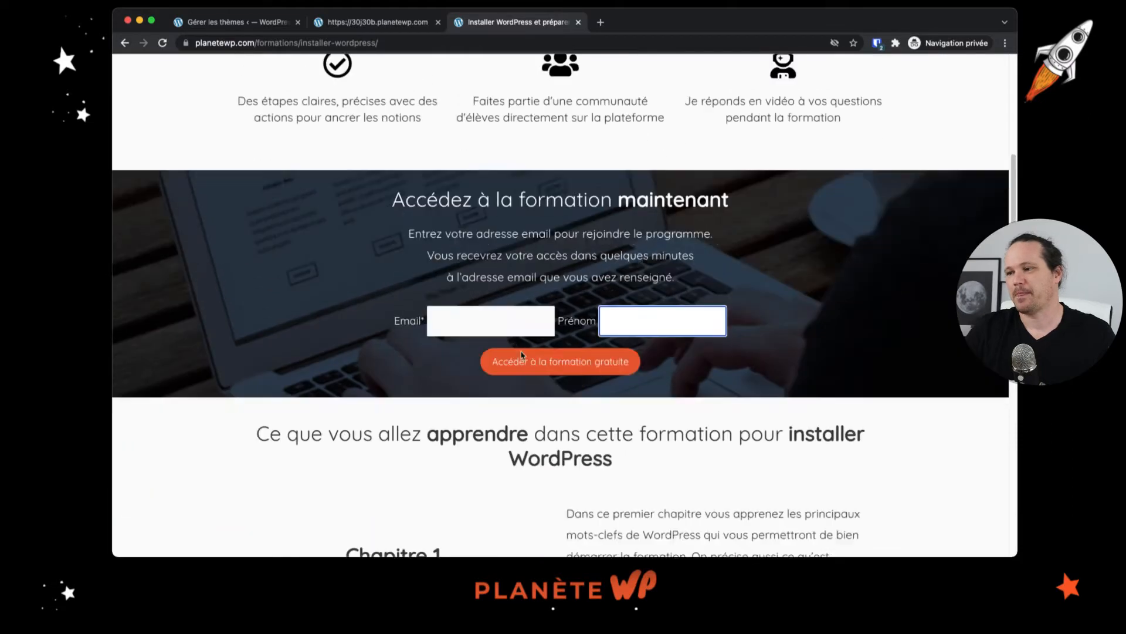
click(648, 306)
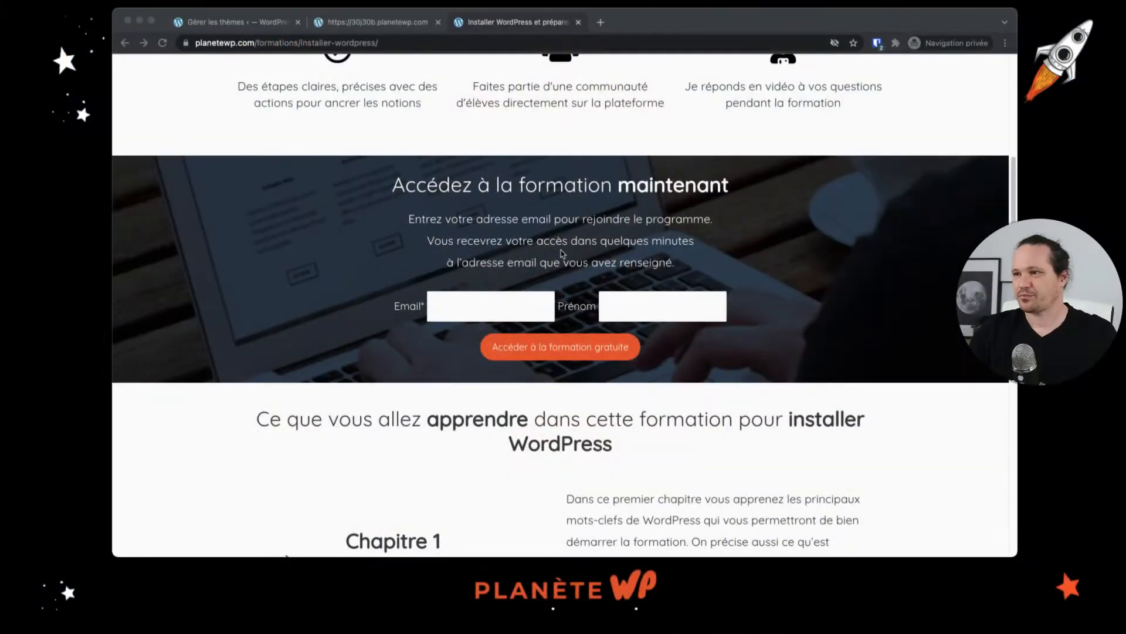
Step: Return to the theme details page and read the Twenty Twenty-Two description, including its customization and site editing features
click(244, 27)
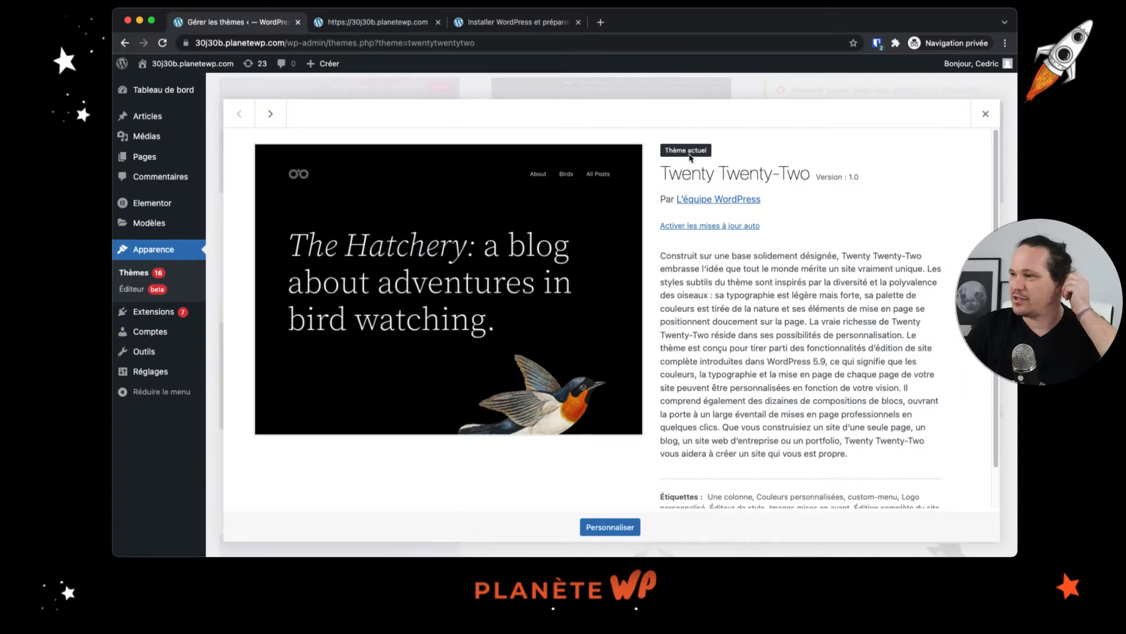
drag(666, 255, 930, 473)
click(843, 451)
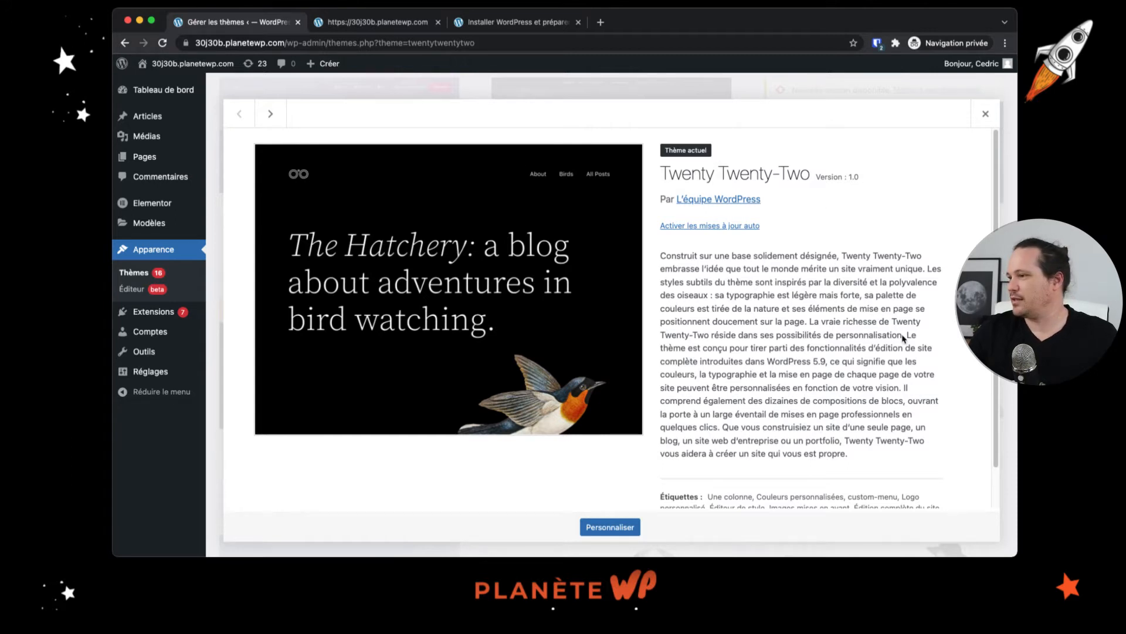
drag(810, 321, 852, 343)
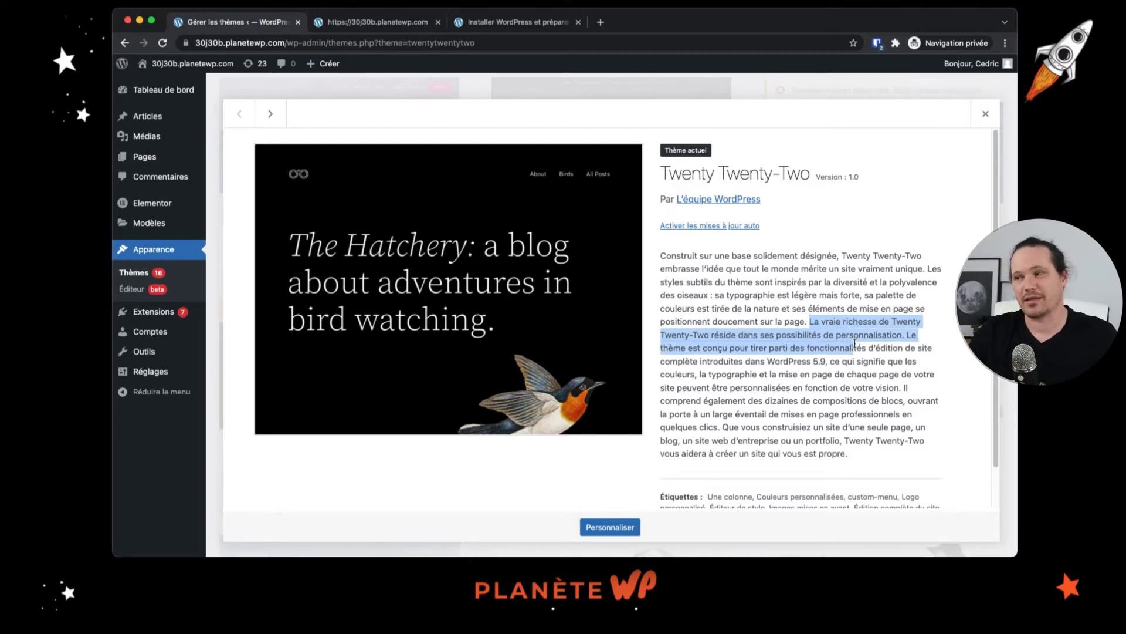
drag(855, 344, 852, 359)
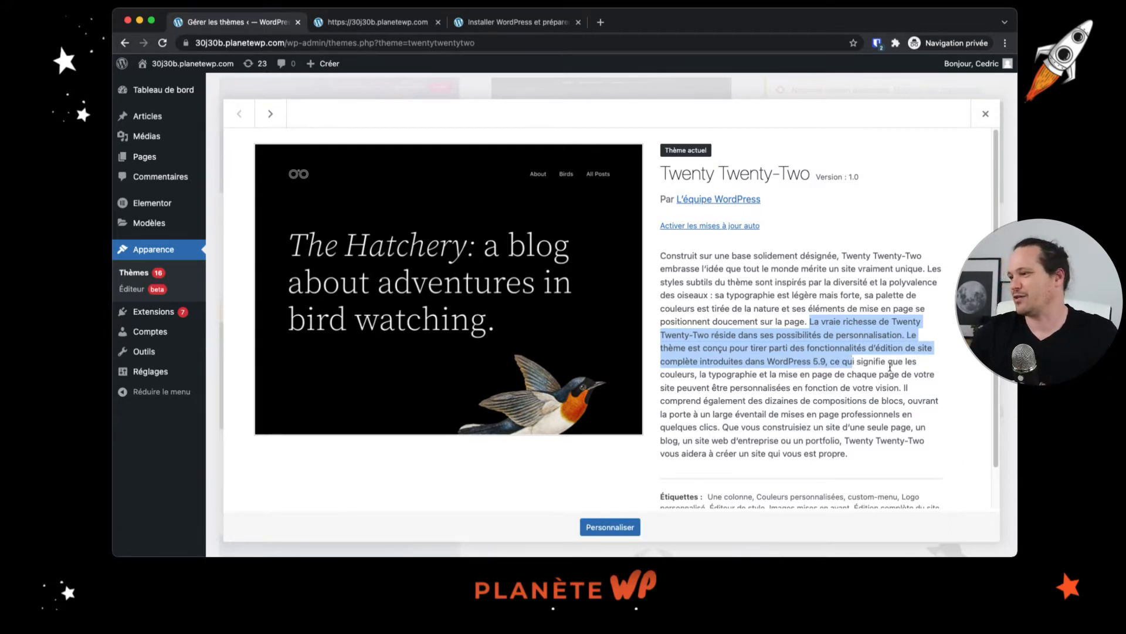
click(842, 400)
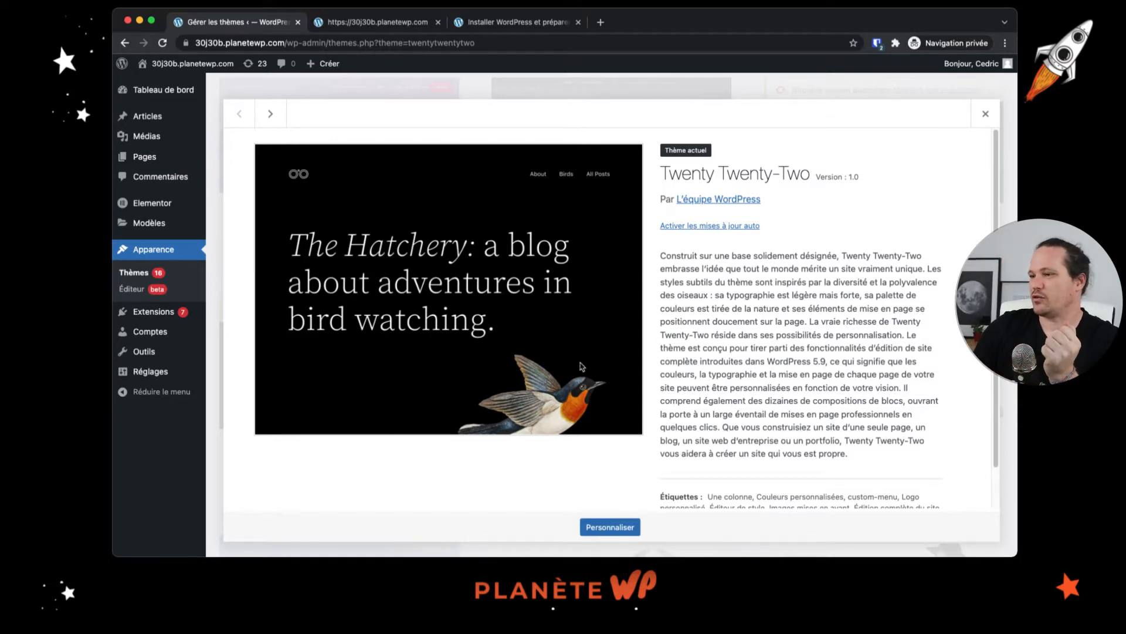
Step: On the live site, open the blog category archive at 30j30b.planetewp.com/category/blog
click(388, 23)
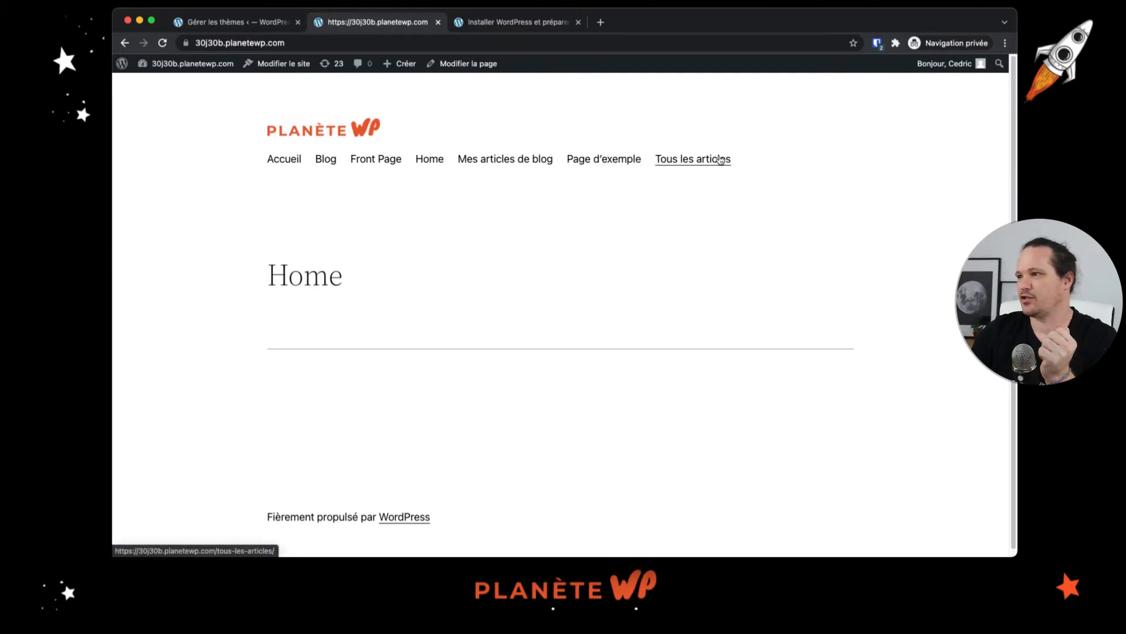
click(308, 40)
click(382, 40)
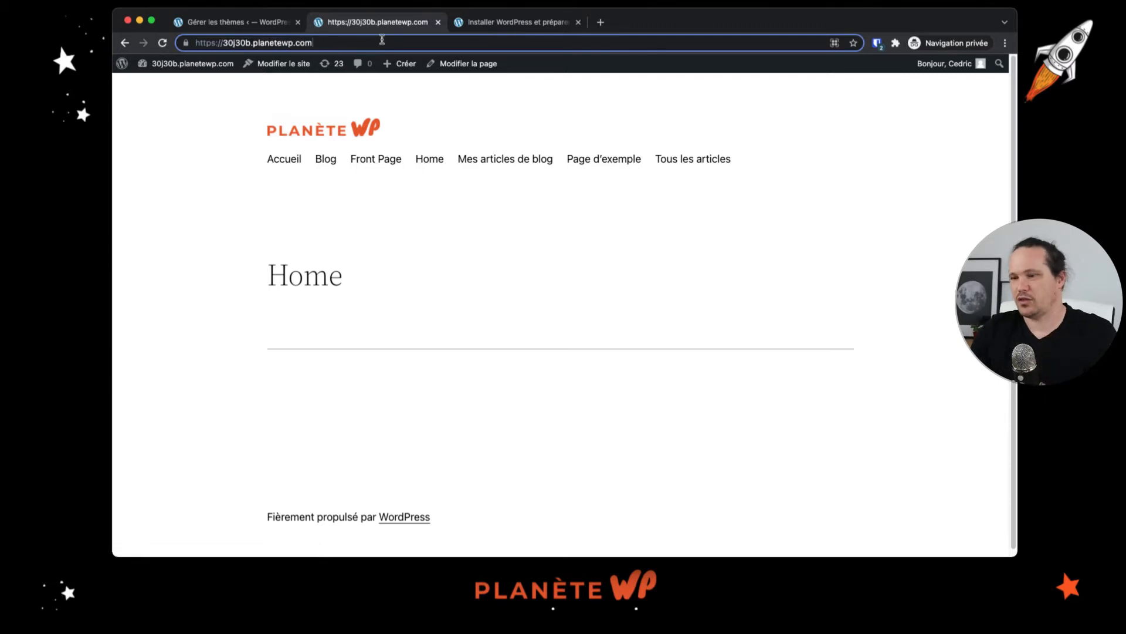
text(/categor)
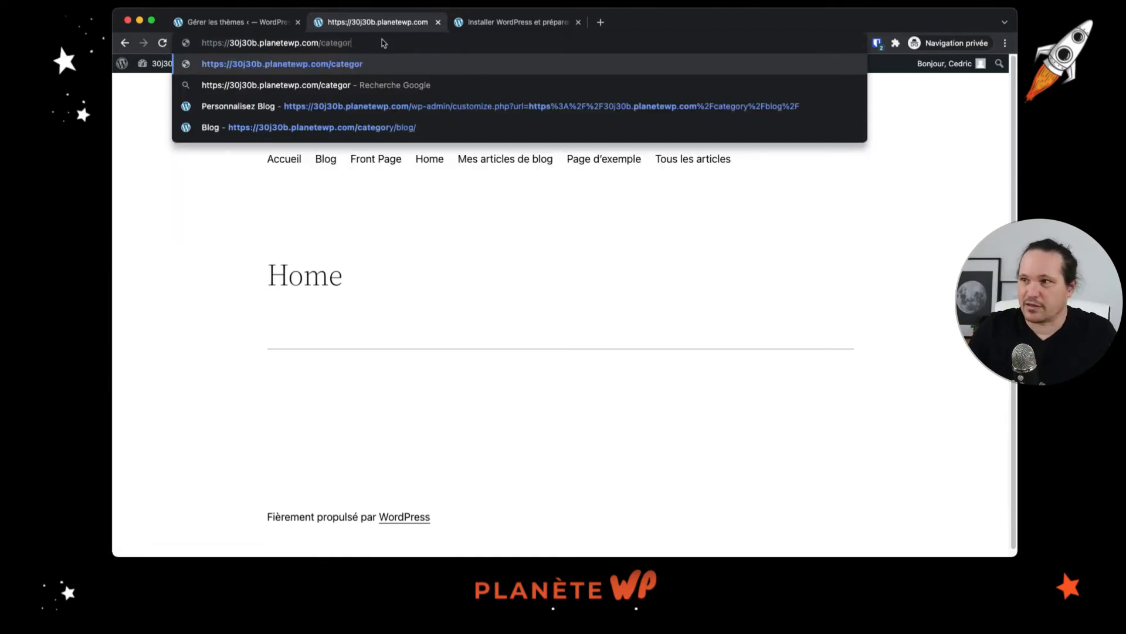
text(y/blog)
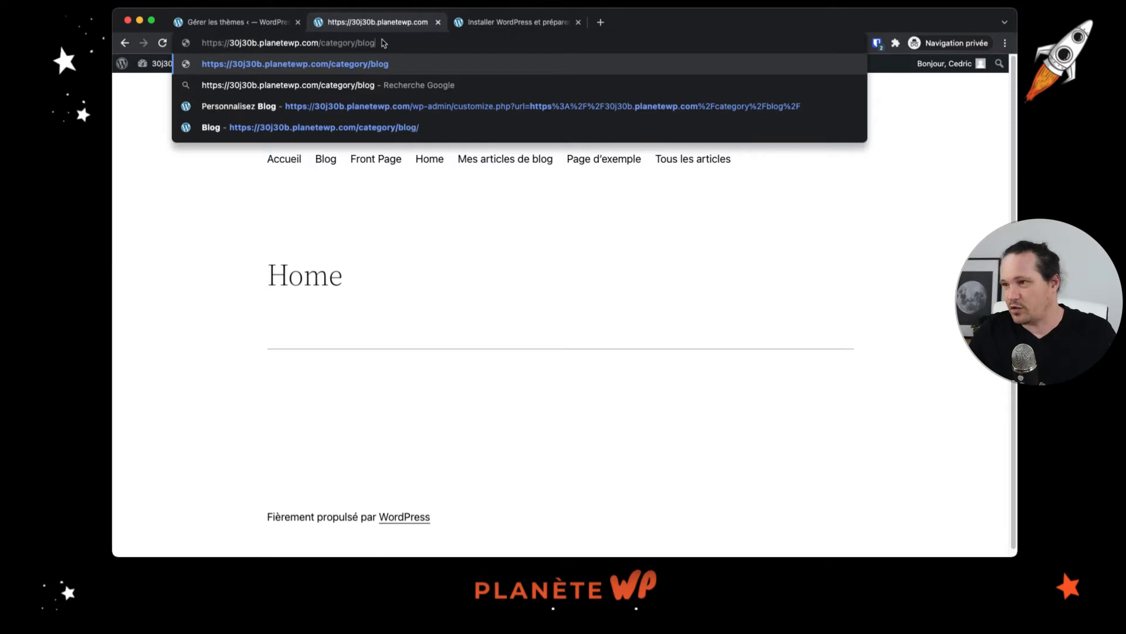
key(Return)
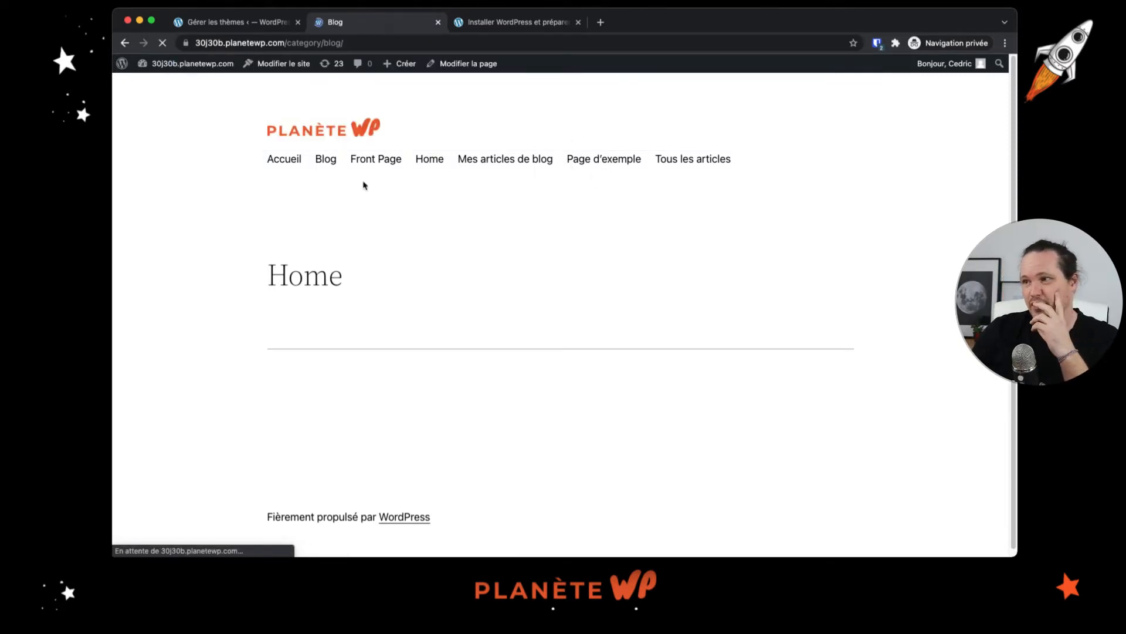
Step: Look through the articles in the Blog category archive to examine how titles, images, excerpts and dates are laid out
scroll(708, 387, down, 3)
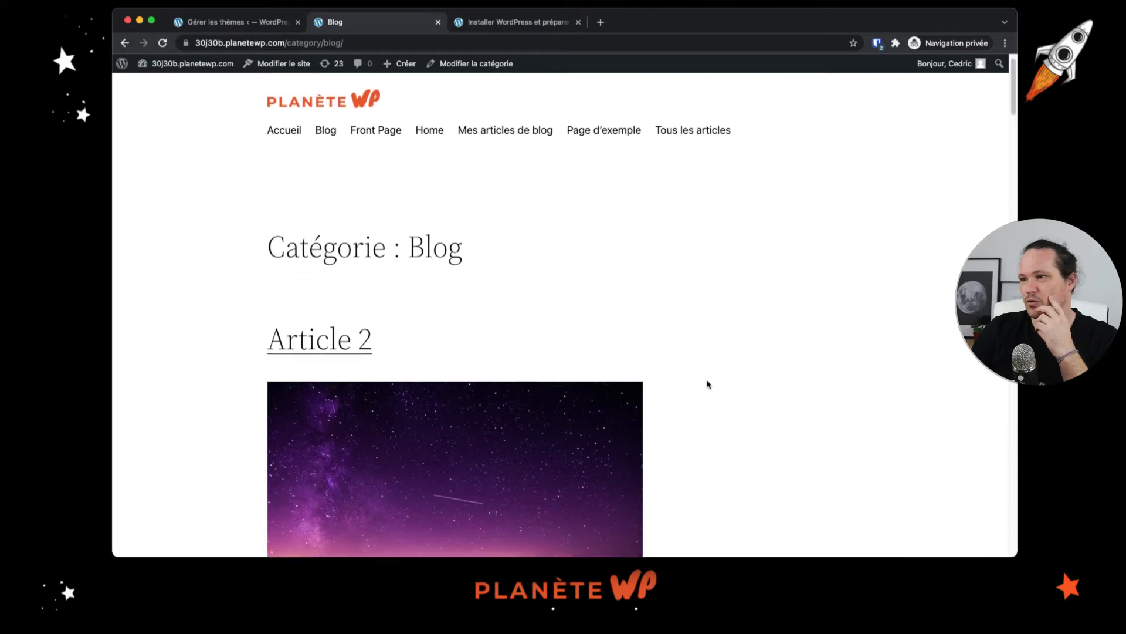
scroll(706, 378, down, 15)
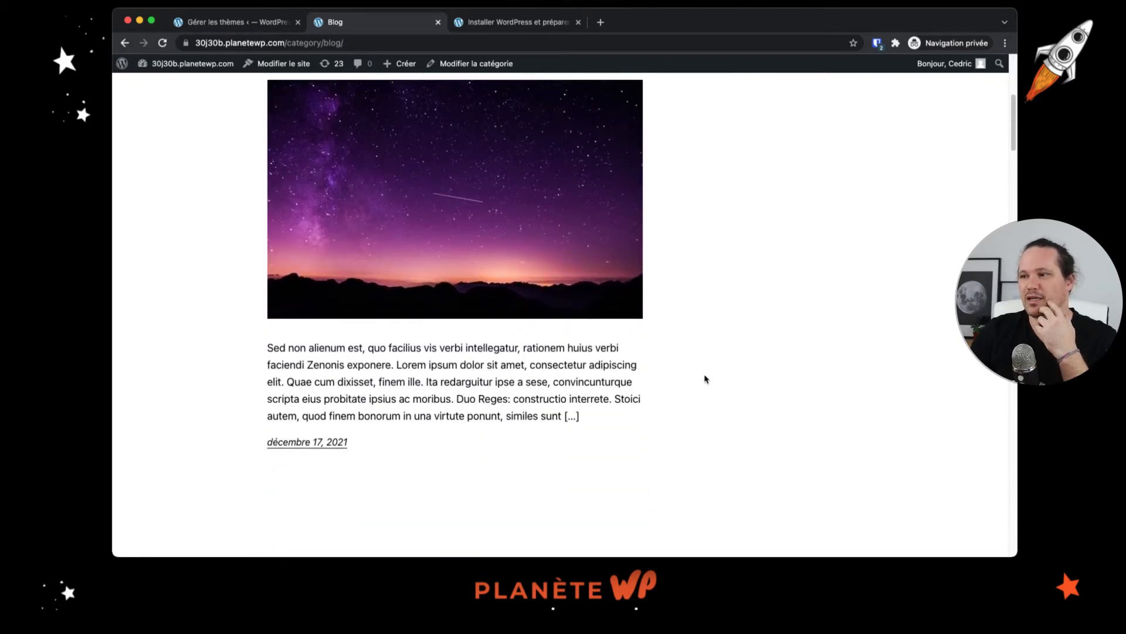
scroll(706, 378, down, 20)
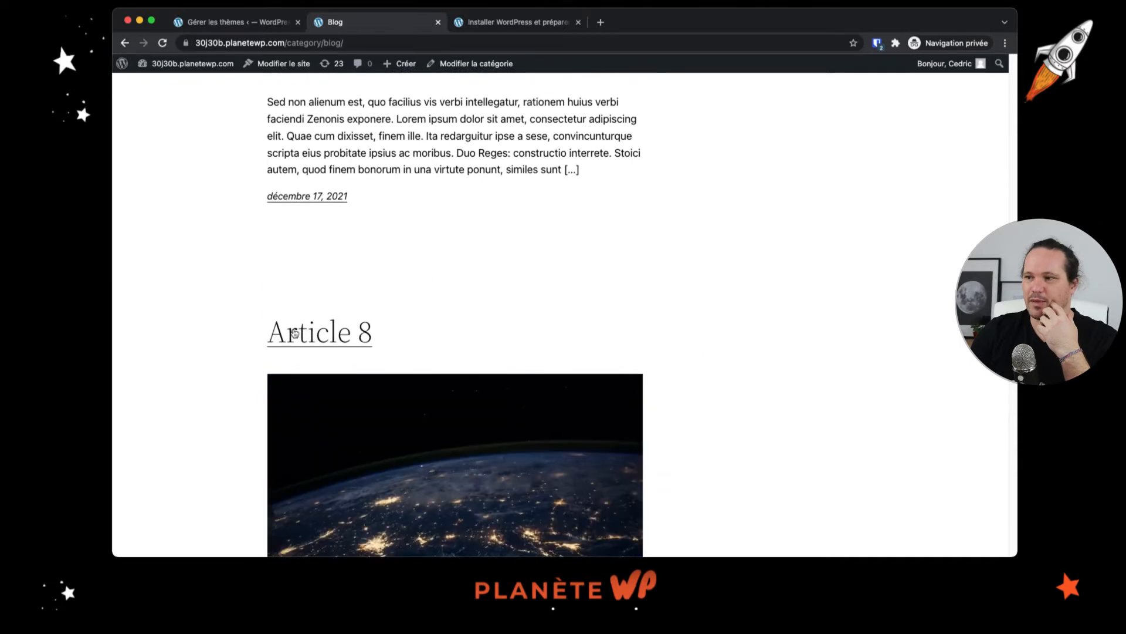
scroll(308, 311, up, 5)
scroll(656, 318, down, 1)
scroll(657, 317, down, 10)
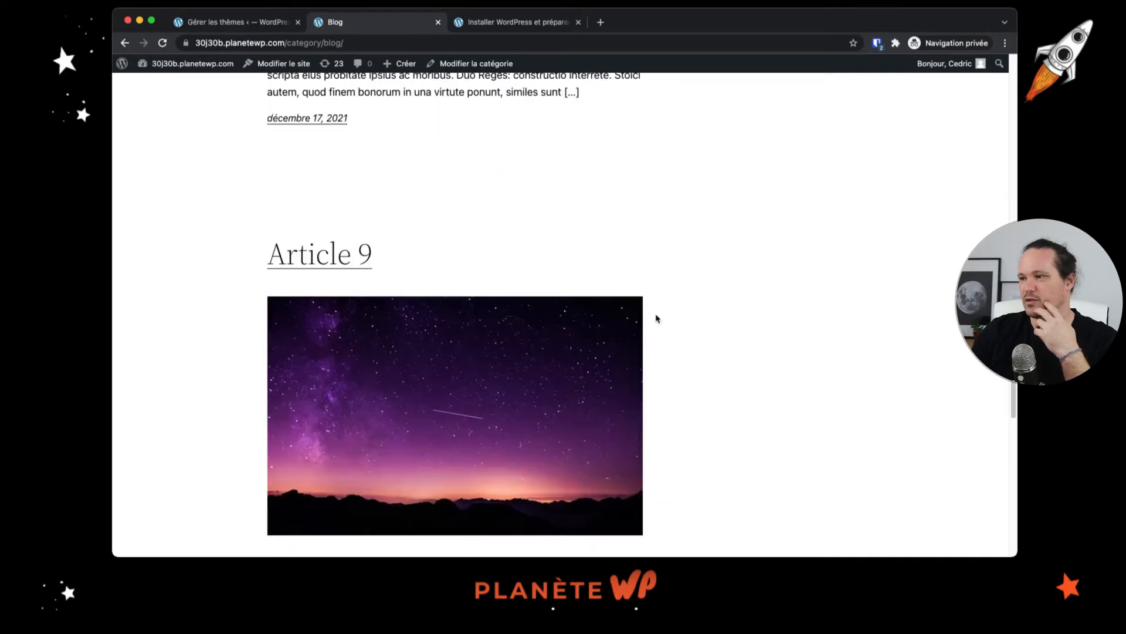
scroll(751, 188, up, 12)
scroll(756, 212, up, 15)
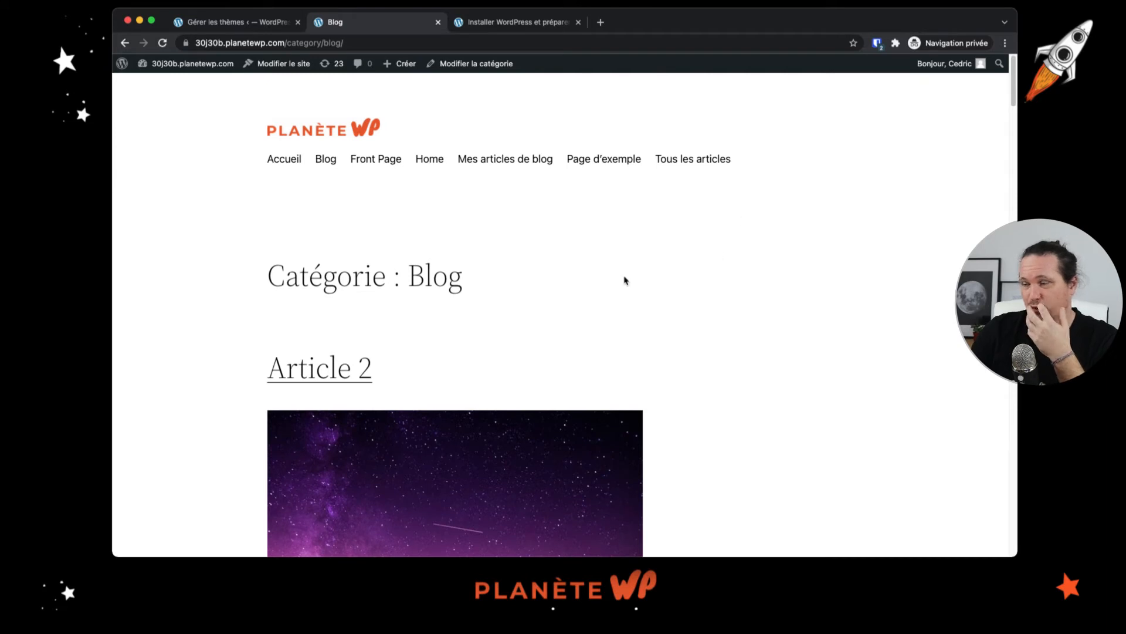
Step: Open Article 2 from the archive and examine the styling of its headings, paragraphs and lists
click(352, 368)
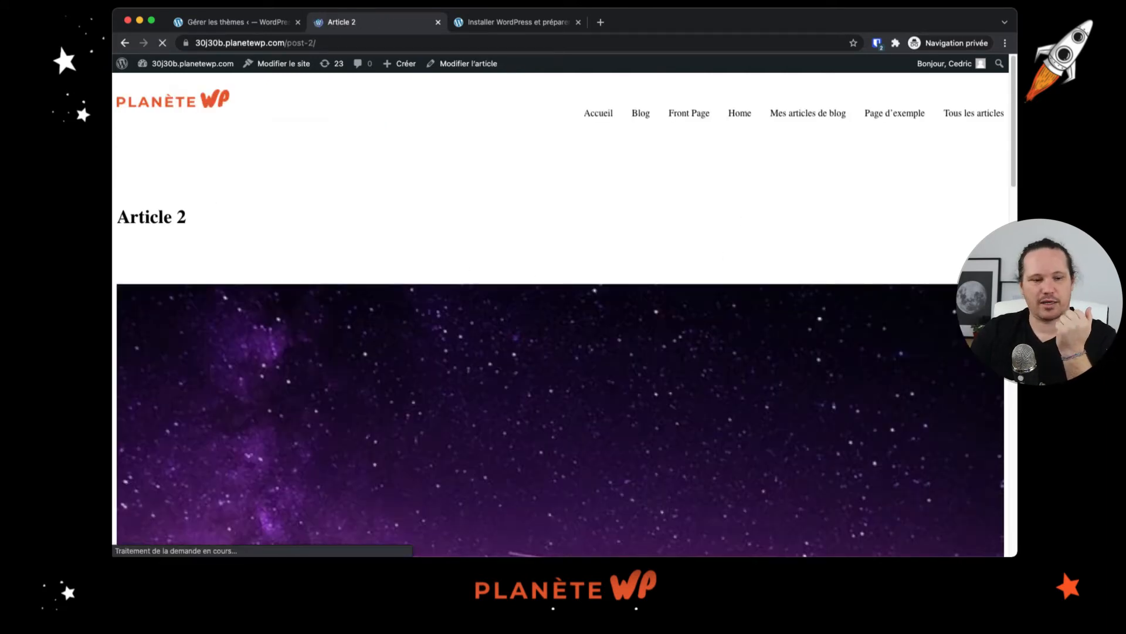
scroll(600, 264, down, 10)
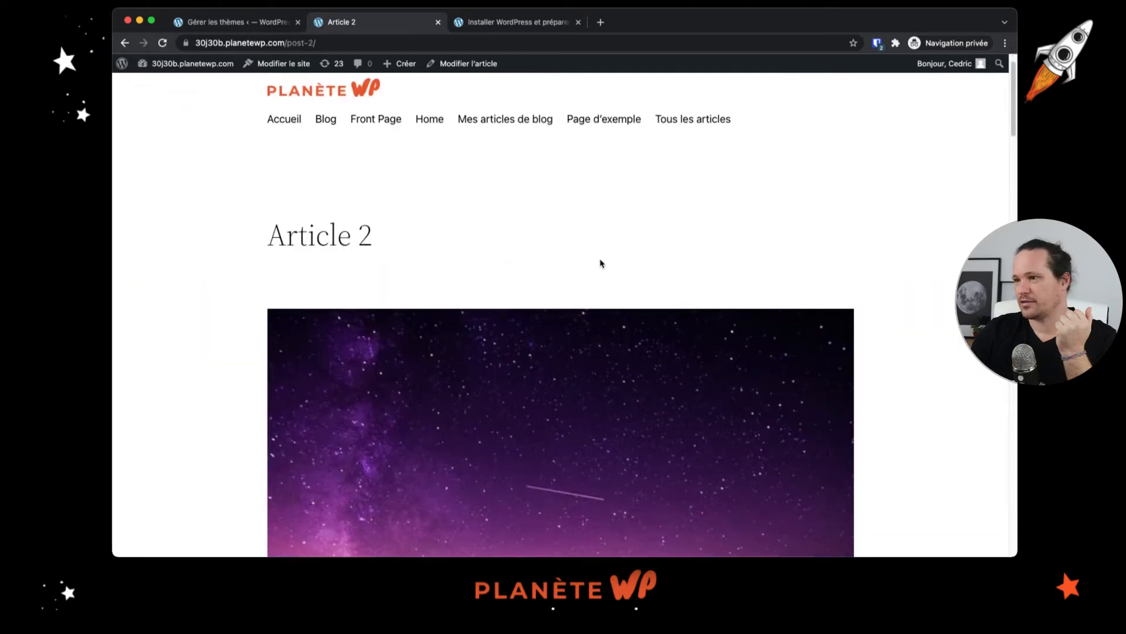
scroll(599, 263, down, 6)
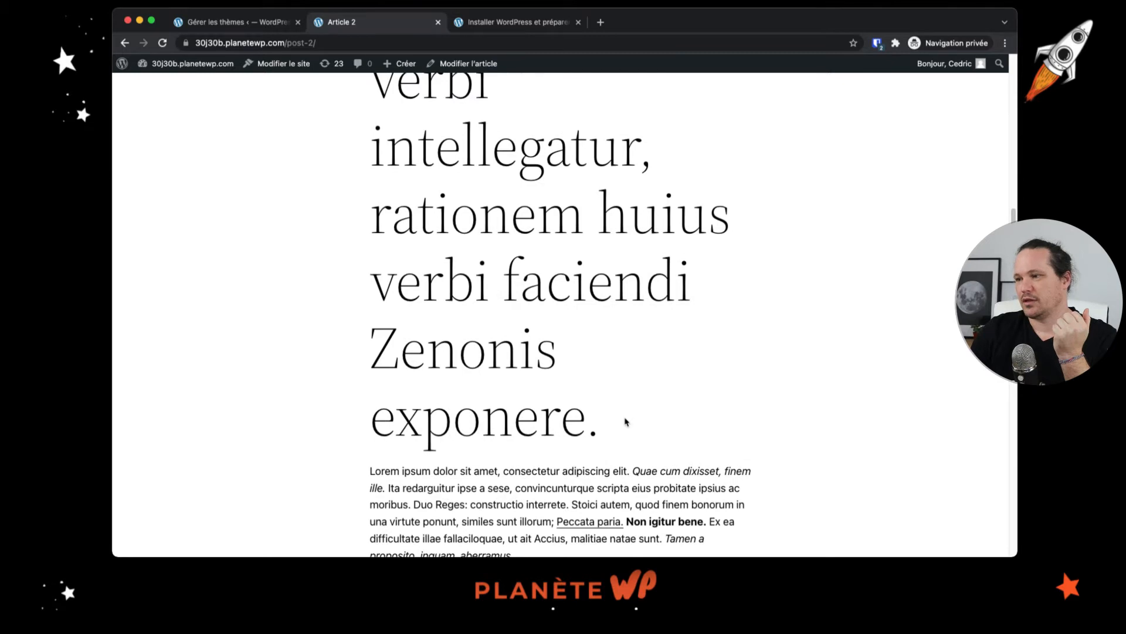
drag(649, 427, 346, 234)
scroll(319, 198, up, 5)
scroll(318, 198, up, 3)
scroll(381, 205, down, 10)
click(373, 181)
drag(373, 181, 607, 430)
scroll(604, 432, down, 5)
scroll(603, 431, down, 12)
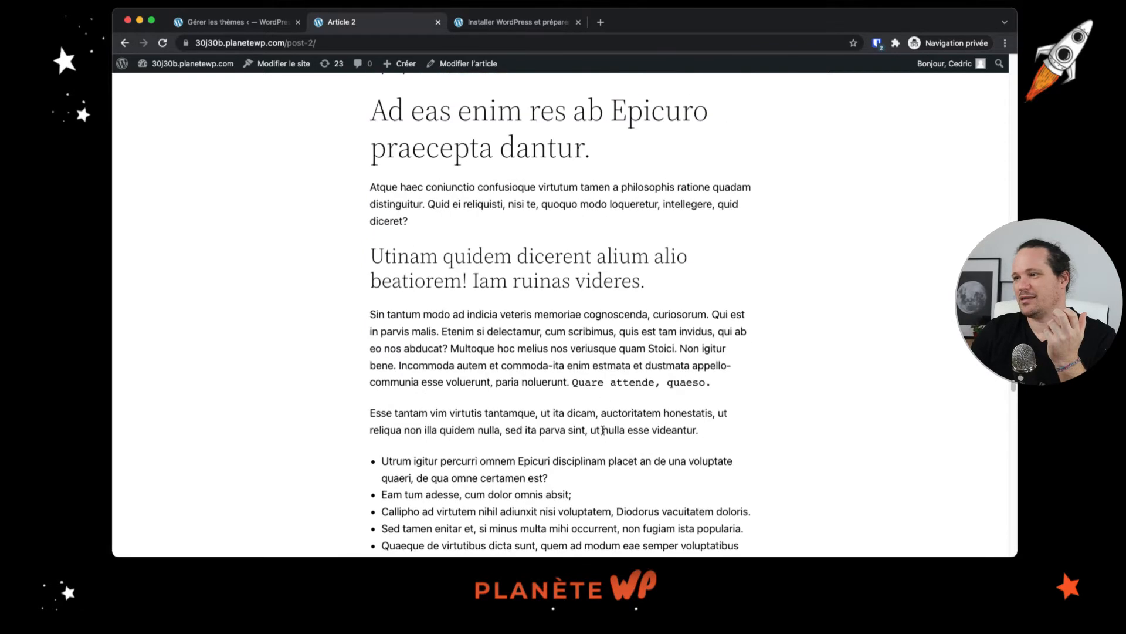
scroll(557, 442, down, 8)
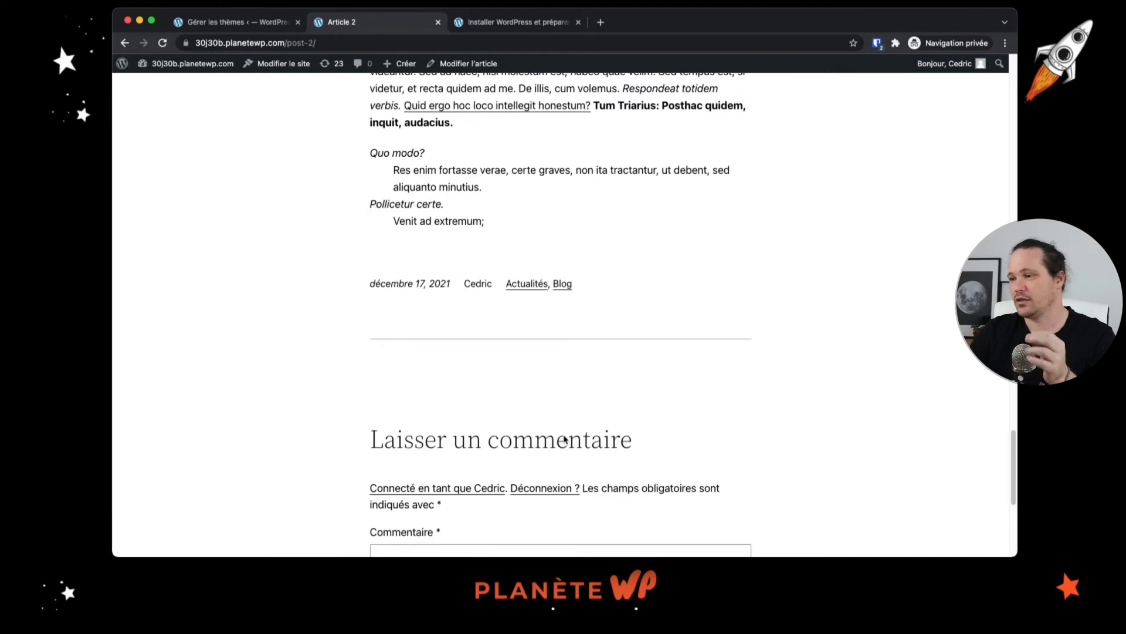
Step: Check the comment form at the end of Article 2, leaving it empty, and return to the article's title
click(523, 352)
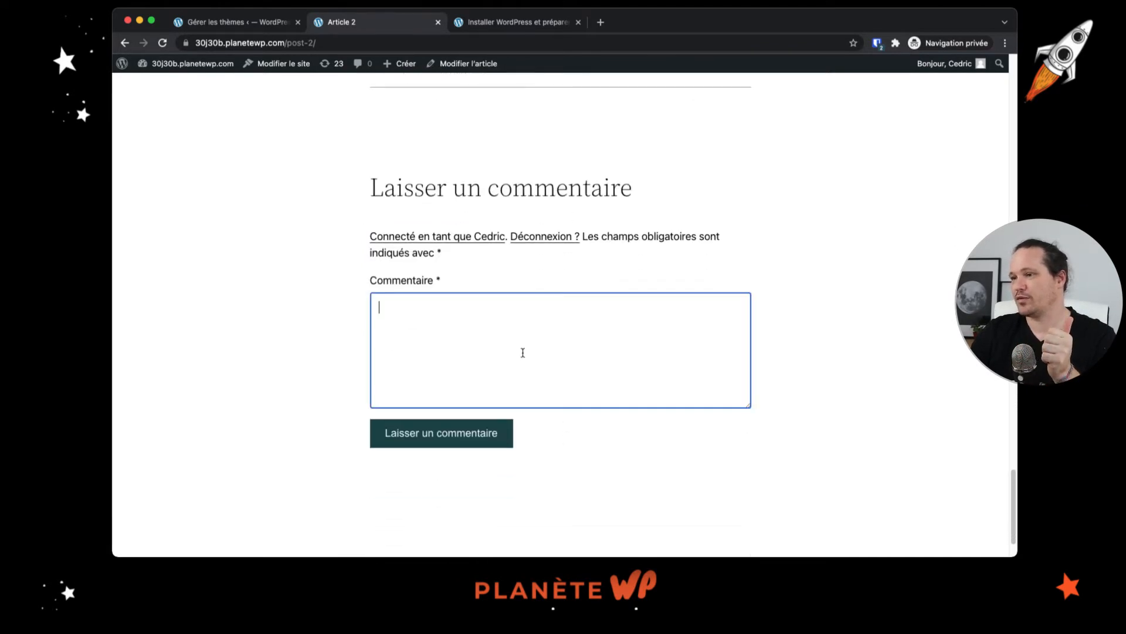
click(561, 469)
scroll(645, 424, up, 3)
scroll(643, 423, down, 4)
scroll(642, 423, up, 20)
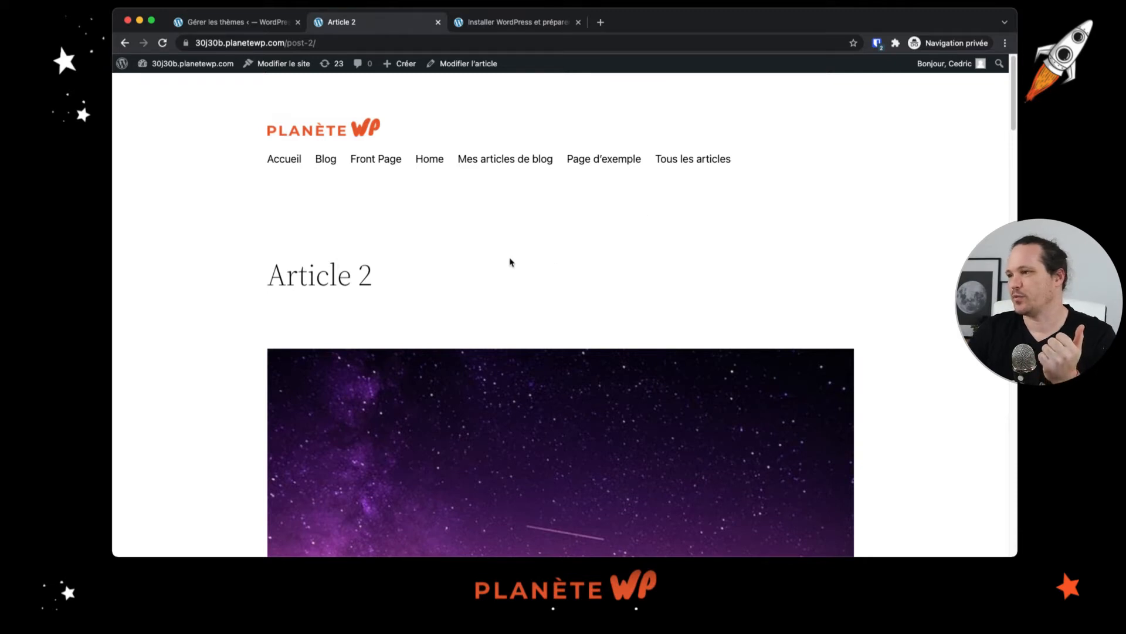
Step: Open the beta site editor from the WordPress admin and look over the Page template from header to footer
click(257, 28)
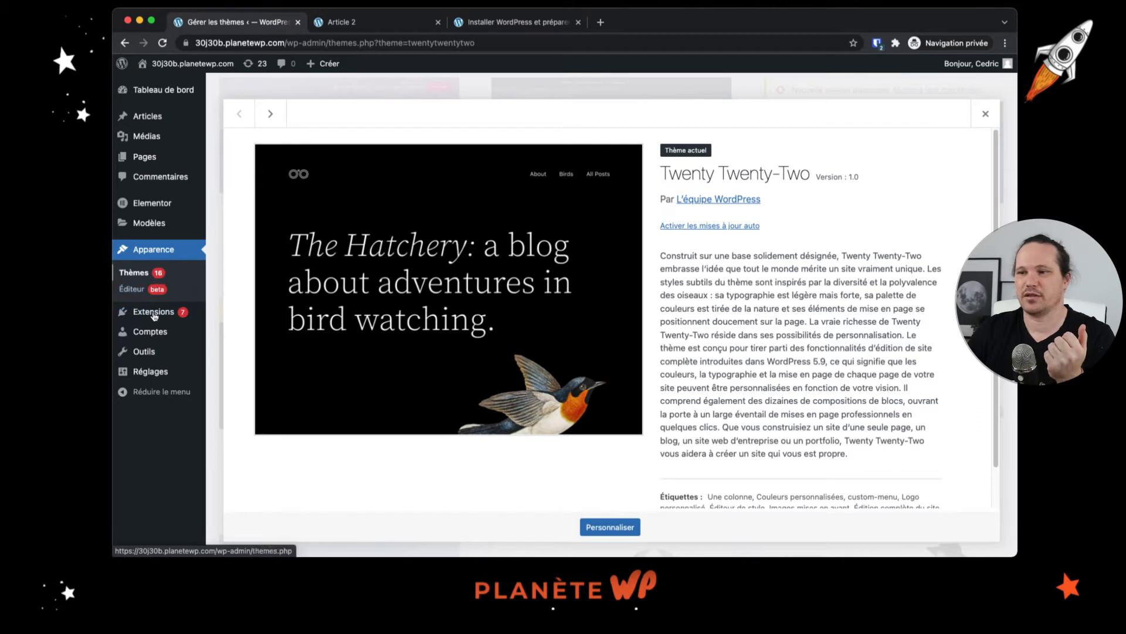
click(146, 289)
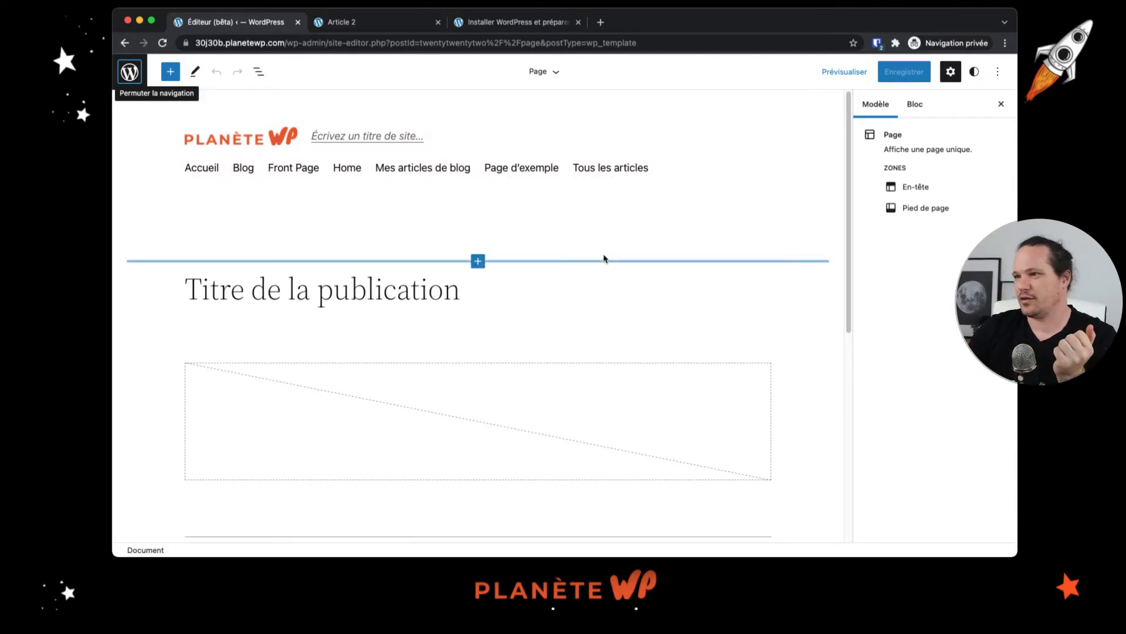
scroll(593, 377, down, 3)
scroll(595, 375, down, 4)
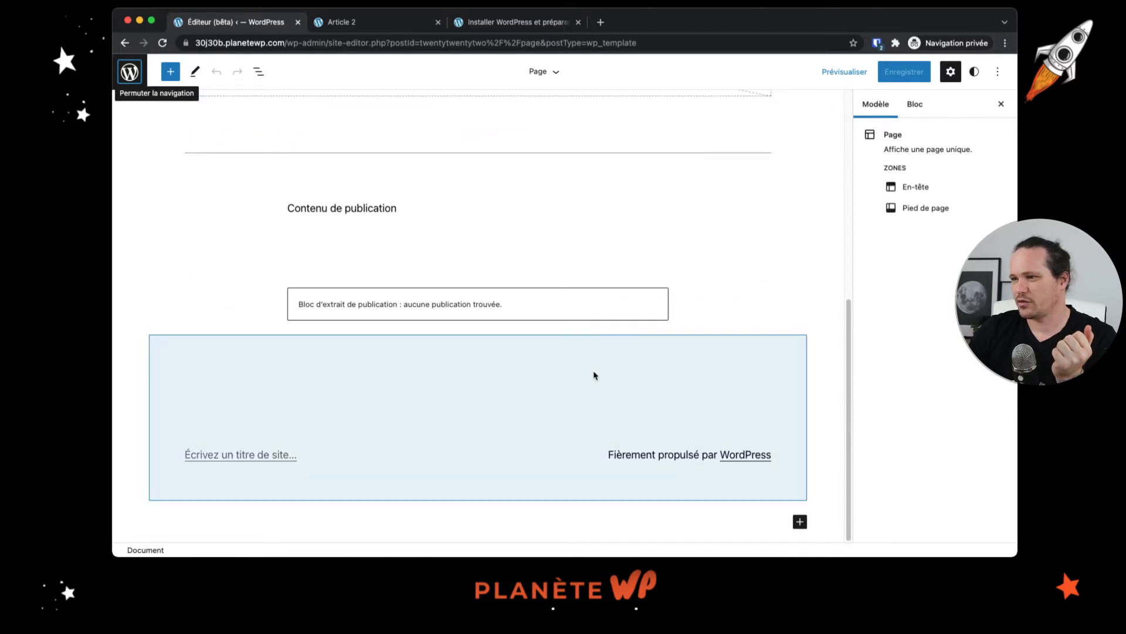
scroll(595, 374, up, 4)
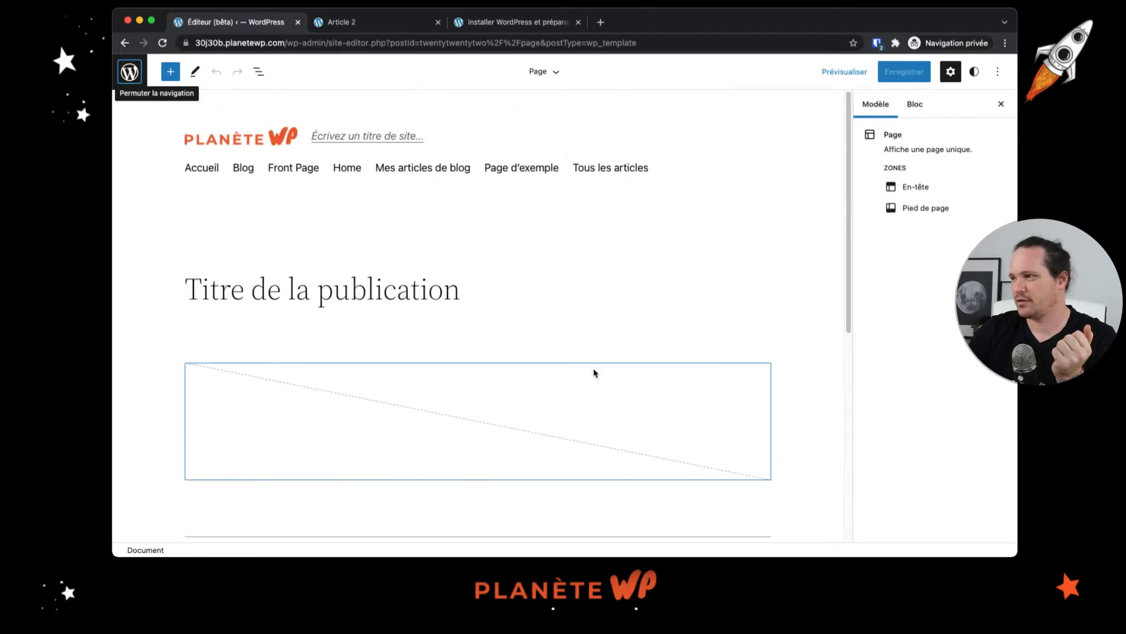
click(1000, 72)
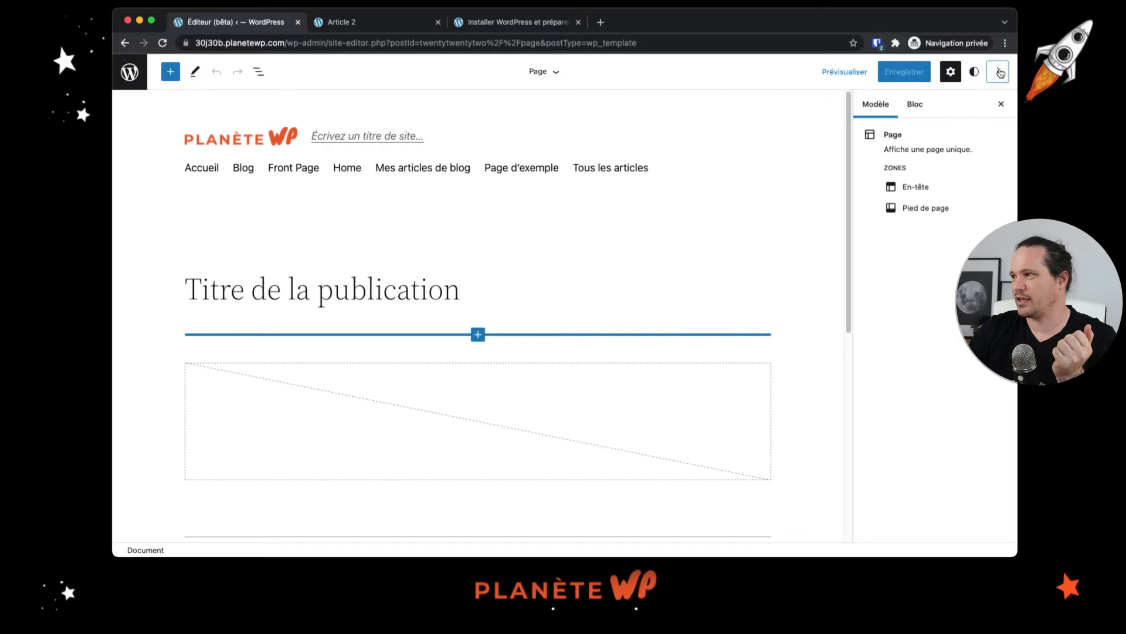
click(1000, 72)
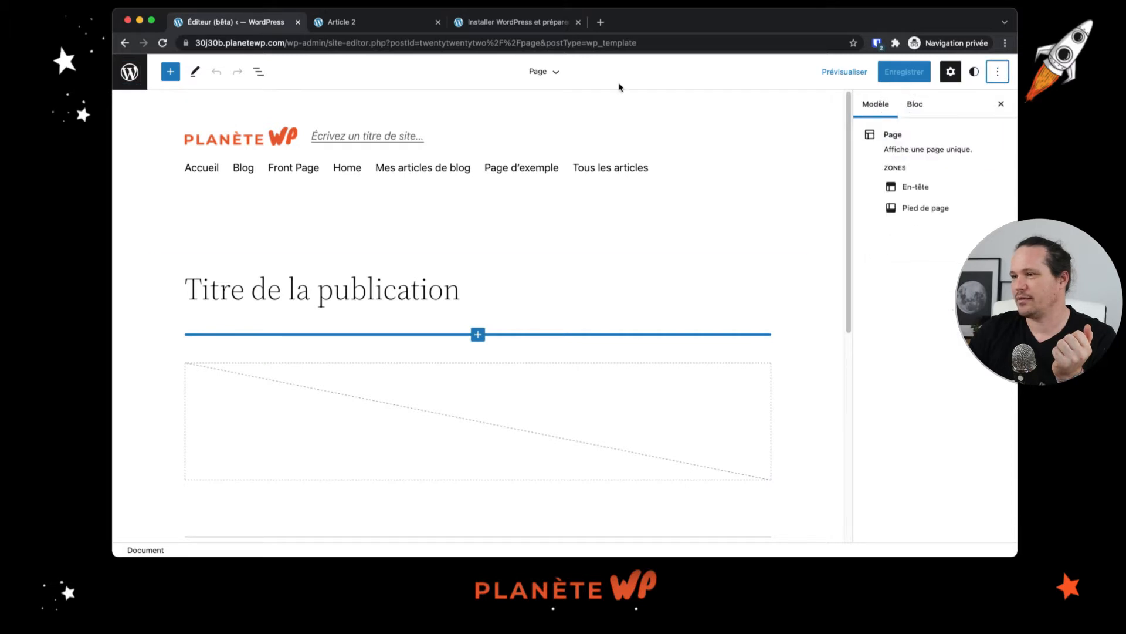
Step: Select the Pied de page area among the Page template's zones and compare it with the header area
click(554, 73)
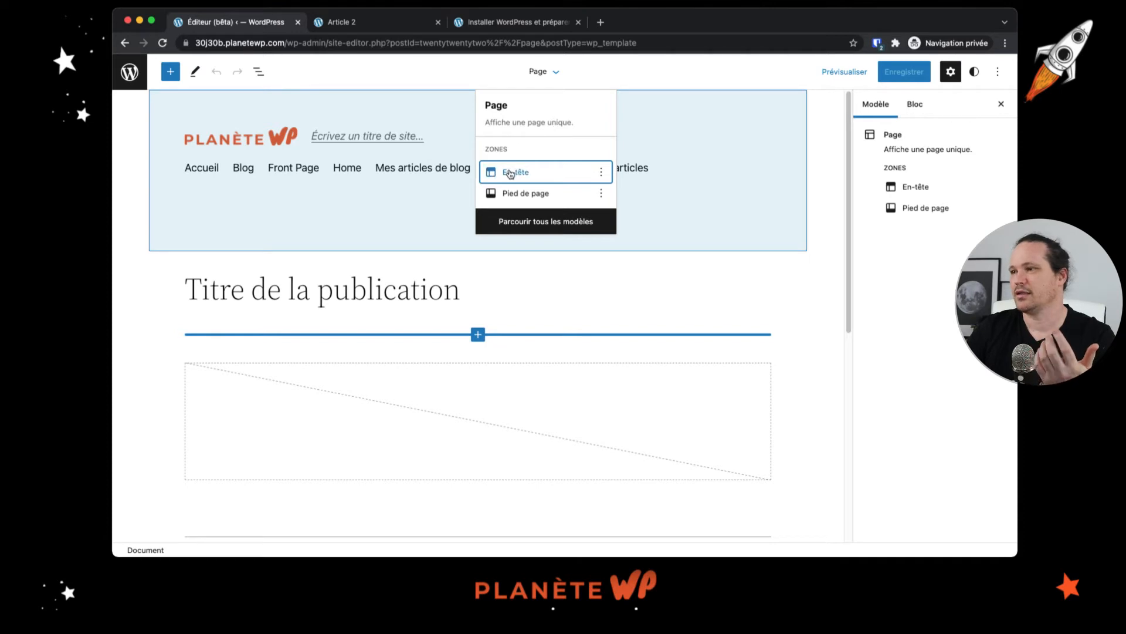
scroll(346, 463, down, 5)
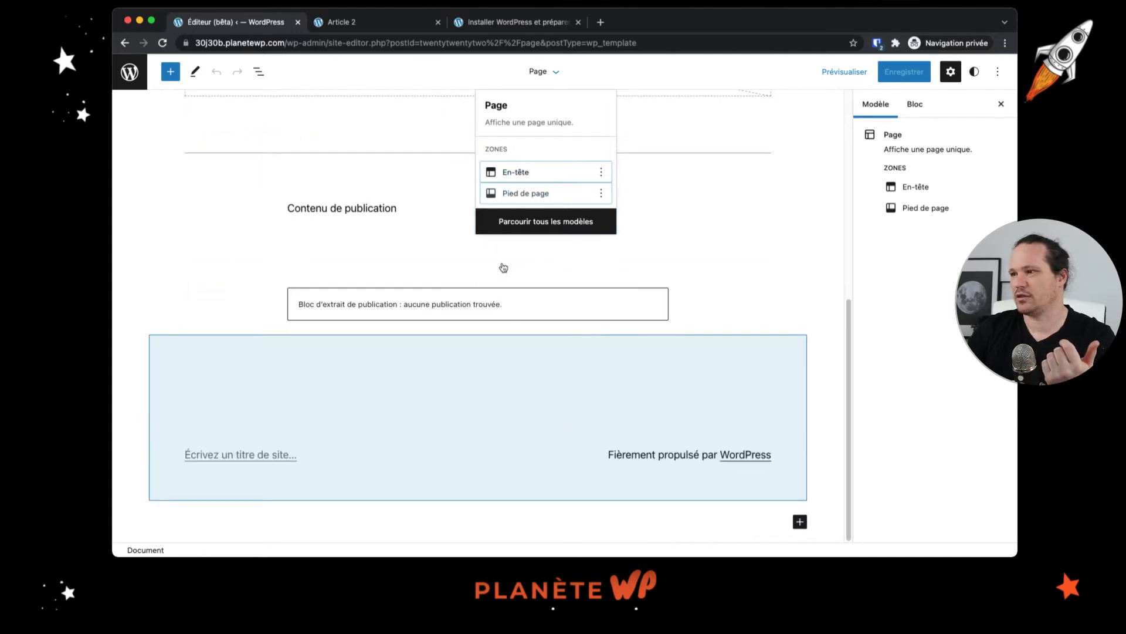
click(526, 193)
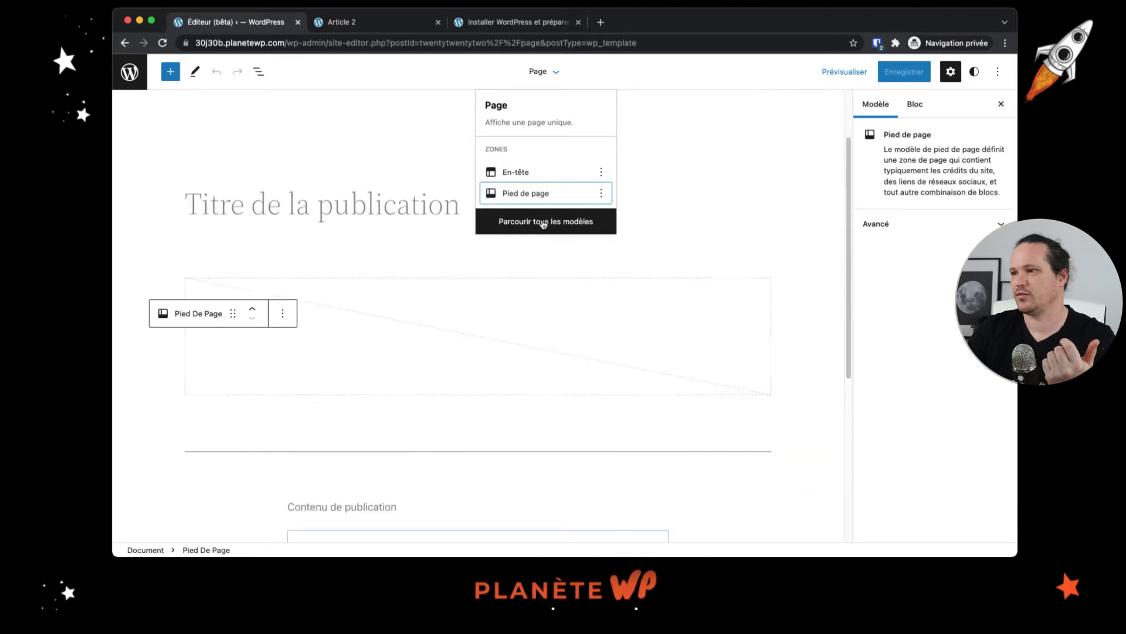
scroll(593, 229, up, 2)
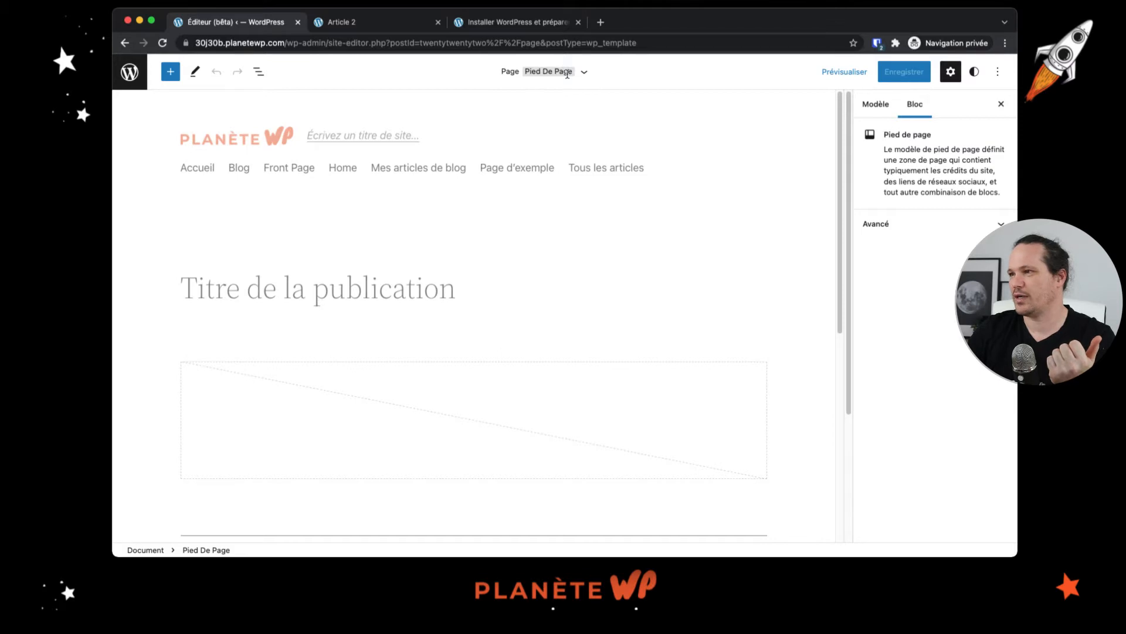
scroll(439, 271, down, 7)
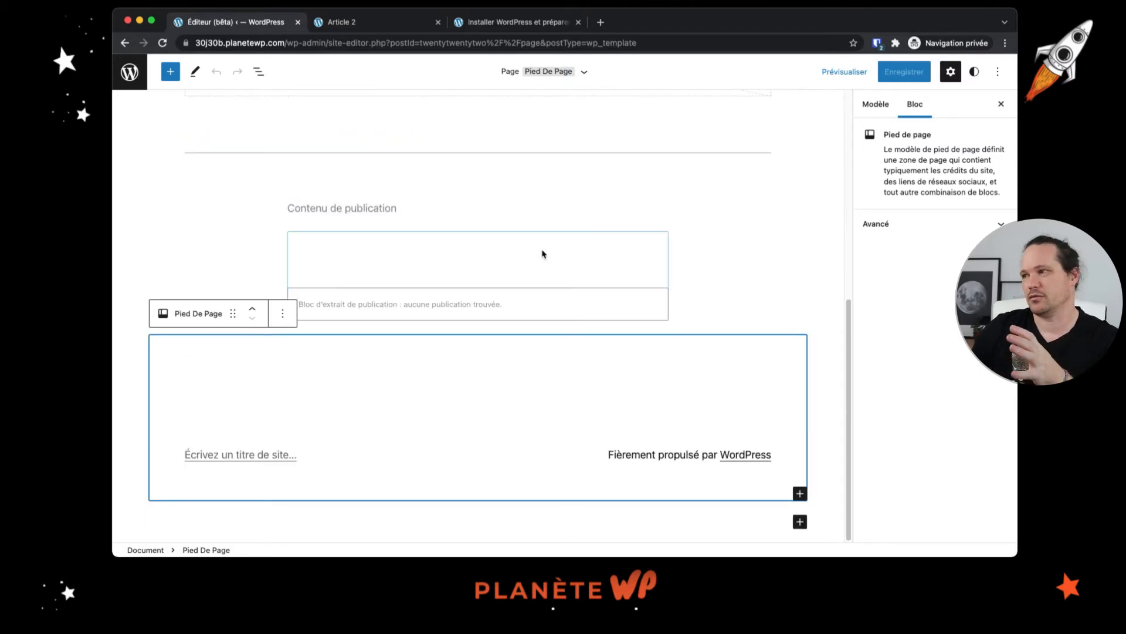
scroll(535, 253, up, 8)
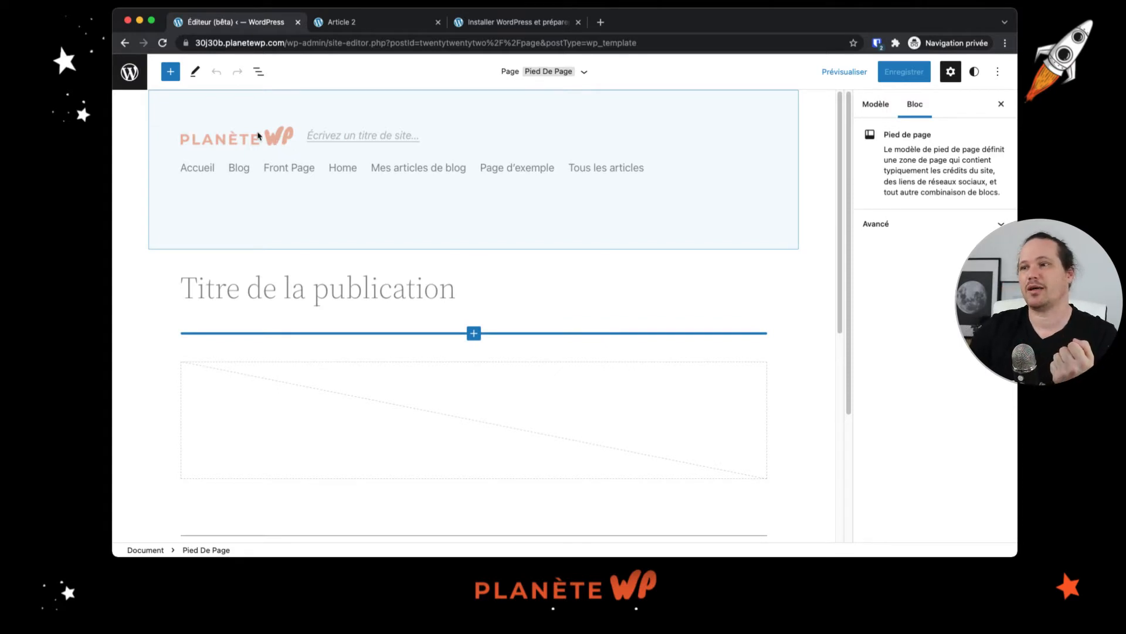
Step: Reset the customised En-tête template part to the theme's version and reload Article 2 to check its header
click(140, 83)
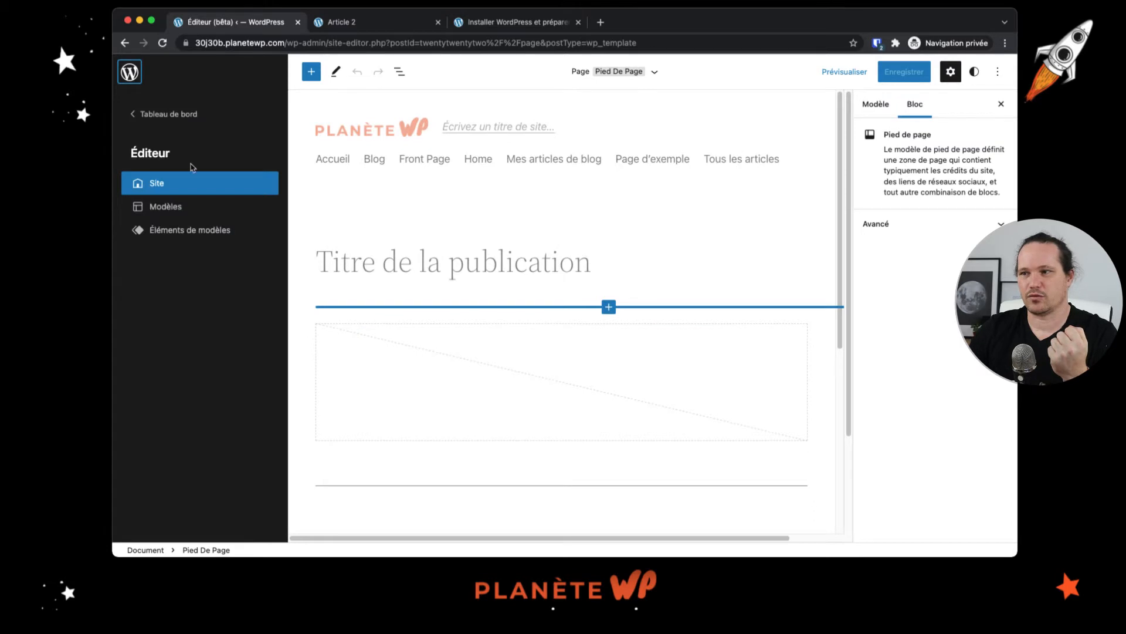
click(188, 230)
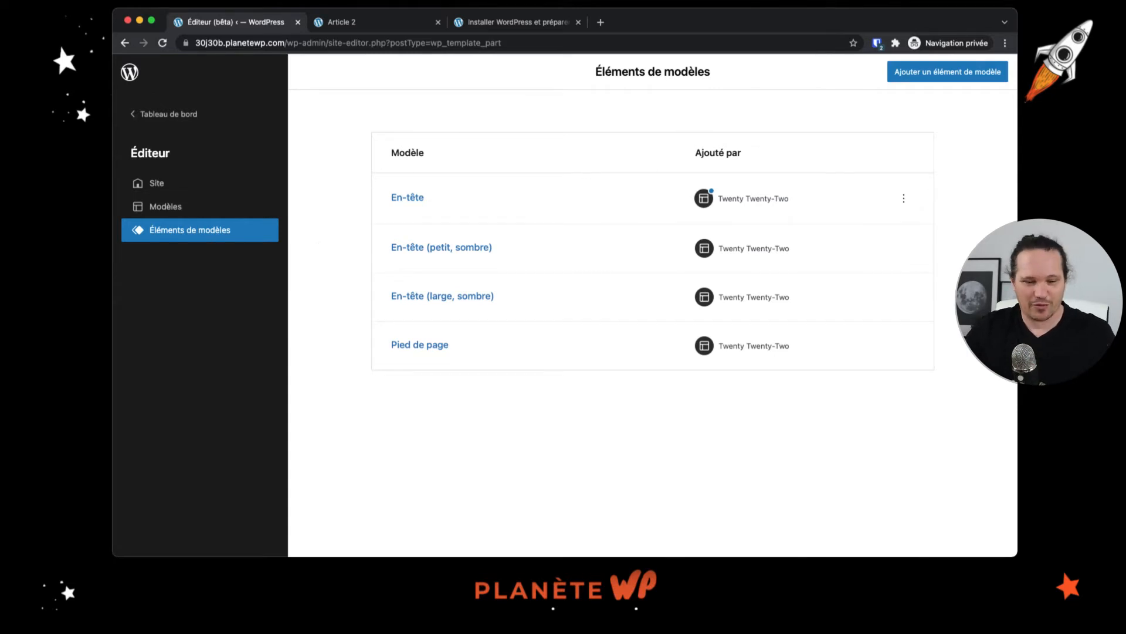
key(super+Tab)
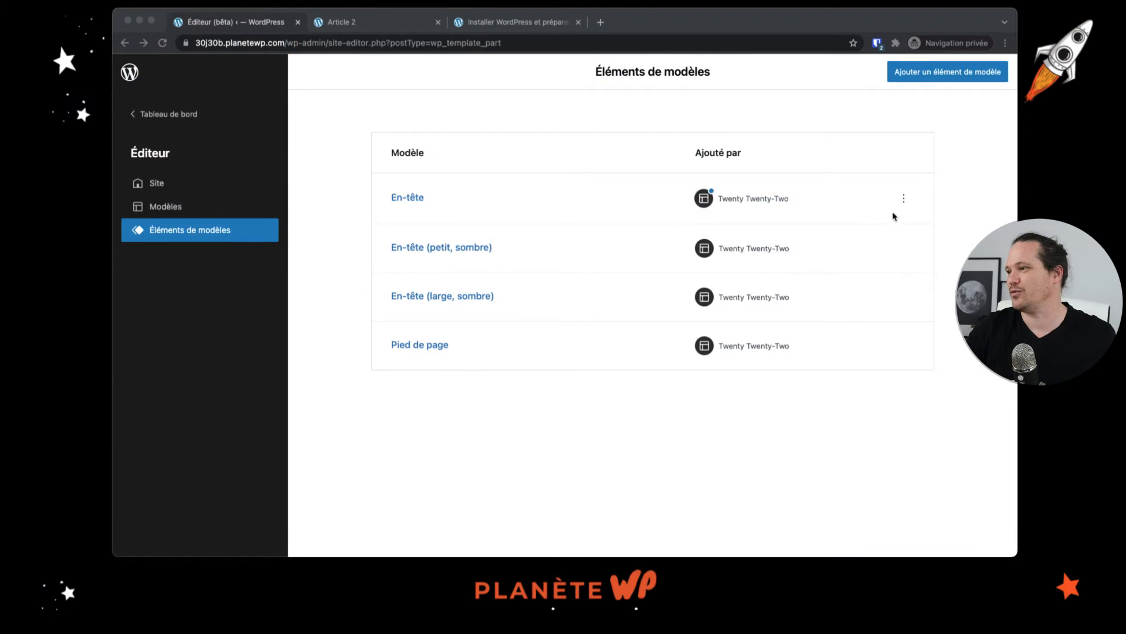
click(690, 205)
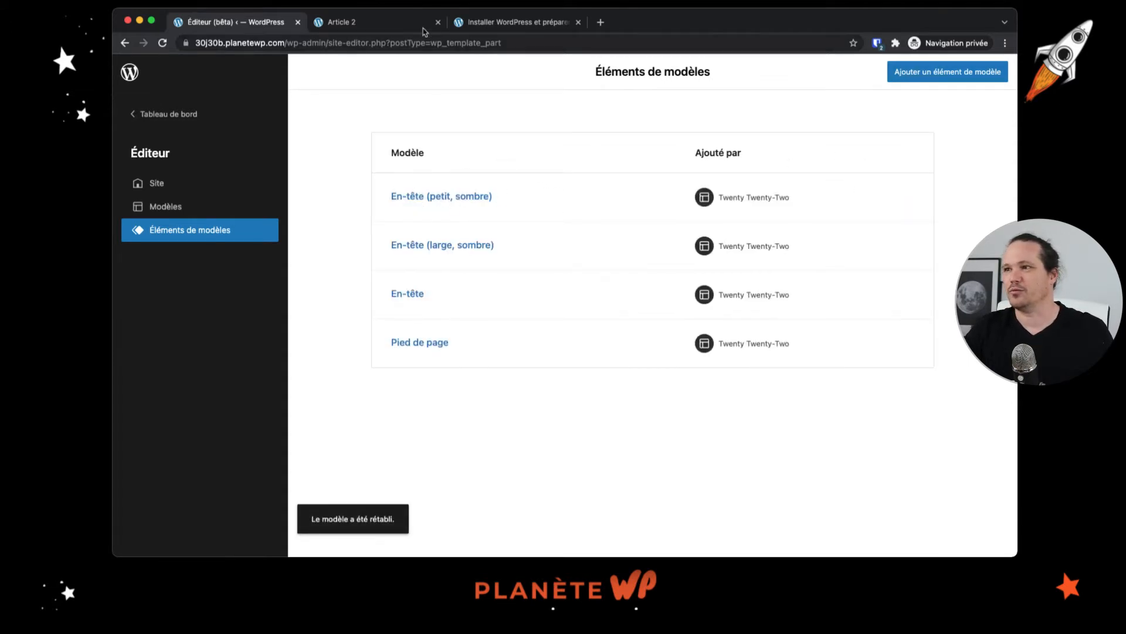
click(387, 28)
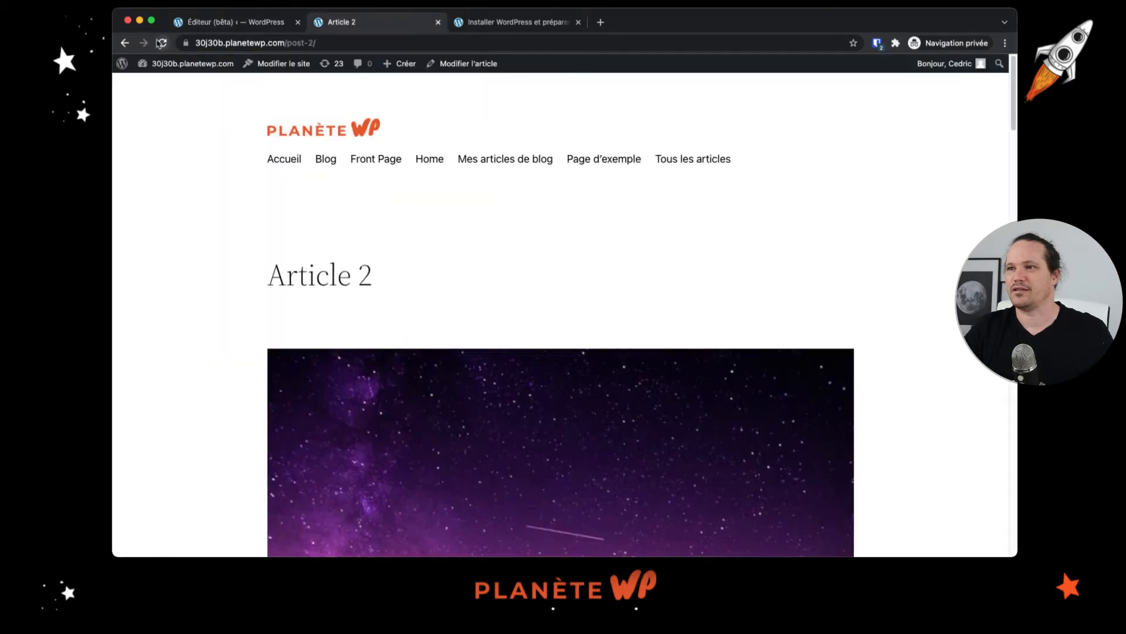
click(161, 44)
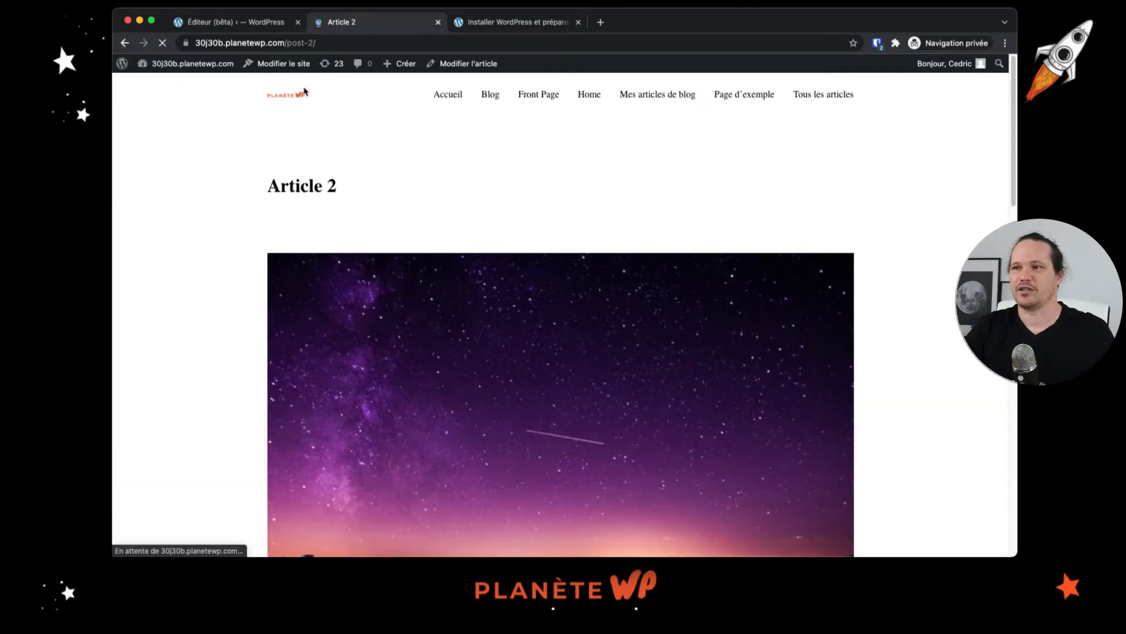
Step: View the En-tête (petit, sombre) template part in the site editor and return to the list of template parts
click(265, 30)
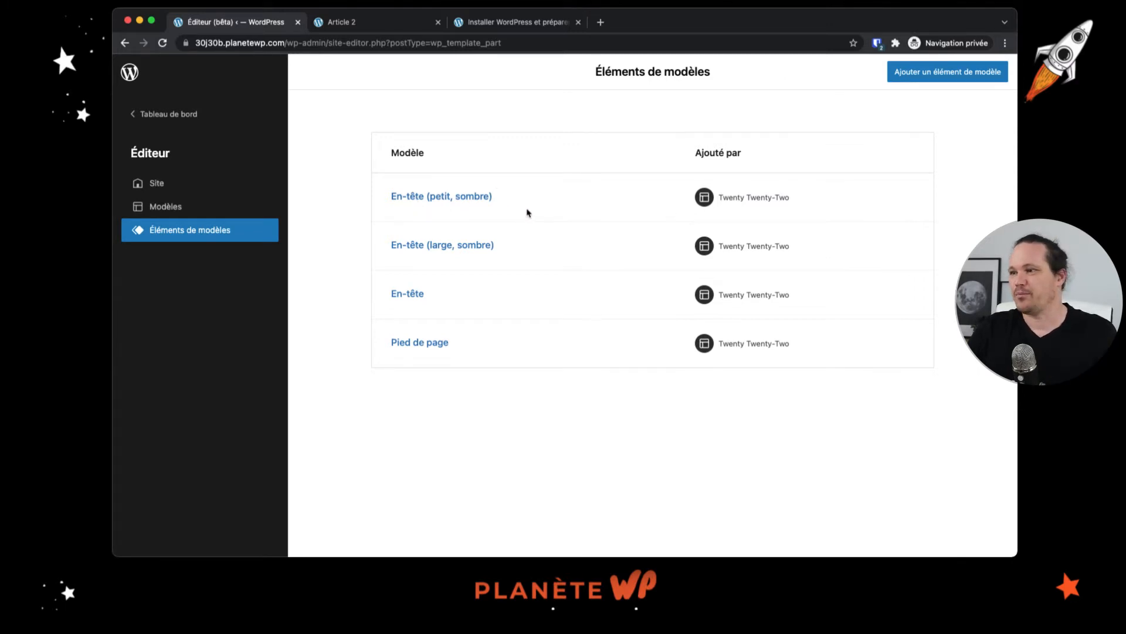
click(482, 199)
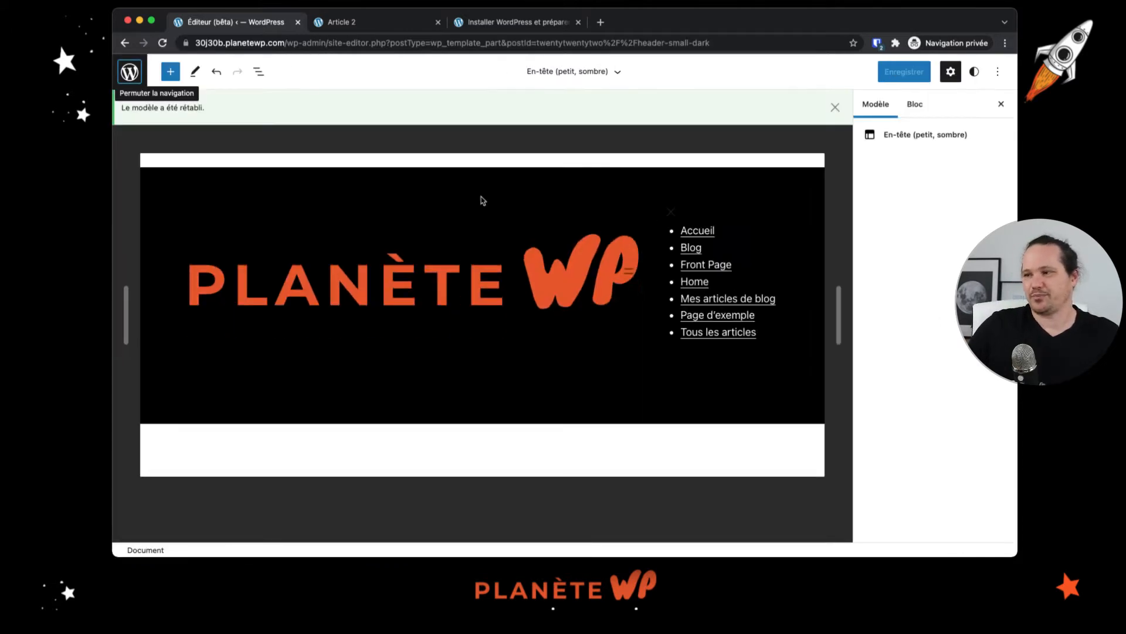
click(130, 72)
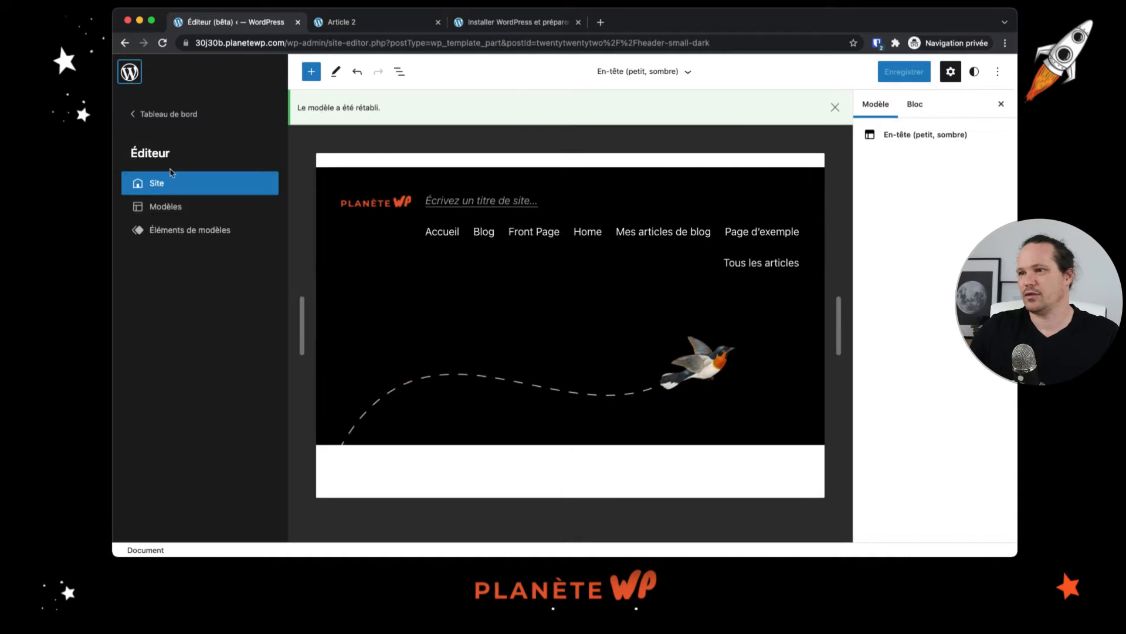
click(176, 230)
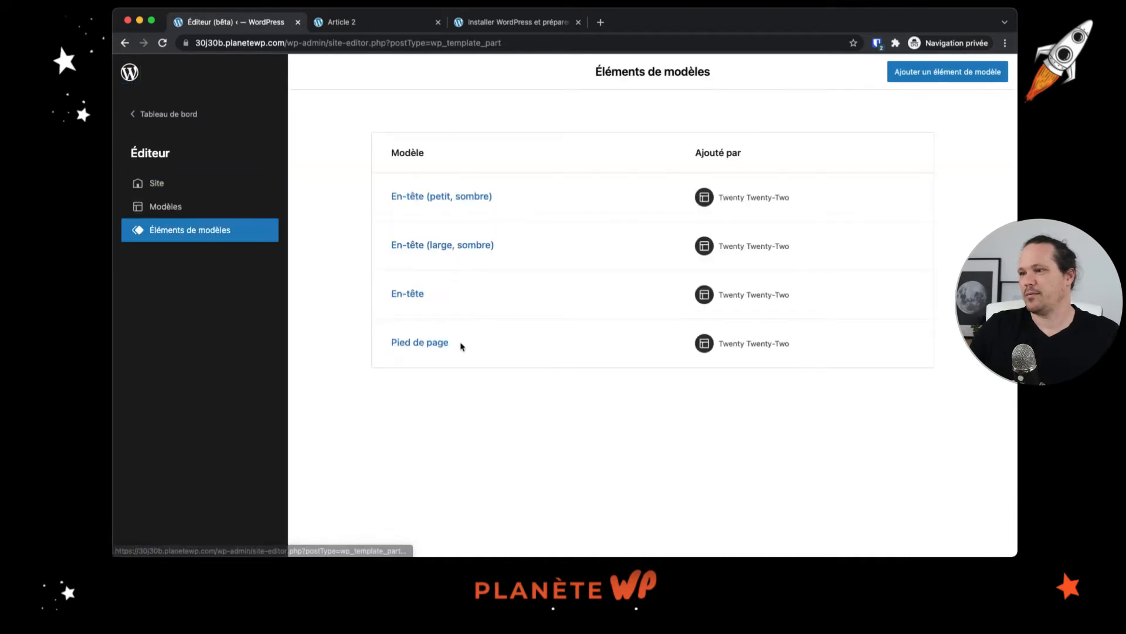
Step: Open the En-tête template part and set the site logo's image width to 180
click(412, 293)
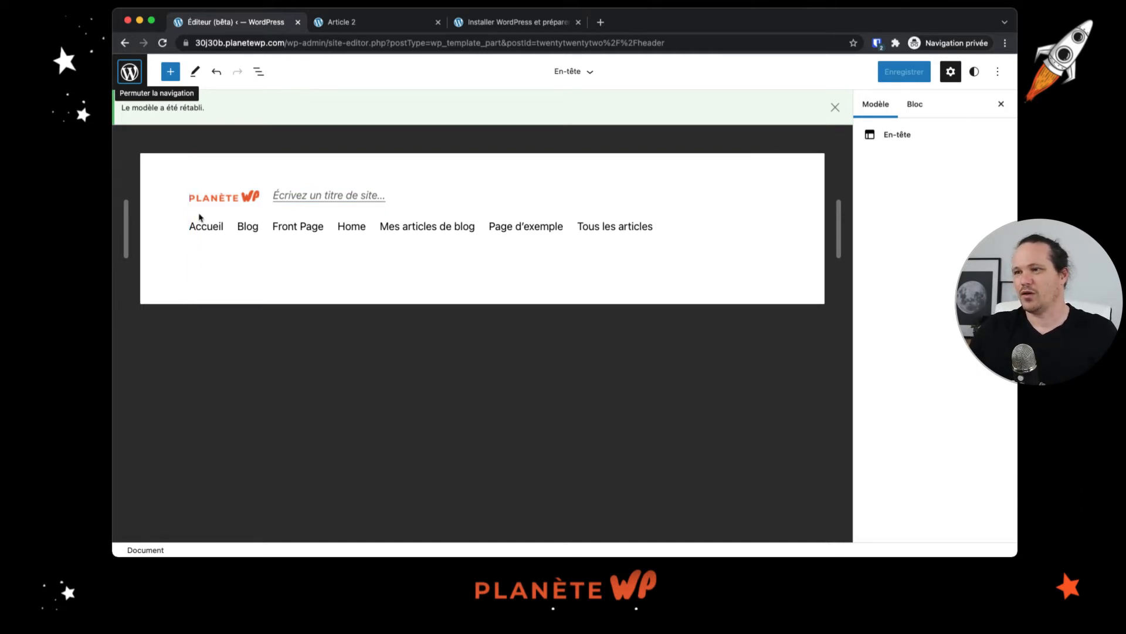
click(237, 194)
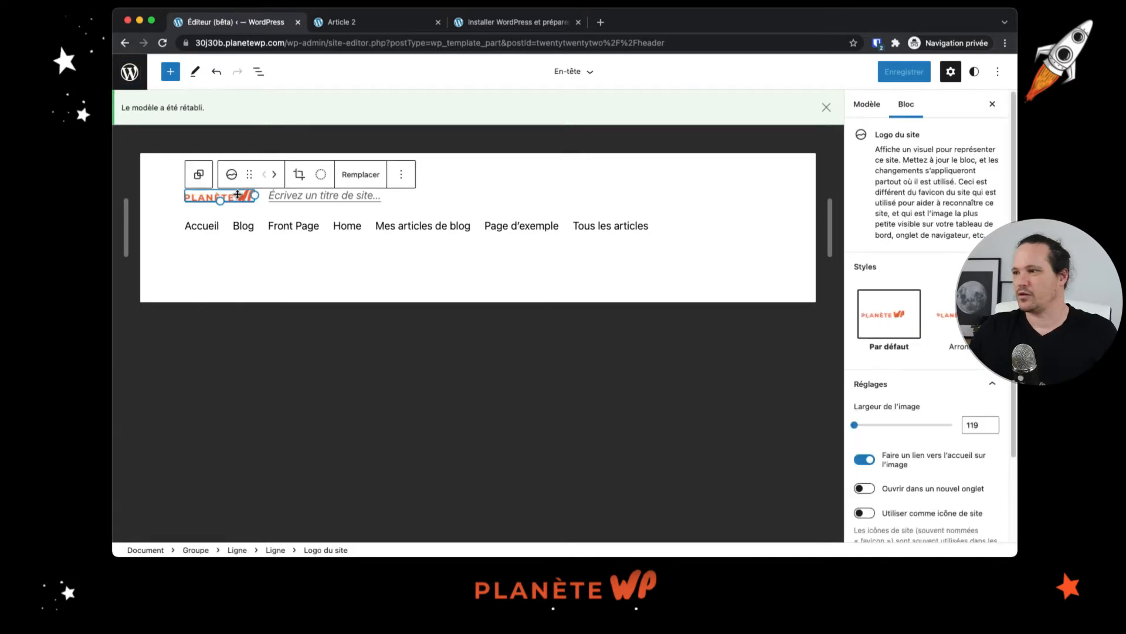
key(super+Tab)
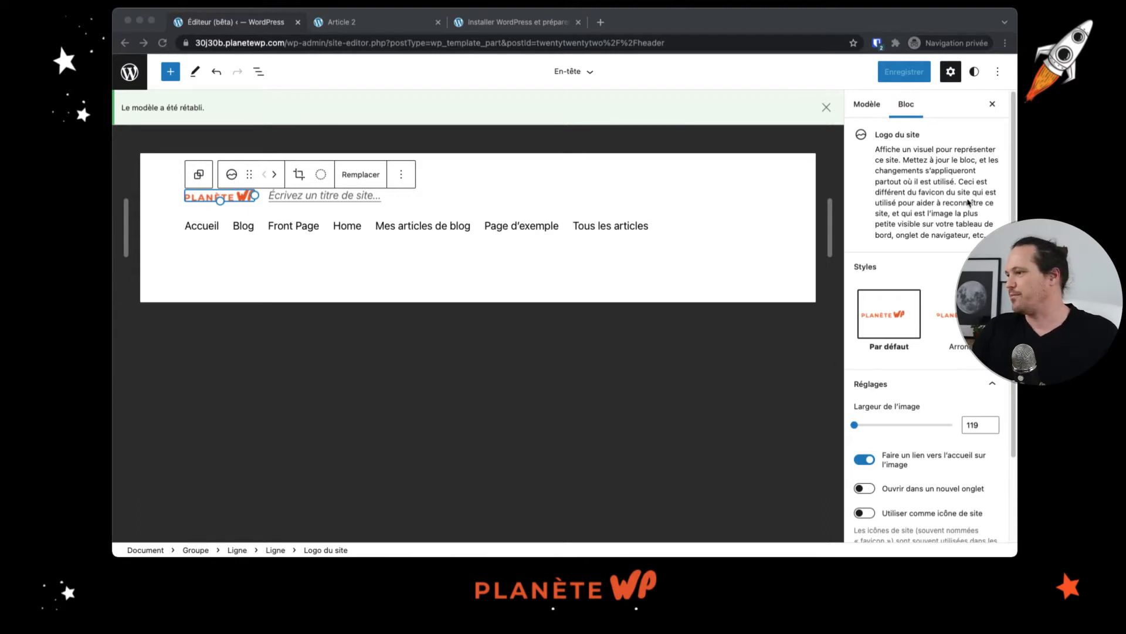
scroll(915, 317, down, 3)
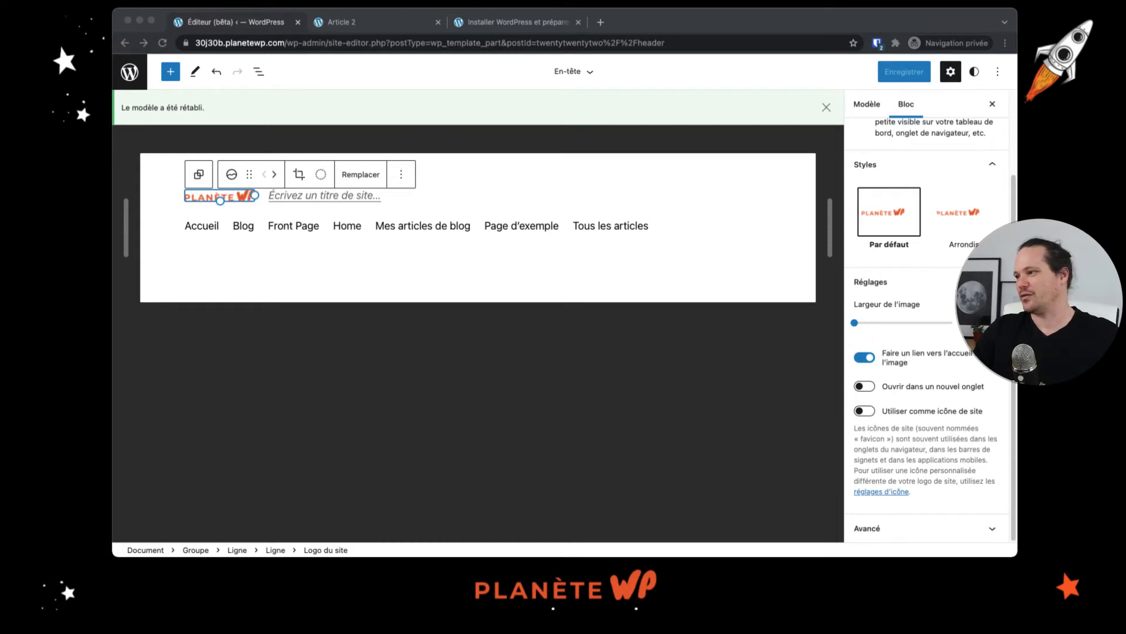
key(super+Tab)
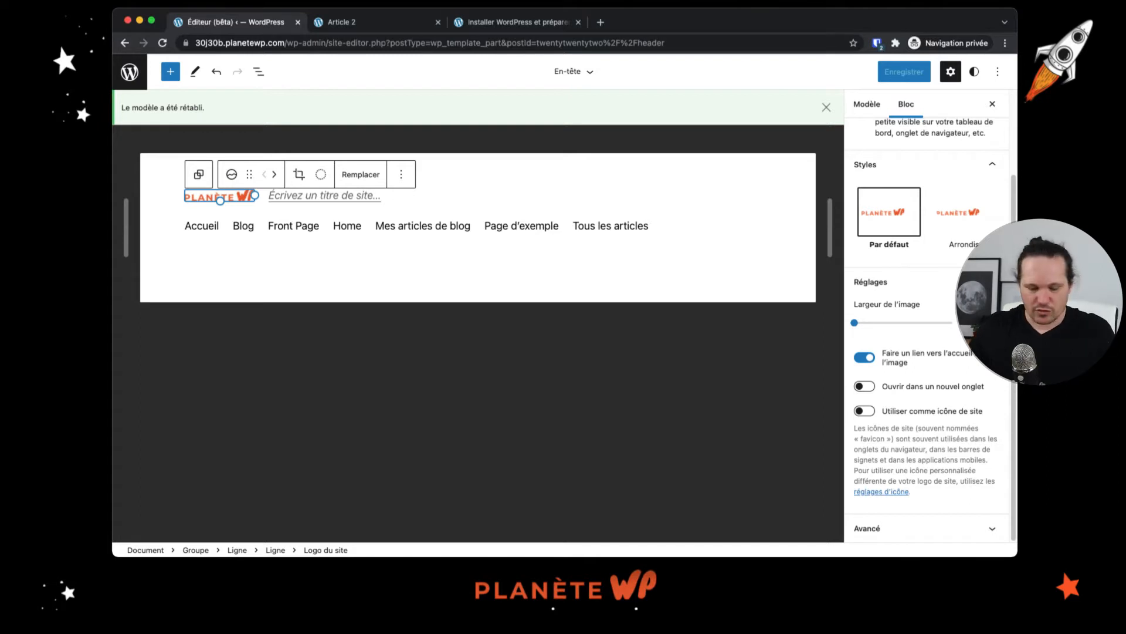
text(180)
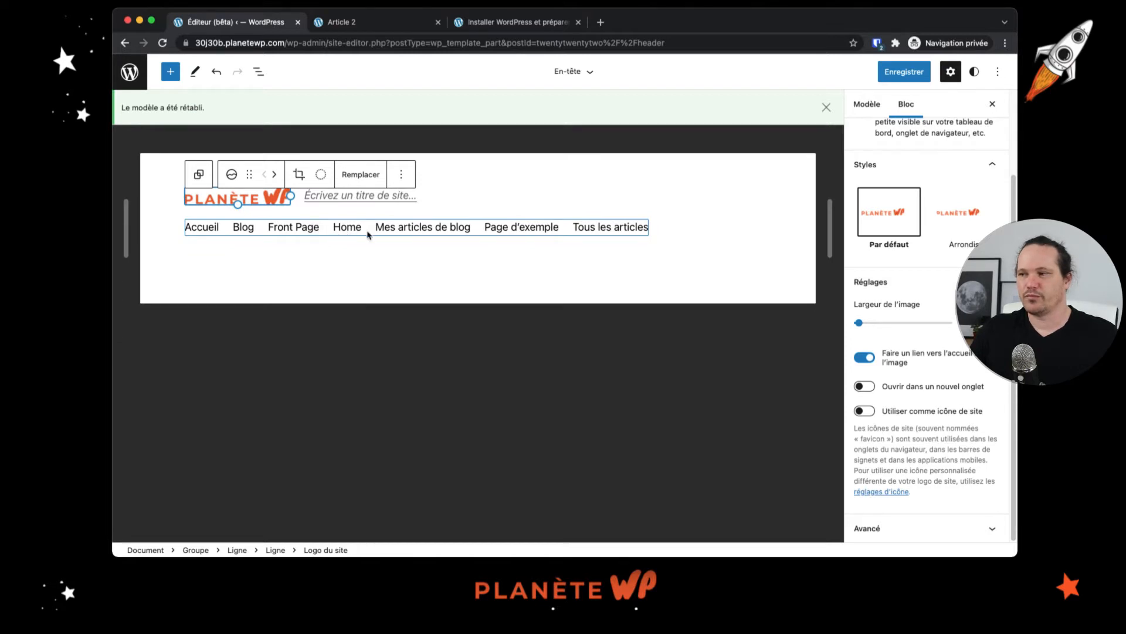
click(397, 354)
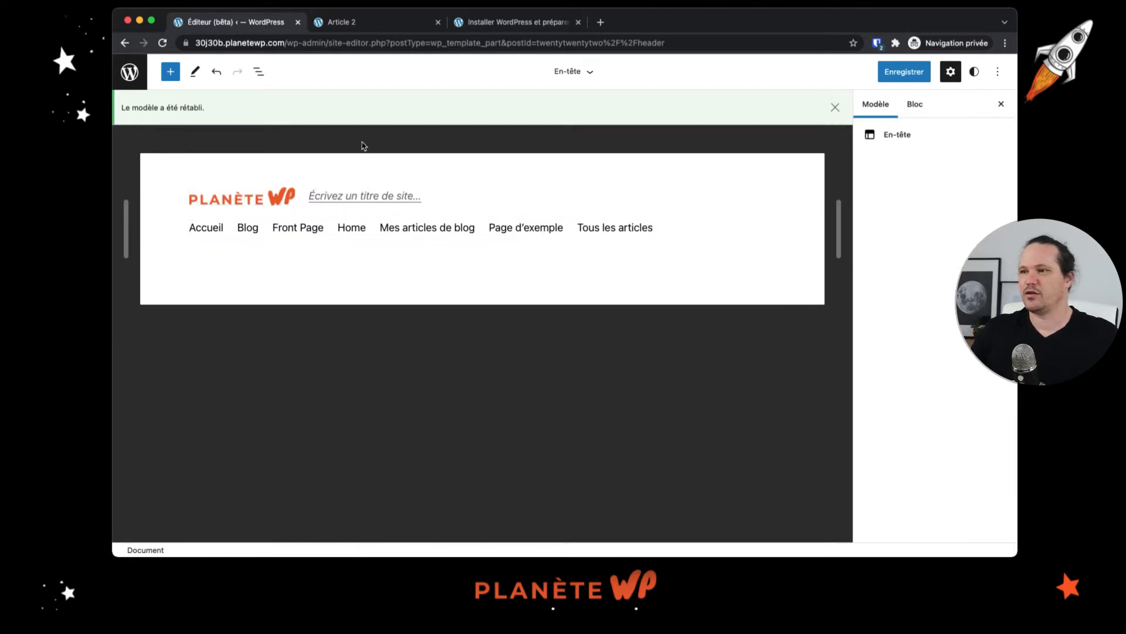
Step: Assign the classic menu Menu Principal to the header's Navigation block and save the En-tête template part
click(300, 231)
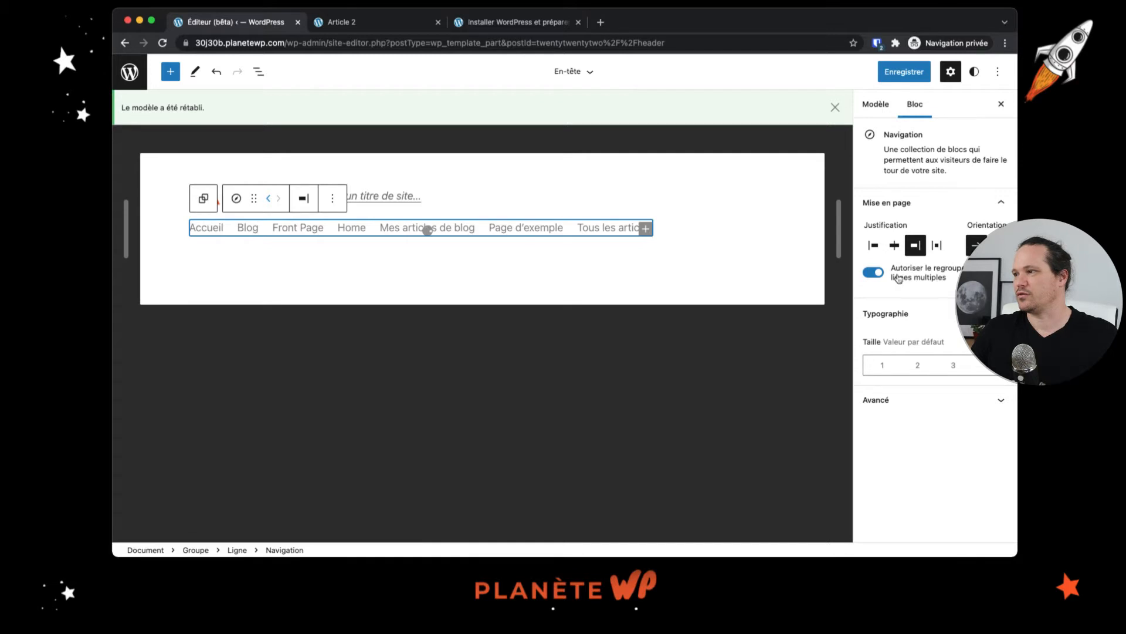
click(875, 103)
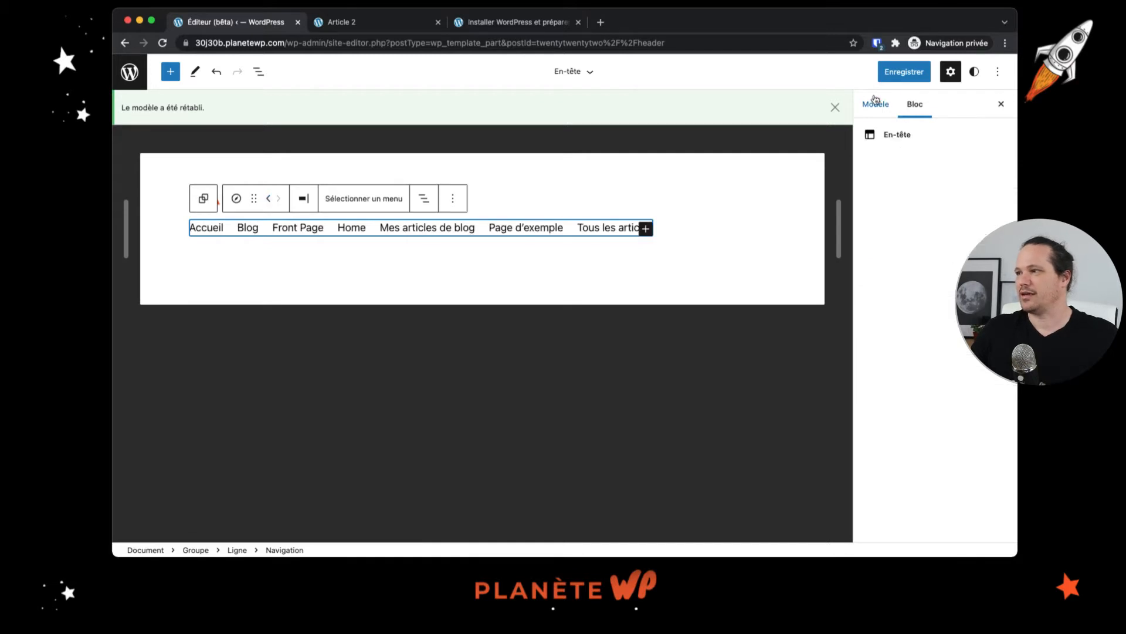
click(362, 202)
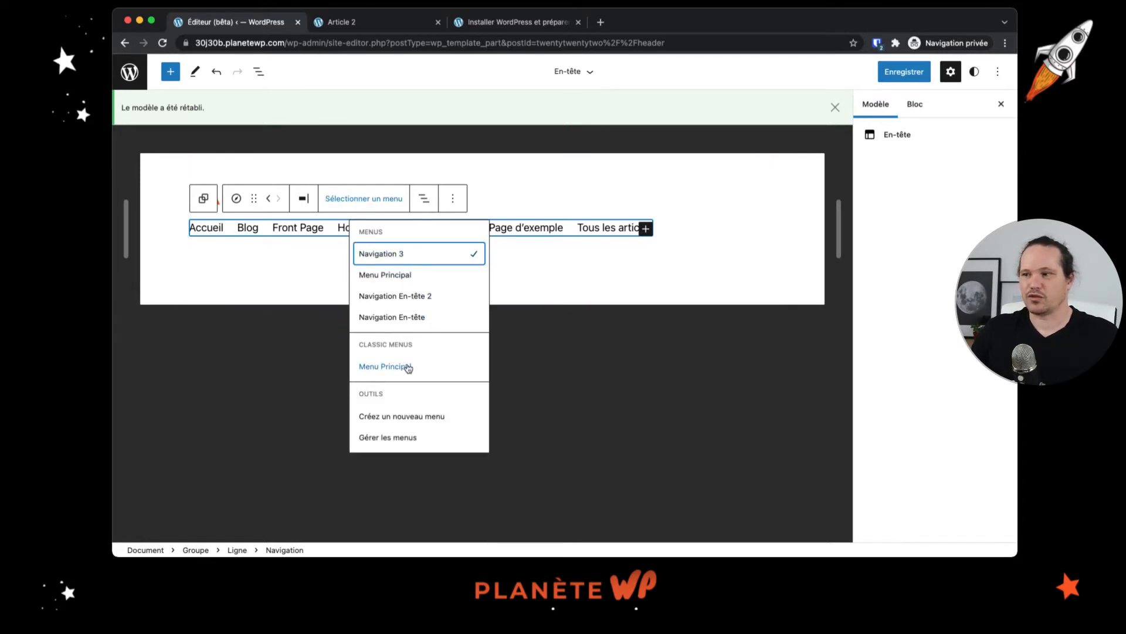
click(410, 373)
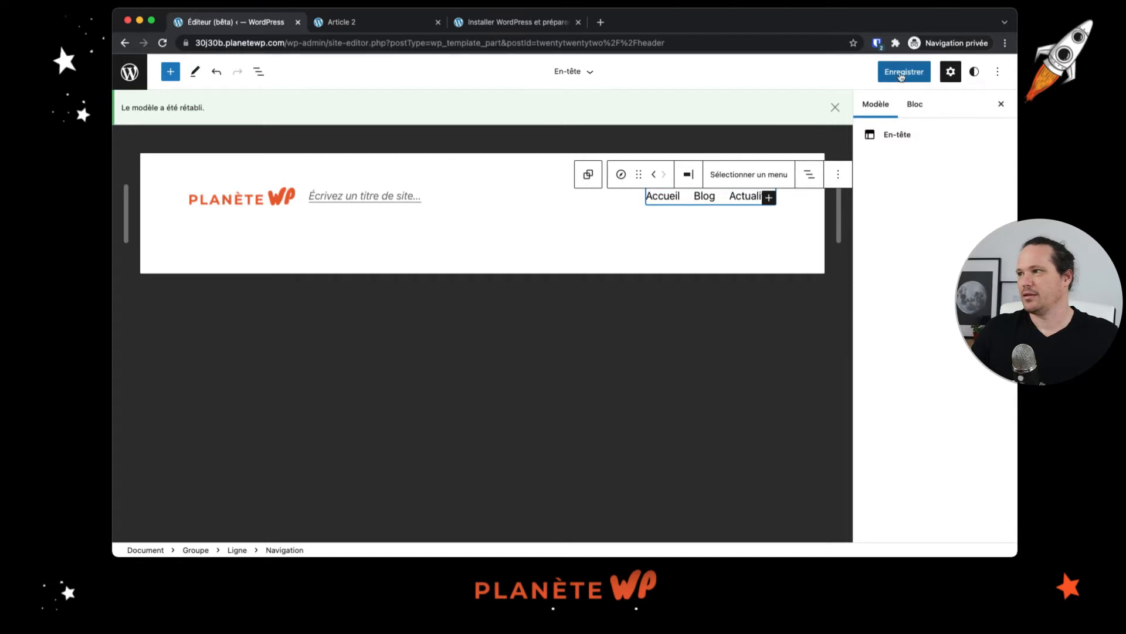
click(906, 71)
click(936, 73)
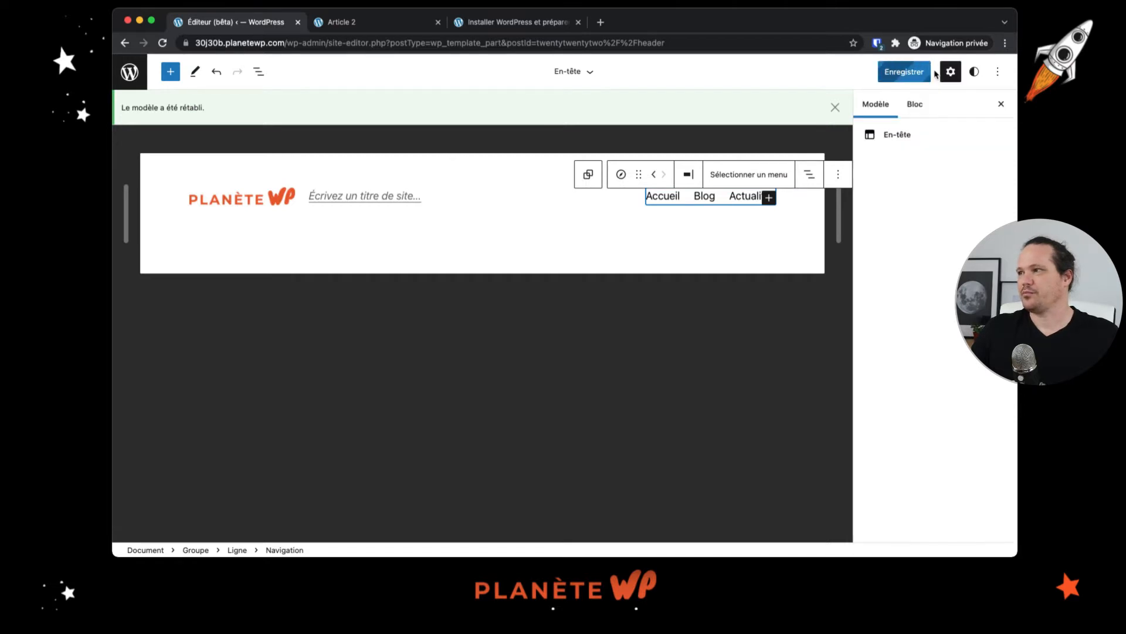
Step: Reload Article 2 on the live site and check the header's logo and menu
click(382, 27)
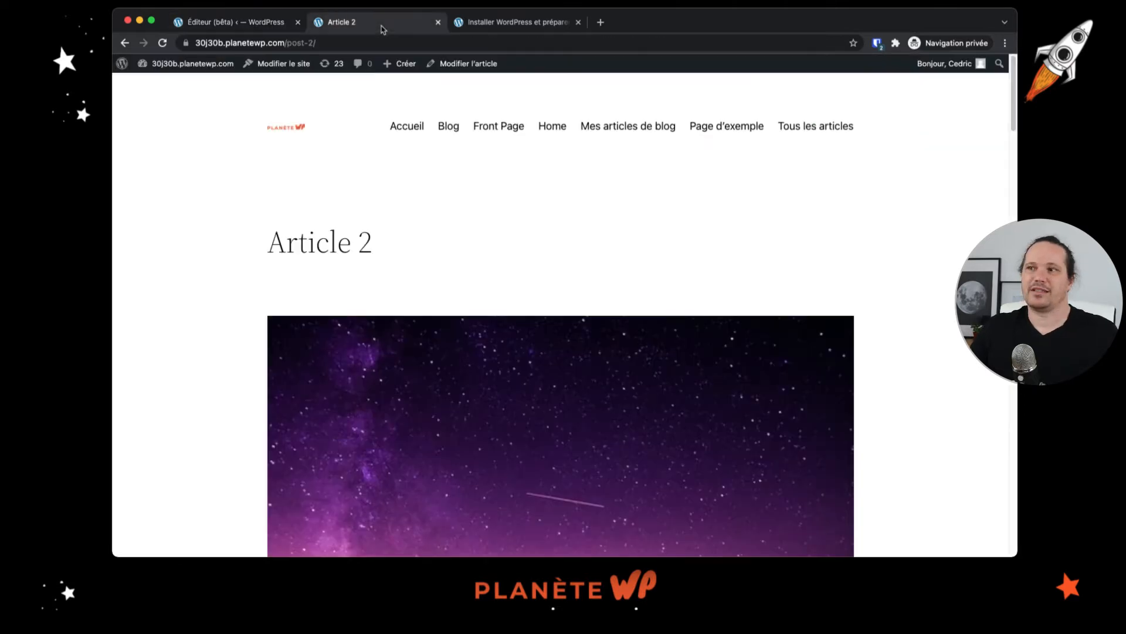
click(163, 44)
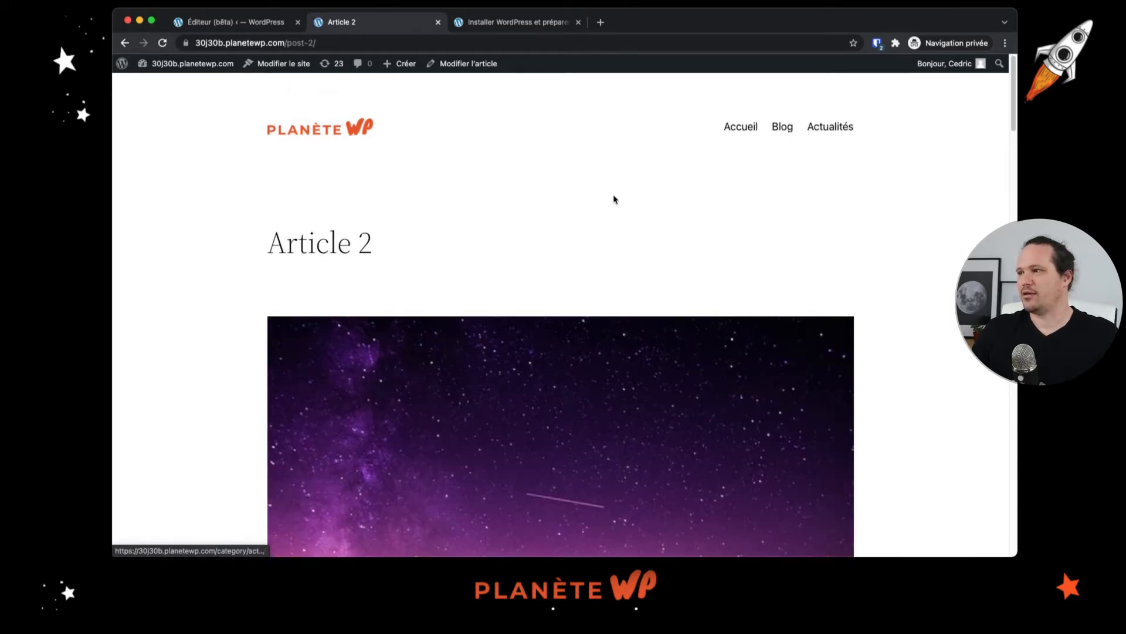
scroll(424, 295, down, 5)
scroll(425, 296, up, 5)
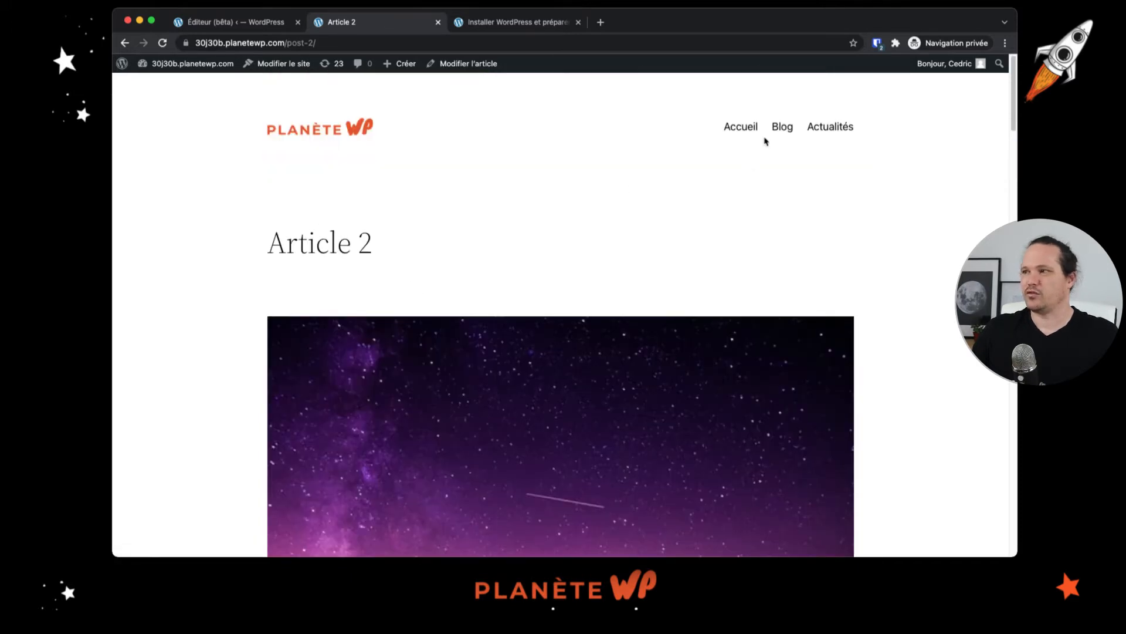
Step: Open the Blog category page from the header menu and look over its article list and header
click(780, 127)
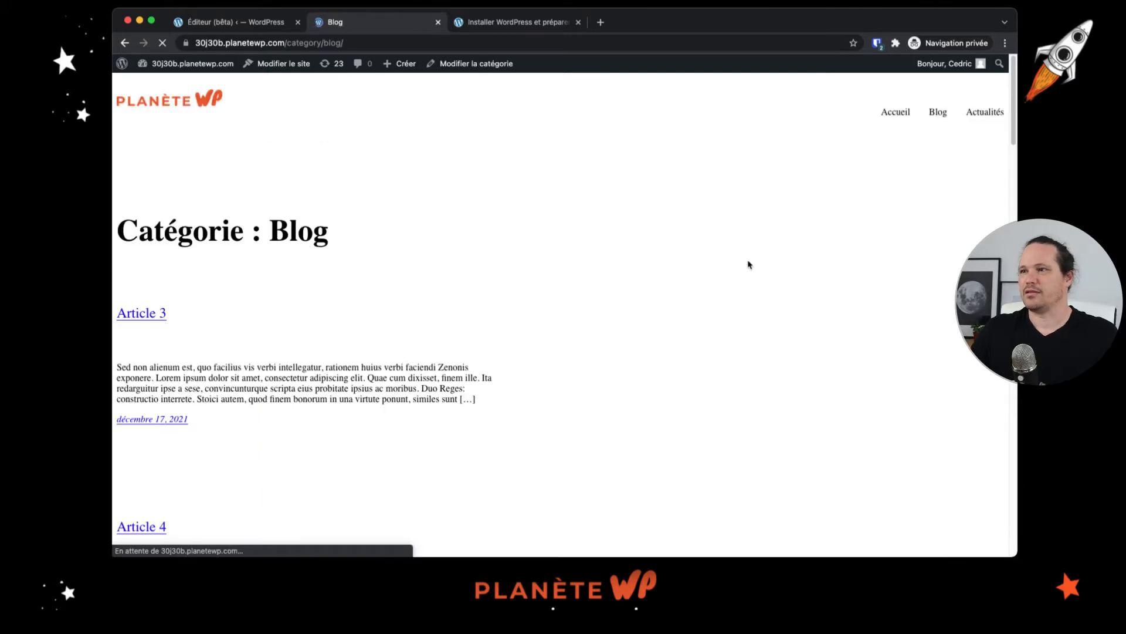
scroll(748, 264, down, 8)
scroll(749, 265, down, 5)
scroll(748, 262, up, 20)
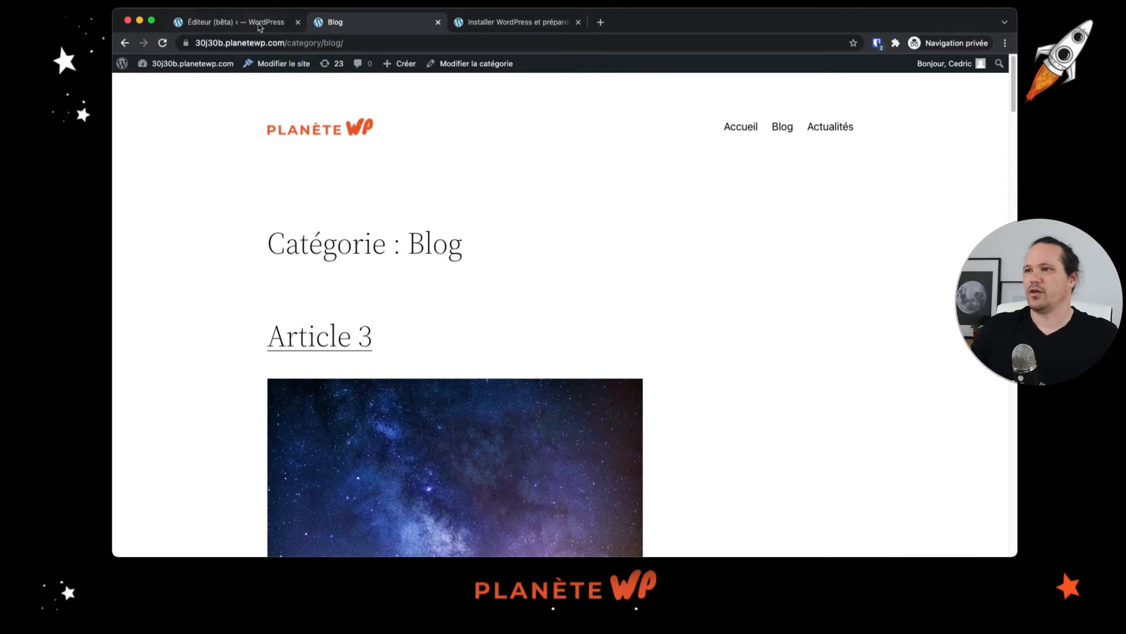
Step: Reopen the En-tête template part in the site editor and examine the Navigation block's display and colour settings
click(259, 27)
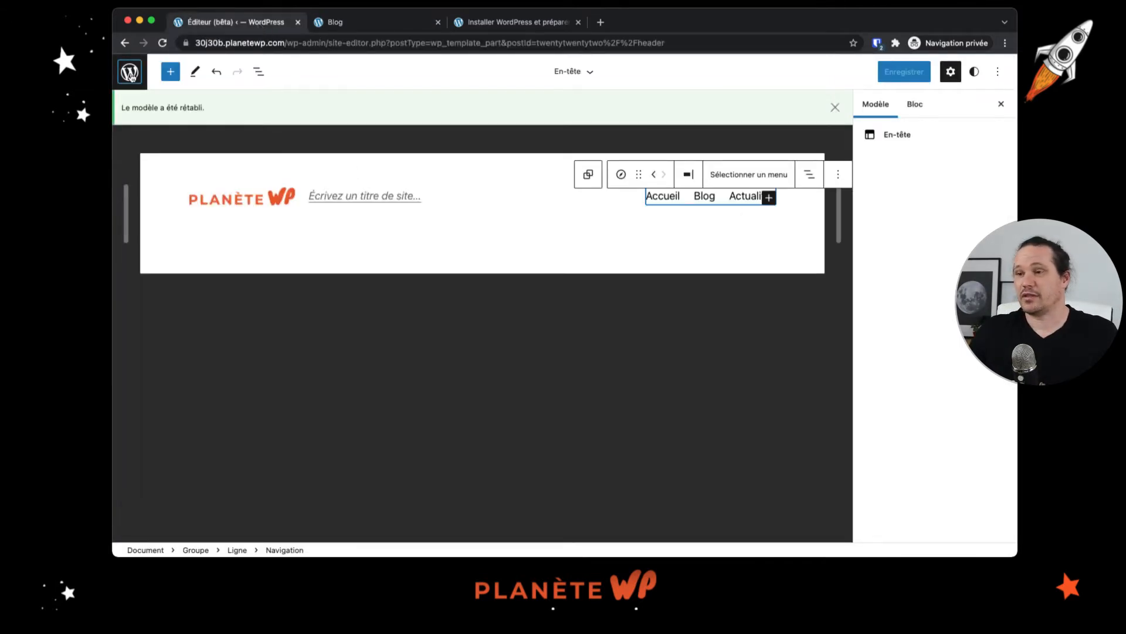
click(130, 73)
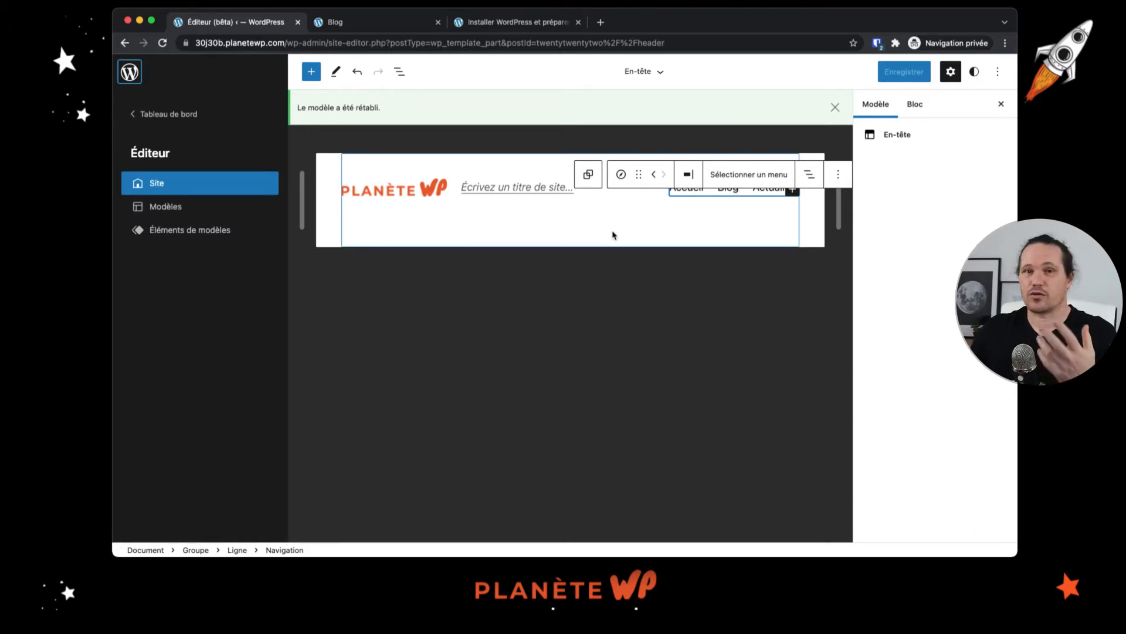
click(207, 230)
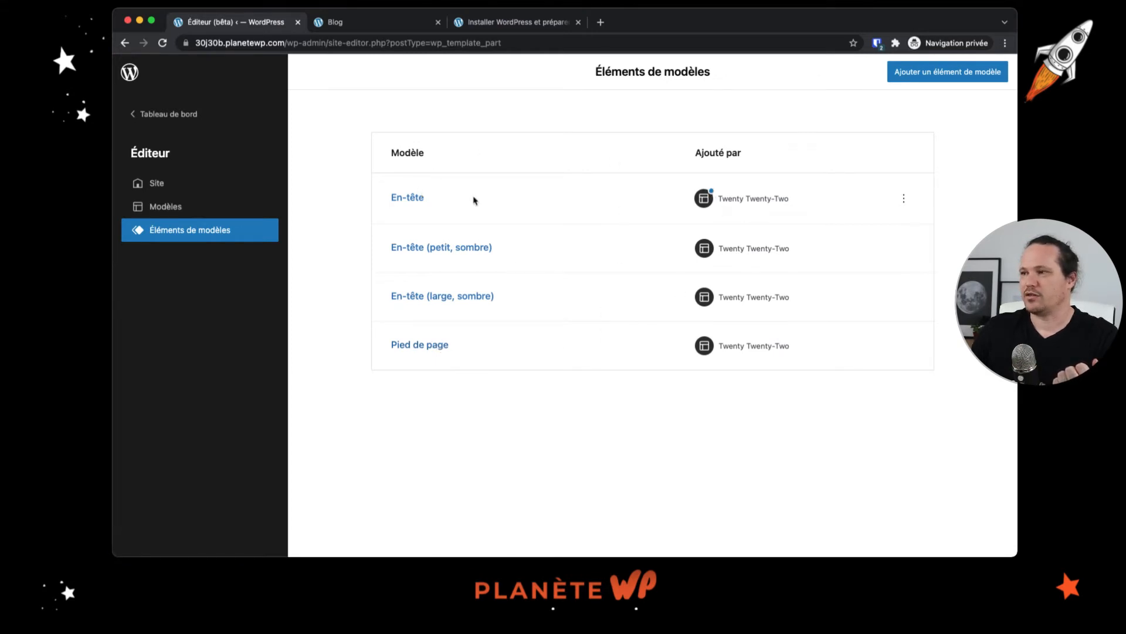
click(410, 200)
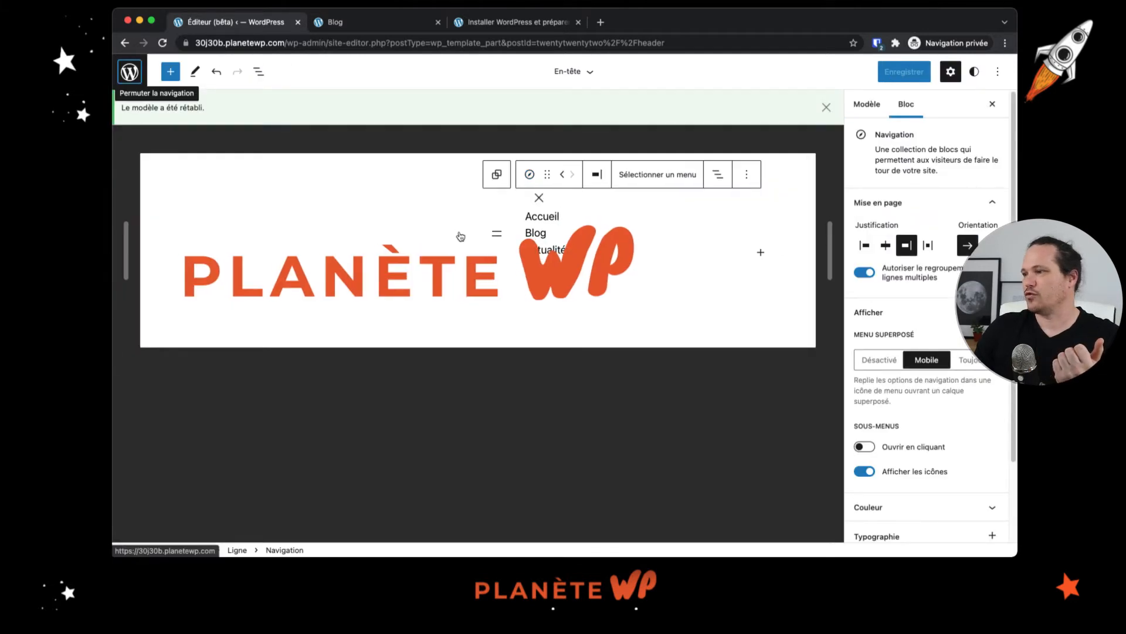
scroll(968, 400, down, 2)
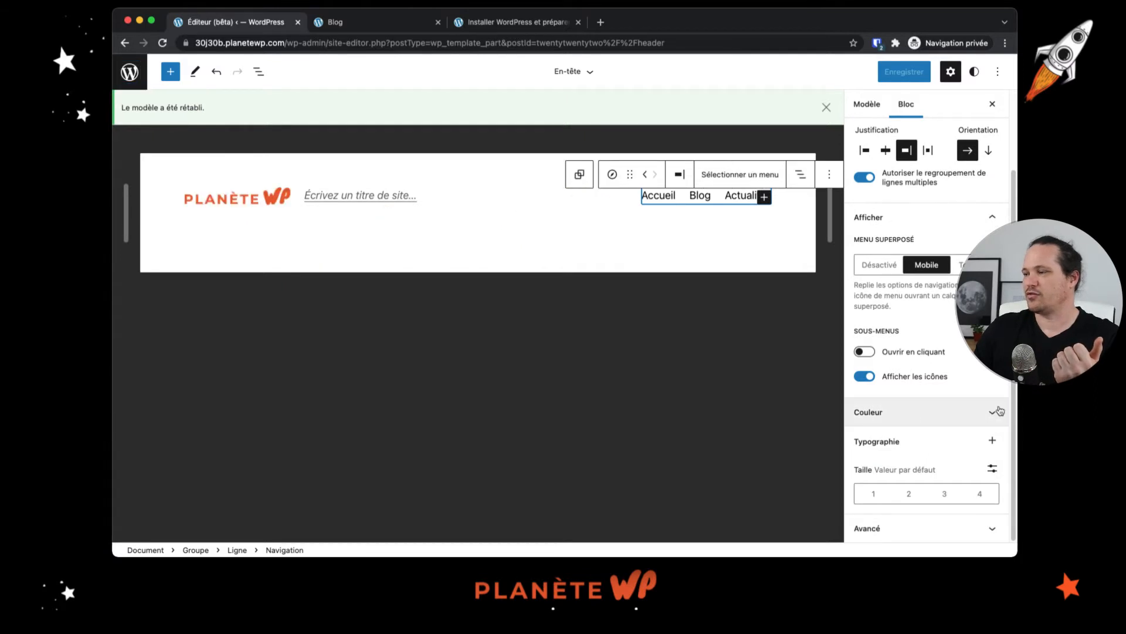
click(994, 416)
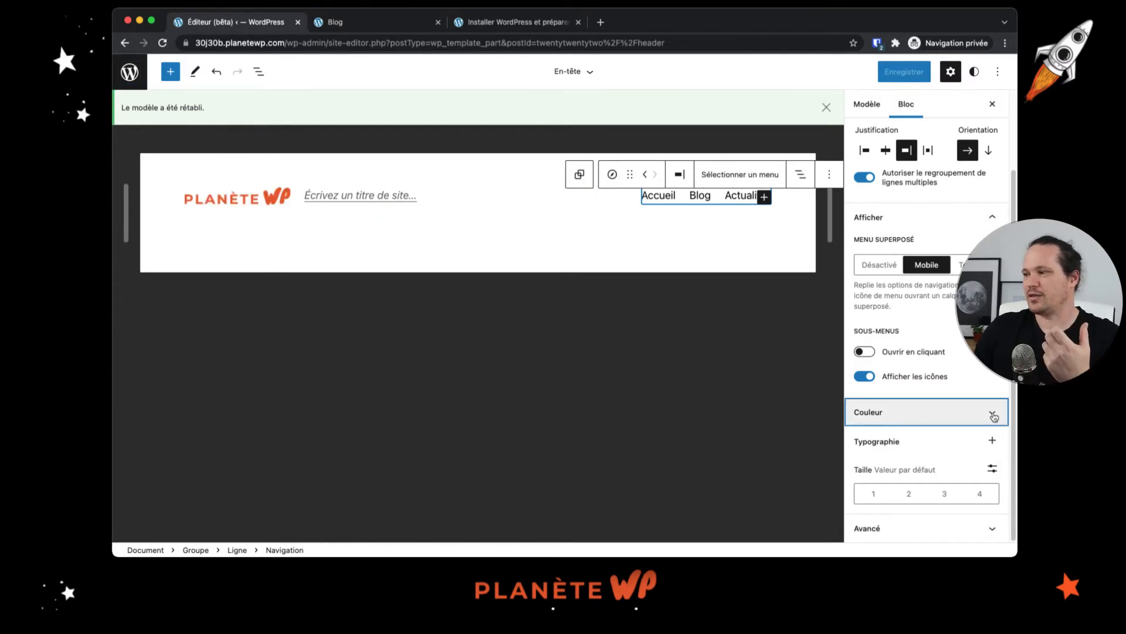
scroll(943, 255, down, 8)
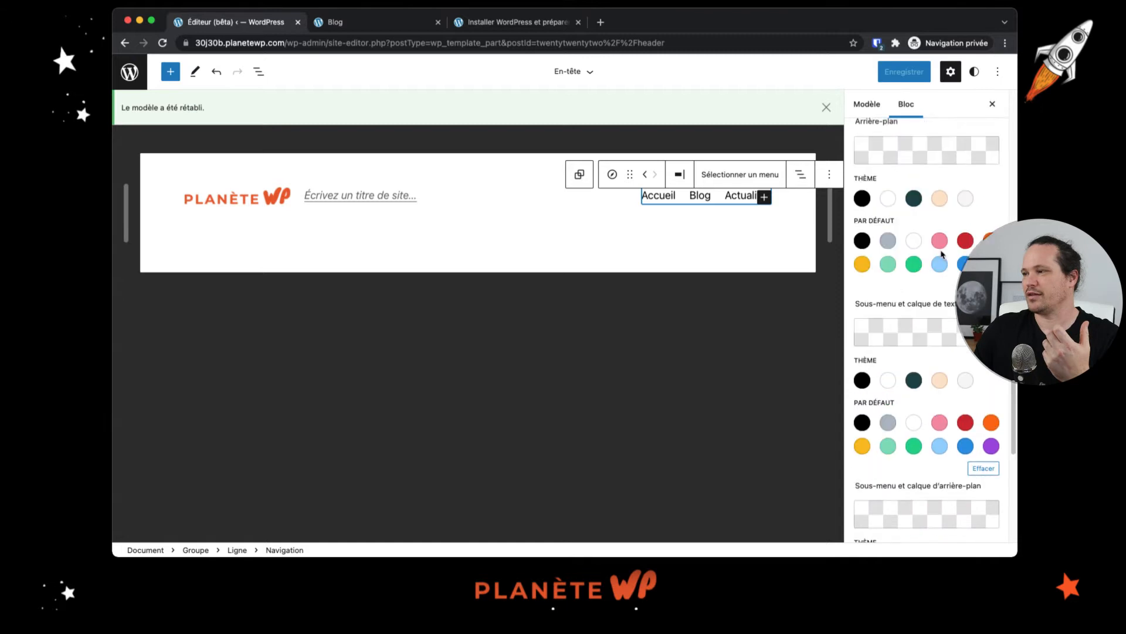
scroll(939, 259, up, 4)
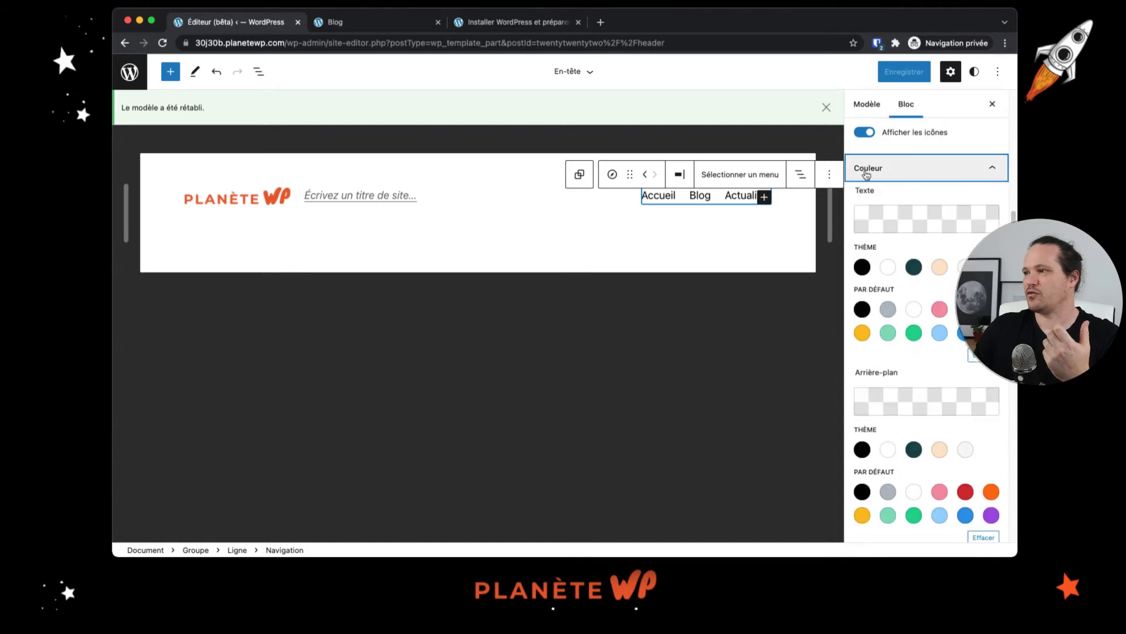
Step: Examine the Navigation block's text, background and submenu colour settings down to its typography options
scroll(905, 344, down, 8)
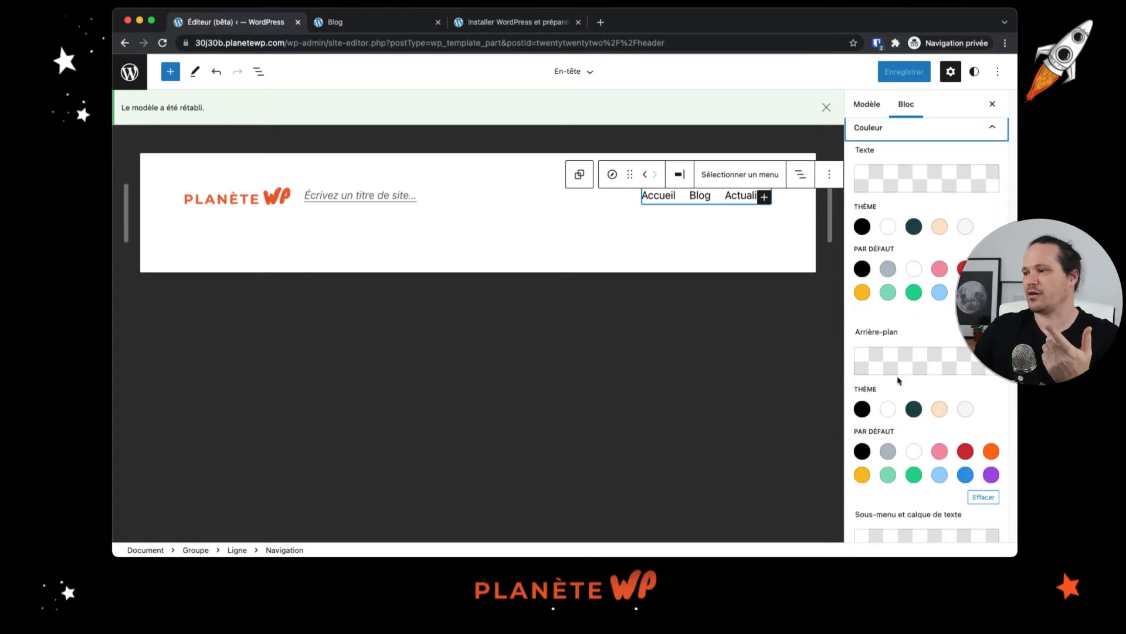
scroll(871, 372, down, 3)
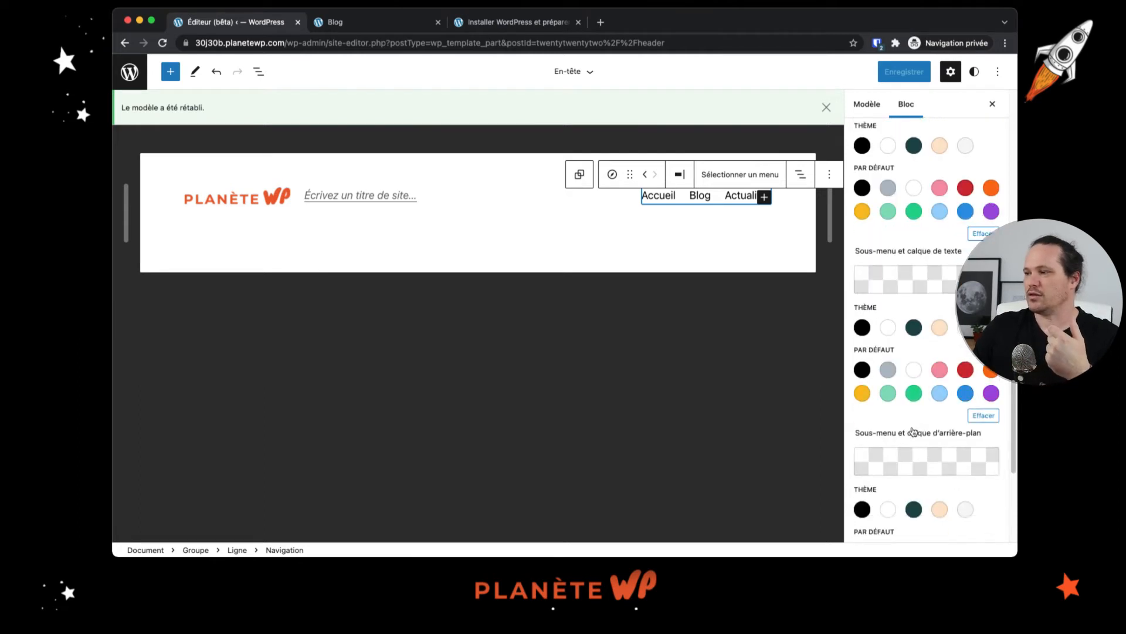
scroll(914, 424, down, 6)
scroll(914, 419, up, 8)
scroll(913, 417, down, 10)
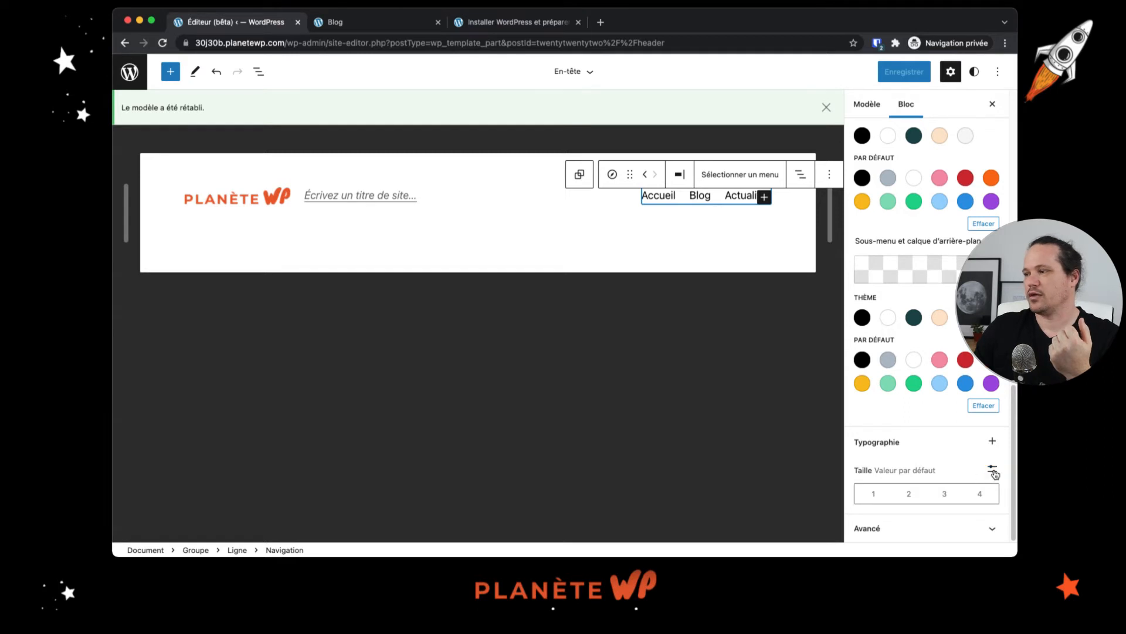
Step: Switch the Navigation block's font size to custom entry, show the Famille des polices setting and view the available fonts
click(992, 470)
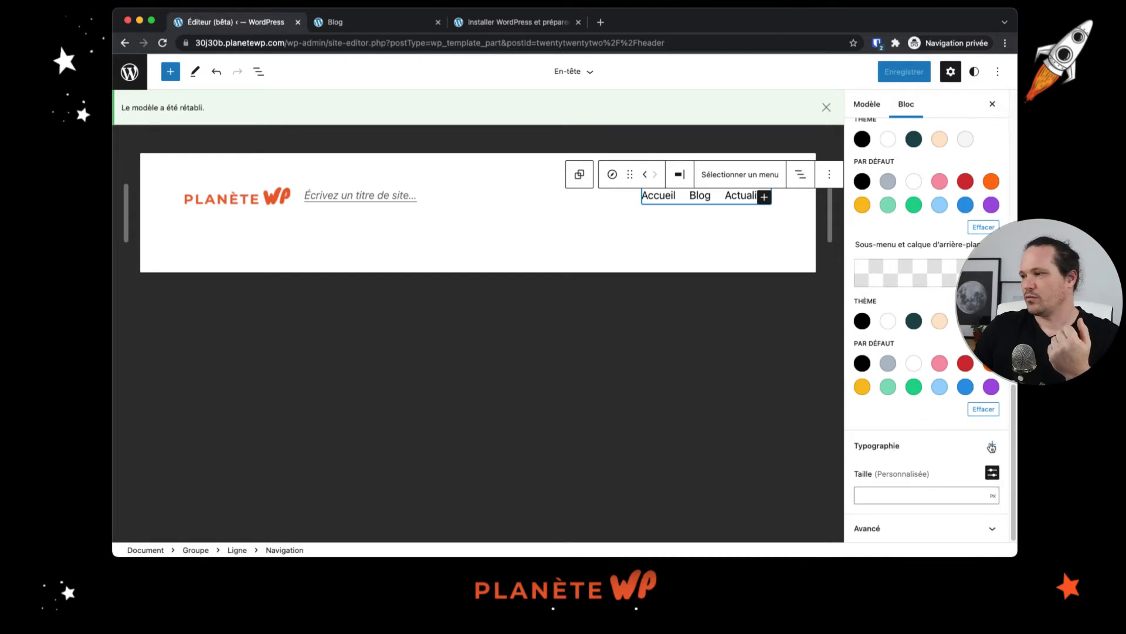
click(1004, 446)
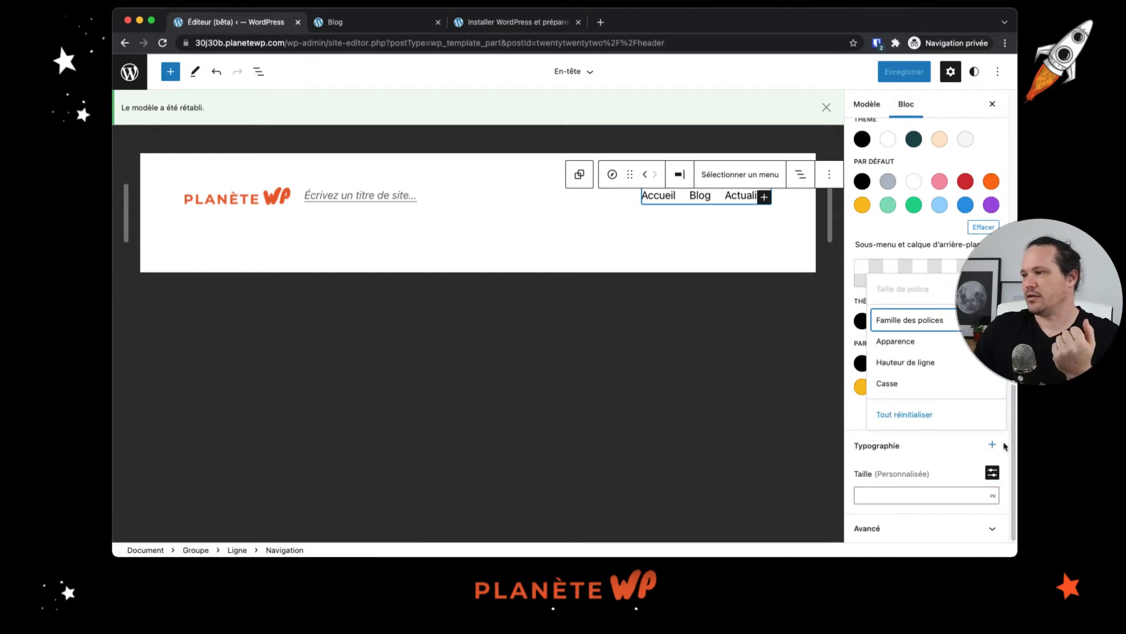
click(940, 324)
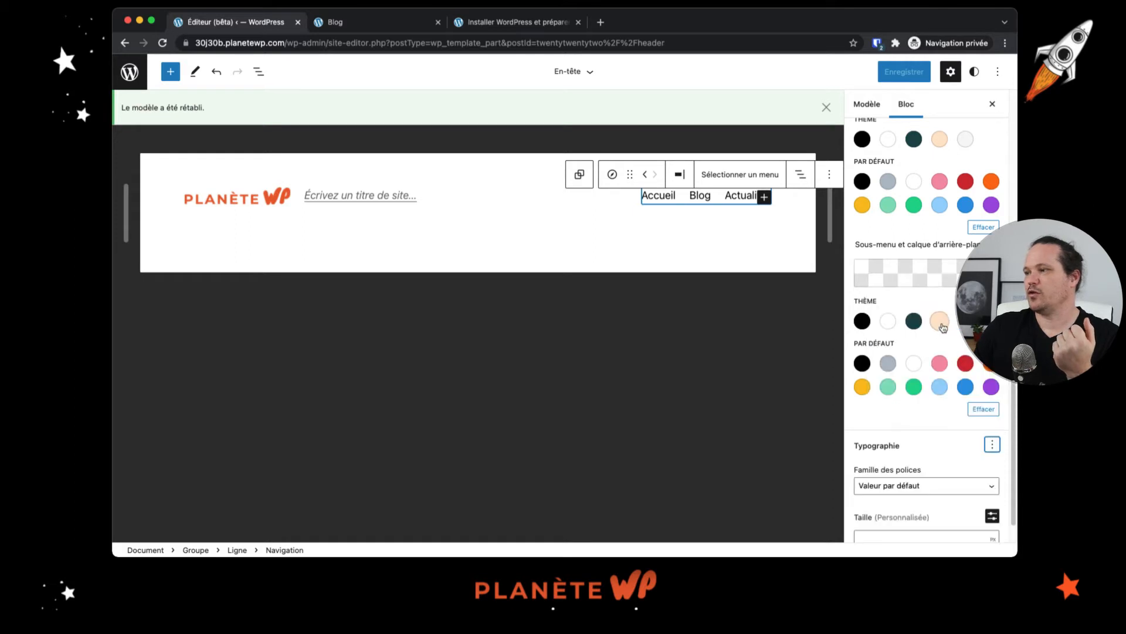
scroll(943, 457, down, 2)
click(939, 446)
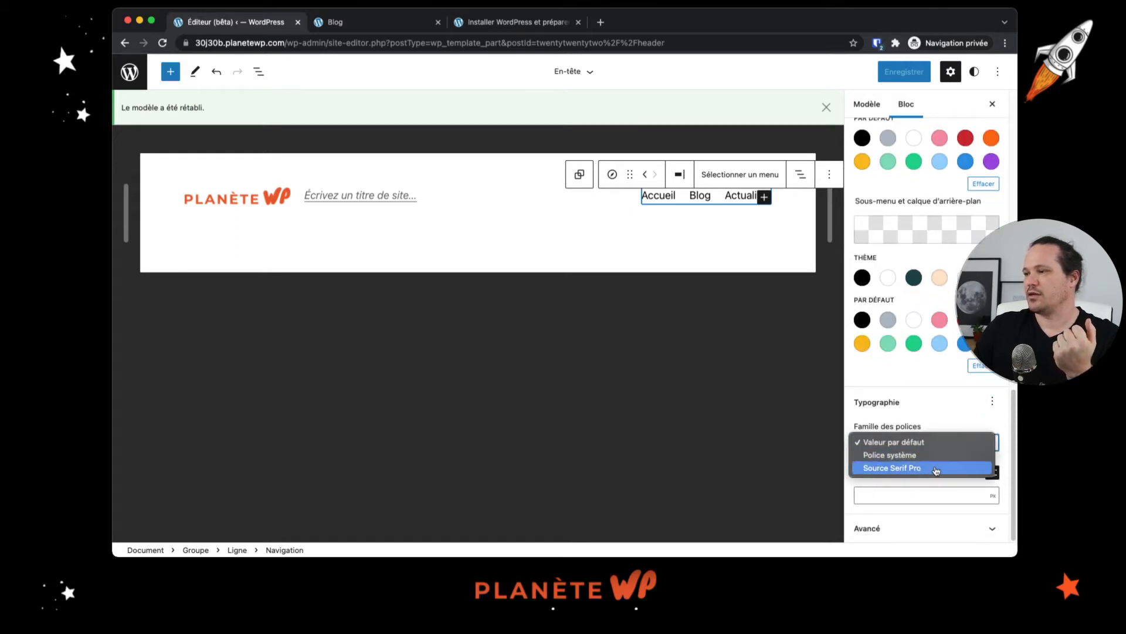
click(953, 424)
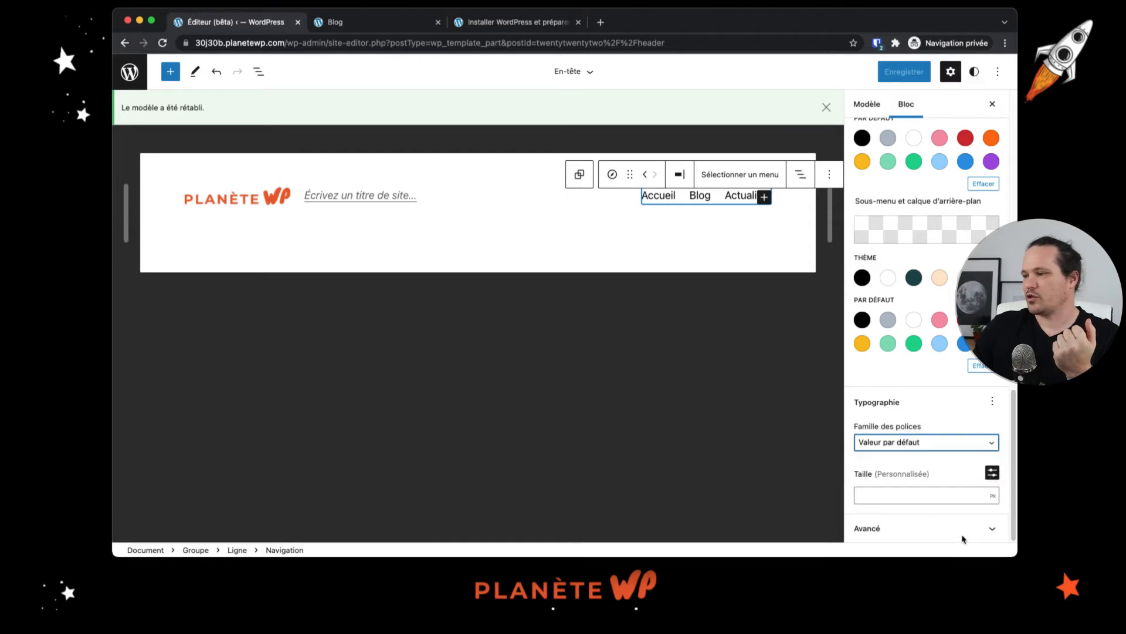
Step: Inspect the Navigation block's Avancé settings for menu name, HTML anchor and CSS classes, then collapse them
click(990, 531)
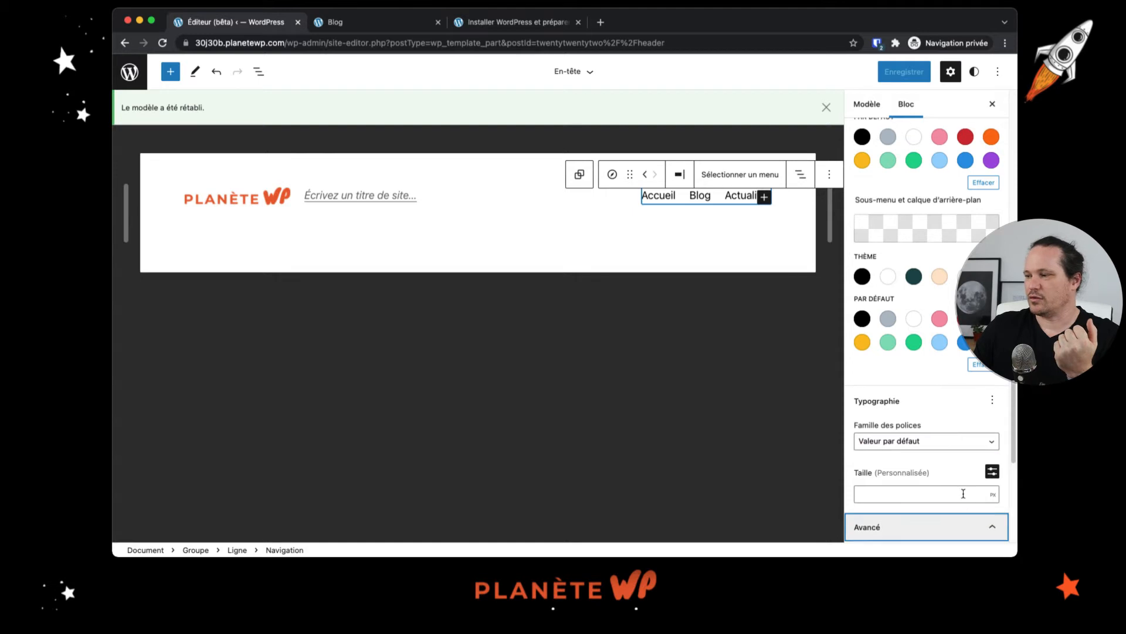
click(991, 530)
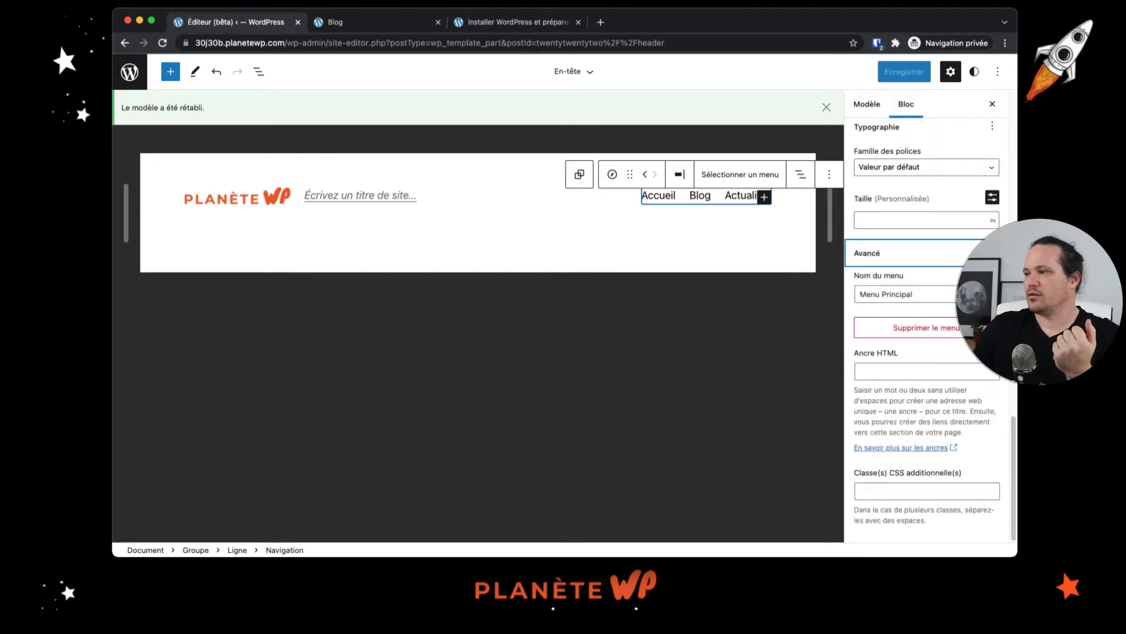
click(965, 253)
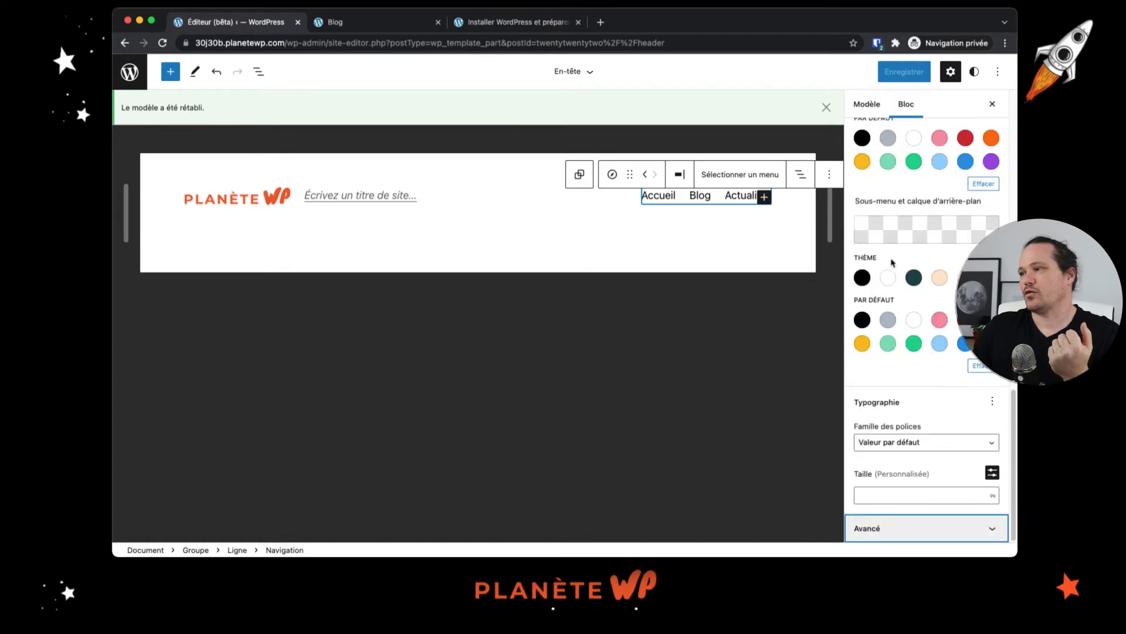
Step: Try Police système and Source Serif Pro as the Navigation block's font family
click(993, 444)
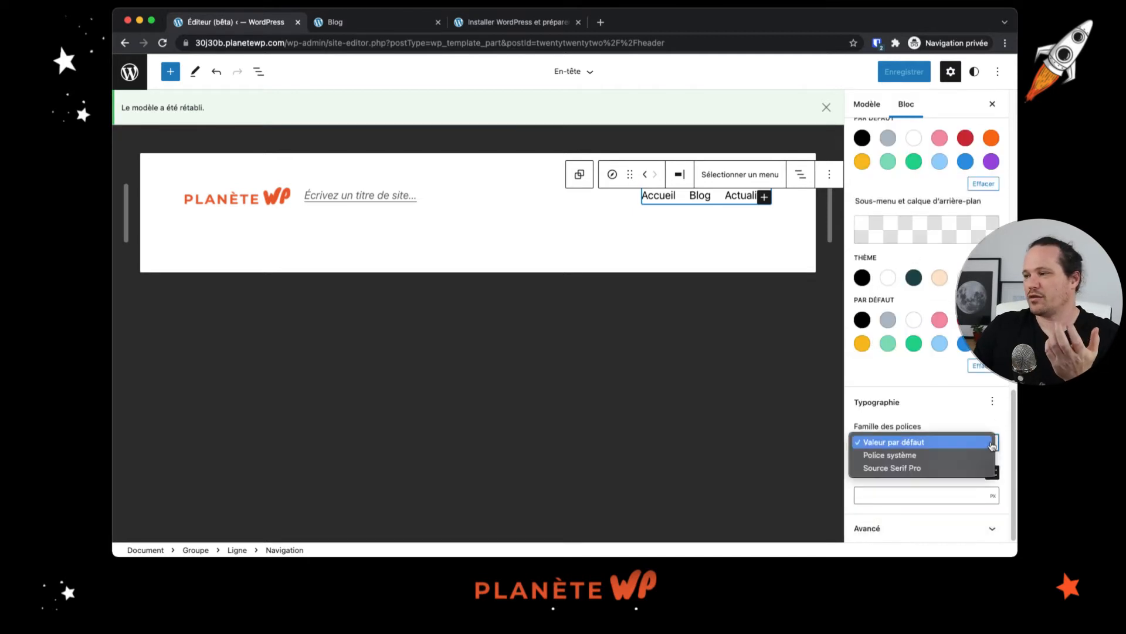
click(921, 456)
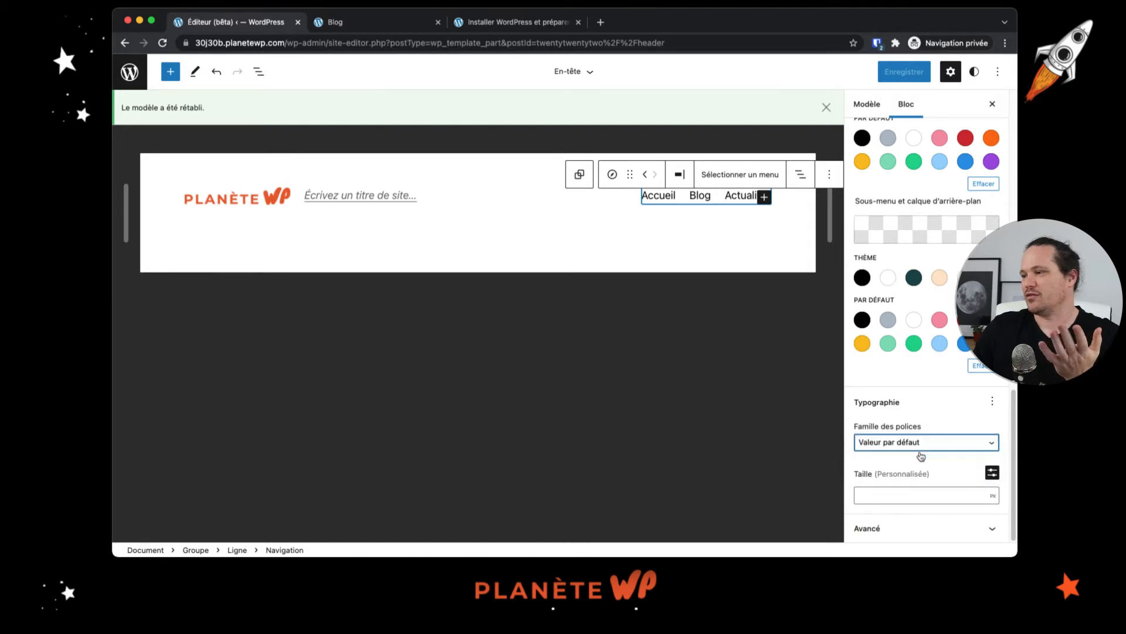
click(971, 445)
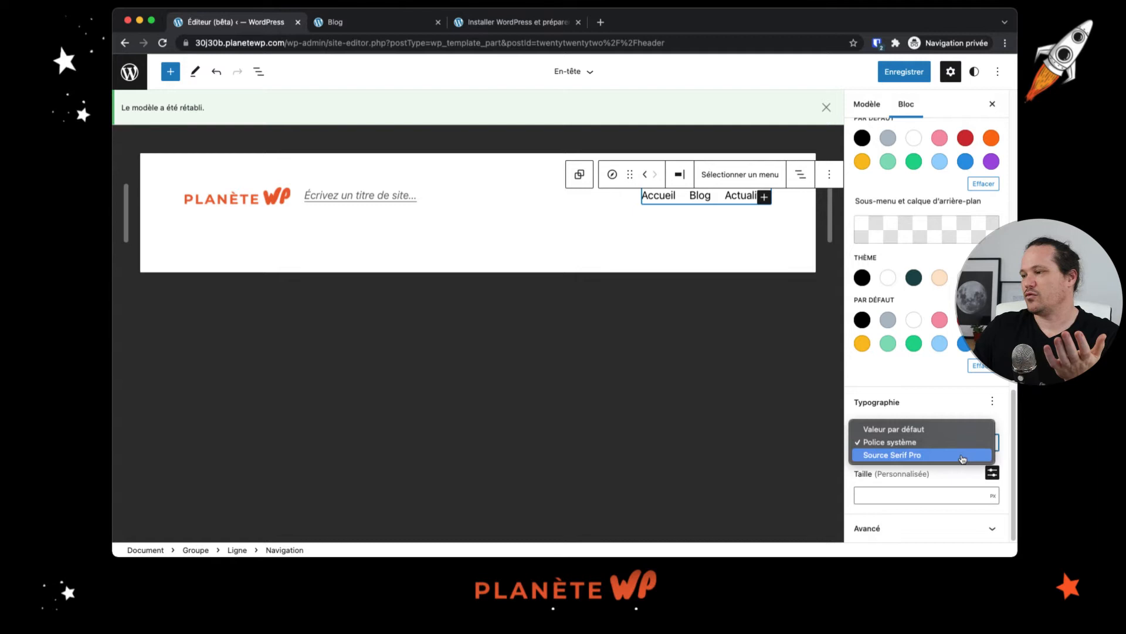
click(990, 453)
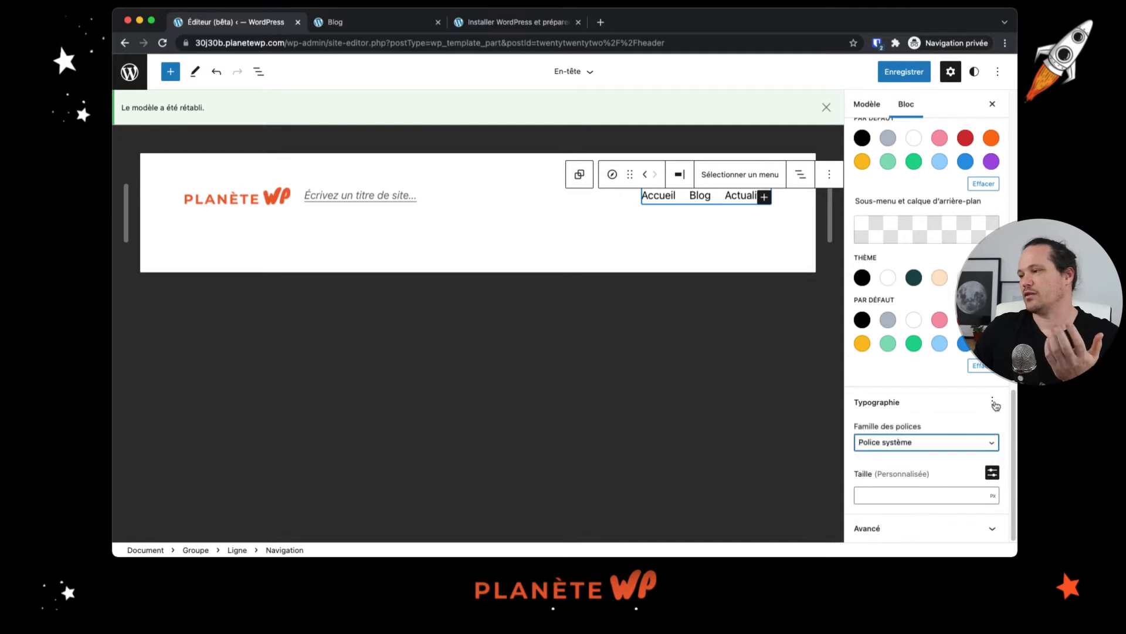
Step: Show the Apparence setting in the Navigation block's typography and view its font weight options
click(992, 403)
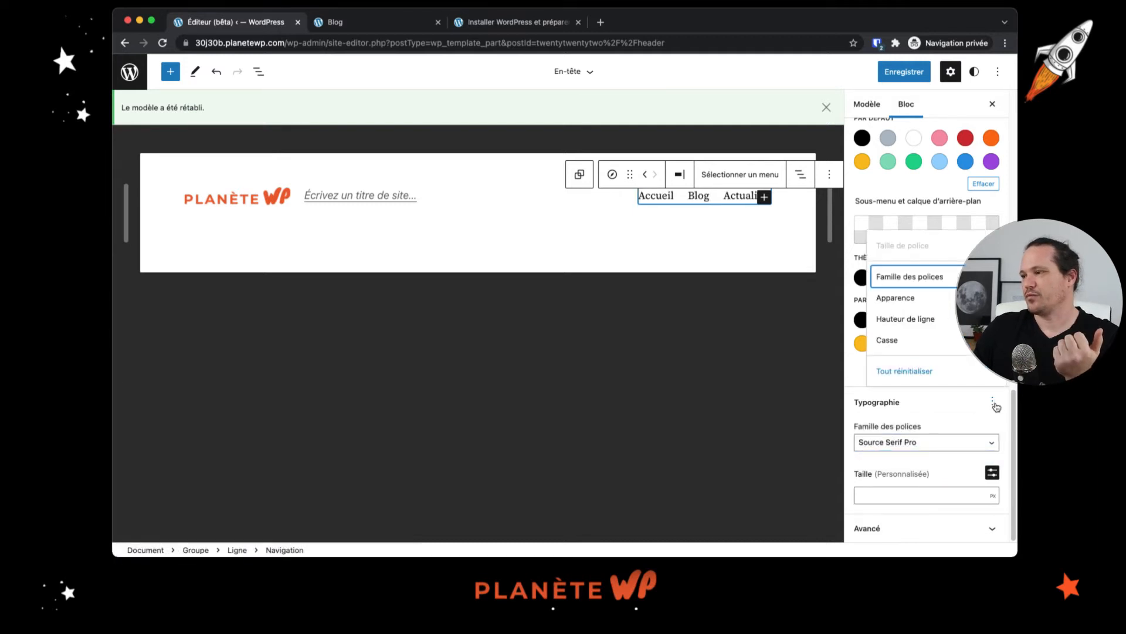
click(923, 300)
scroll(944, 514, down, 1)
scroll(944, 514, down, 1)
click(919, 500)
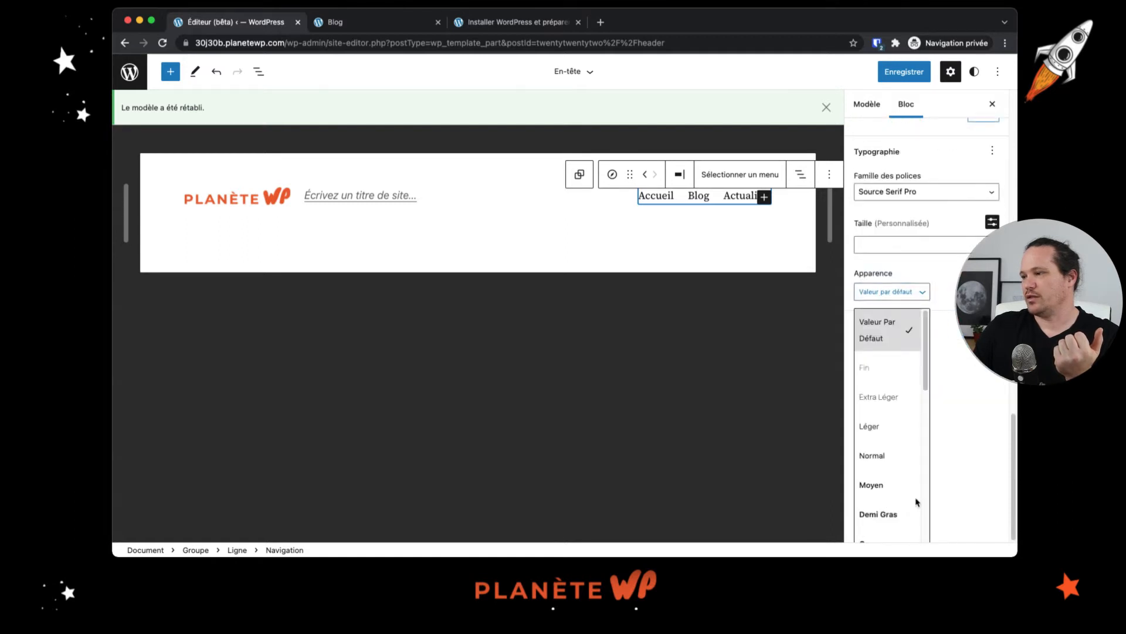
scroll(892, 486, down, 5)
click(987, 490)
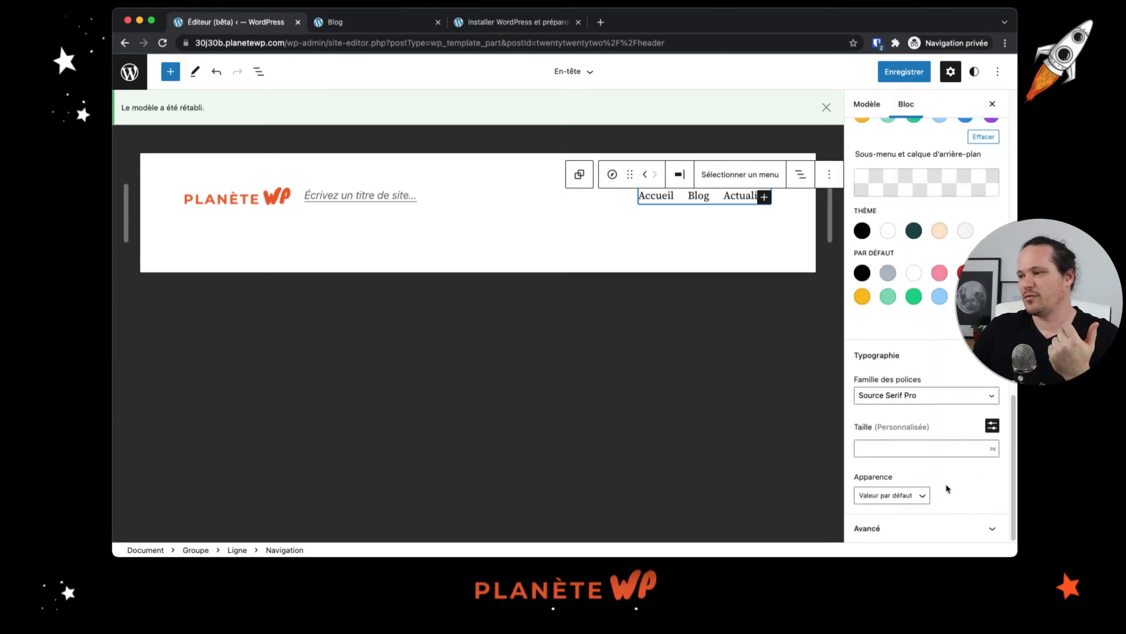
Step: Remove the Famille des polices setting from the Navigation block to reset its font
click(991, 355)
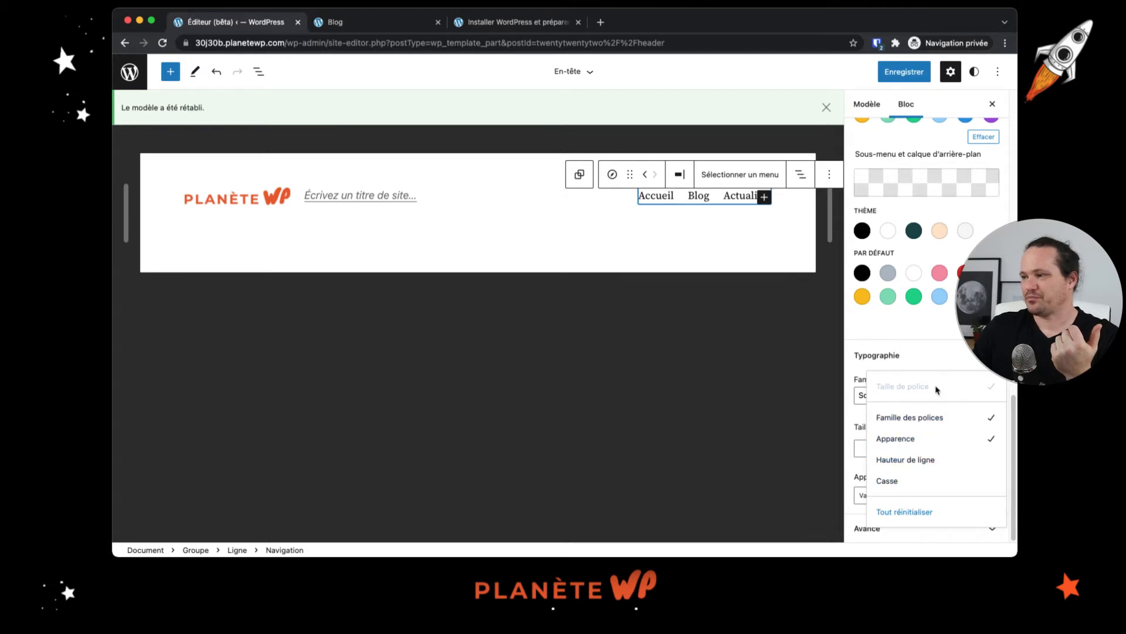
click(970, 420)
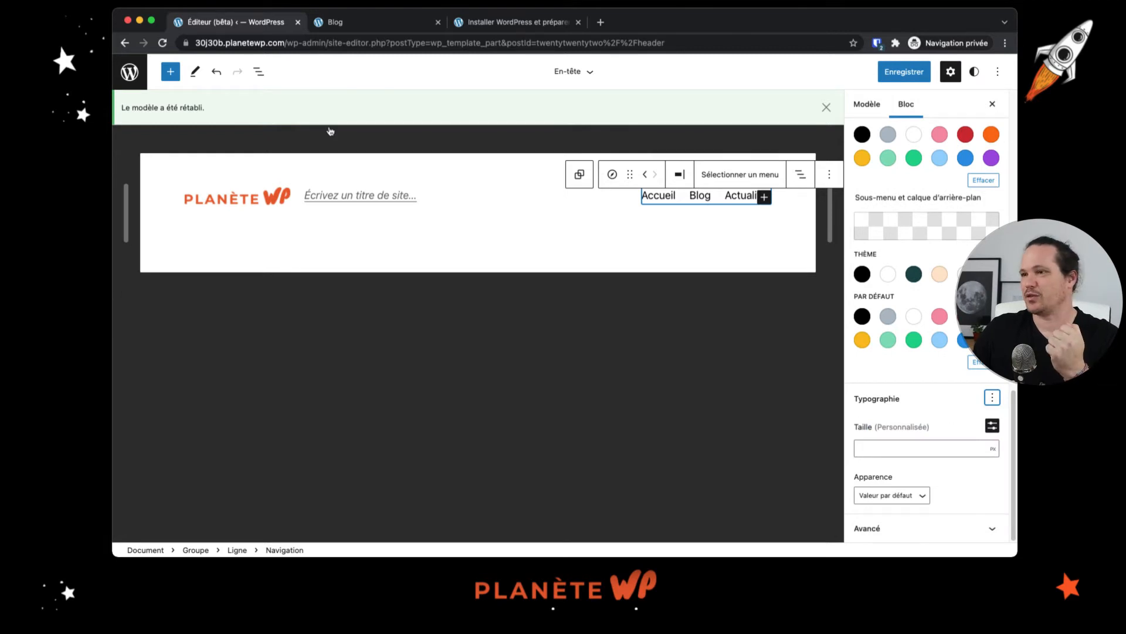
Step: Open the site editor's Modèles list and review the Twenty Twenty-Two templates, including 404, Page, Archive and Publication unique
click(131, 73)
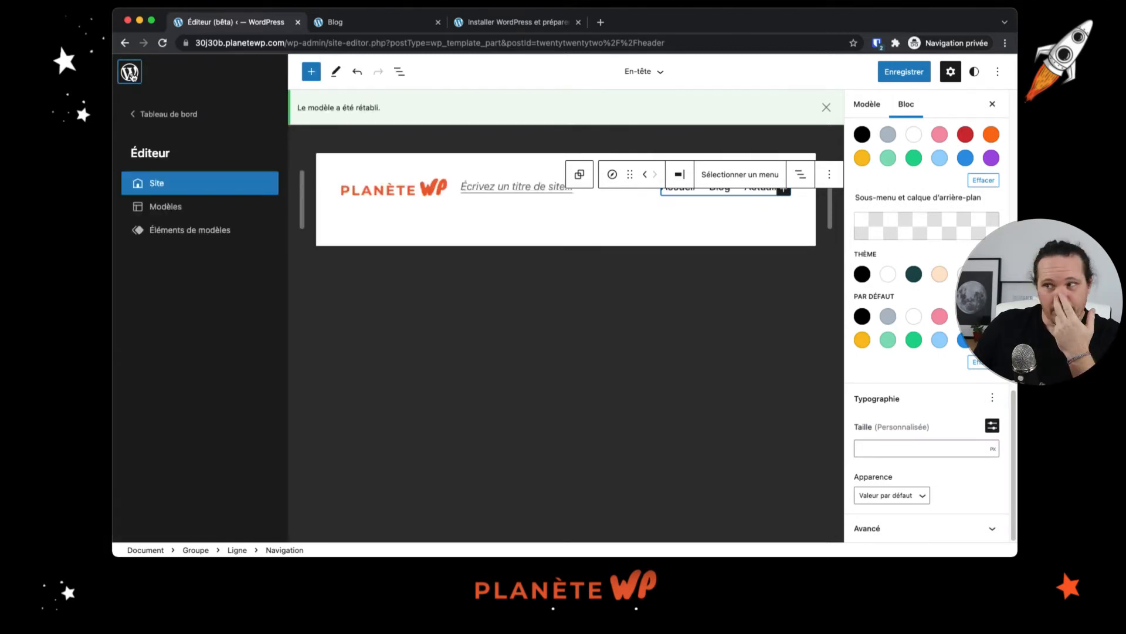
click(195, 207)
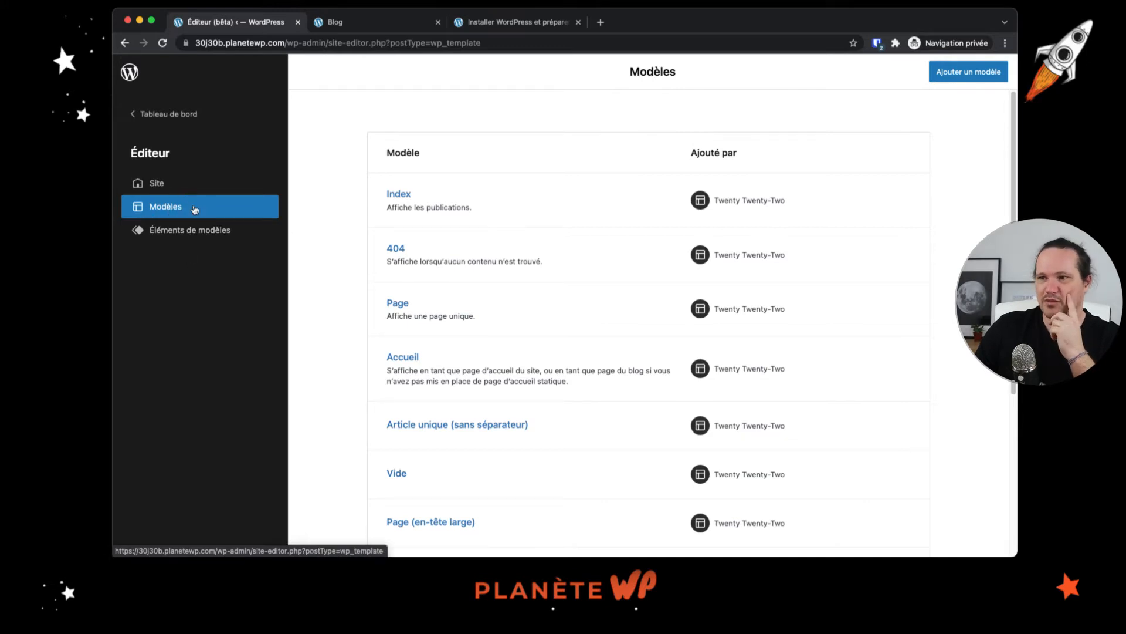
scroll(584, 298, down, 1)
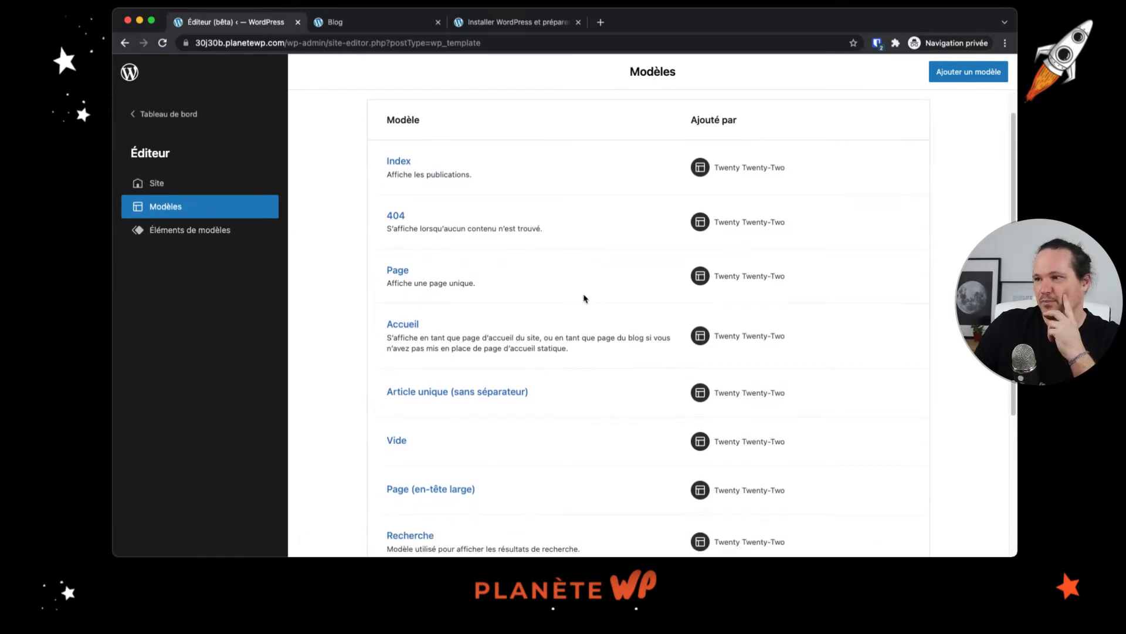
scroll(513, 179, down, 1)
scroll(474, 220, down, 1)
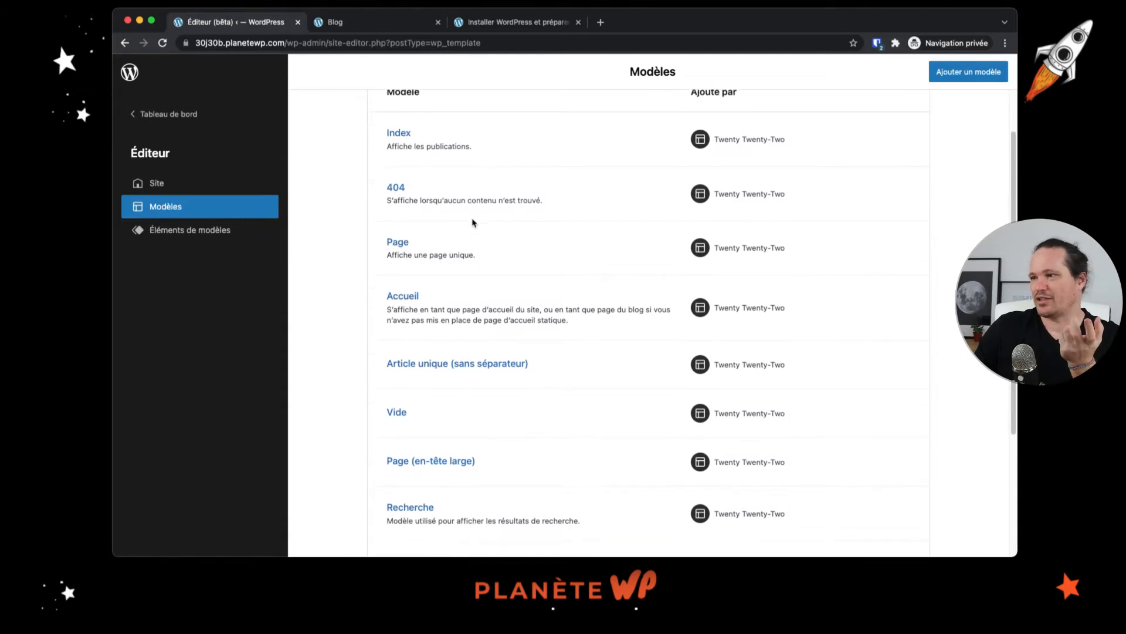
drag(380, 184, 594, 206)
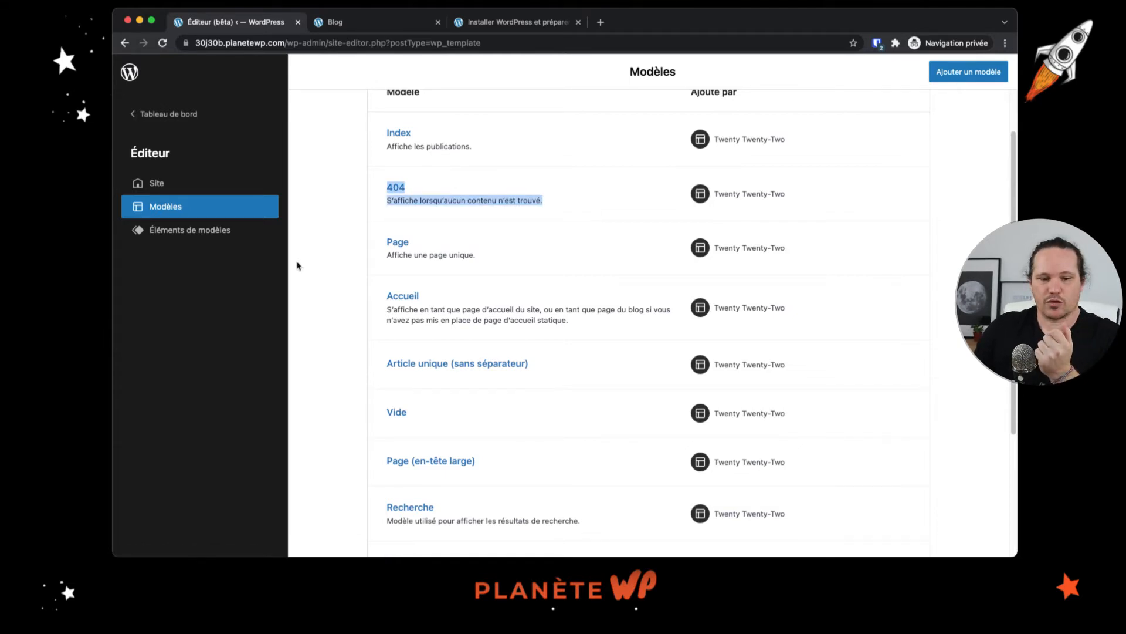
drag(494, 258, 361, 243)
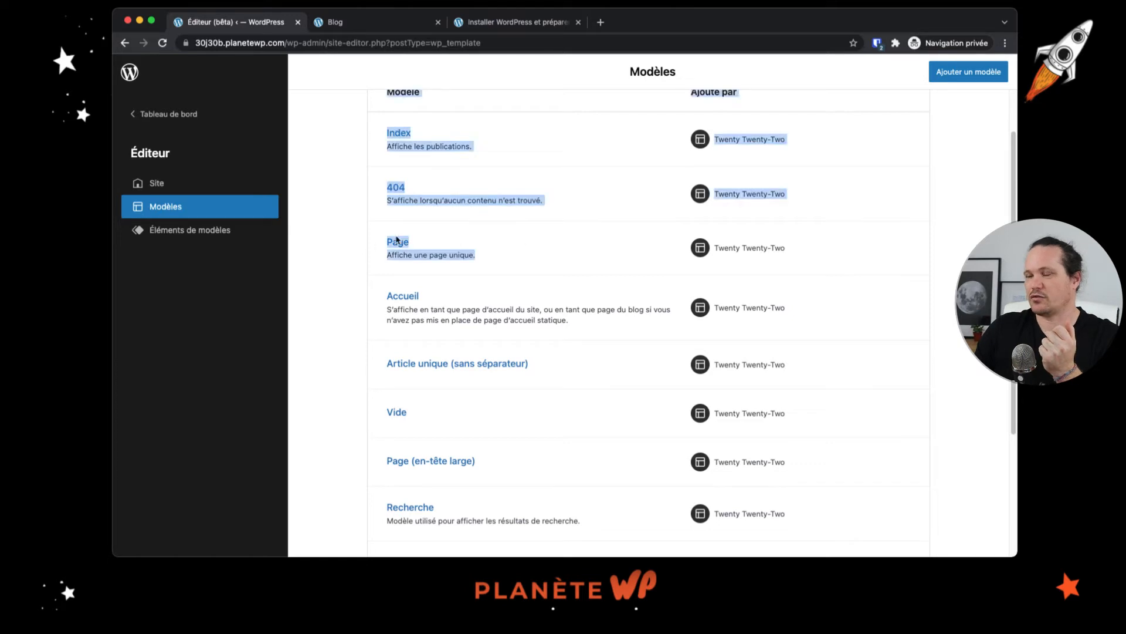
click(527, 241)
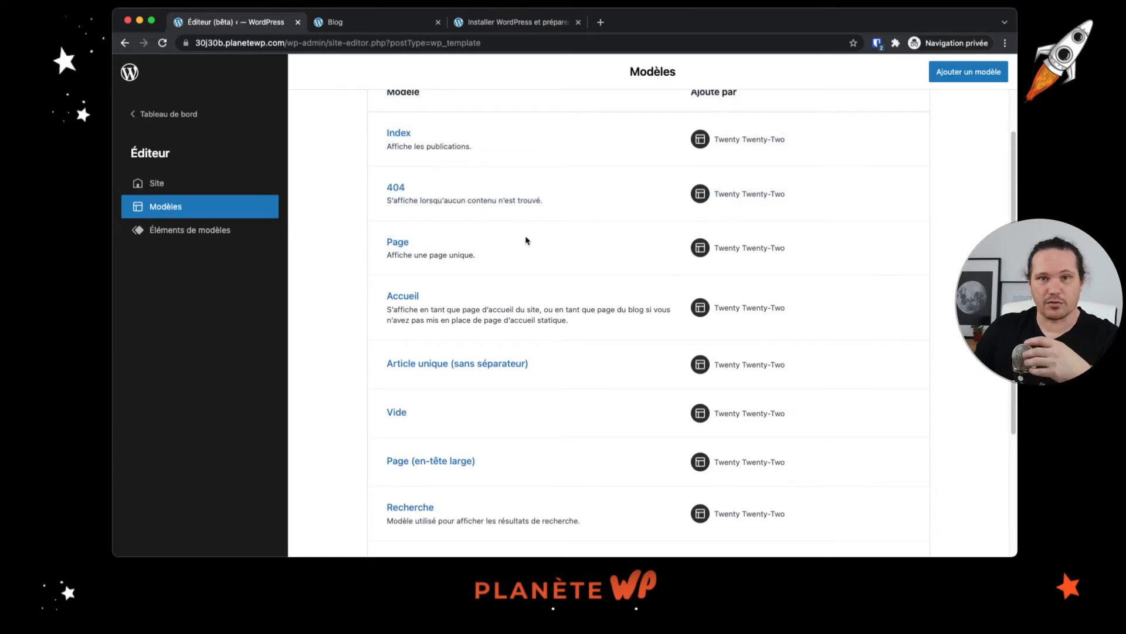
drag(513, 259, 390, 226)
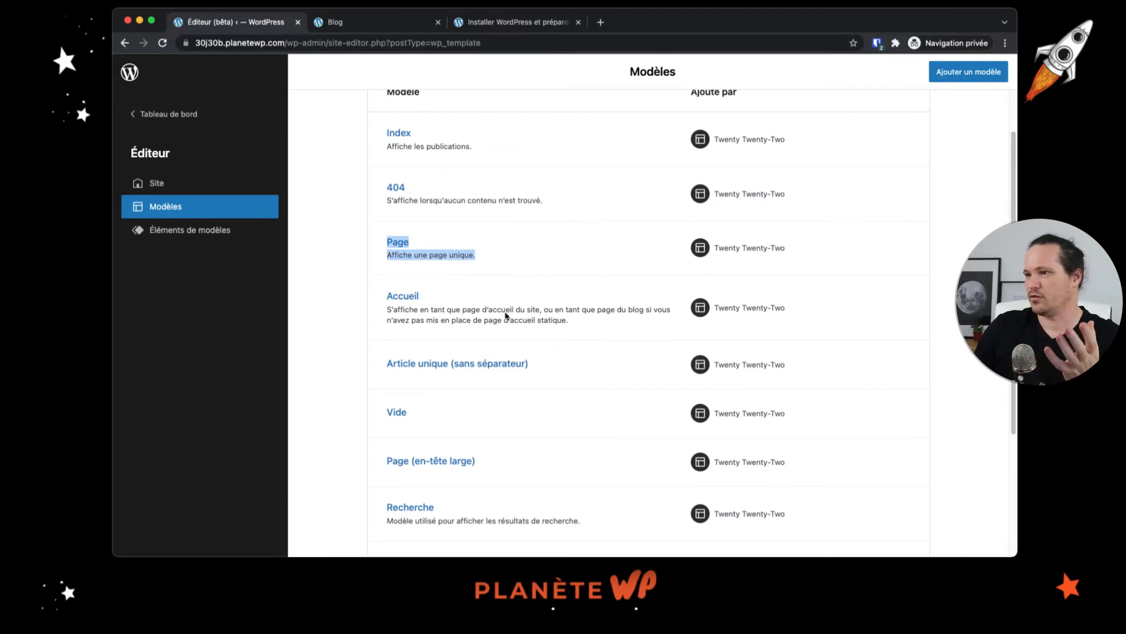
scroll(508, 318, down, 2)
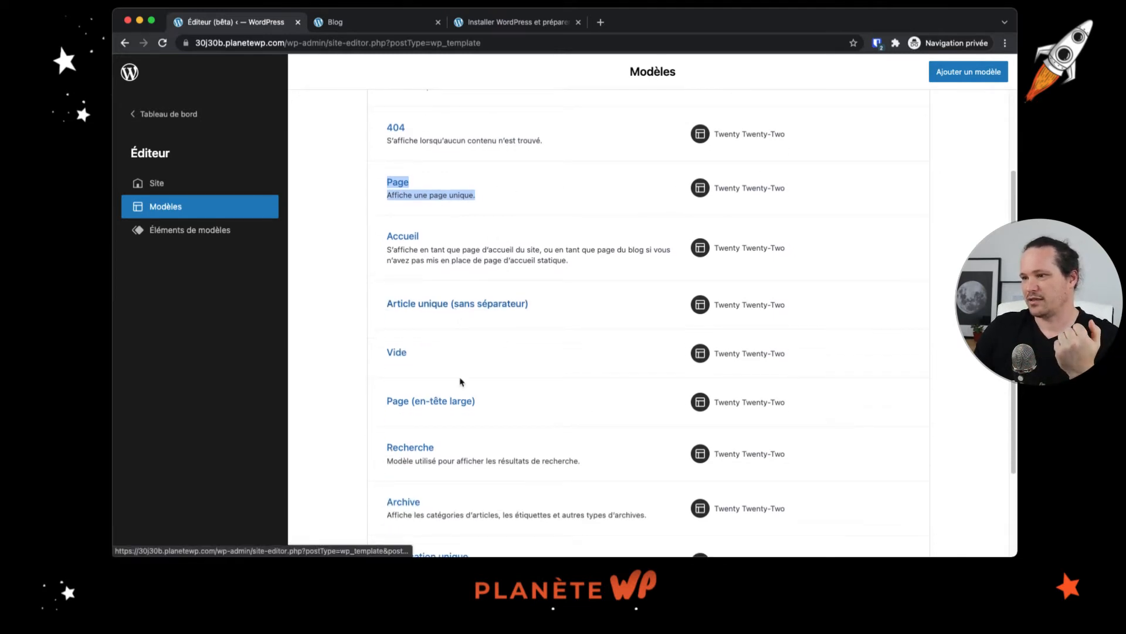
scroll(463, 475, down, 2)
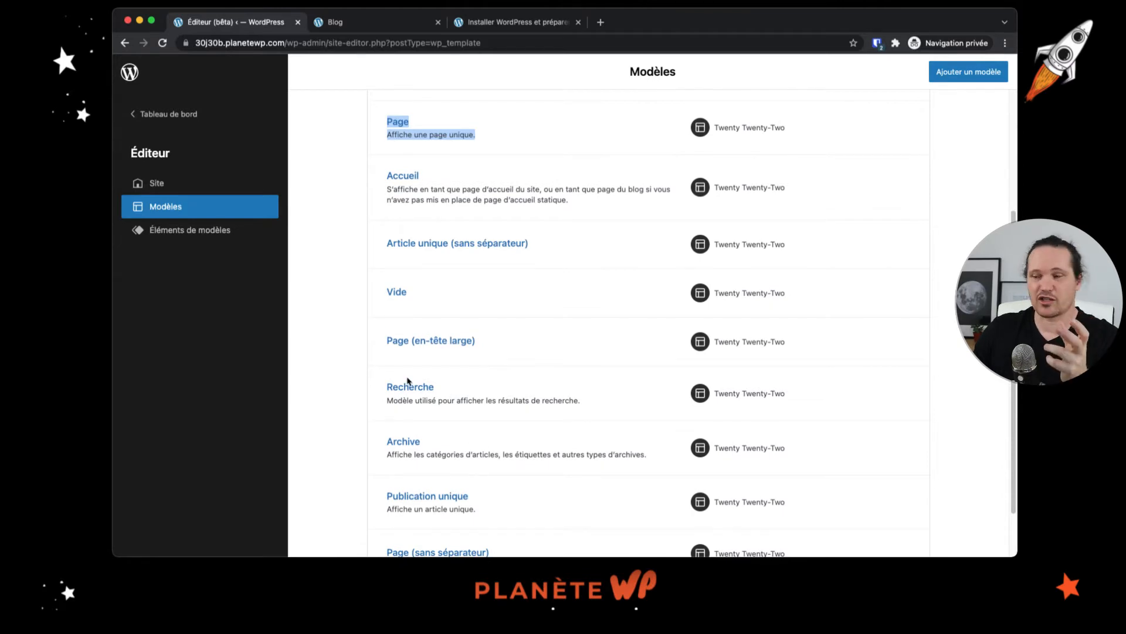
scroll(484, 381, down, 1)
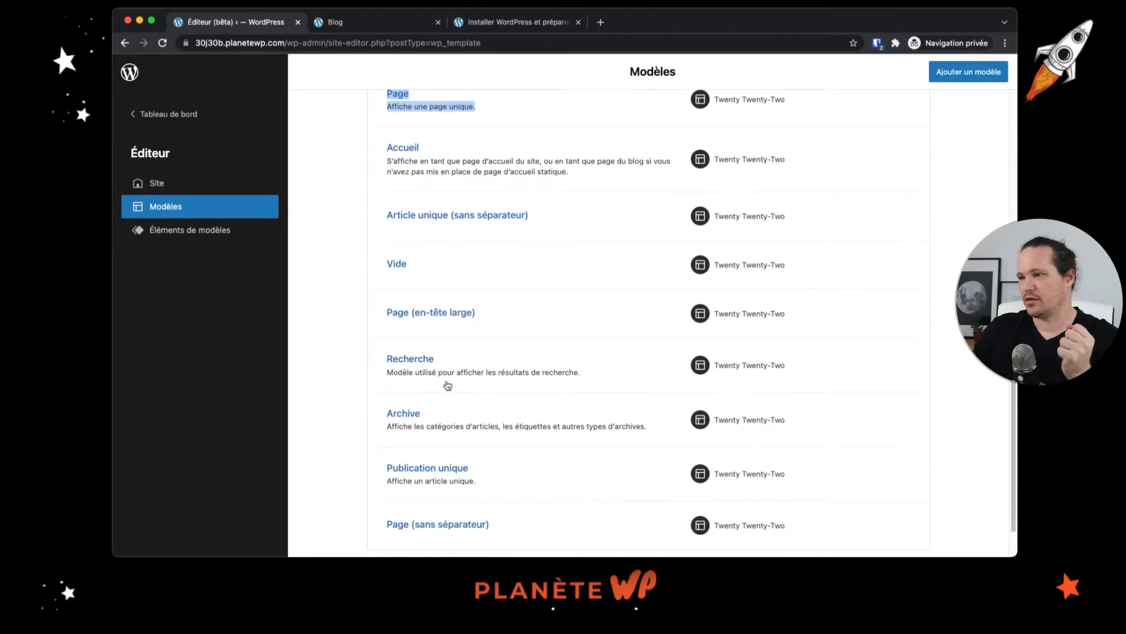
scroll(480, 379, down, 1)
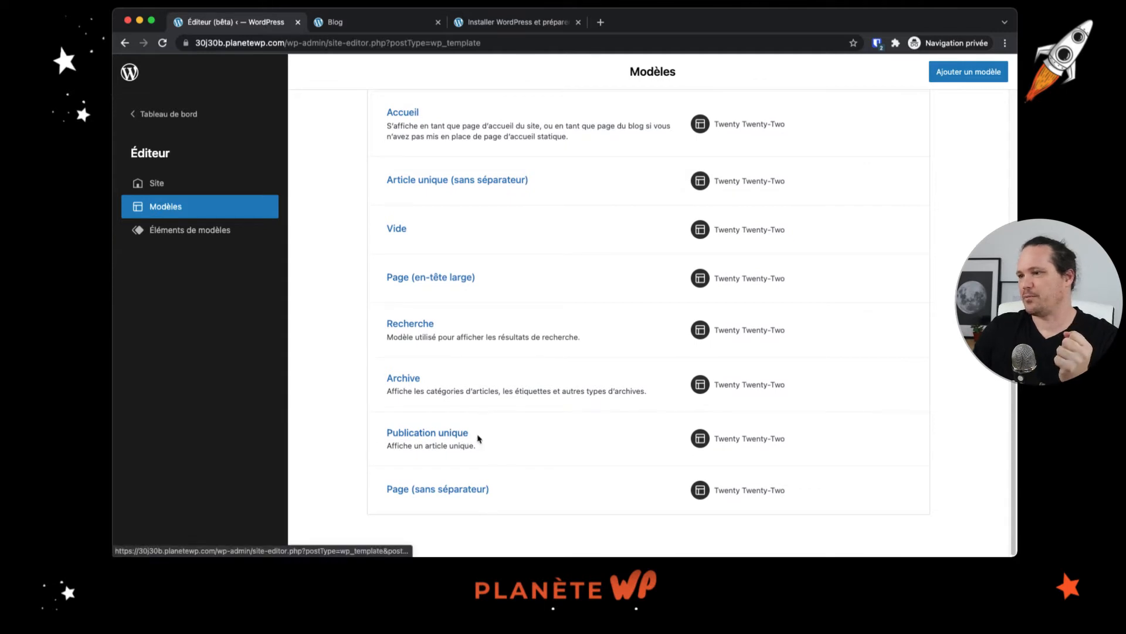
Step: Open the Archive template, look over its layout and select its Titre d'archive block
click(420, 384)
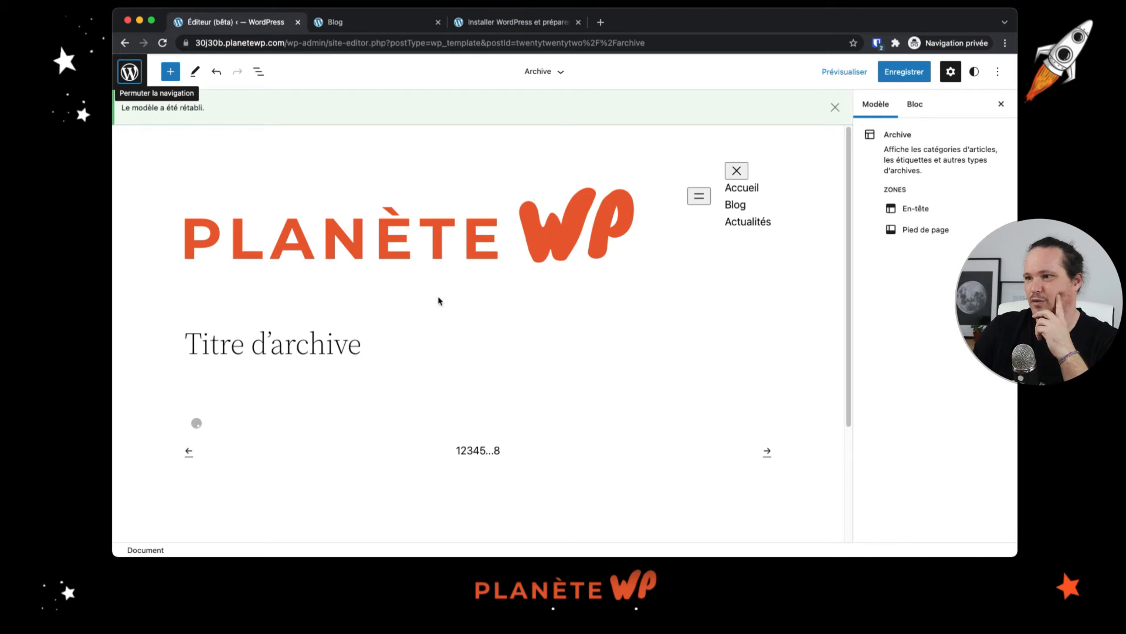
scroll(528, 332, down, 5)
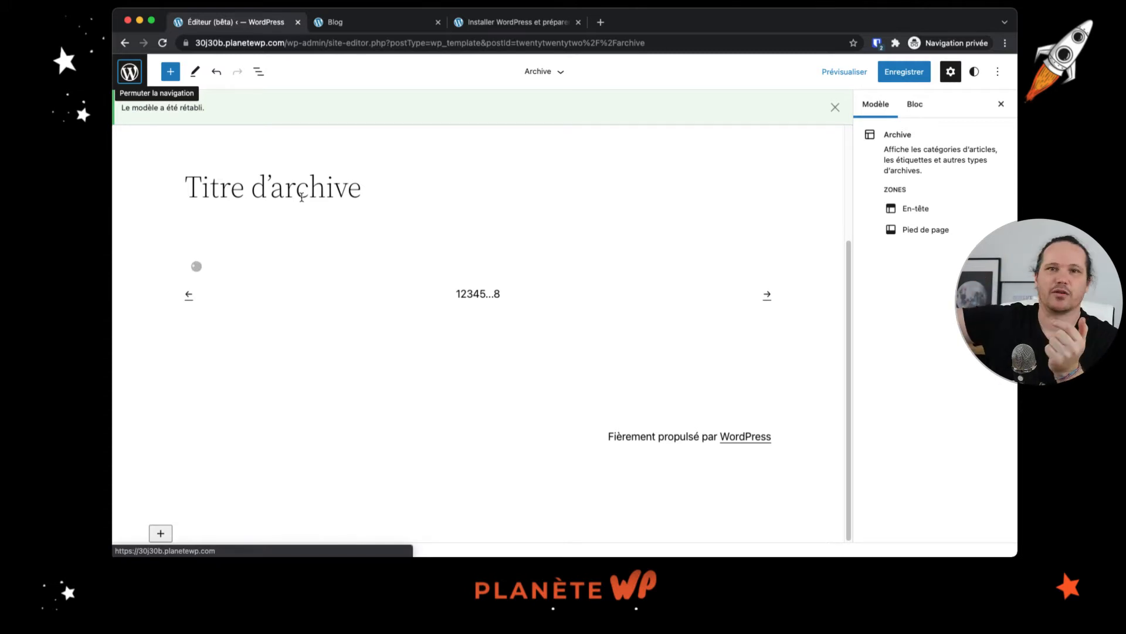
click(302, 196)
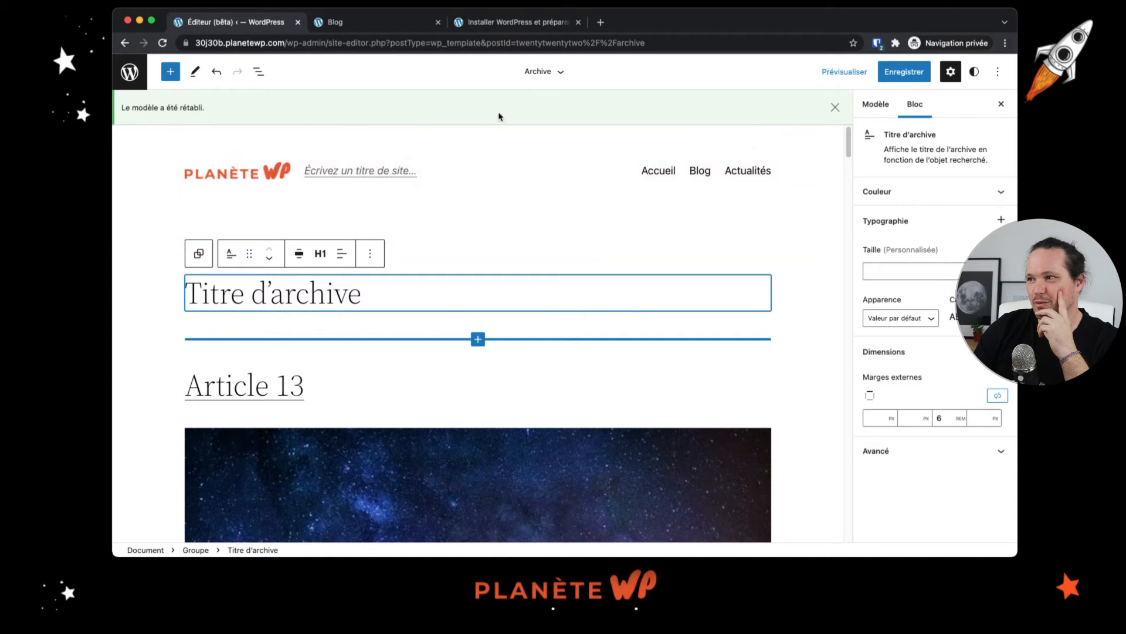
Step: Dismiss the restored-template notice and remove the Titre d'archive block from the Archive template
click(836, 108)
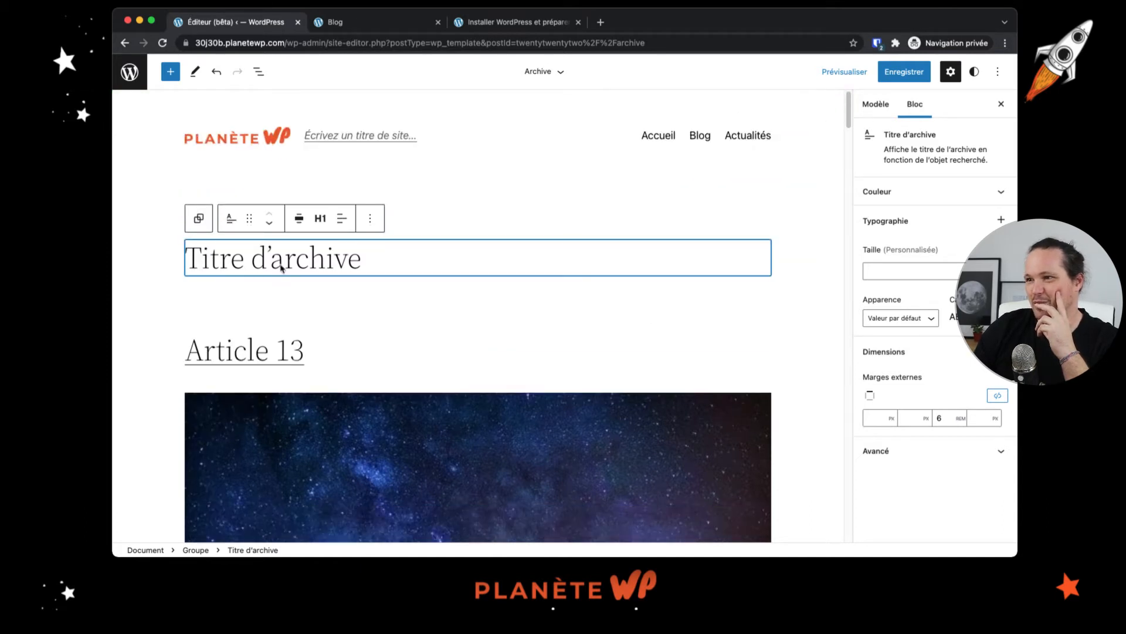
double_click(273, 176)
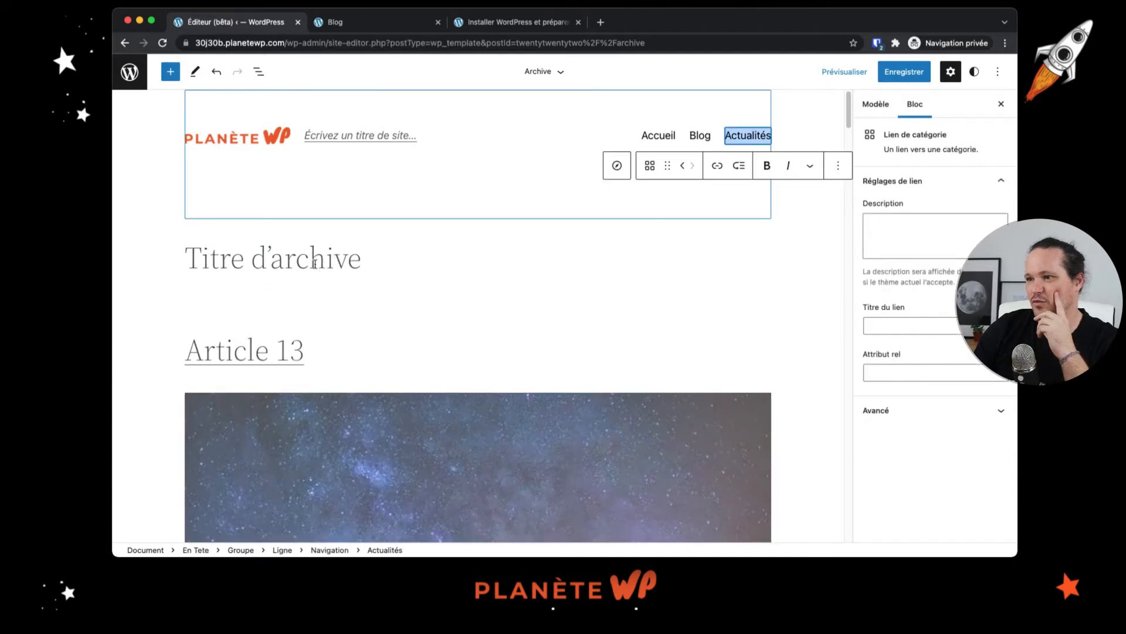
click(414, 264)
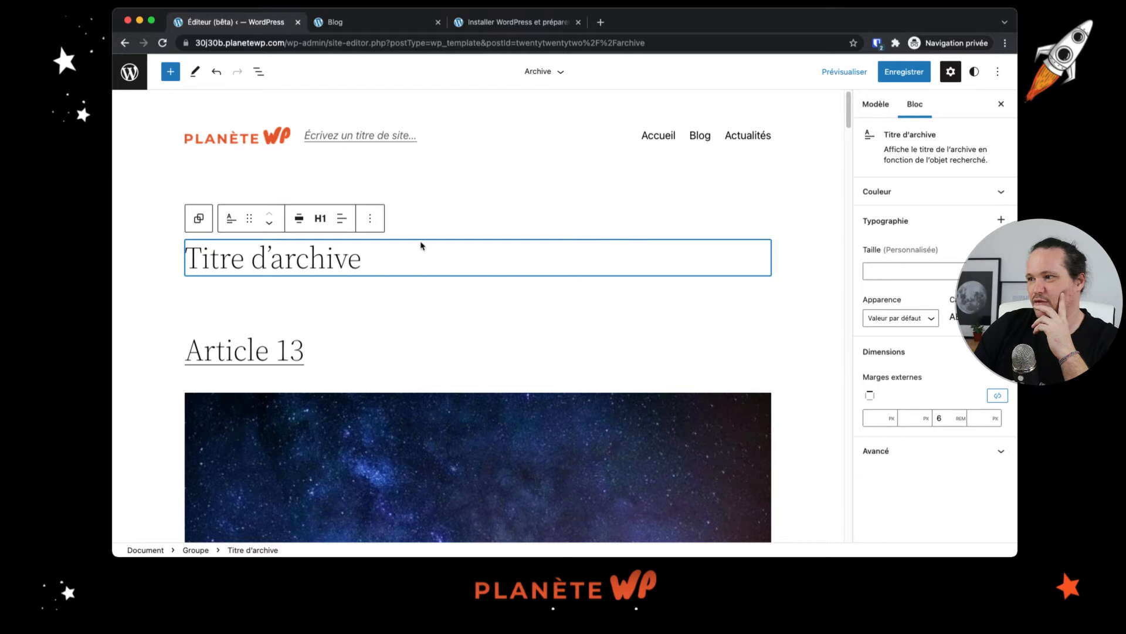
click(370, 221)
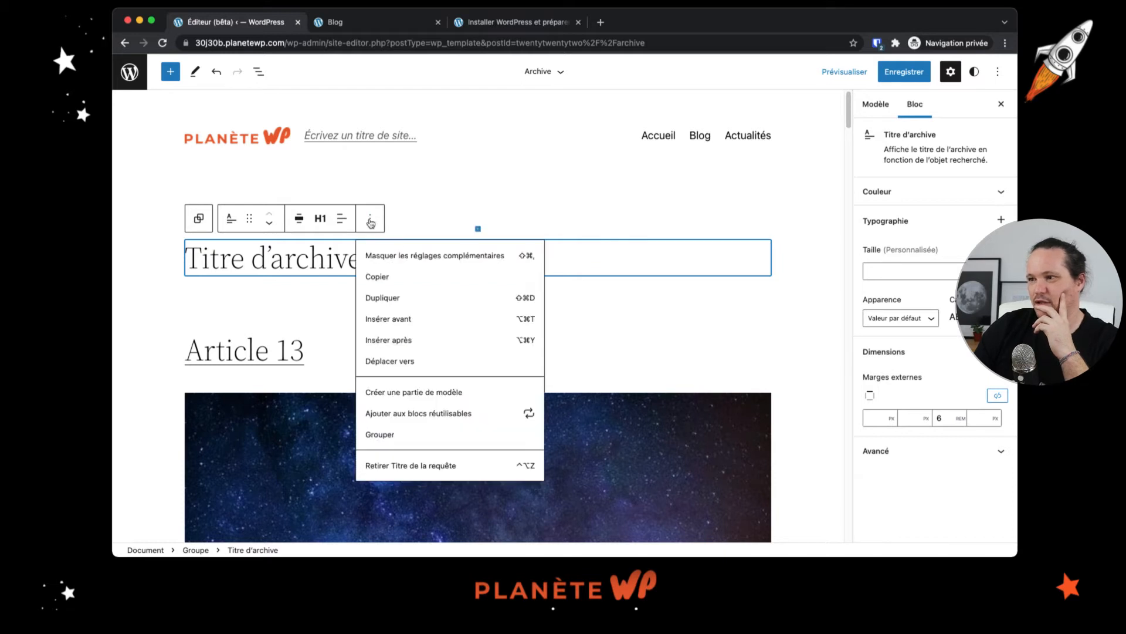
click(398, 467)
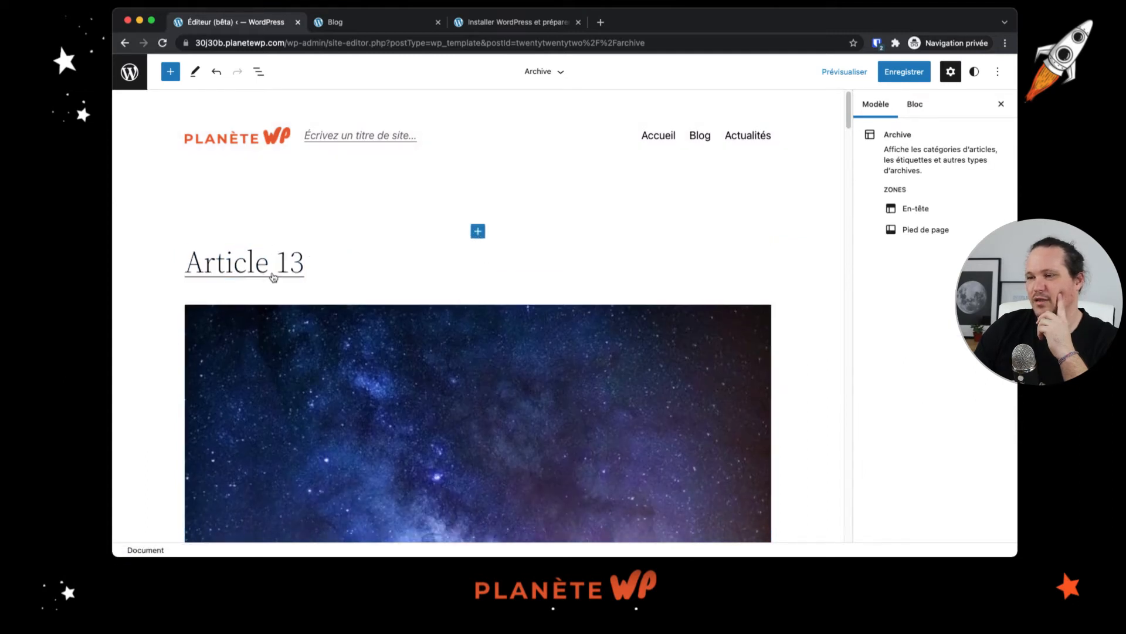
Step: Look through the Archive template's article list to examine how each post's title, featured image, excerpt and date are arranged
scroll(273, 277, down, 4)
scroll(273, 277, down, 5)
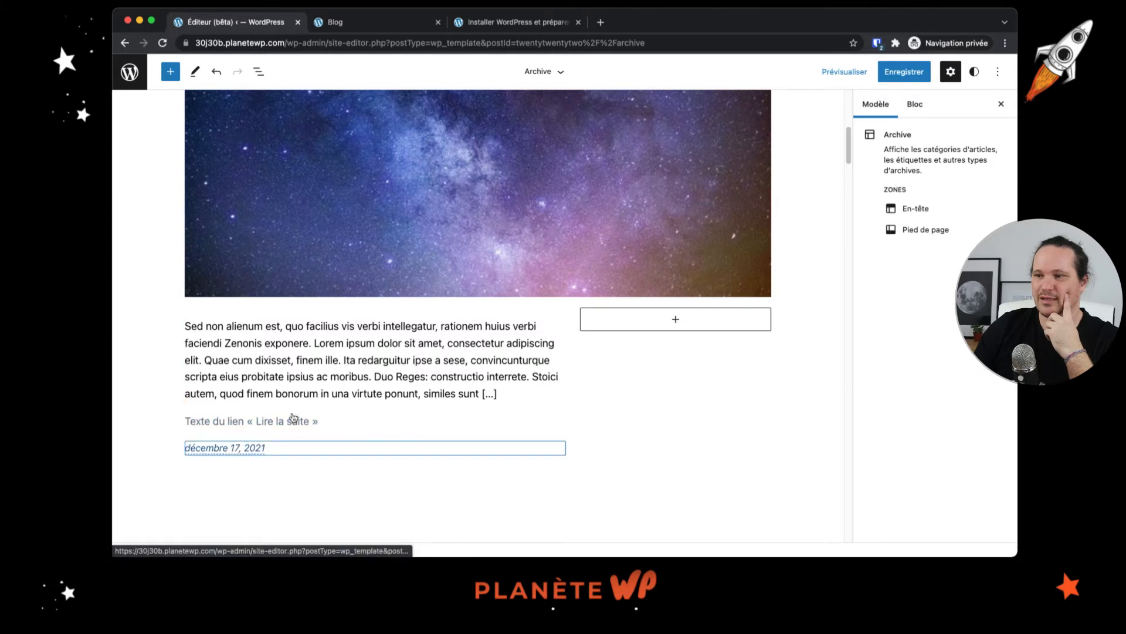
scroll(558, 343, down, 15)
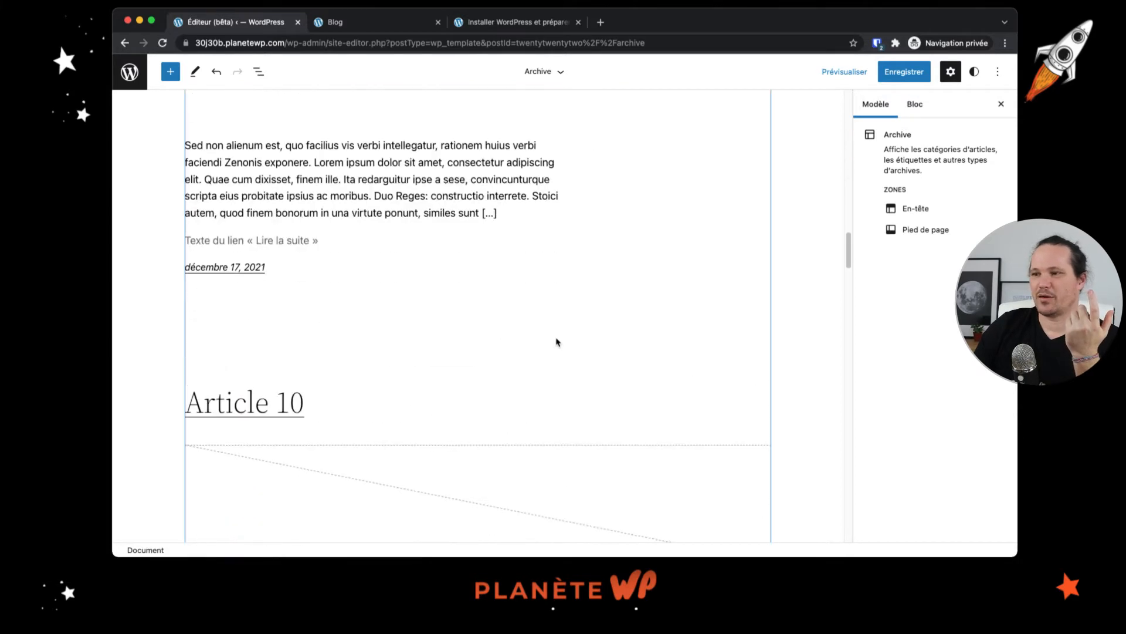
scroll(558, 343, up, 10)
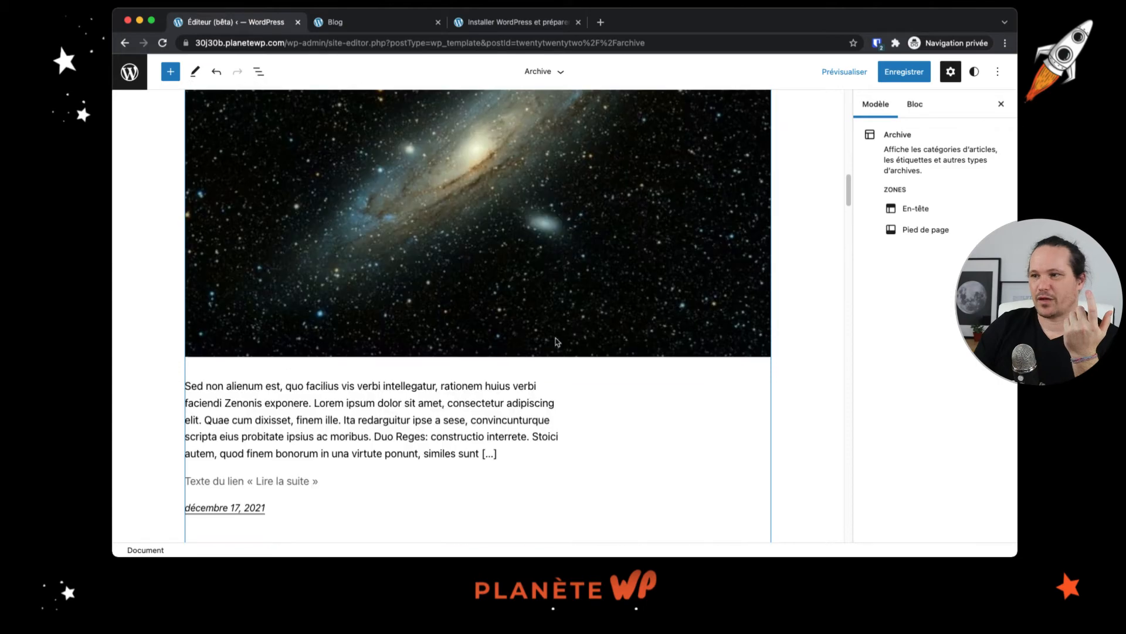
scroll(558, 342, up, 3)
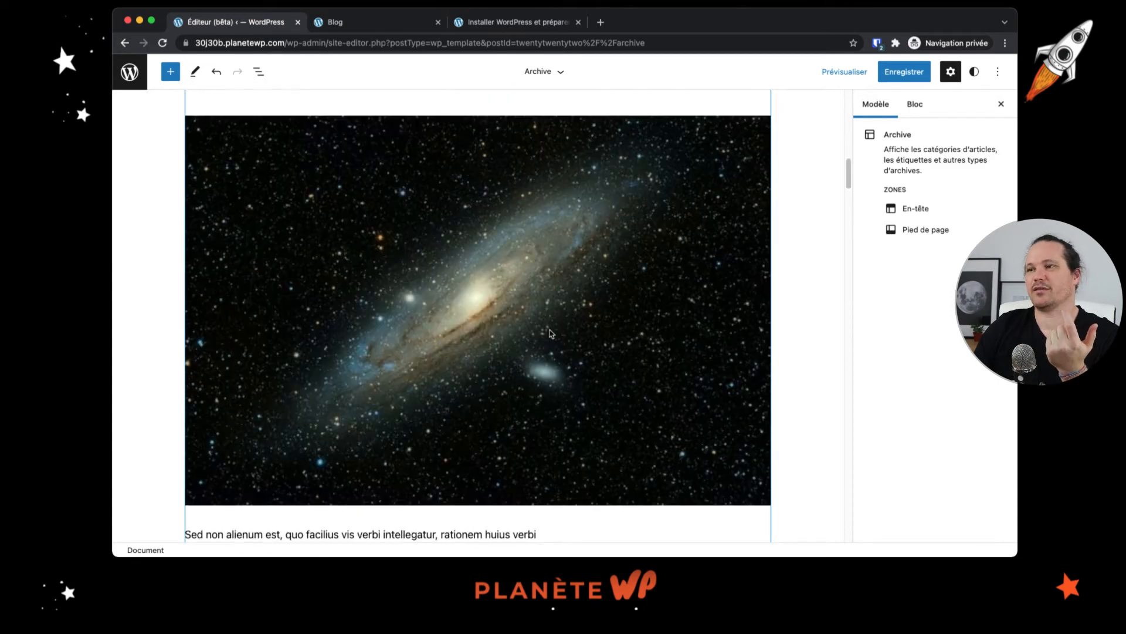
scroll(550, 333, up, 2)
scroll(365, 268, down, 5)
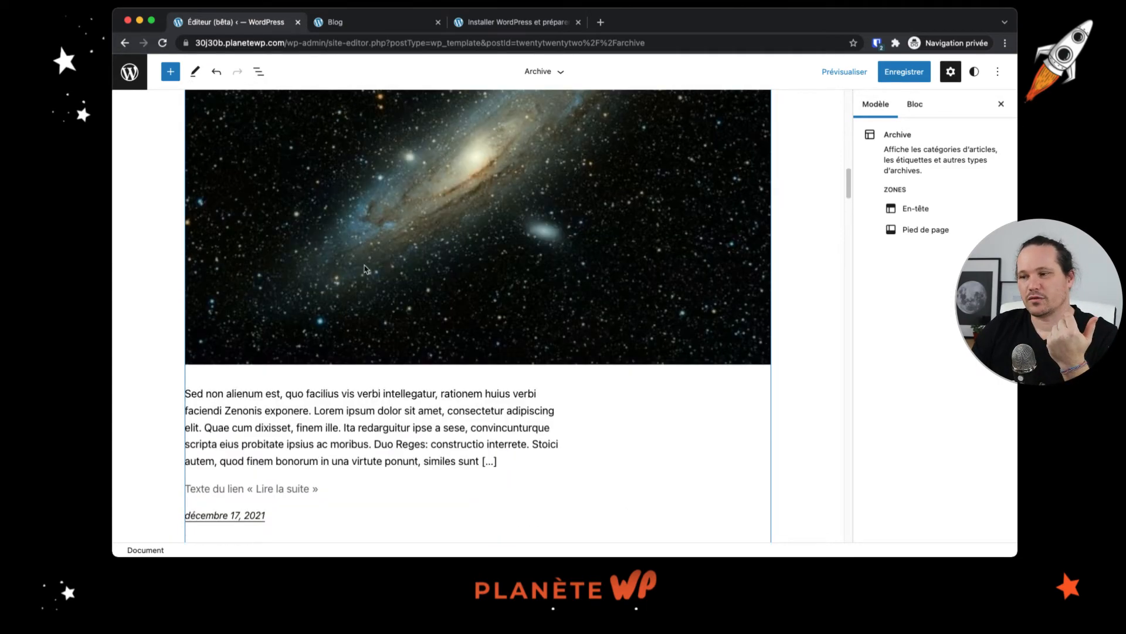
scroll(364, 268, down, 6)
scroll(365, 322, up, 4)
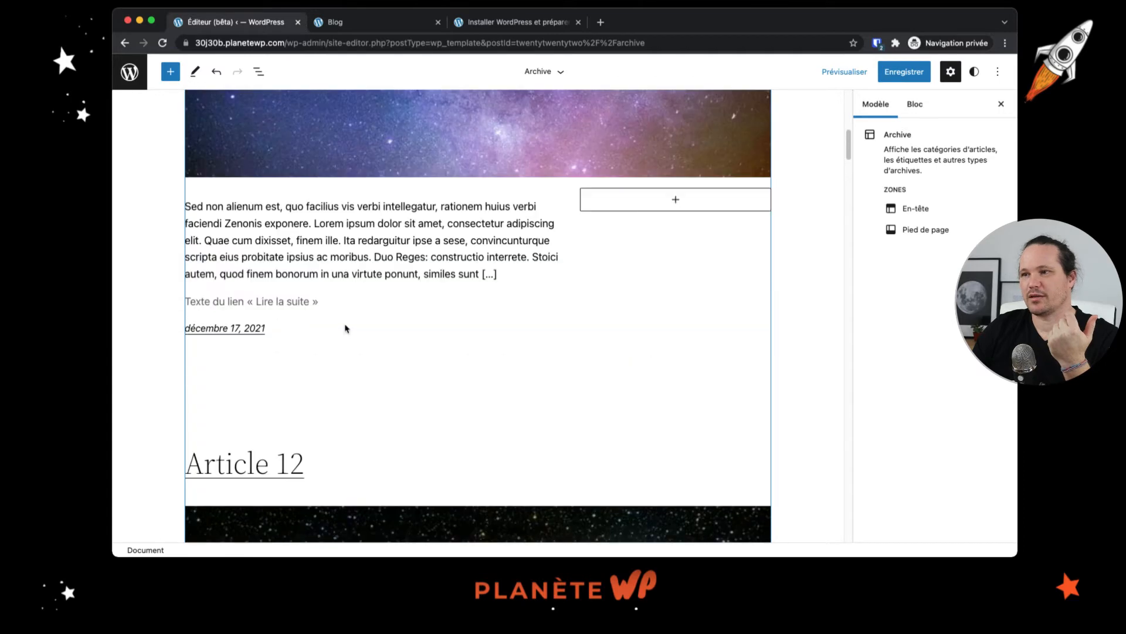
scroll(345, 329, up, 10)
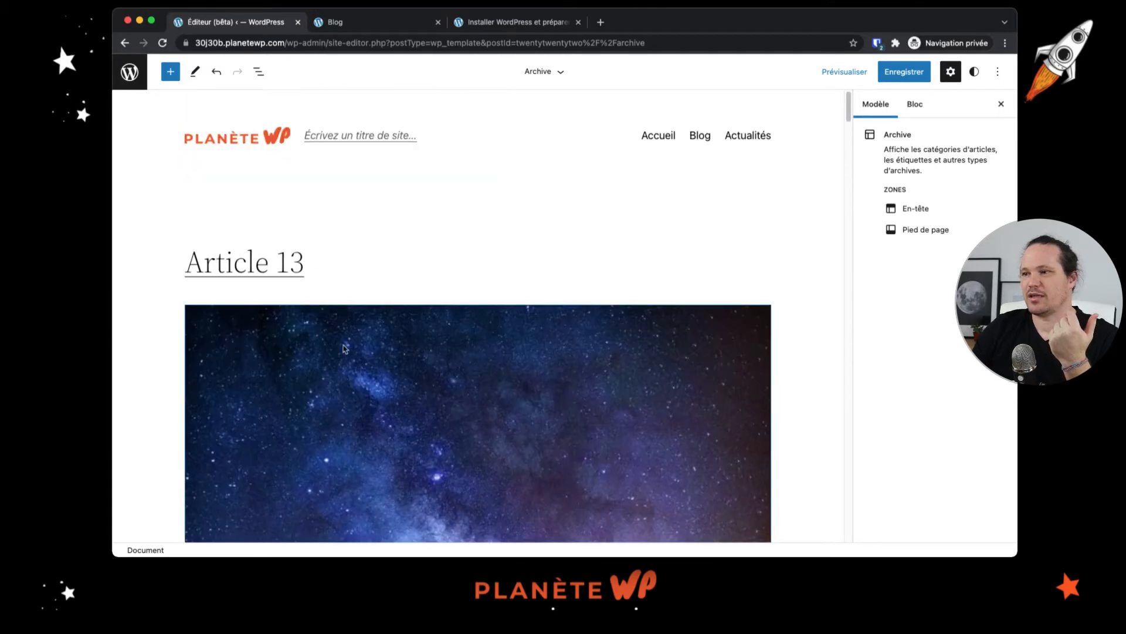
Step: In the post template, place the featured image above the post title and the publication date above the excerpt
click(343, 348)
click(272, 279)
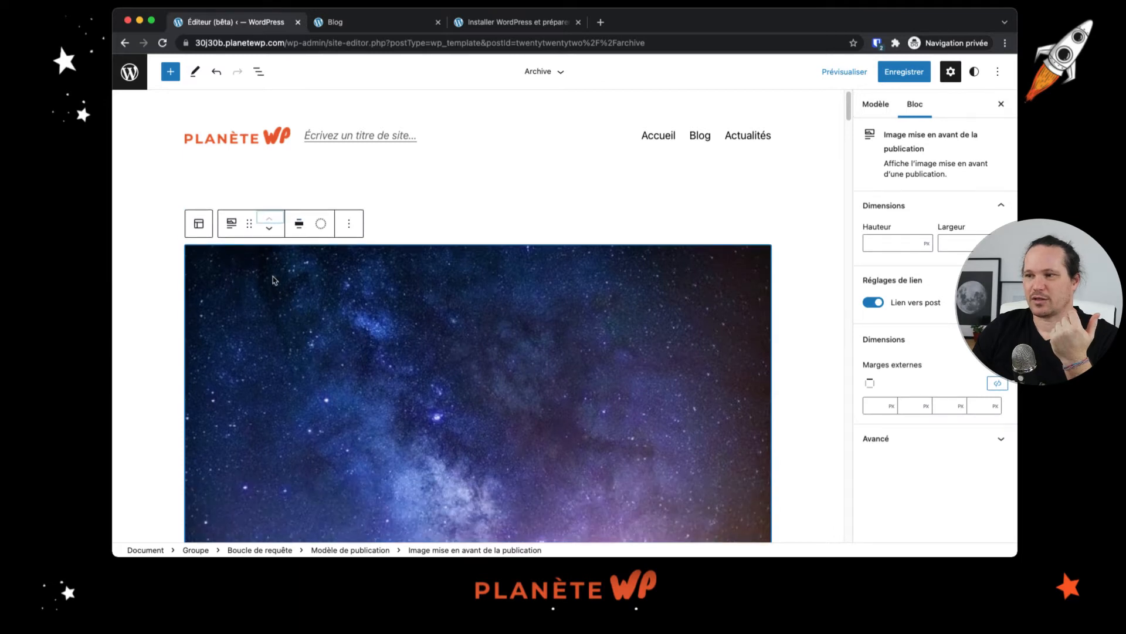
scroll(373, 304, down, 3)
scroll(374, 308, down, 4)
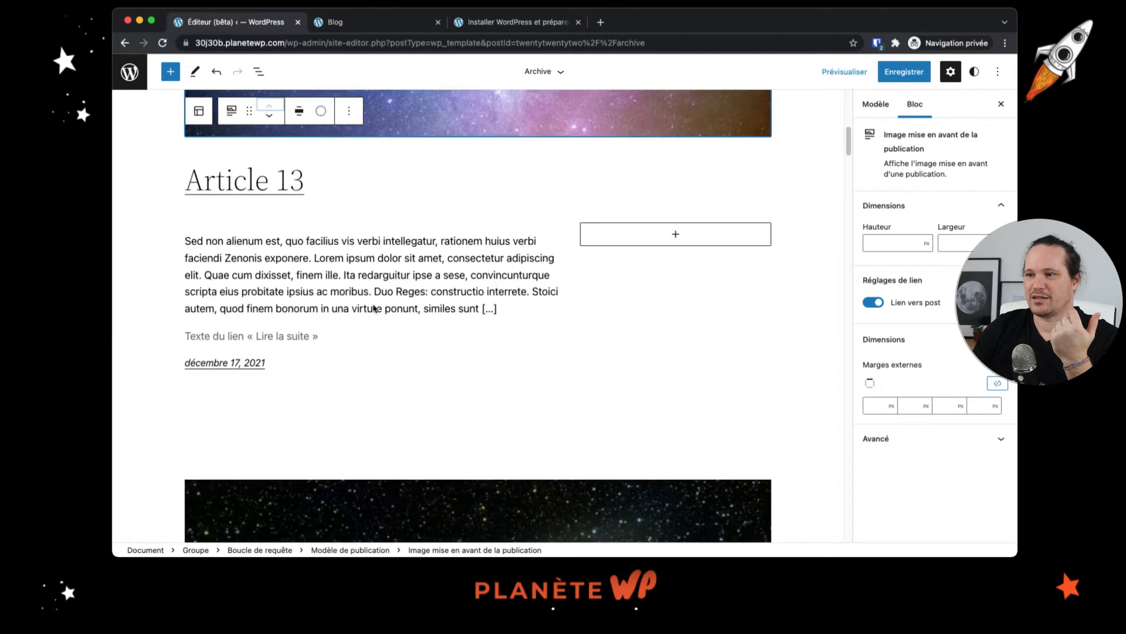
click(228, 367)
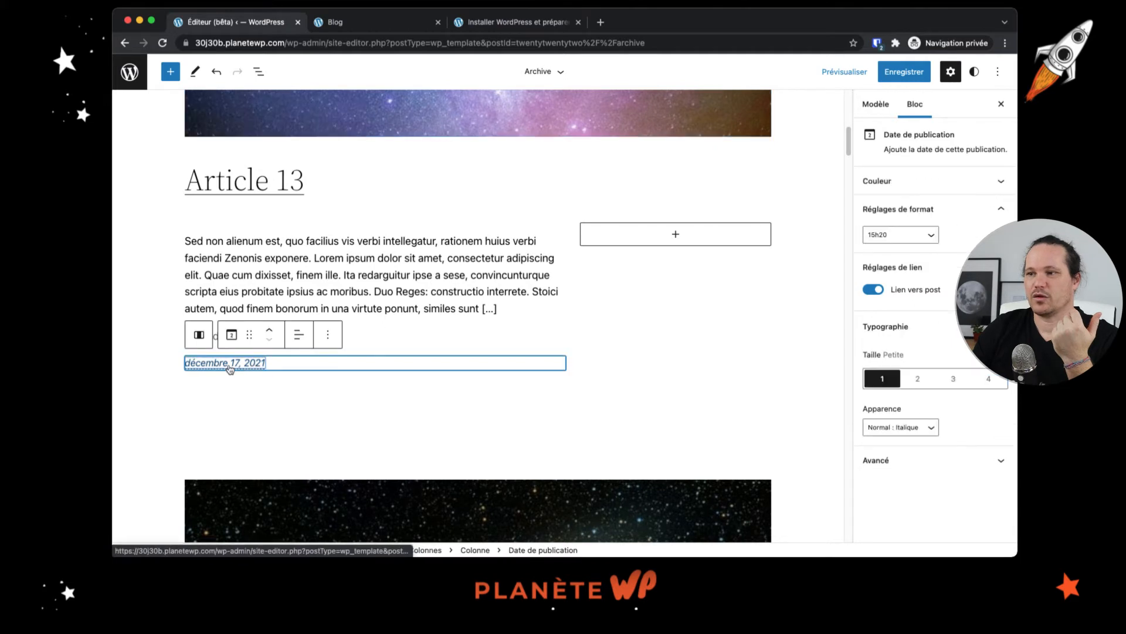
click(272, 329)
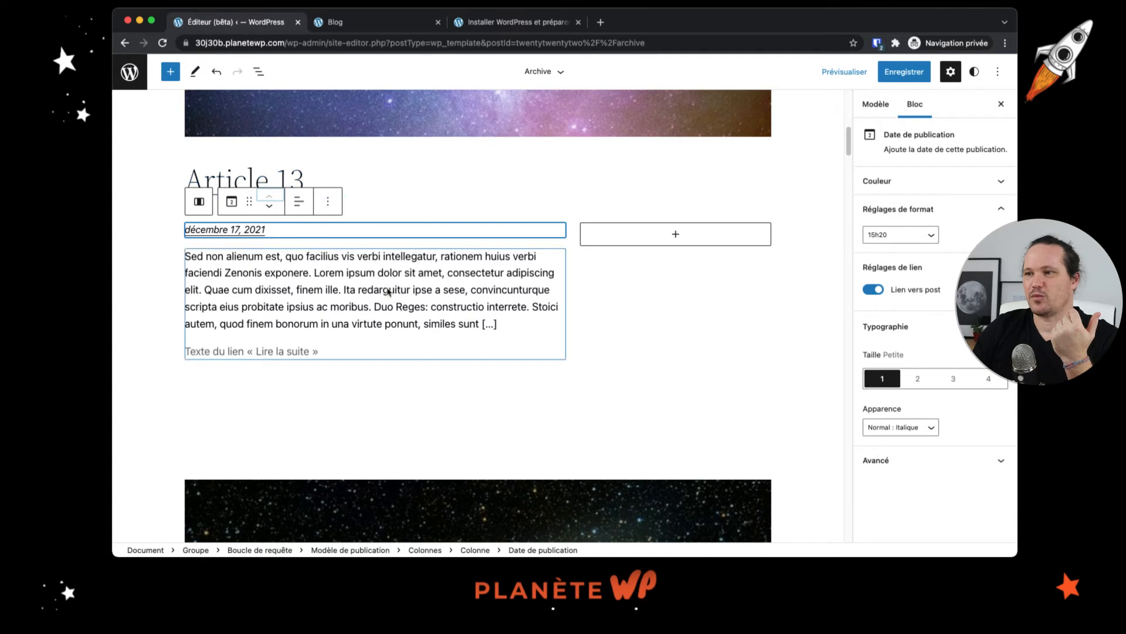
Step: Save the Archive template and reload the Blog category page to check the layout of its posts
click(898, 71)
click(926, 75)
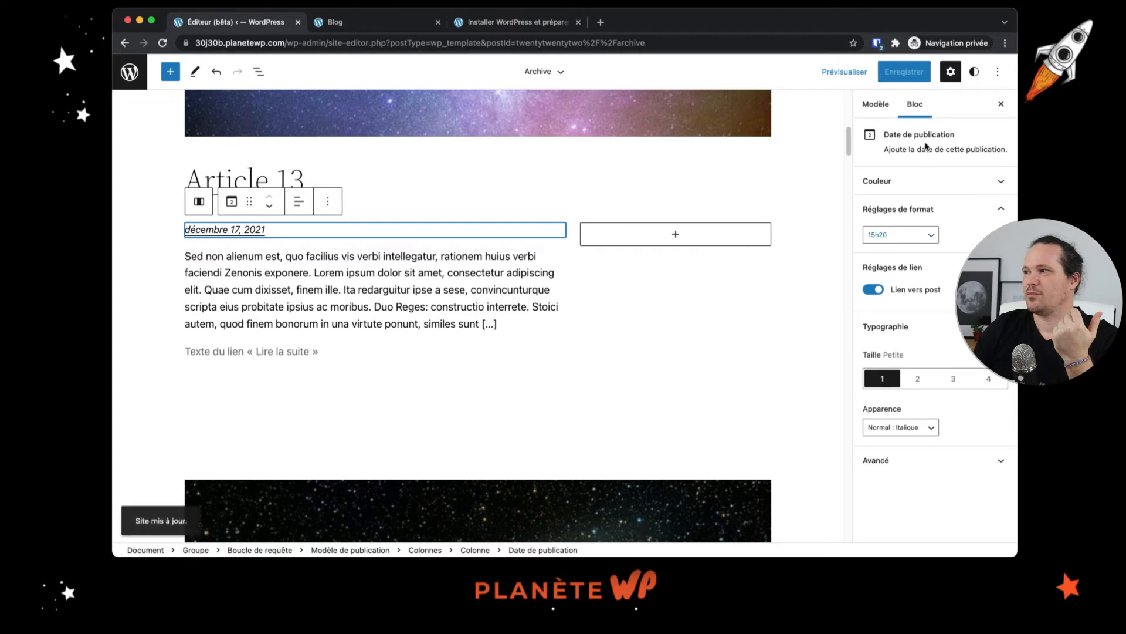
click(387, 25)
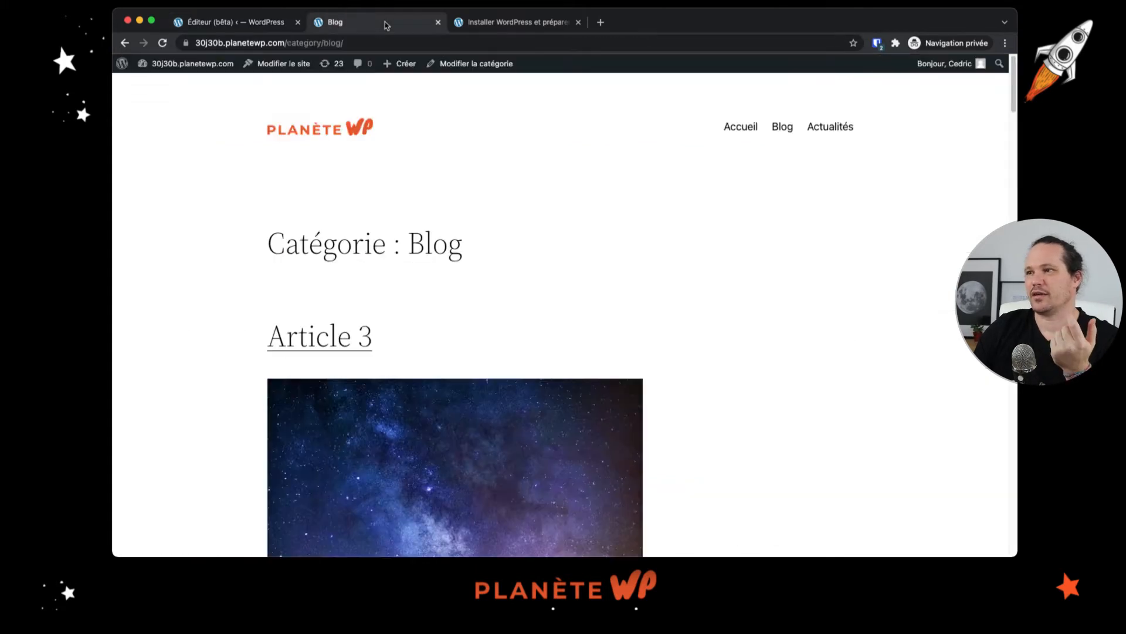
click(164, 45)
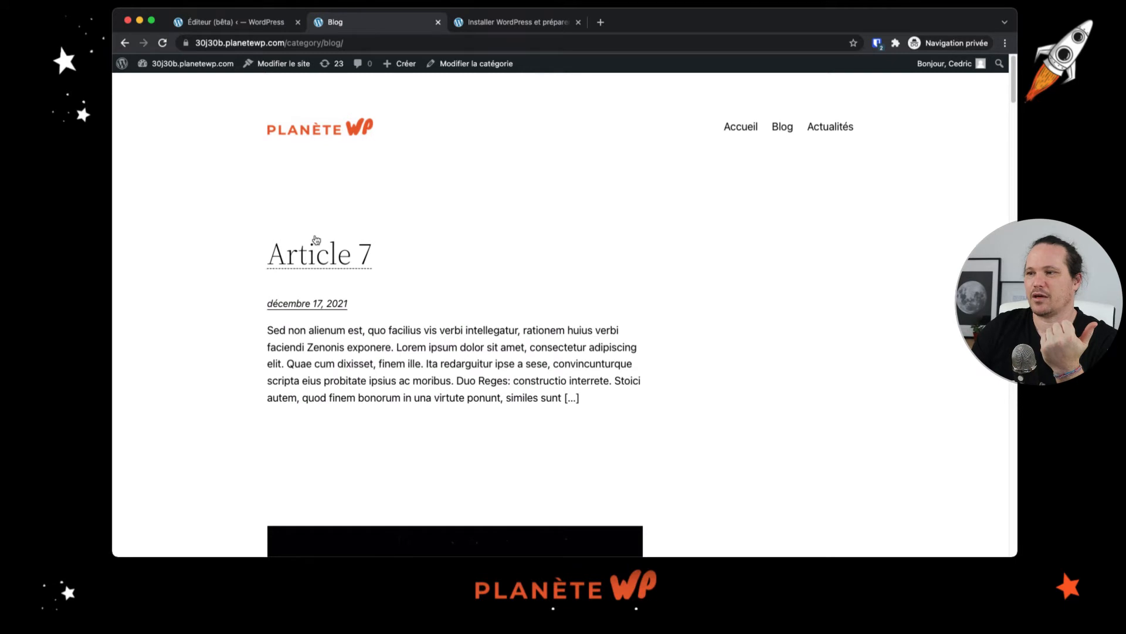
scroll(482, 287, down, 1)
scroll(482, 287, down, 7)
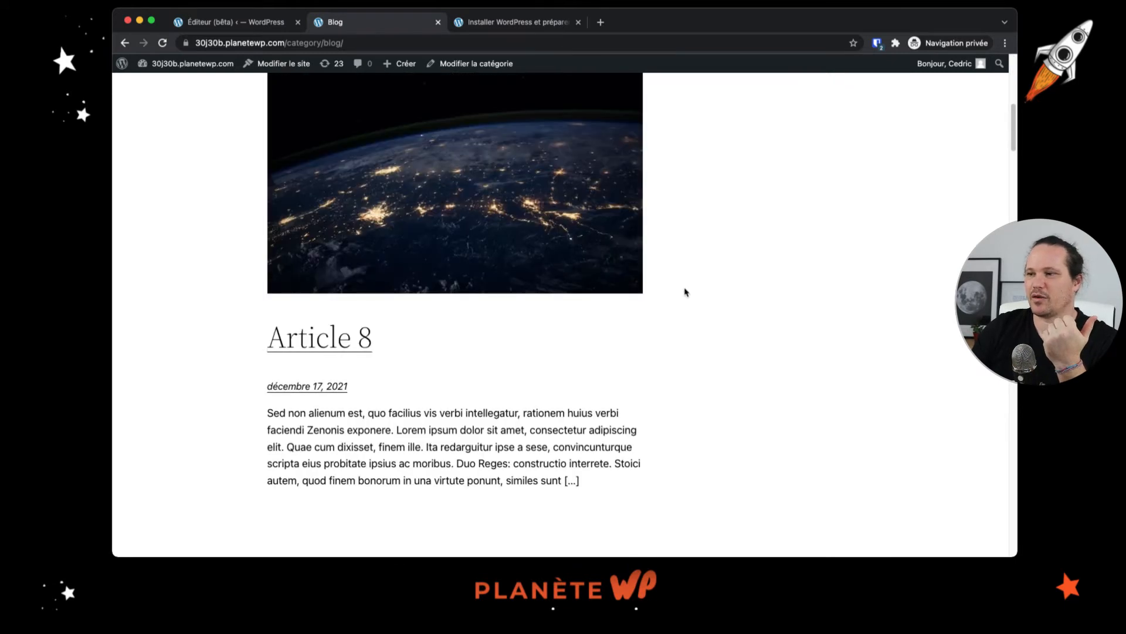
scroll(387, 208, up, 1)
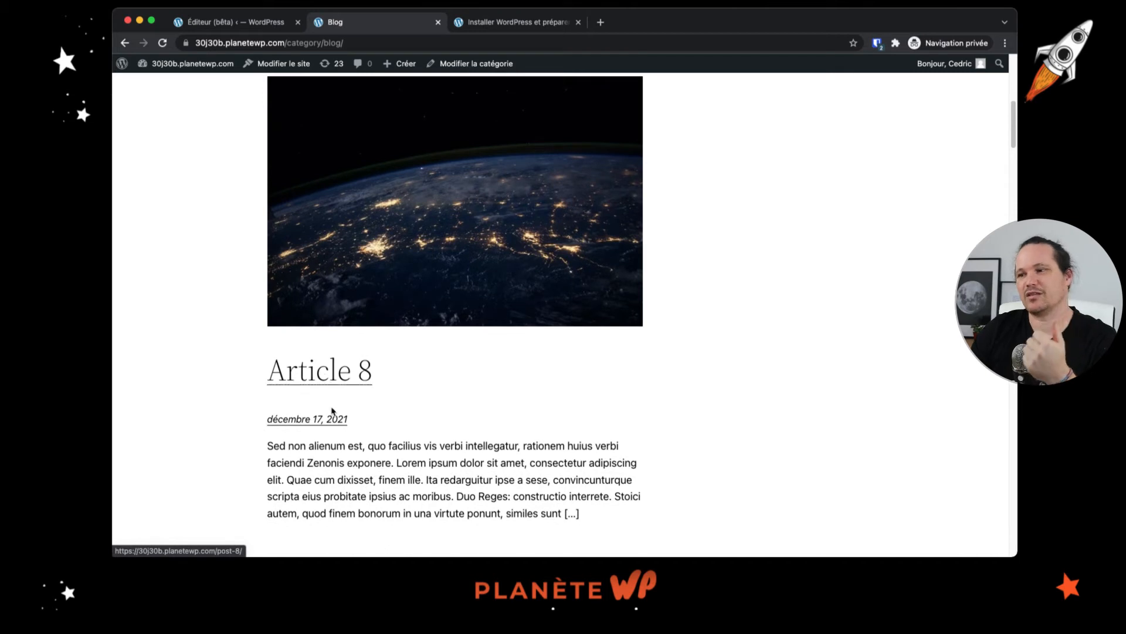
scroll(399, 467, down, 5)
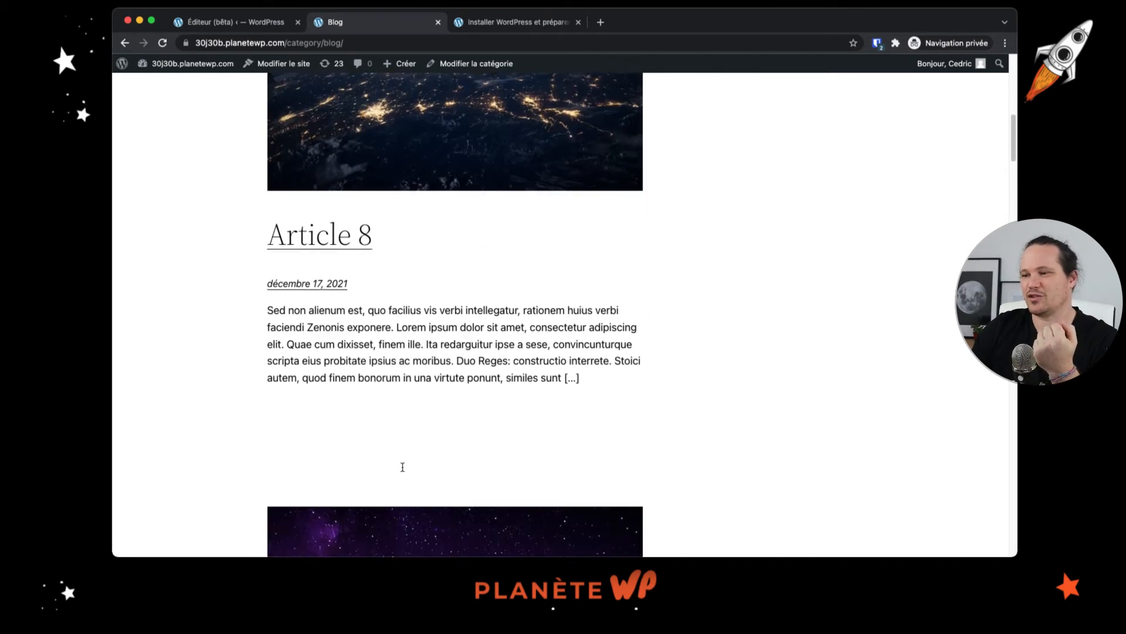
drag(403, 468, 372, 433)
click(371, 433)
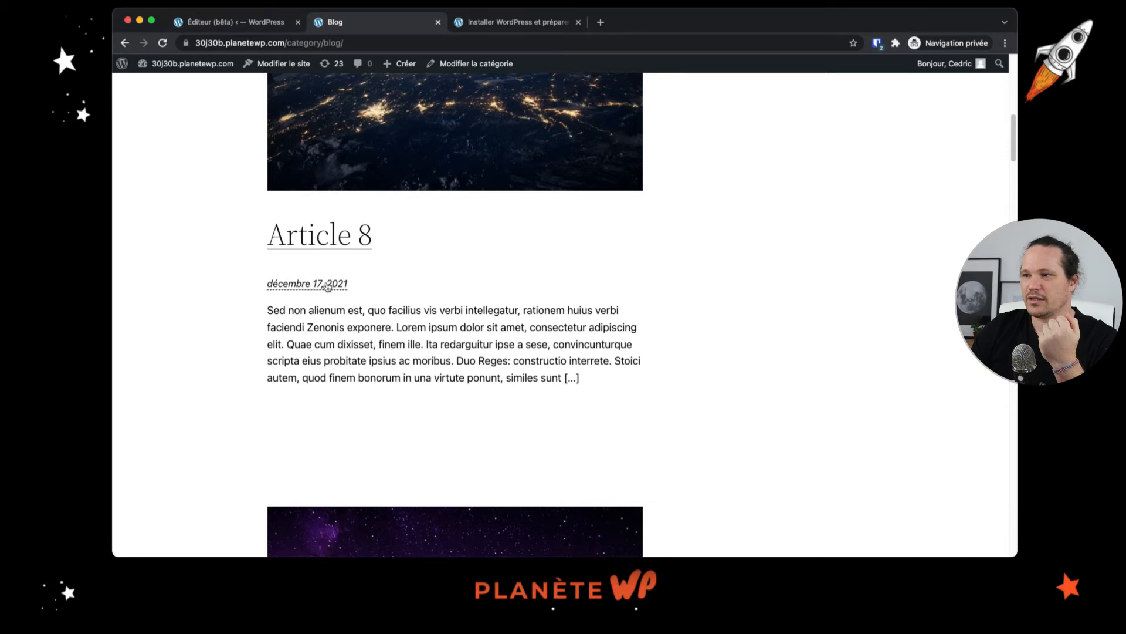
Step: Back in the site editor, set the excerpt block's read-more link text to "Lire la suite" and save the template
click(236, 22)
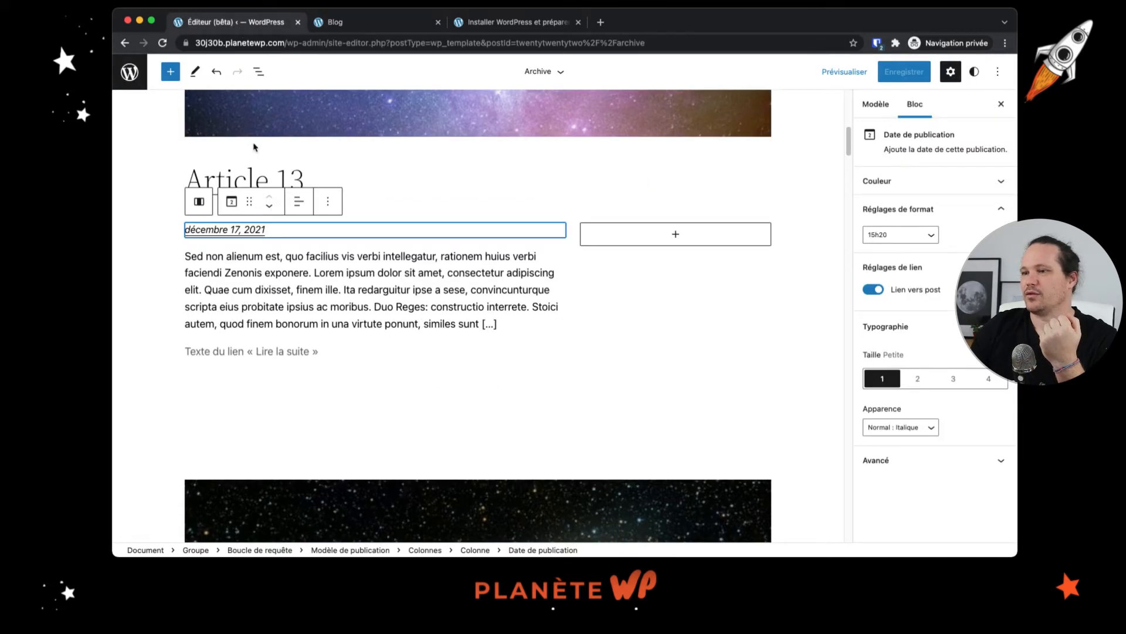
click(242, 350)
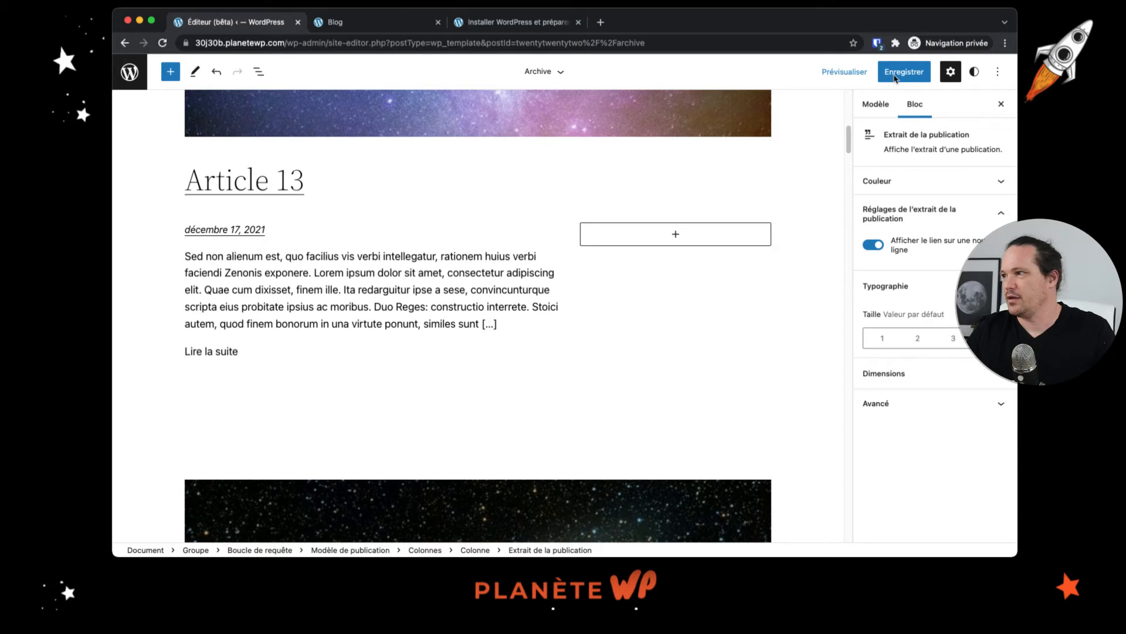
click(918, 76)
click(920, 77)
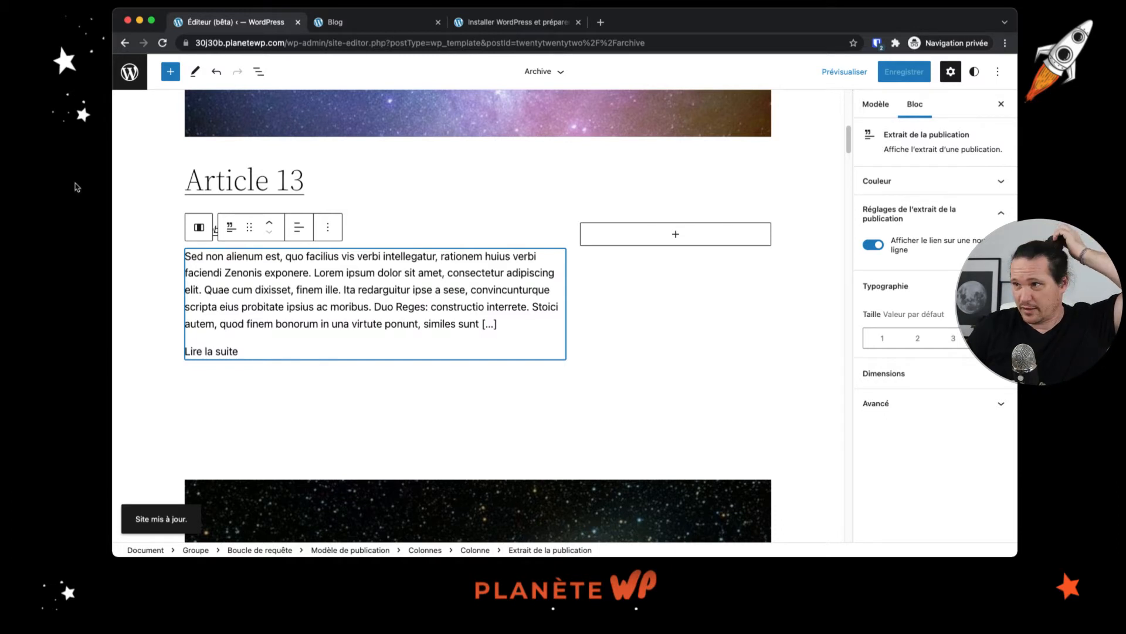
Step: Reload the Blog category page and check the read-more link under the post excerpts
click(376, 23)
click(163, 43)
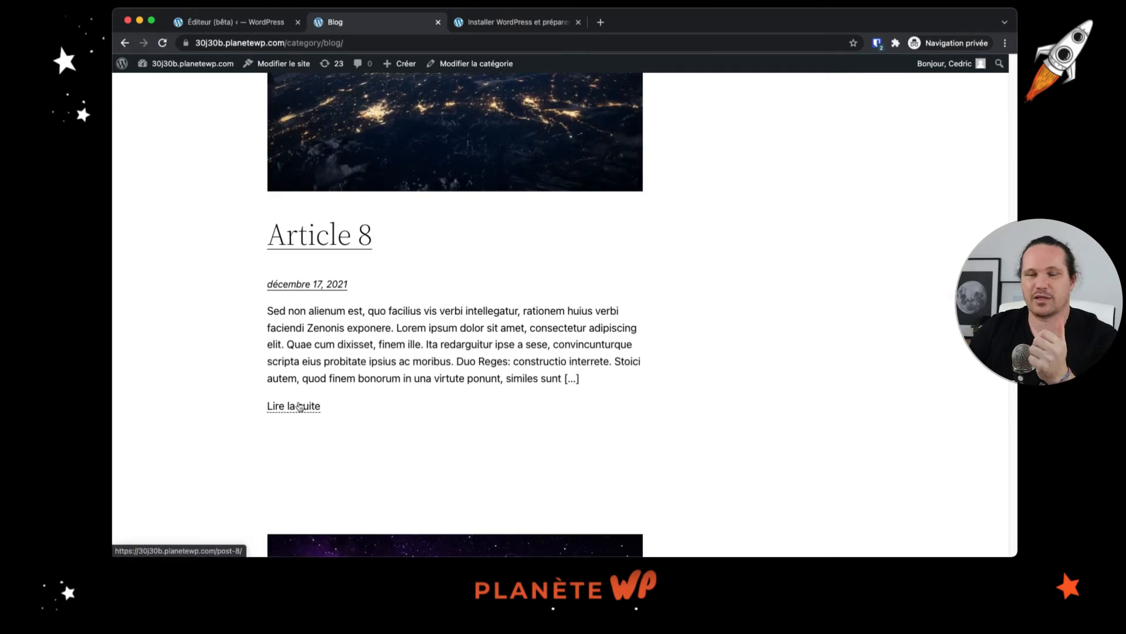
scroll(352, 397, down, 8)
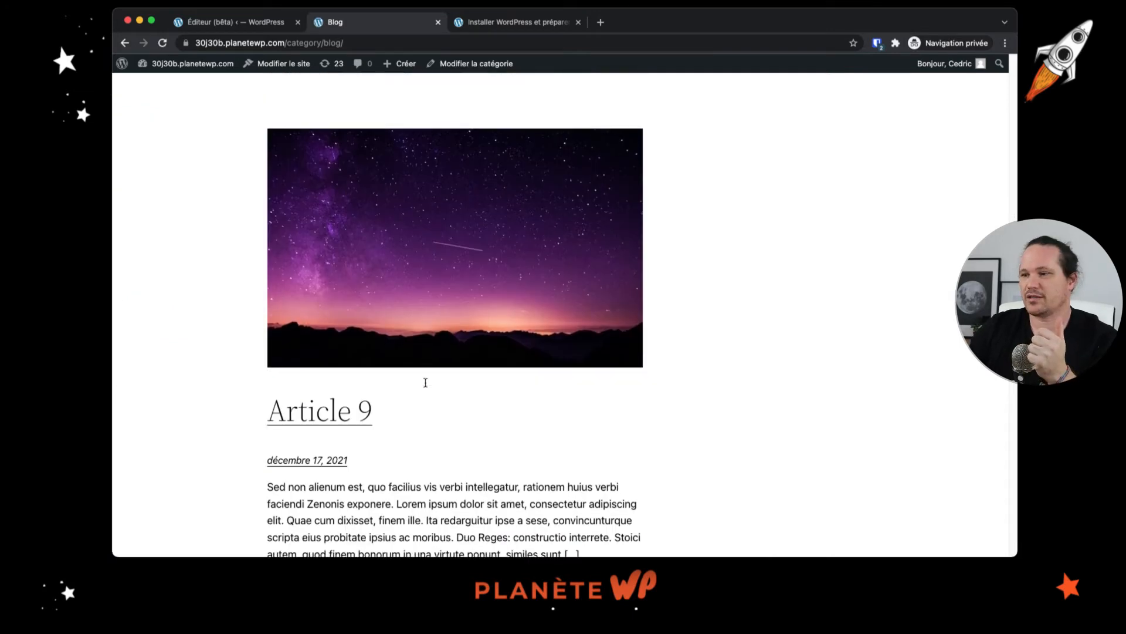
scroll(426, 386, down, 3)
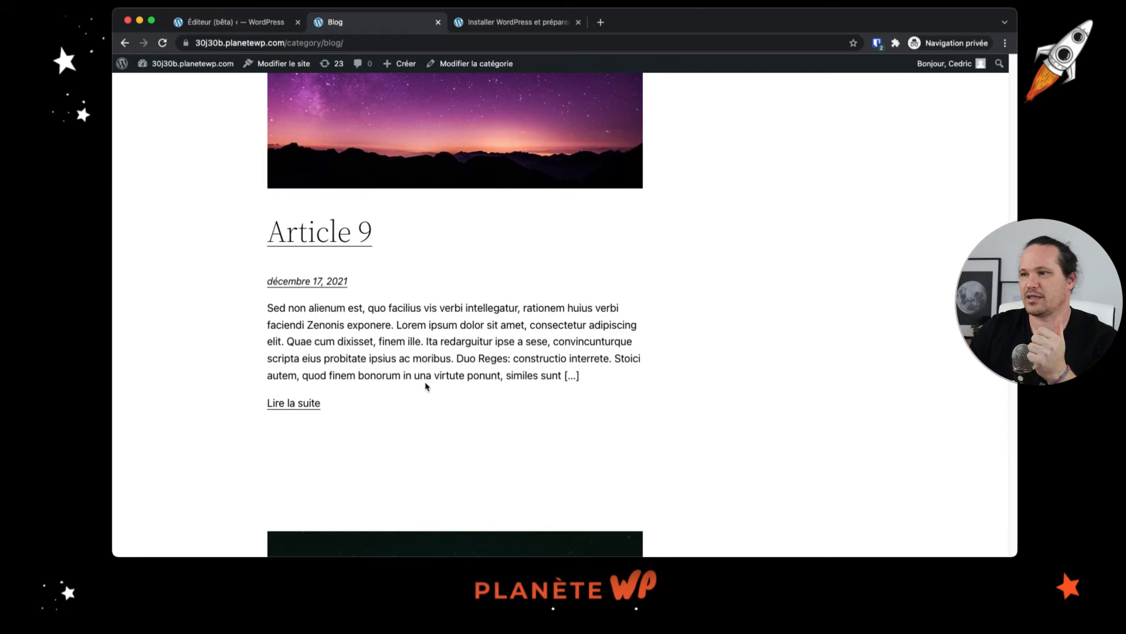
scroll(426, 386, up, 10)
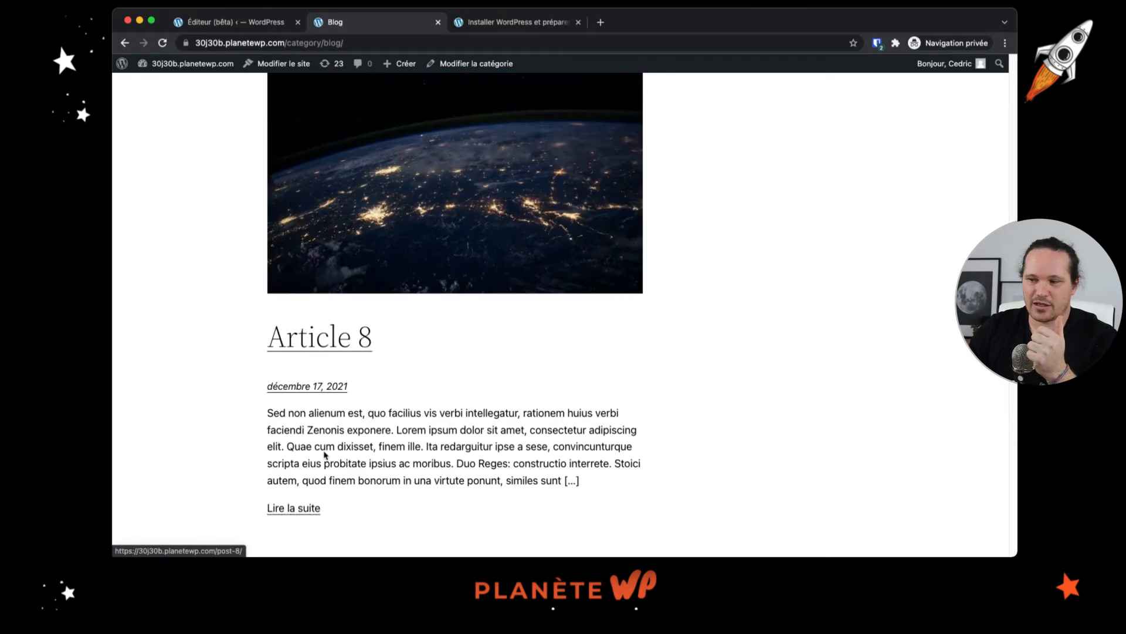
Step: In the site editor, set the excerpt block's text colour to the default orange #ff6900 and look over its other colour settings
click(276, 22)
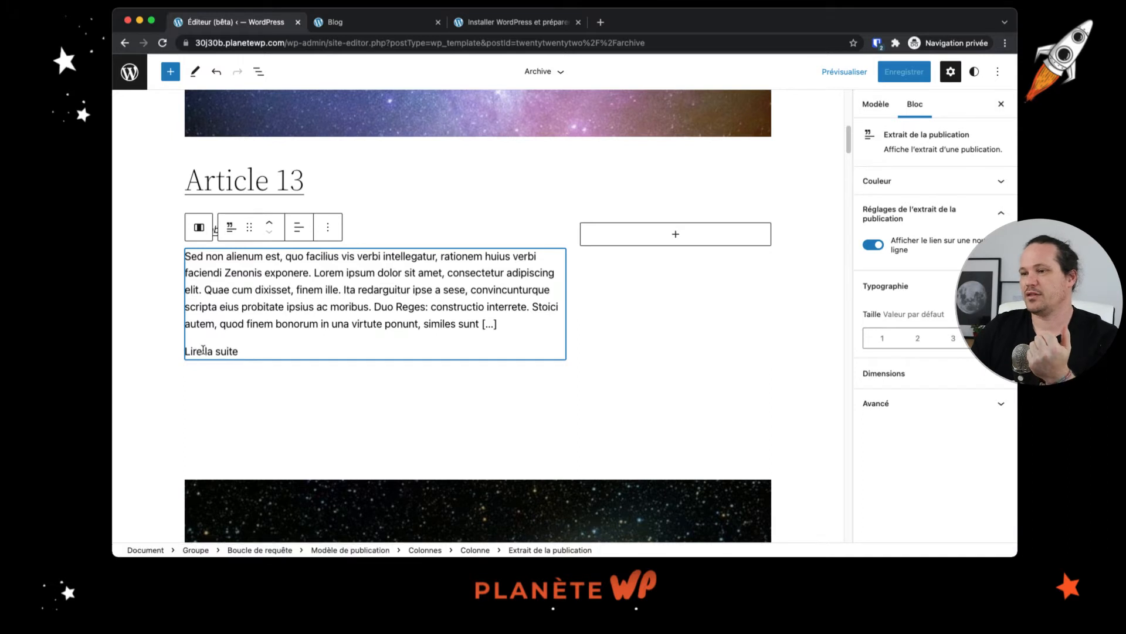
click(425, 355)
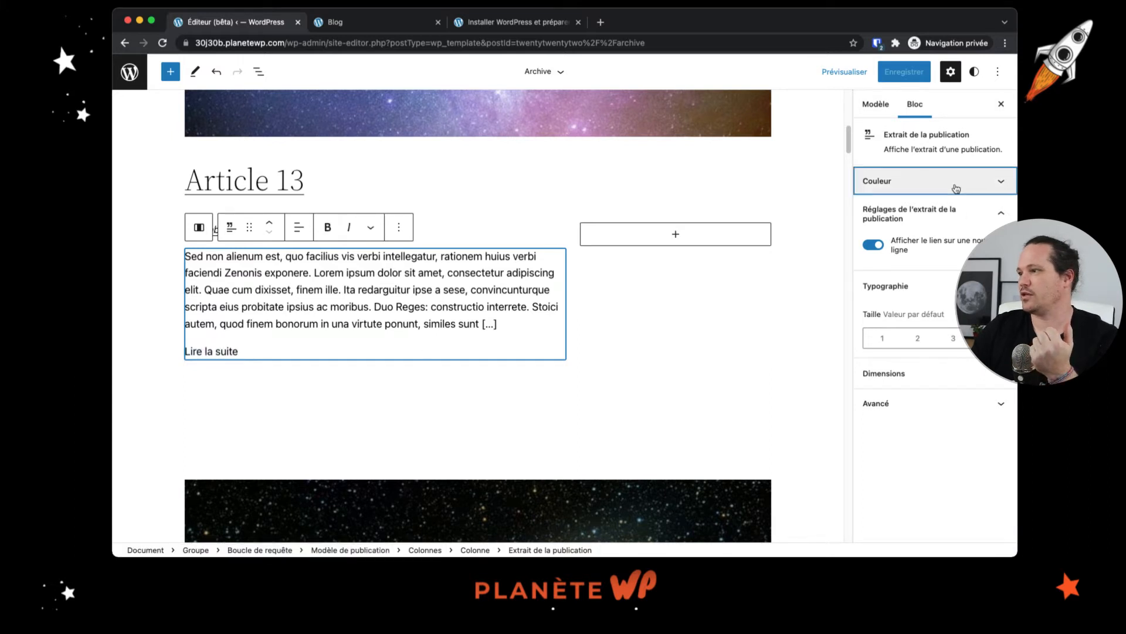
click(956, 189)
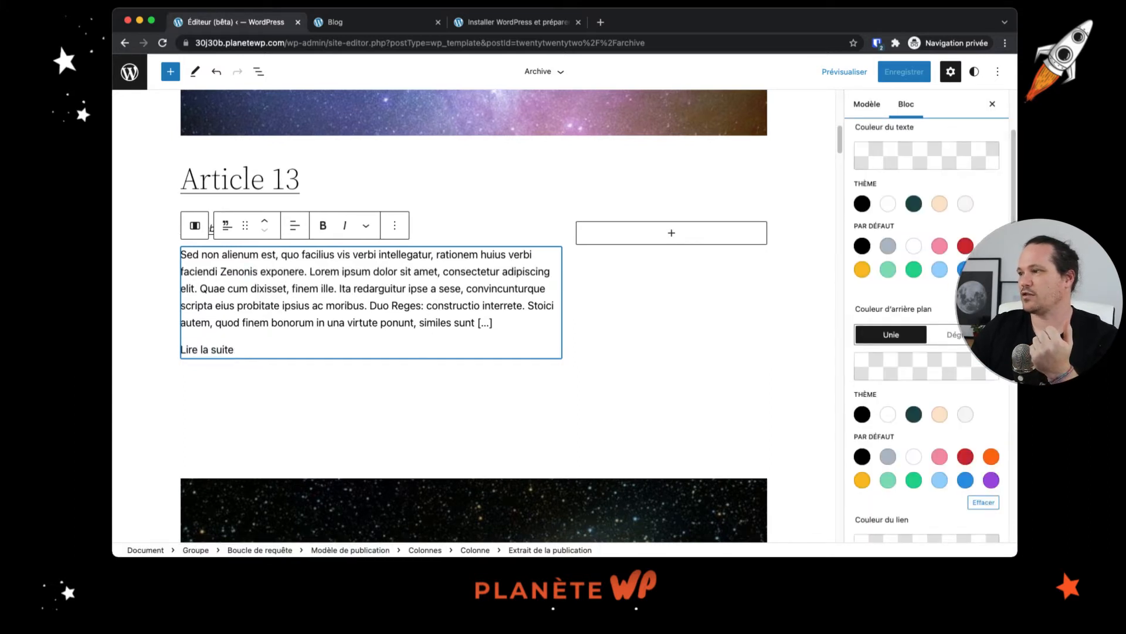
click(991, 245)
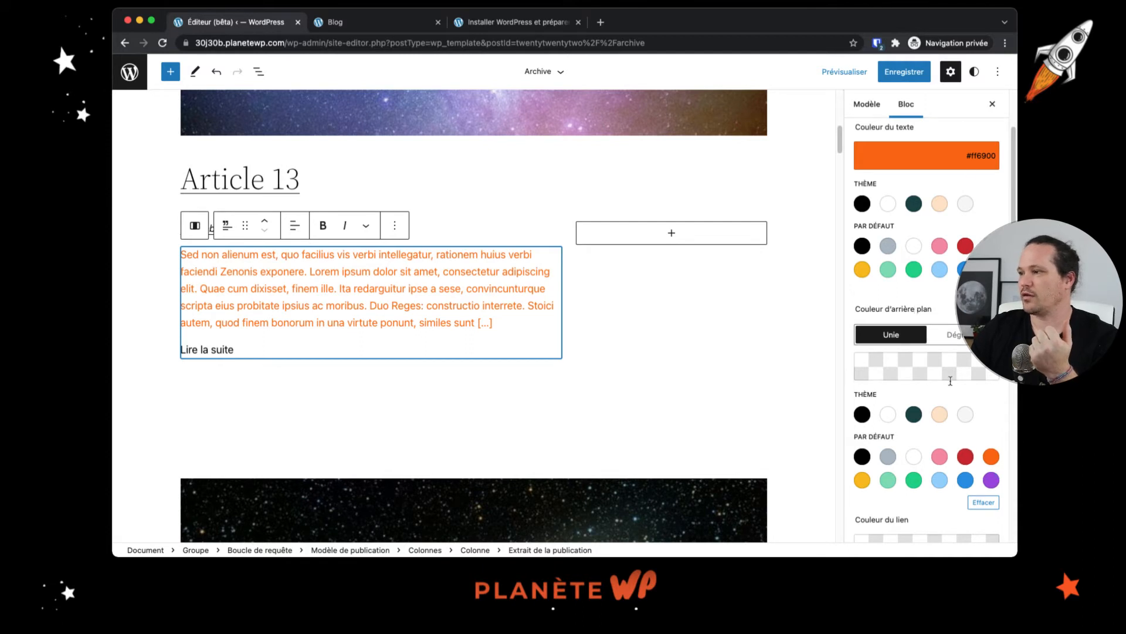
scroll(950, 381, down, 6)
scroll(961, 155, up, 7)
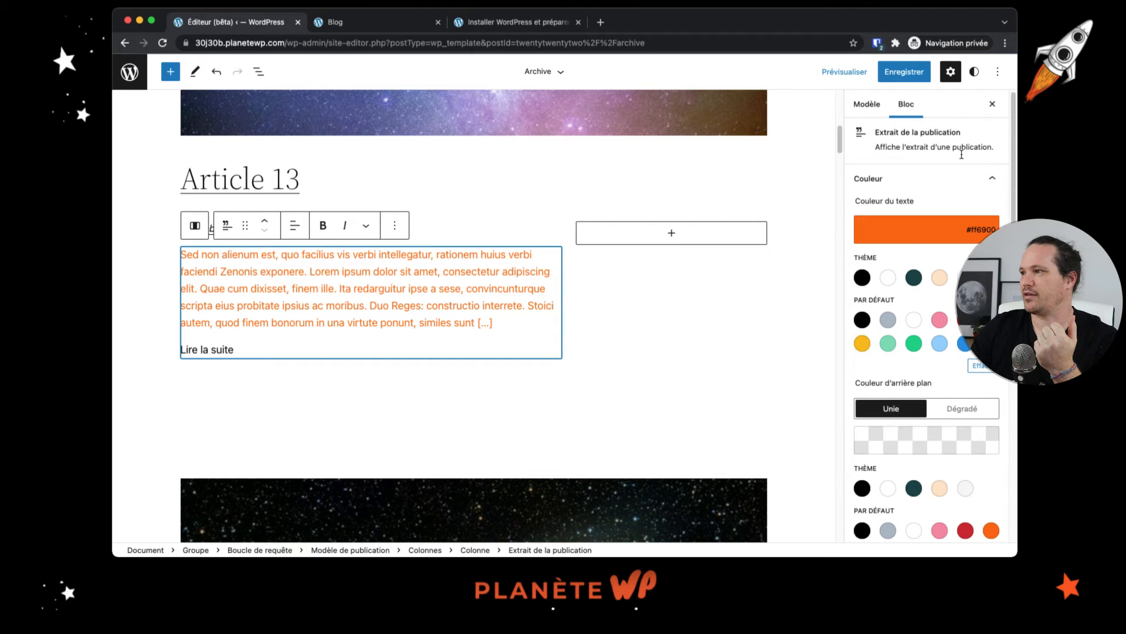
Step: Set the excerpt block's text colour to the theme's black #000000
click(909, 78)
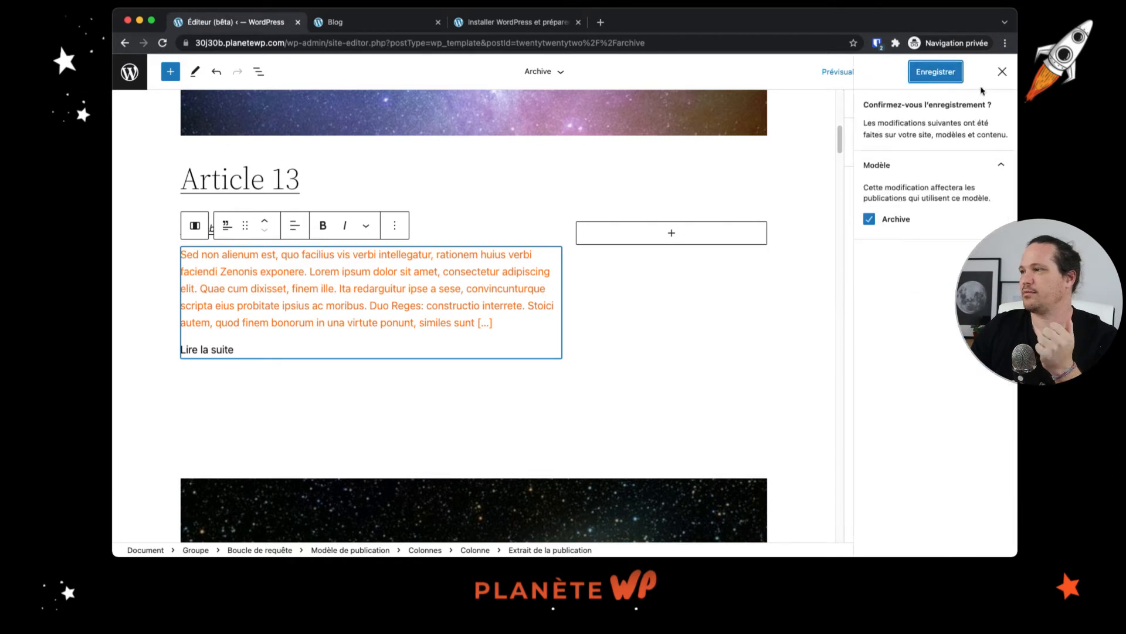
click(1003, 72)
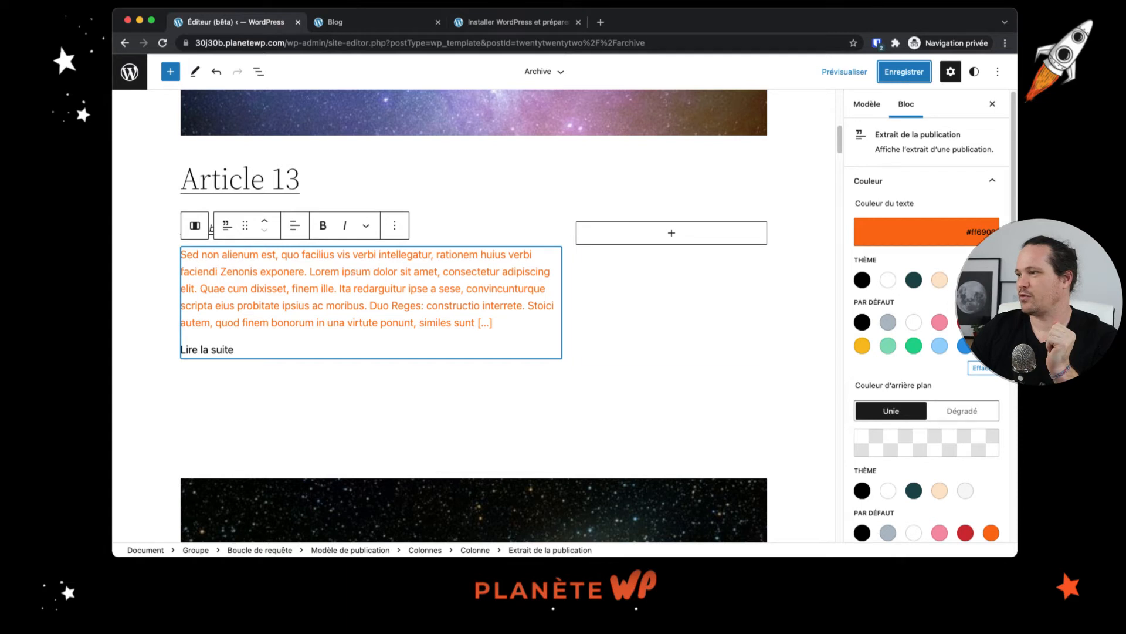
click(863, 279)
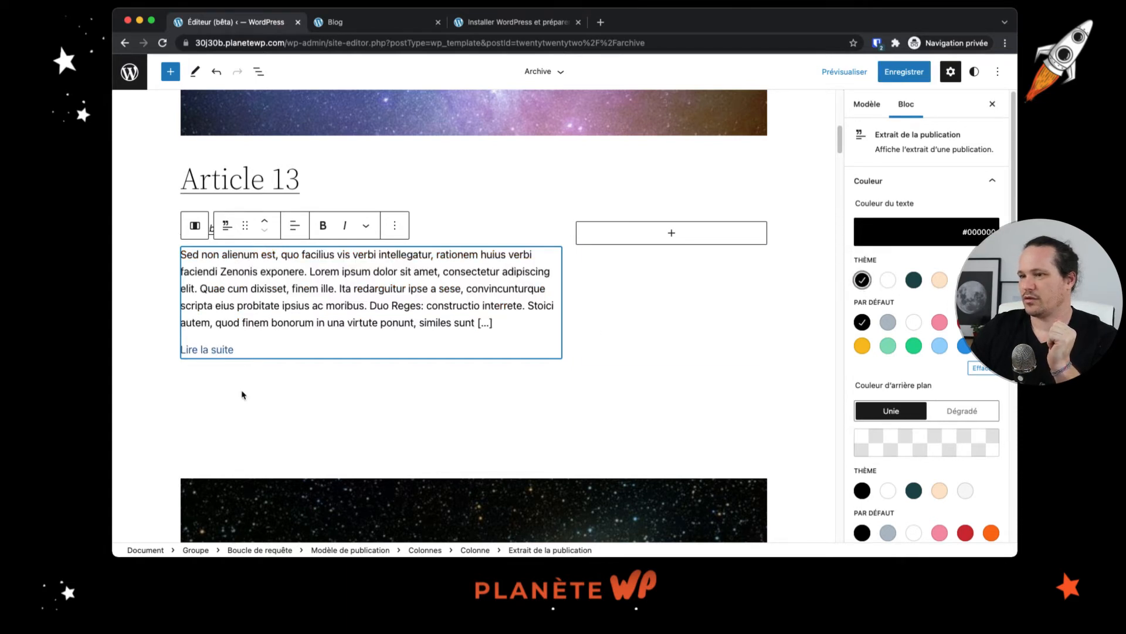
Step: Set the excerpt block's link colour to the default orange #ff6900 so it applies to the "Lire la suite" link
click(229, 351)
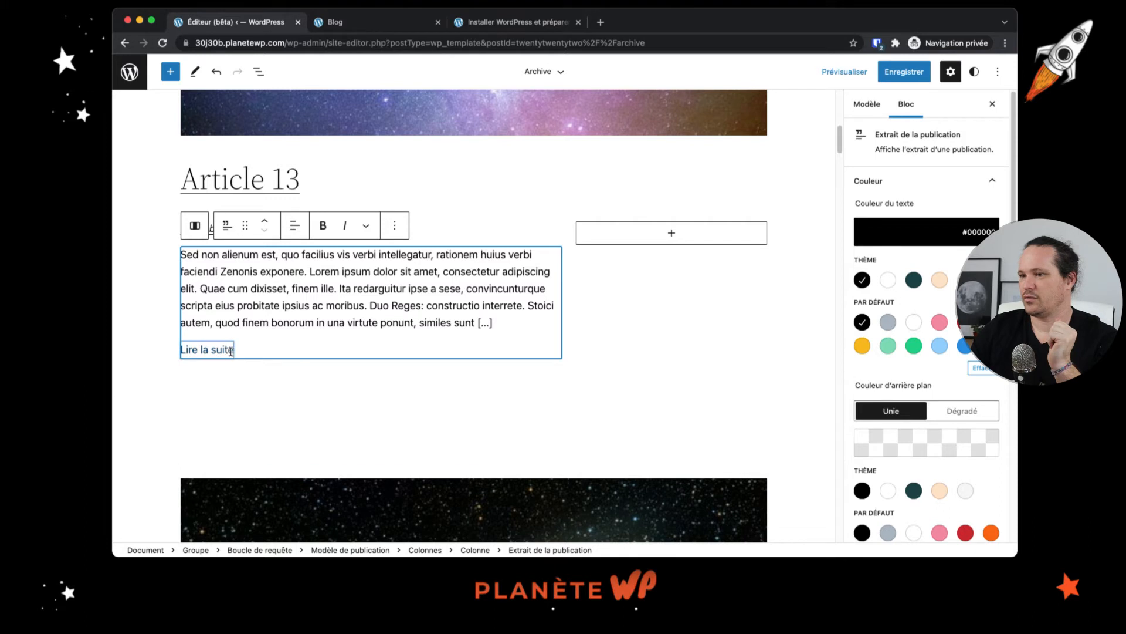
scroll(941, 367, down, 5)
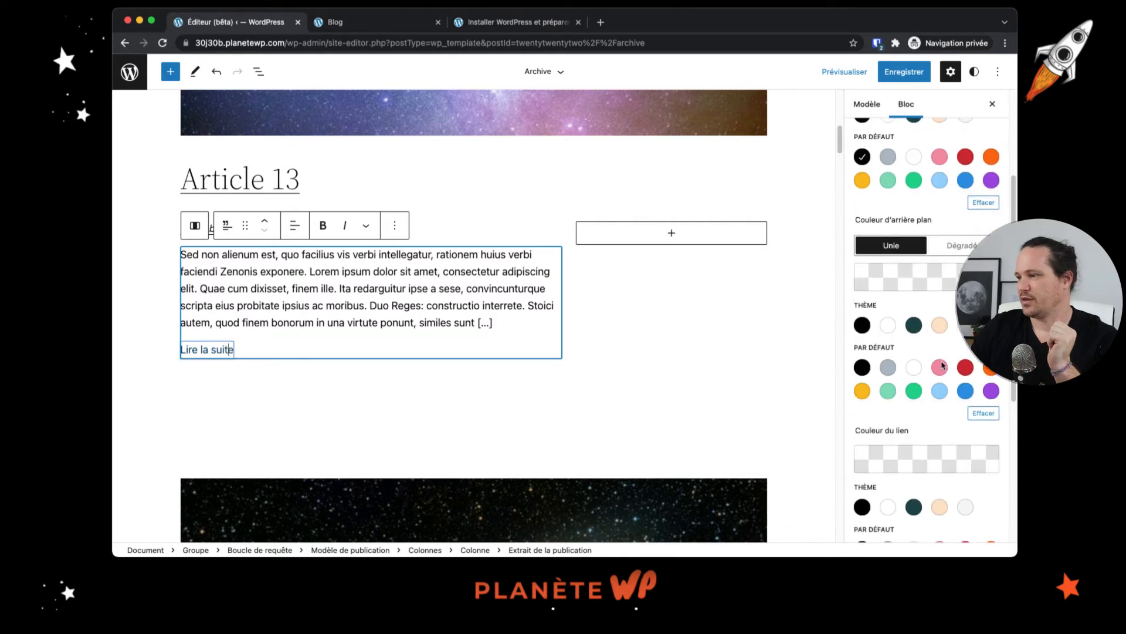
scroll(941, 367, down, 5)
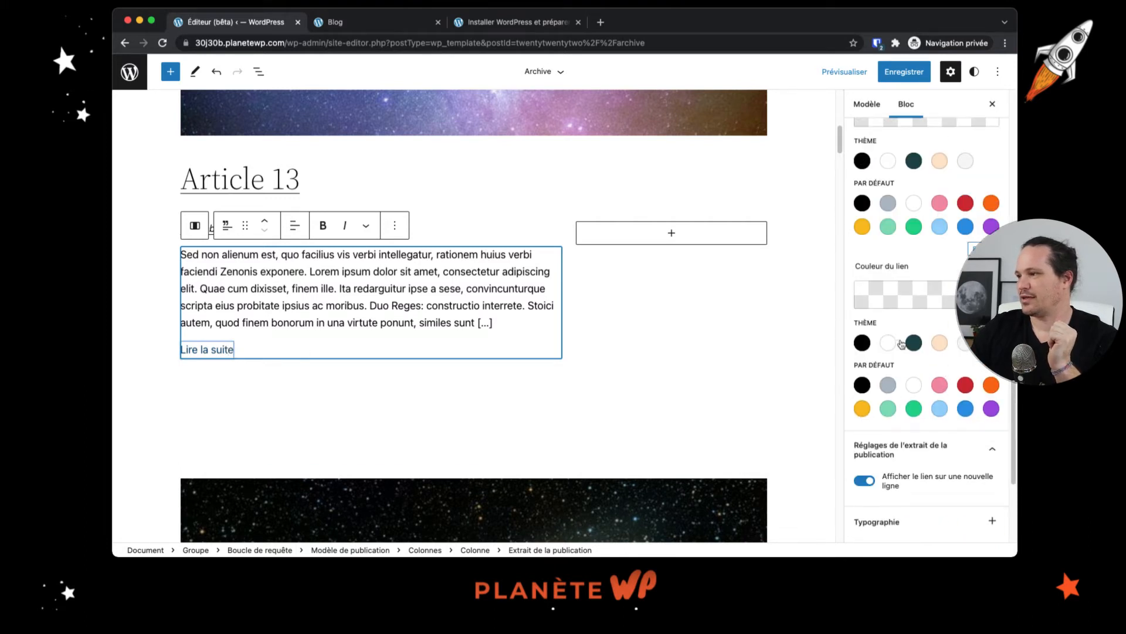
click(1000, 383)
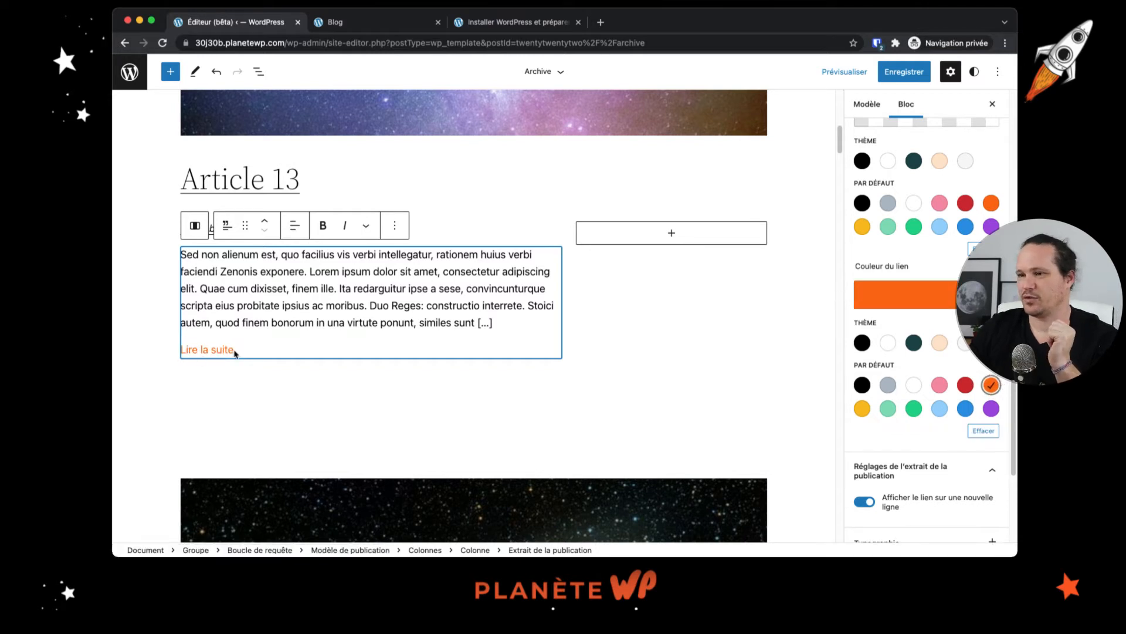
scroll(915, 406, down, 1)
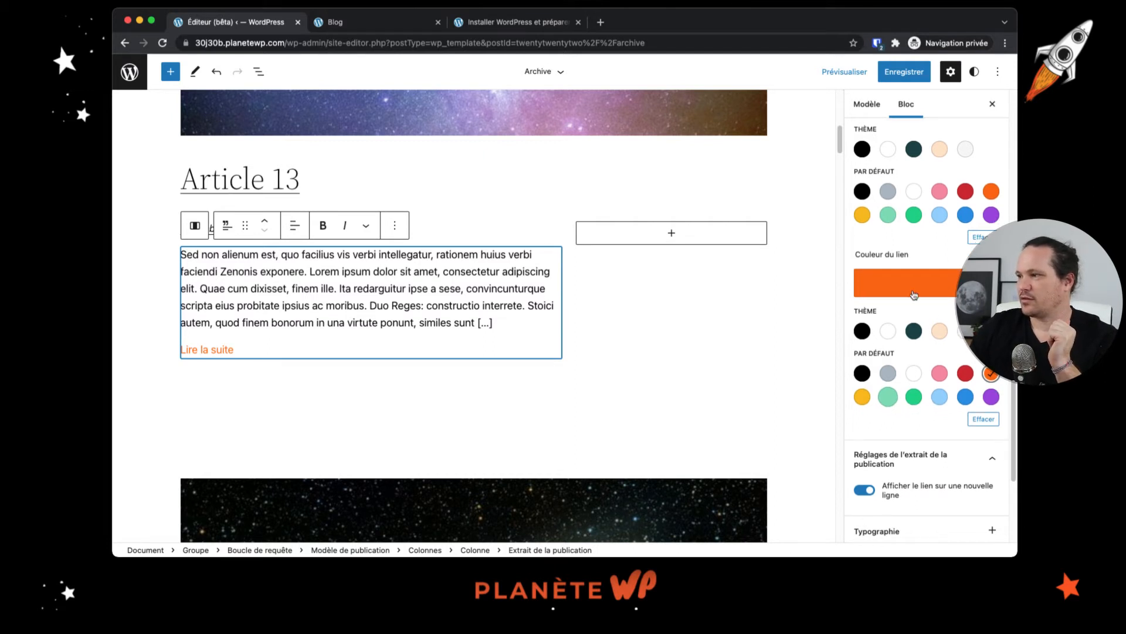
scroll(891, 393, up, 5)
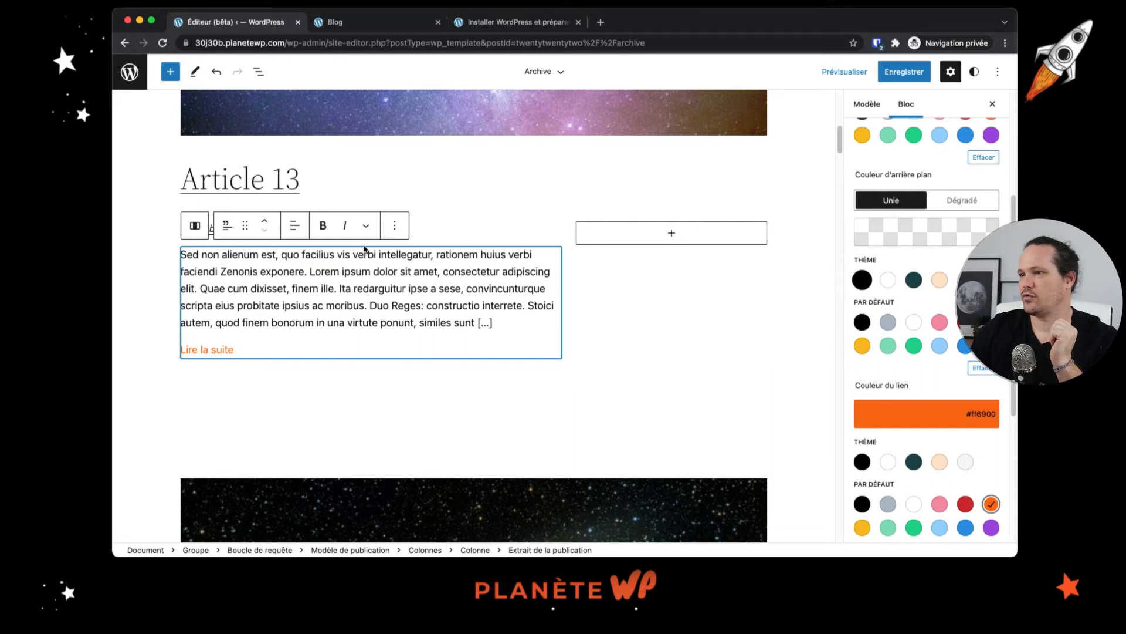
Step: Set the post title block's text colour to the theme's black and its link colour to the default orange #ff6900
scroll(300, 206, up, 1)
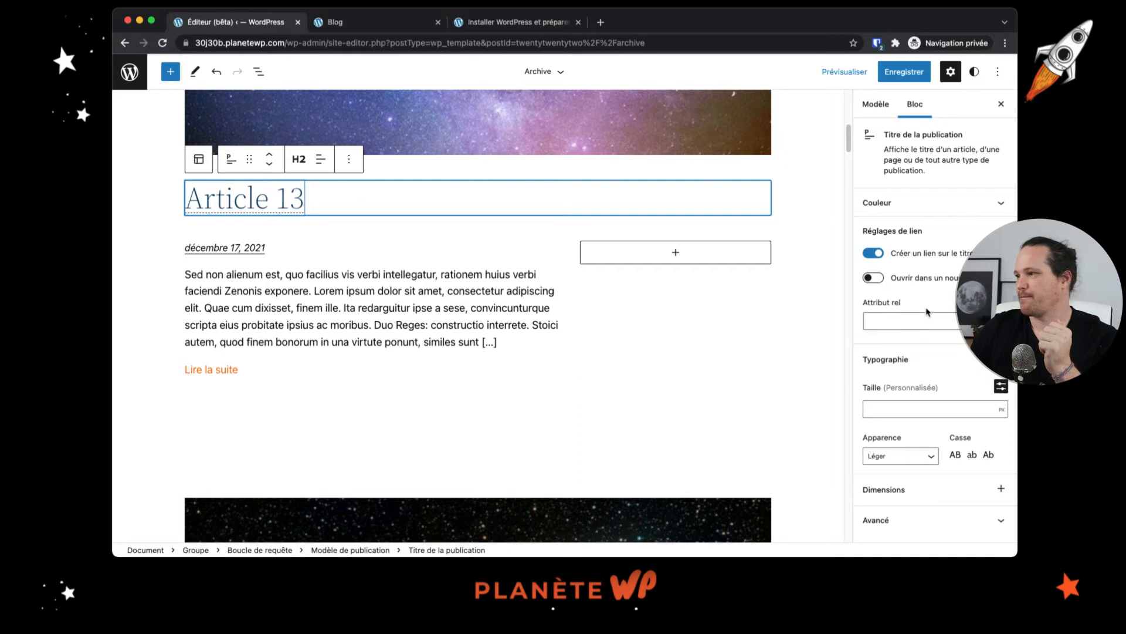
click(934, 204)
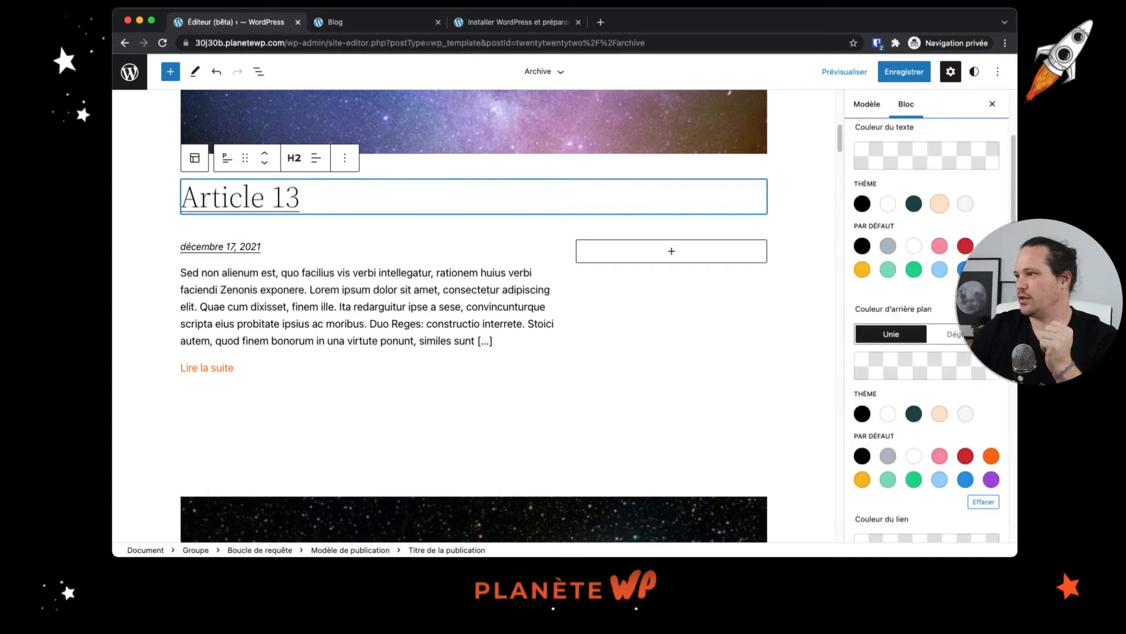
click(991, 245)
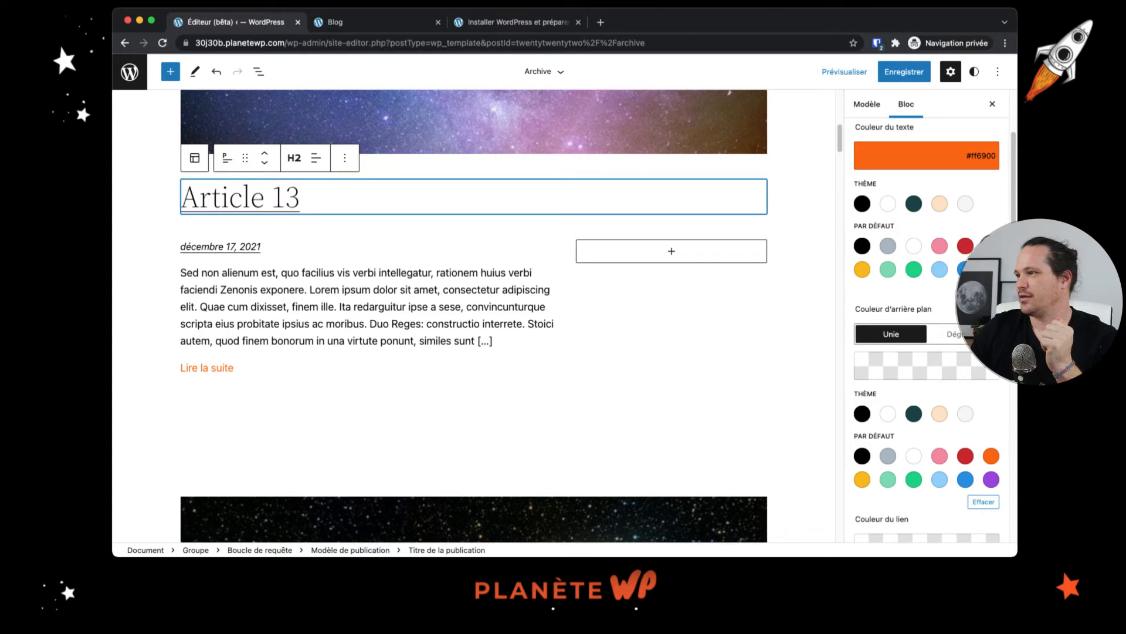
click(864, 205)
scroll(971, 364, down, 2)
scroll(971, 364, down, 5)
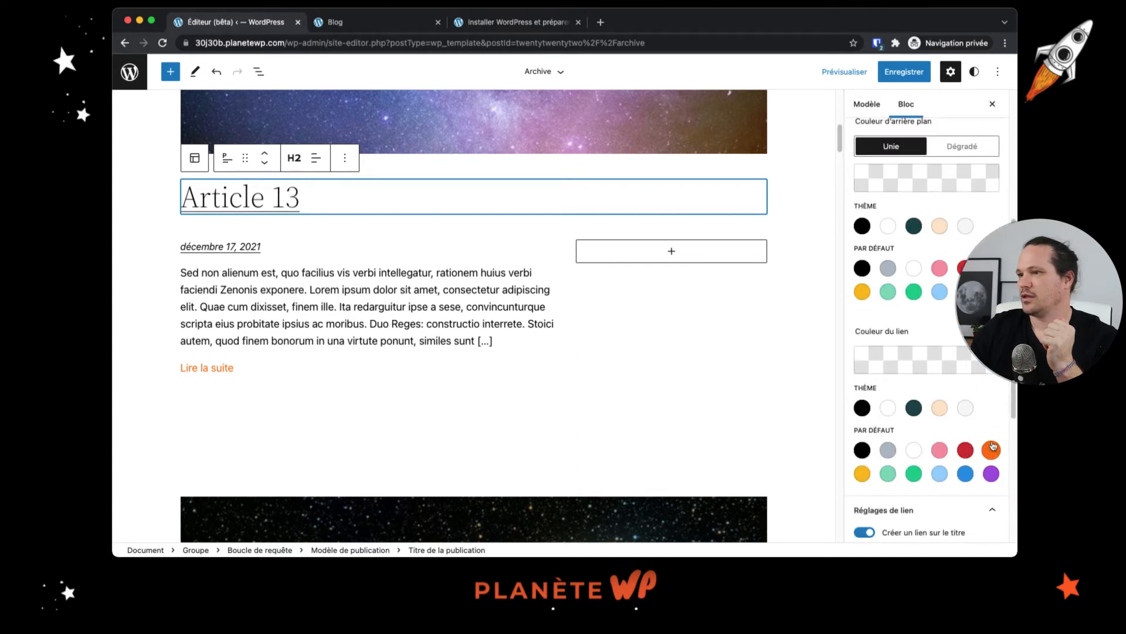
click(988, 444)
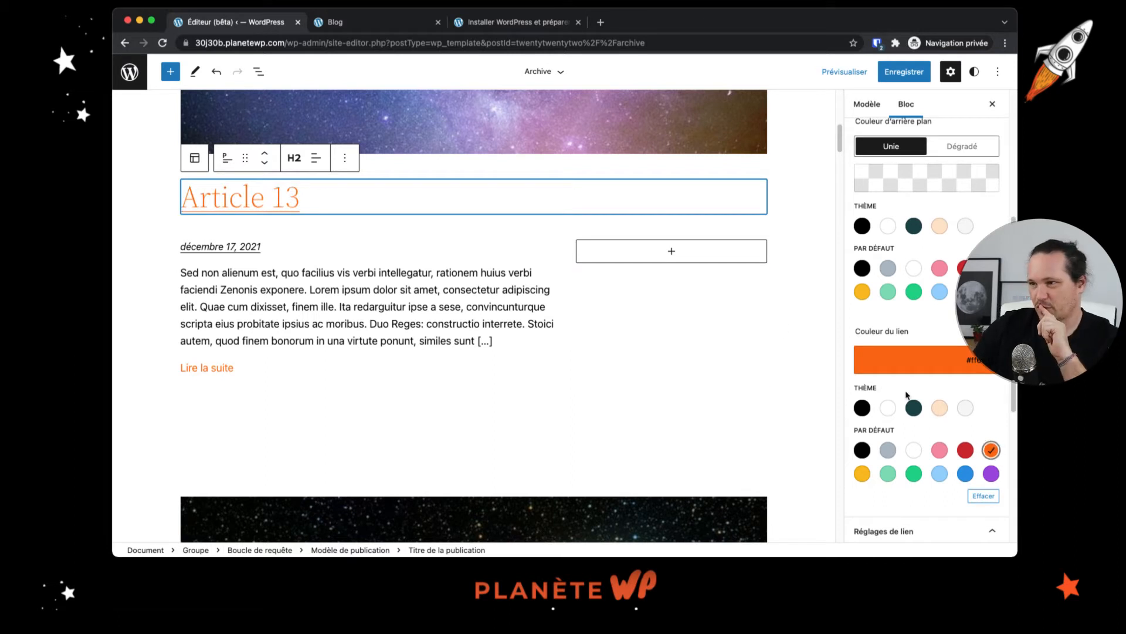
Step: Set the post title block's font appearance to Moyen and look at its available dimension options
scroll(968, 440, down, 1)
scroll(968, 440, down, 5)
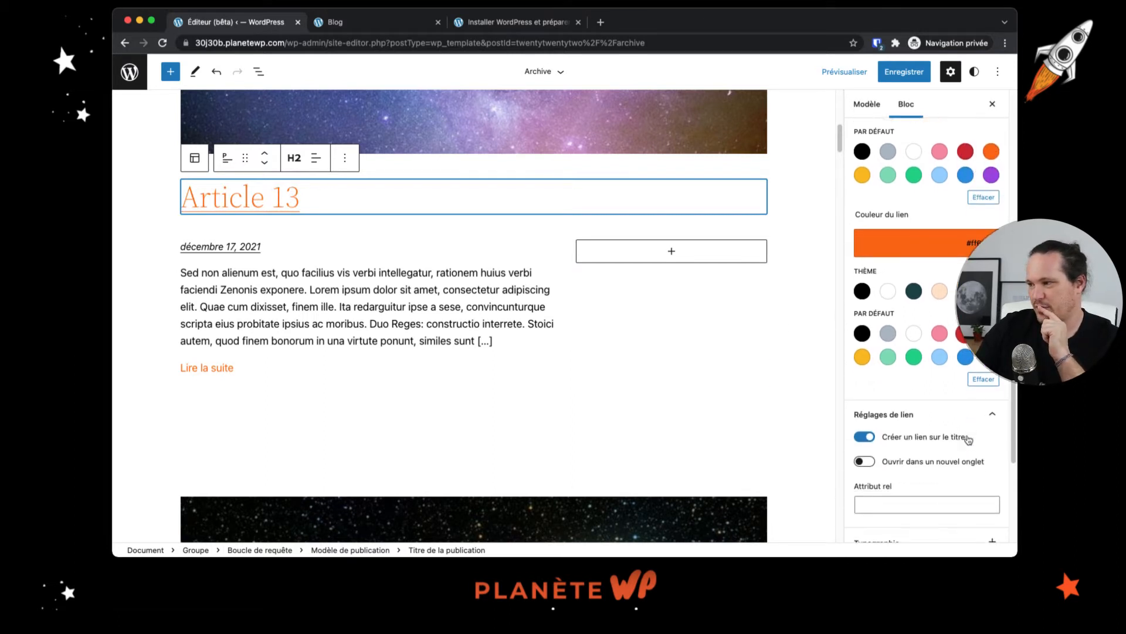
scroll(936, 475, down, 1)
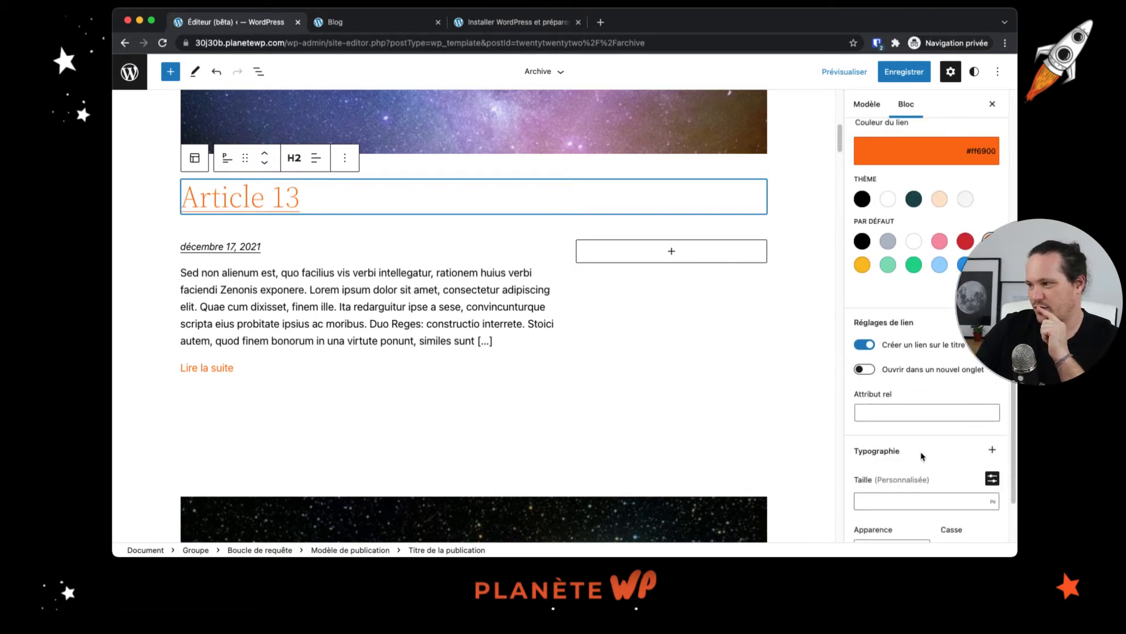
scroll(922, 456, down, 3)
click(896, 465)
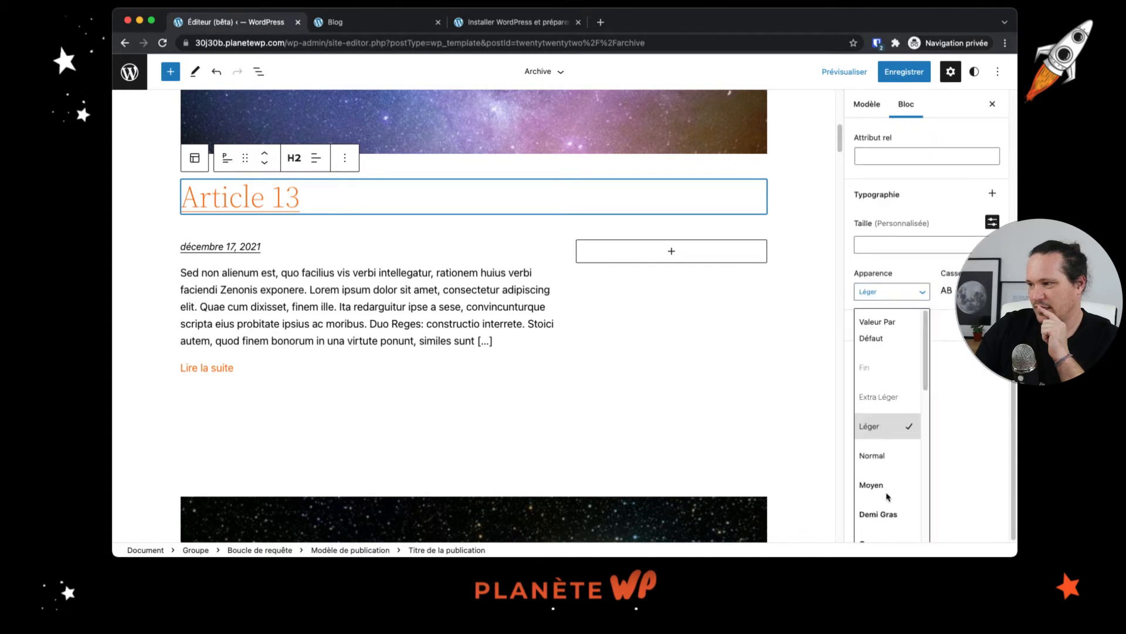
click(880, 486)
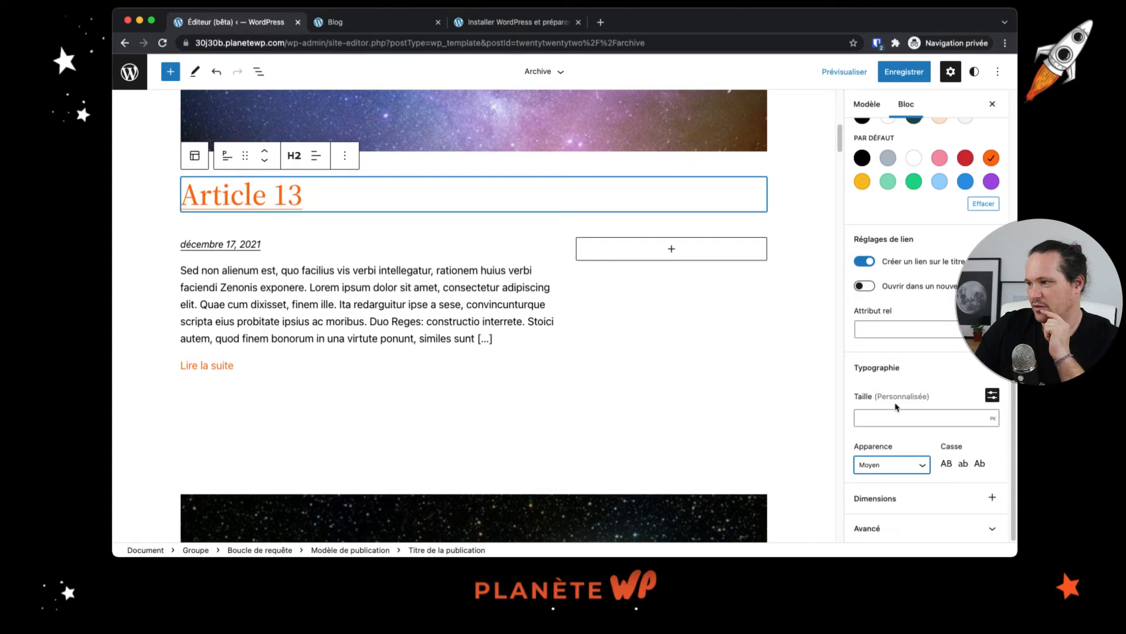
click(884, 497)
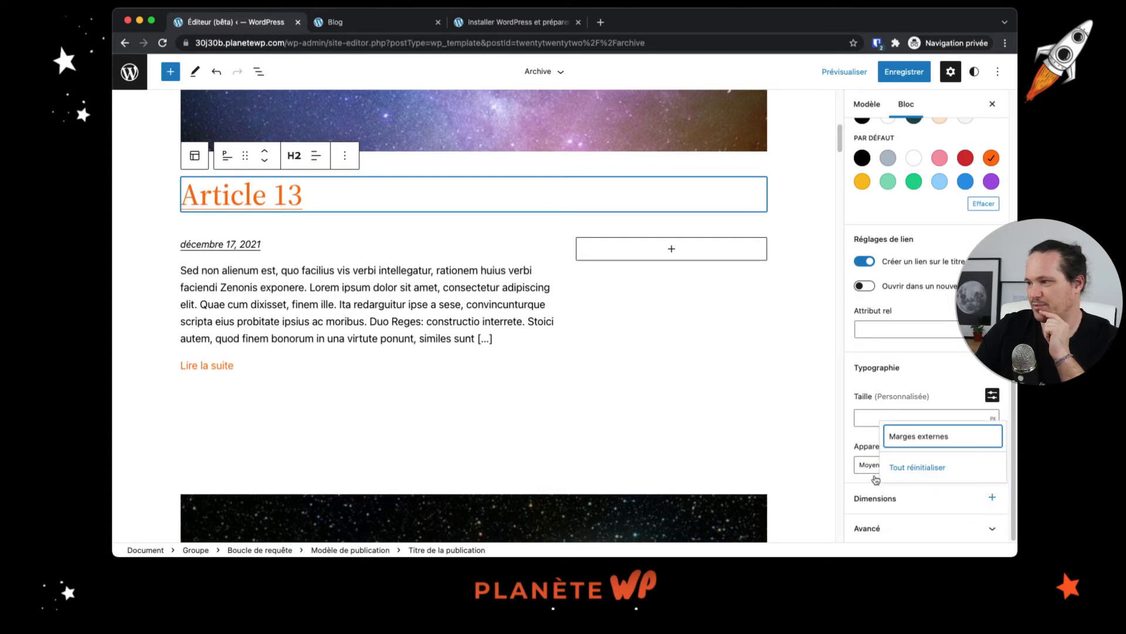
click(904, 356)
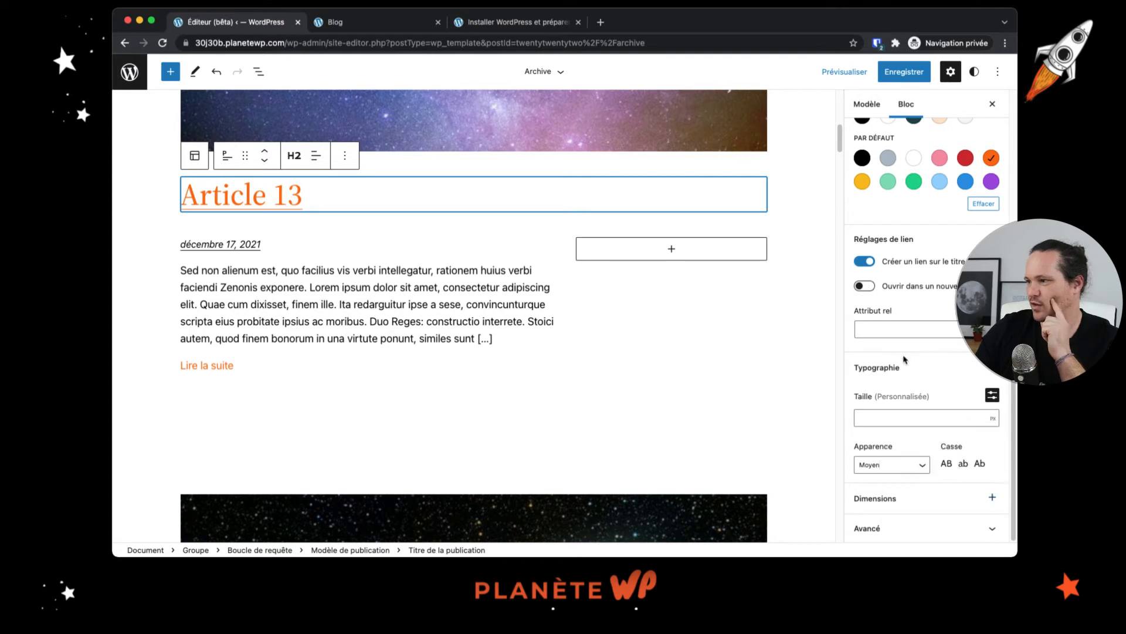
Step: Switch the post title's font size to the preset sizes and choose size 4, Extra large
click(992, 395)
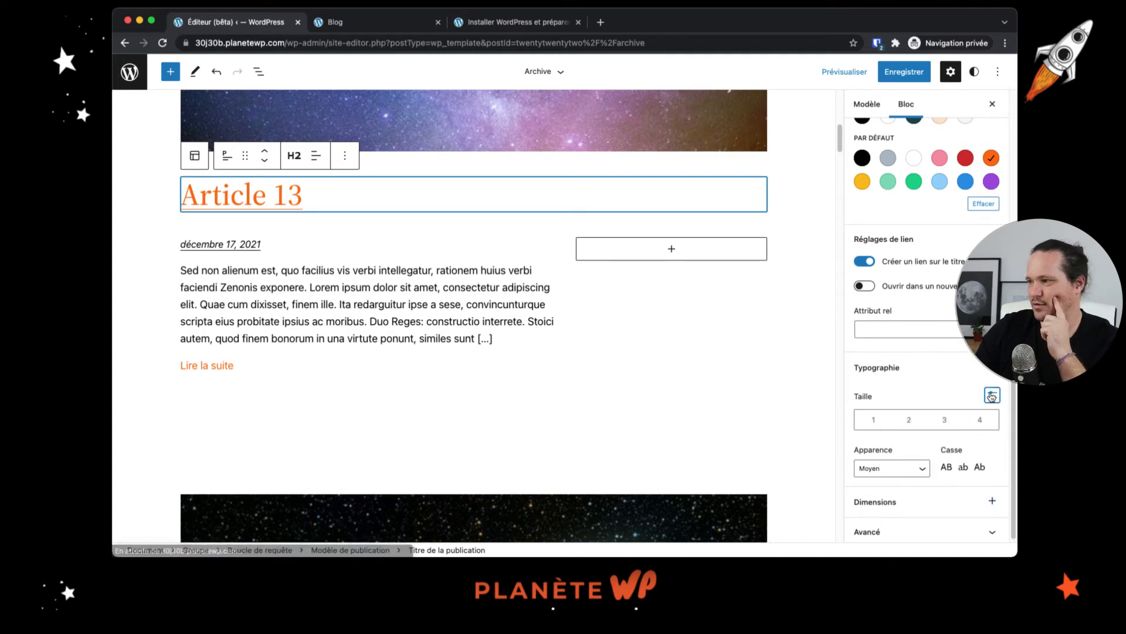
click(943, 421)
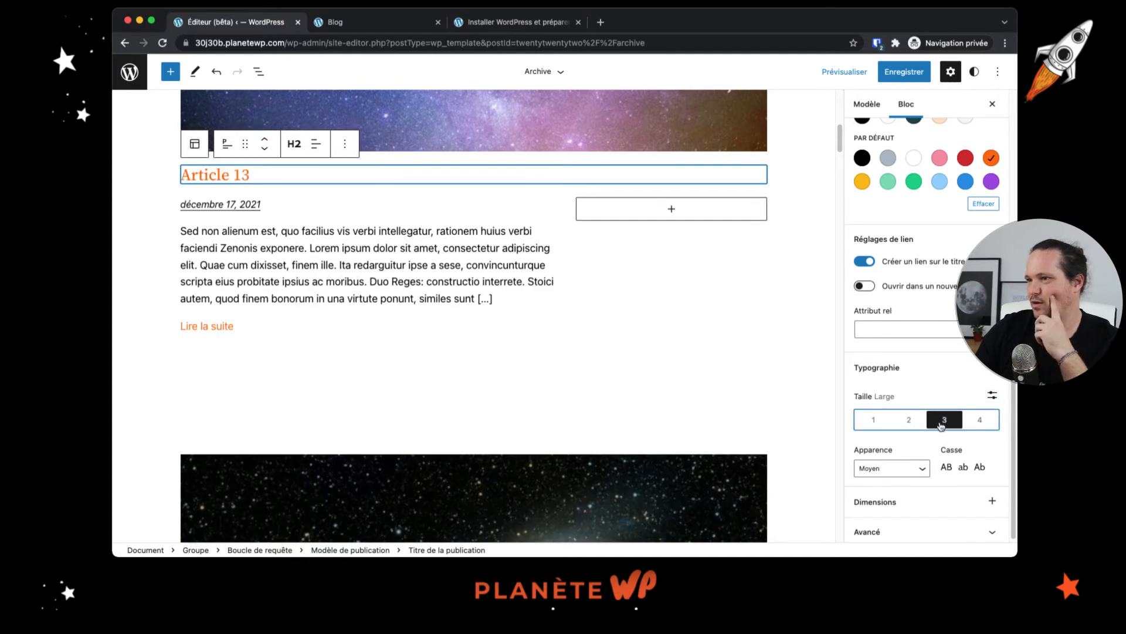
click(973, 424)
Step: Set the post date block's appearance to Léger : Italique and its date format to 17 décembre 2021 15h20
scroll(390, 280, up, 5)
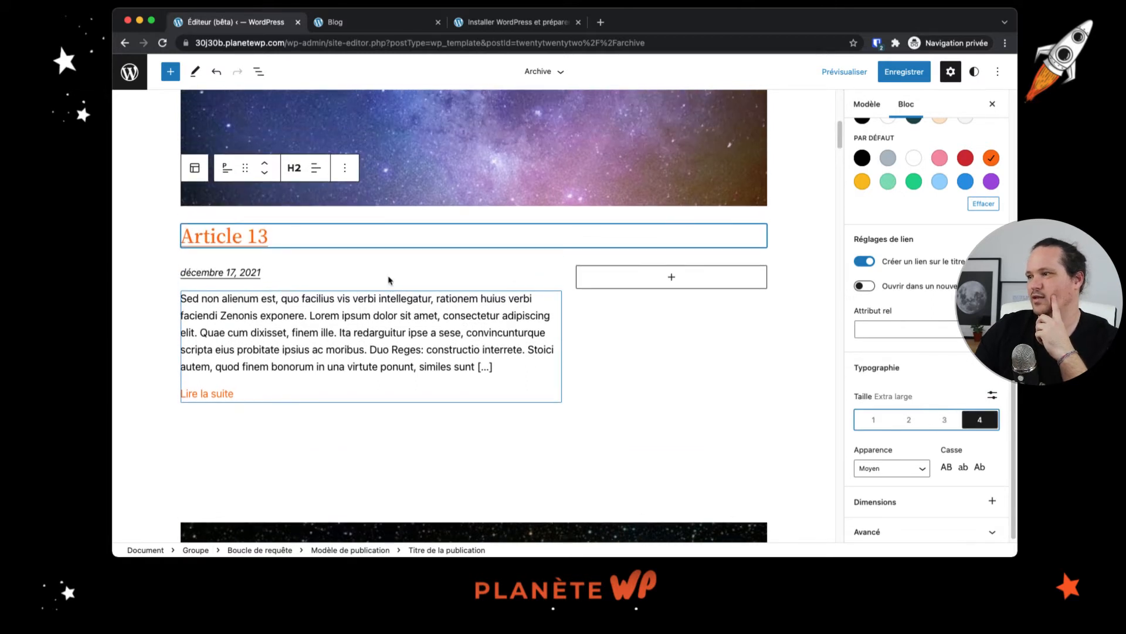
scroll(397, 281, up, 2)
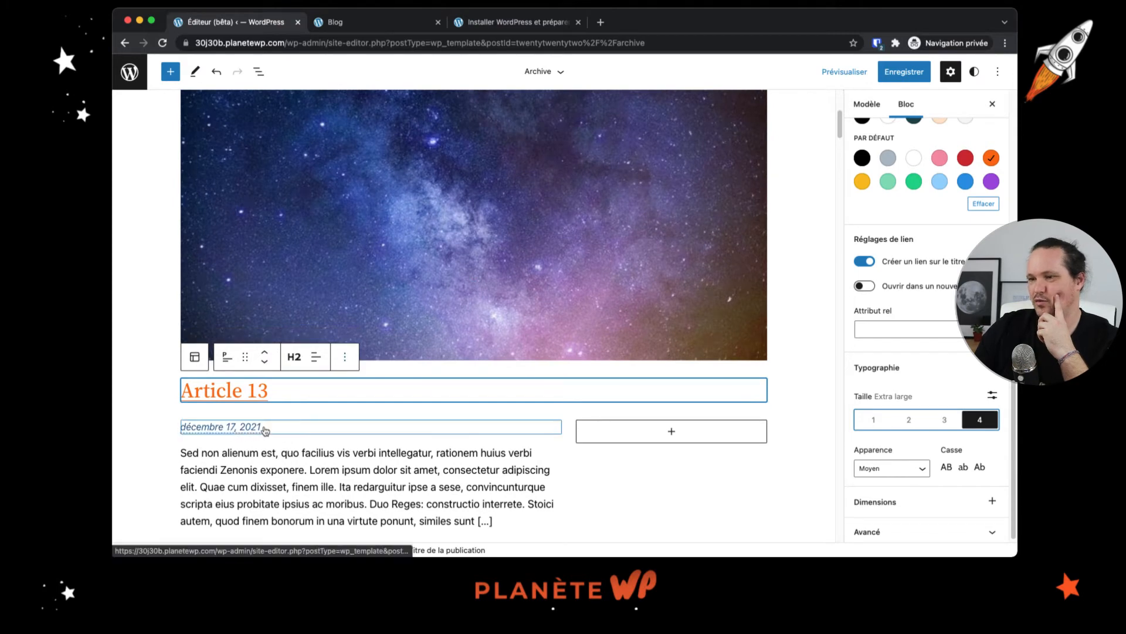
click(230, 431)
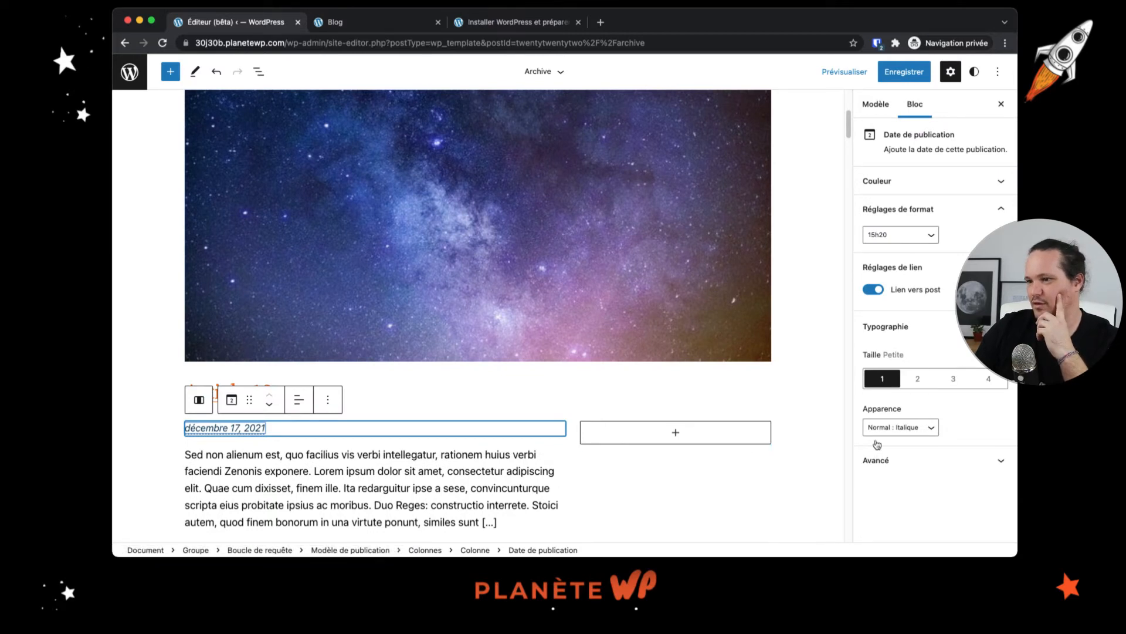
click(912, 429)
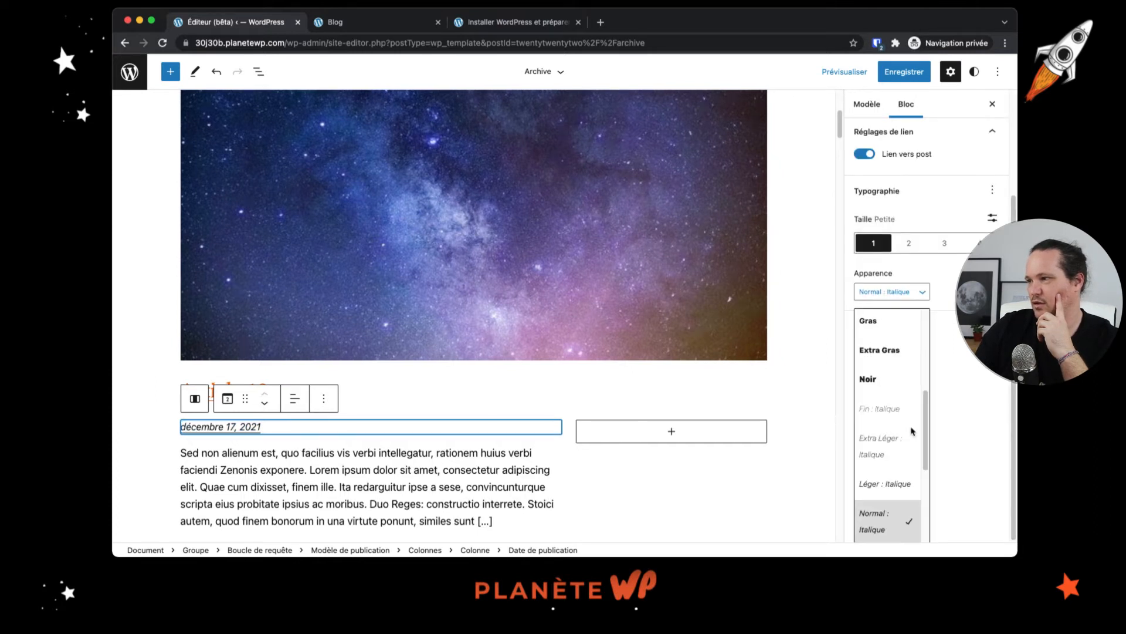
click(890, 485)
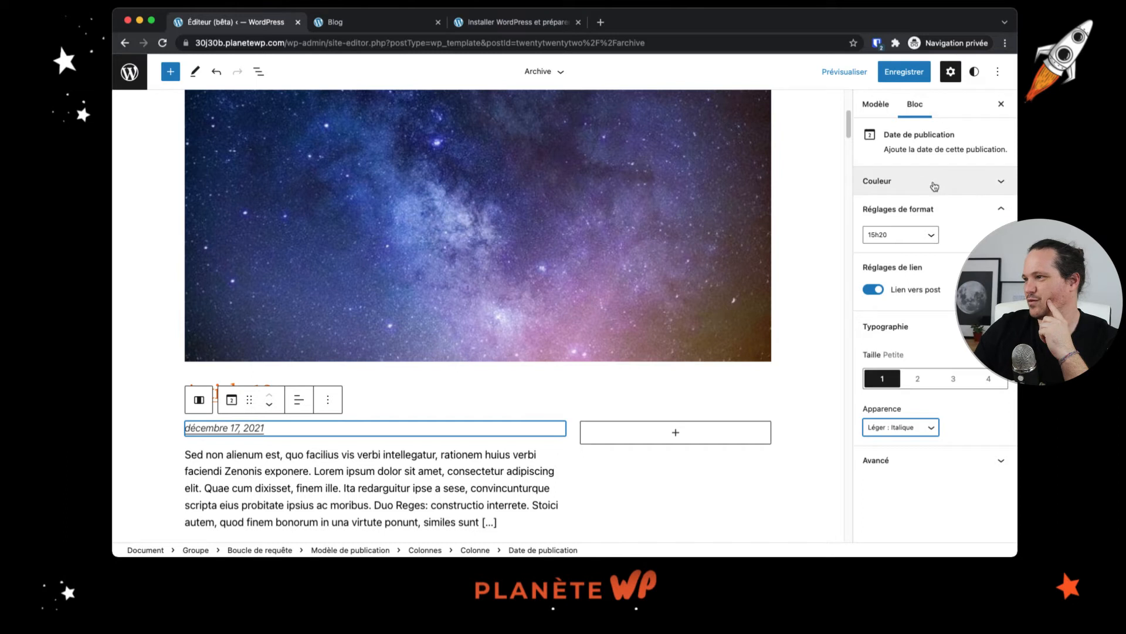
click(922, 237)
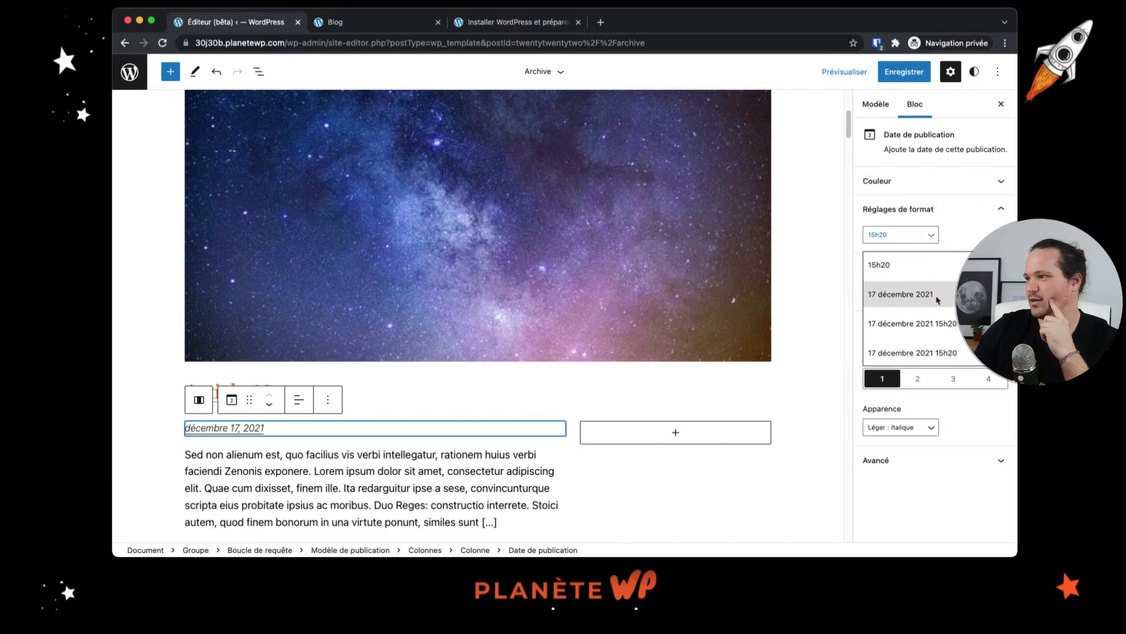
click(941, 326)
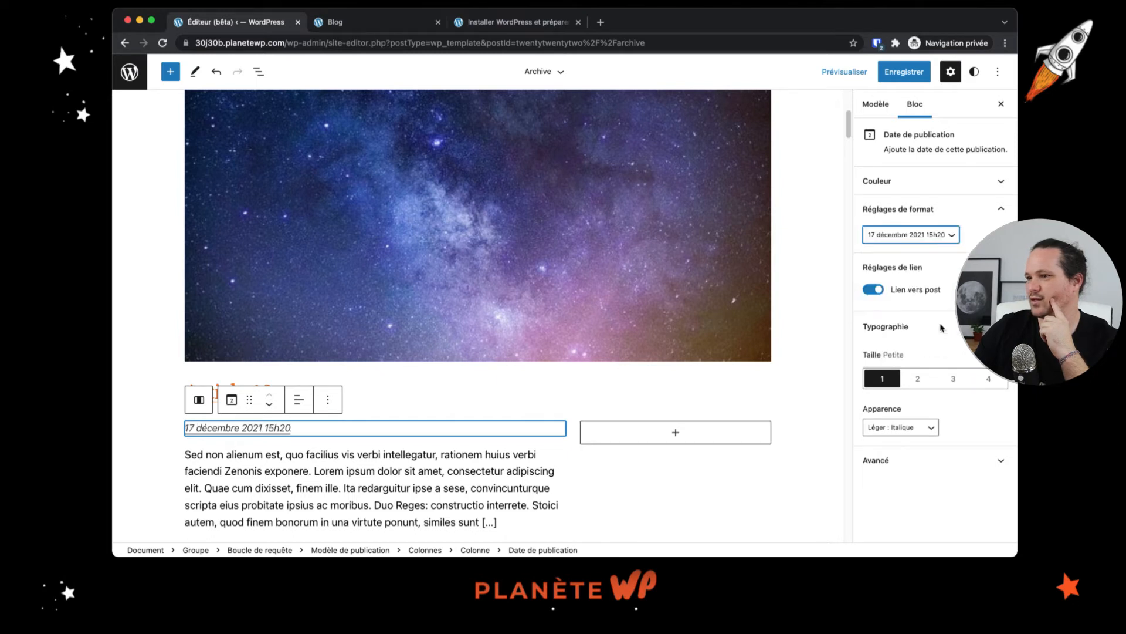
Step: Try the default grey as the post date block's link colour, and settle on the default blue
click(921, 183)
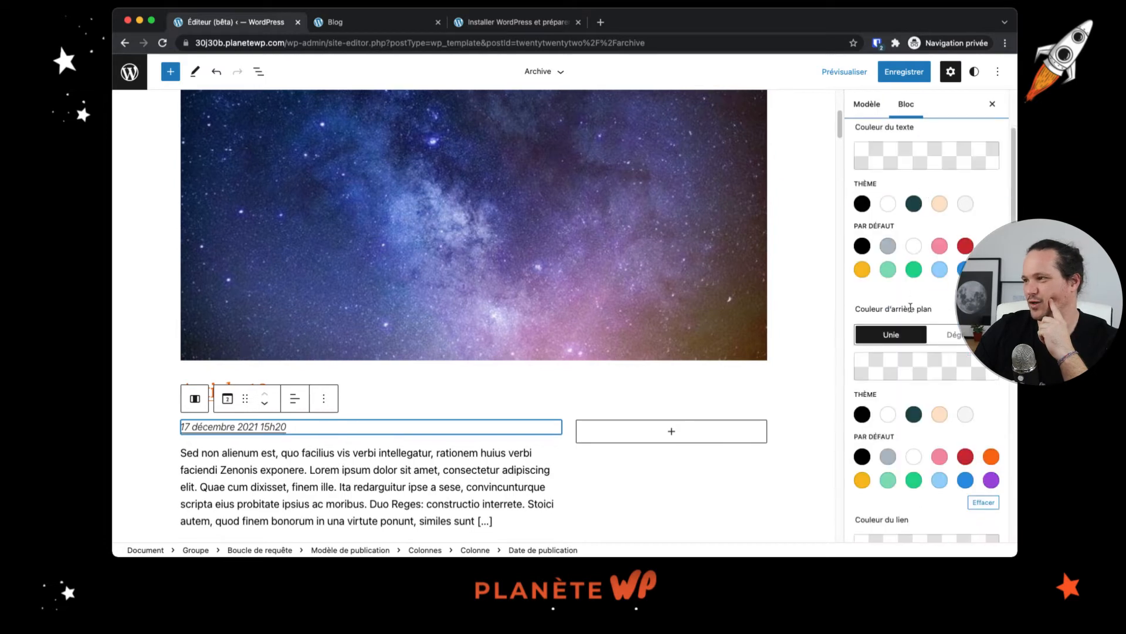
scroll(945, 352, down, 10)
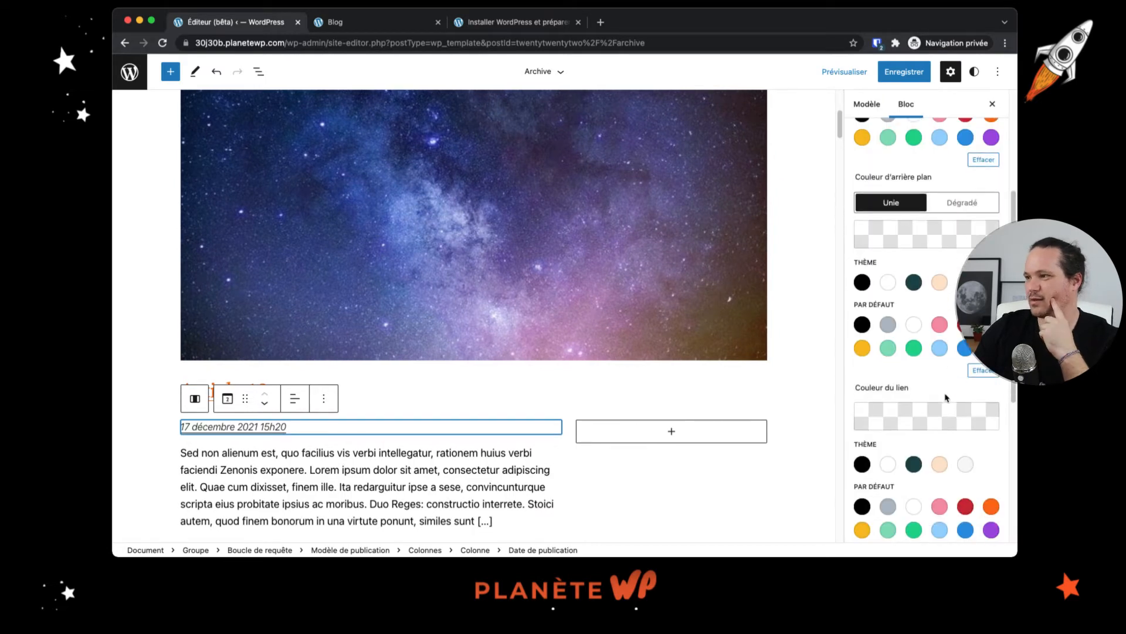
click(889, 331)
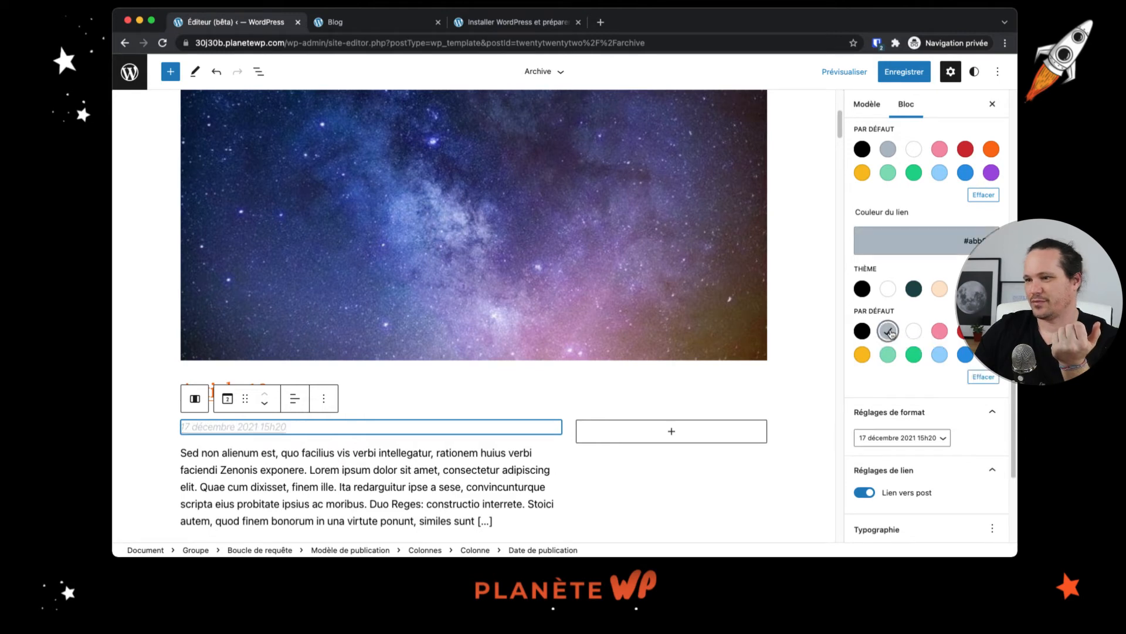
click(973, 356)
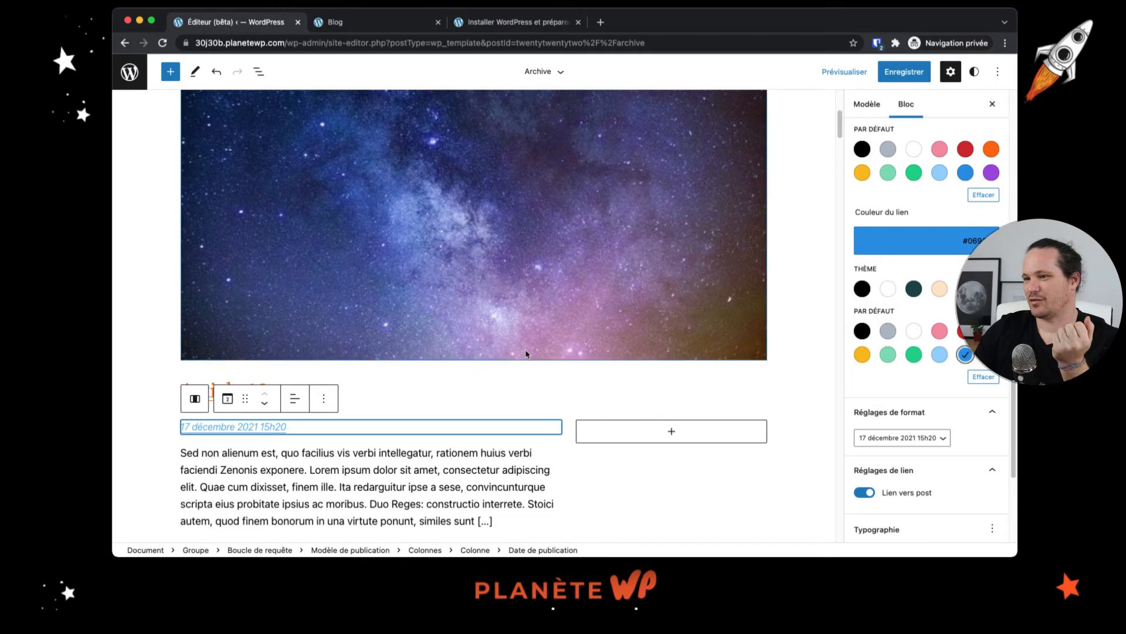
Step: Examine the featured image block's dimension, link and advanced settings
scroll(657, 333, up, 5)
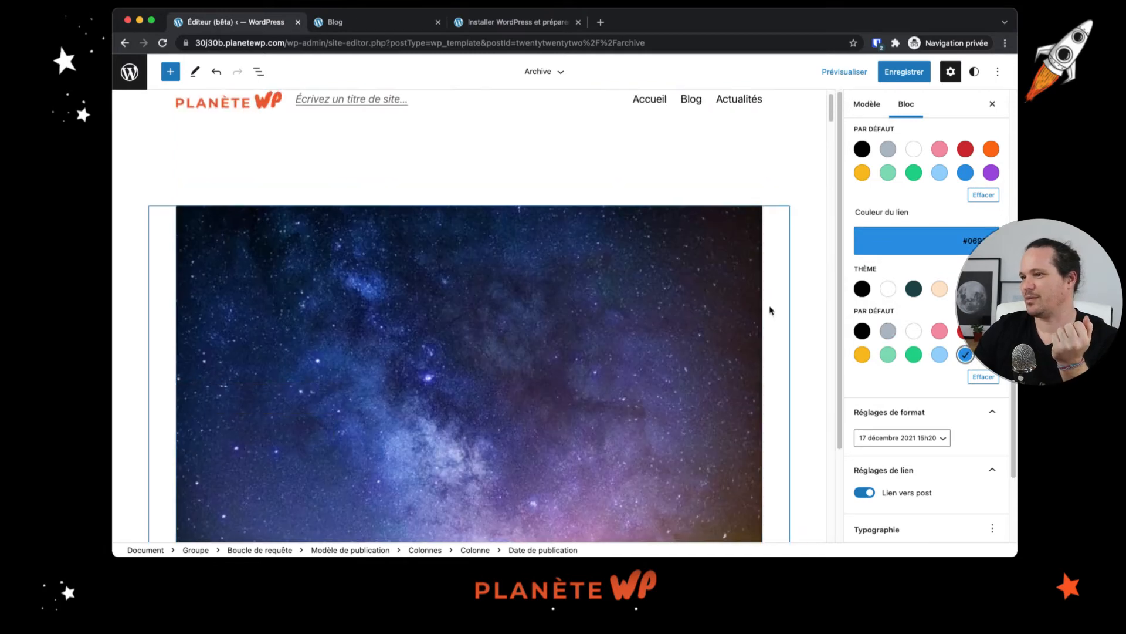
click(660, 328)
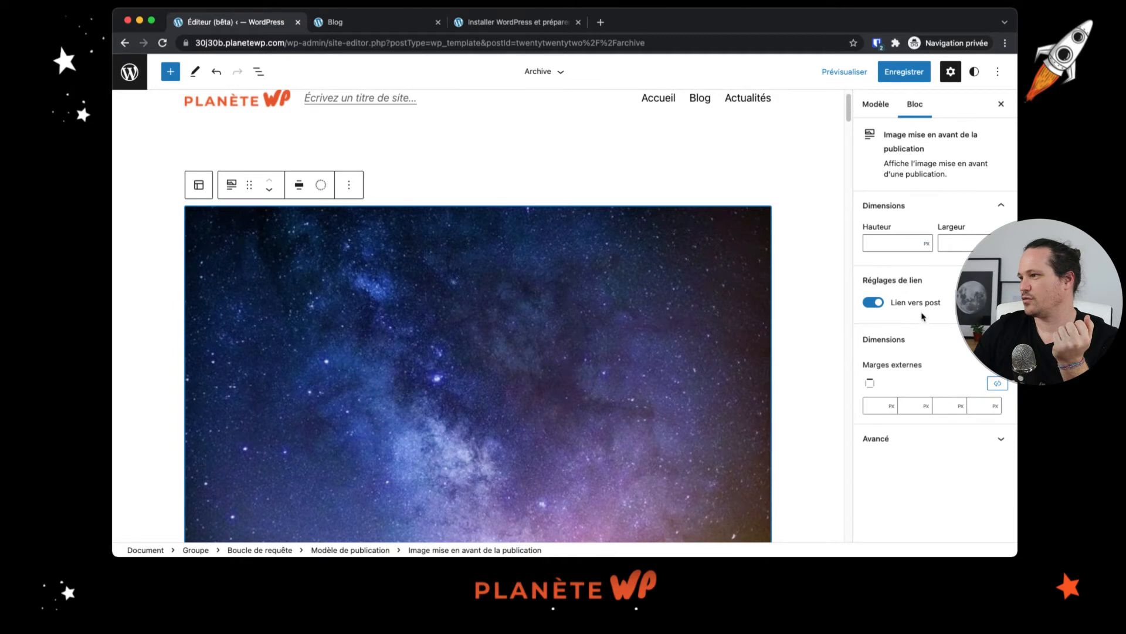
click(868, 449)
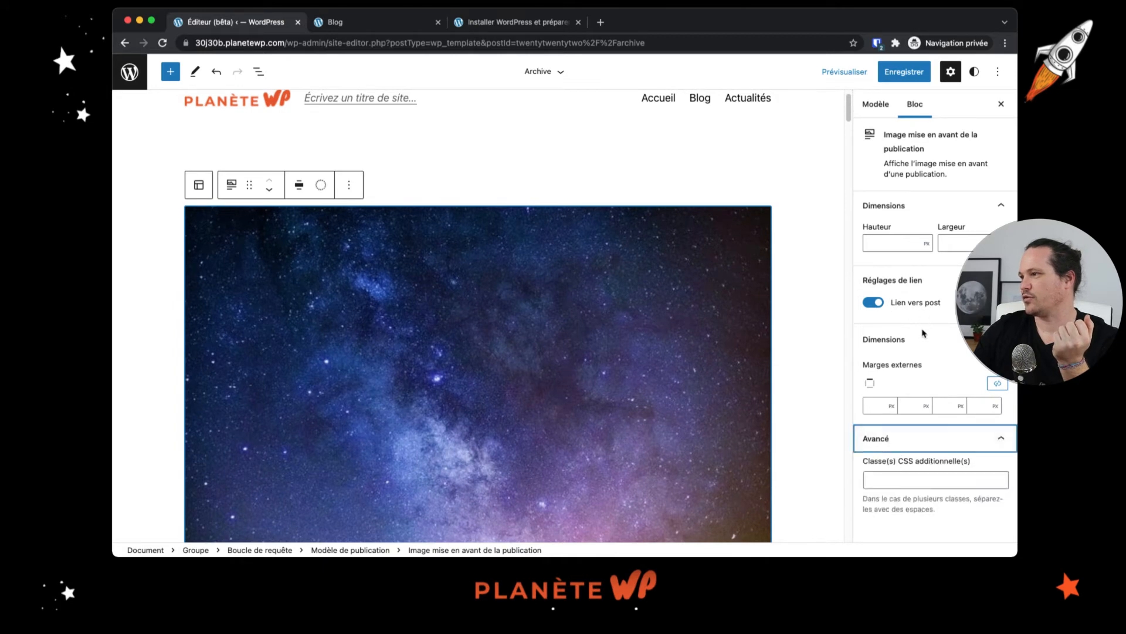
Step: Save the modifications made to the Archive template
click(877, 104)
click(905, 71)
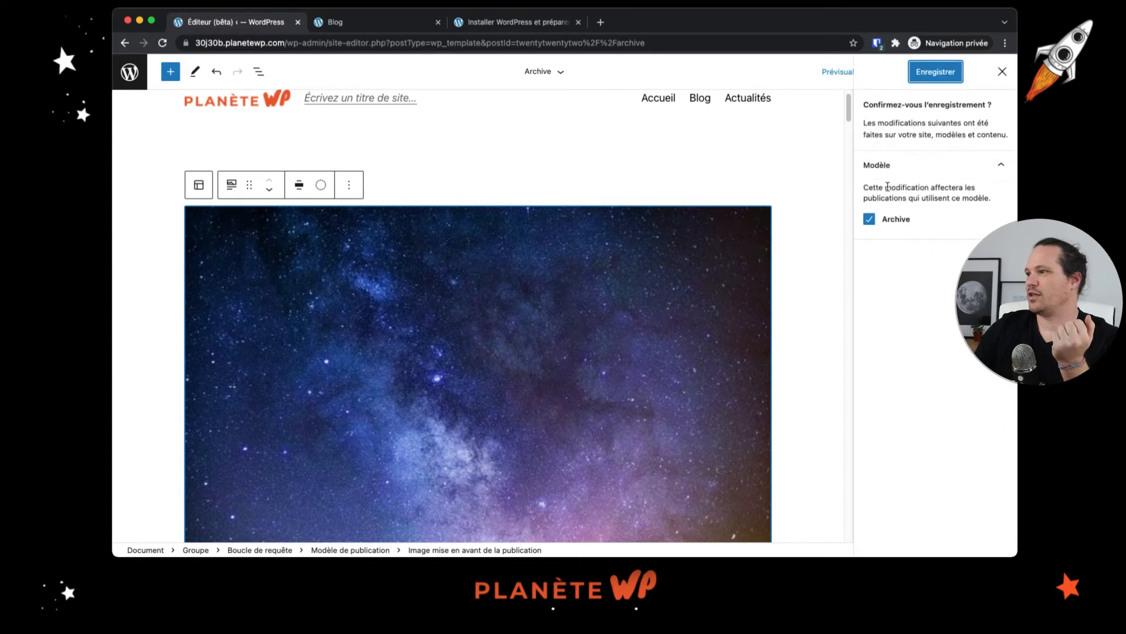
click(936, 72)
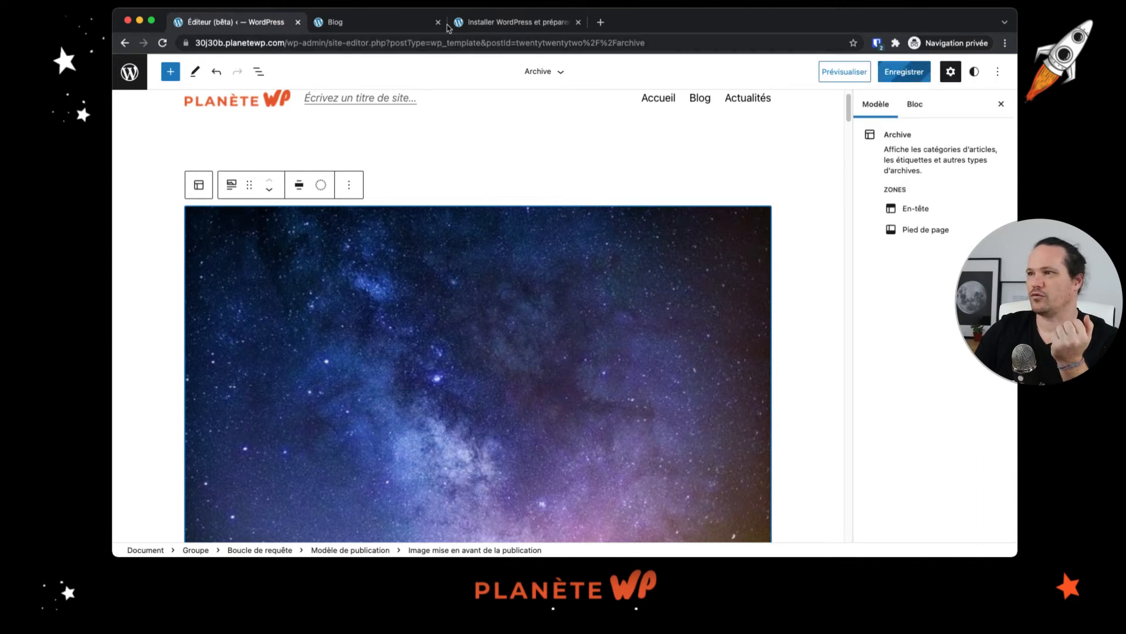
Step: Reload the published Blog category page and review how the articles' images, titles, dates and excerpts are laid out
click(399, 22)
click(163, 44)
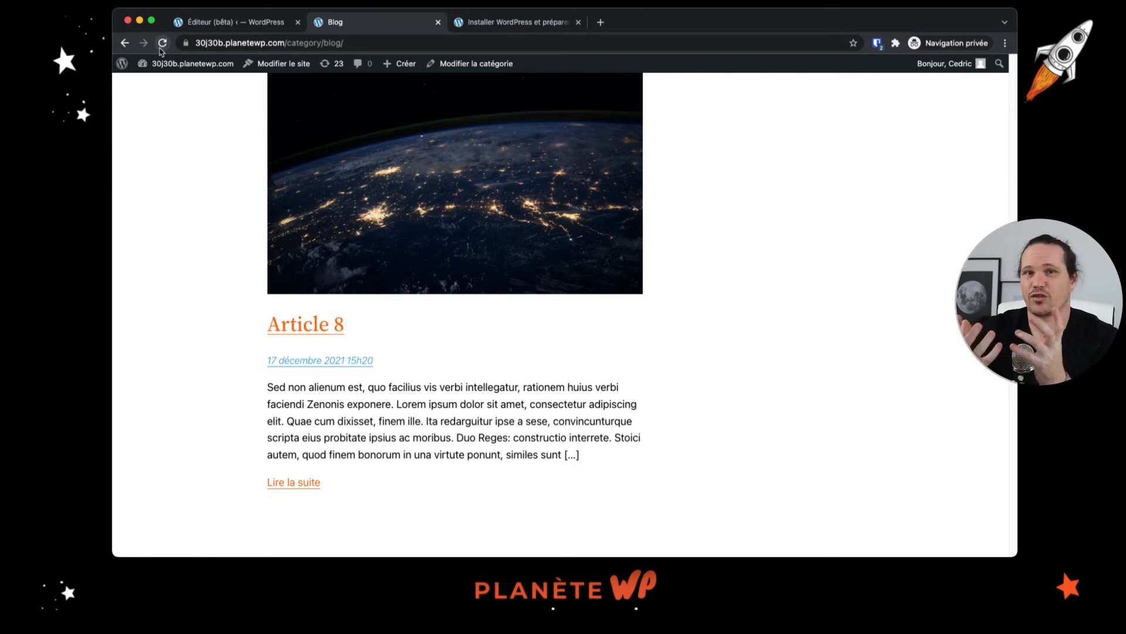
scroll(559, 260, up, 12)
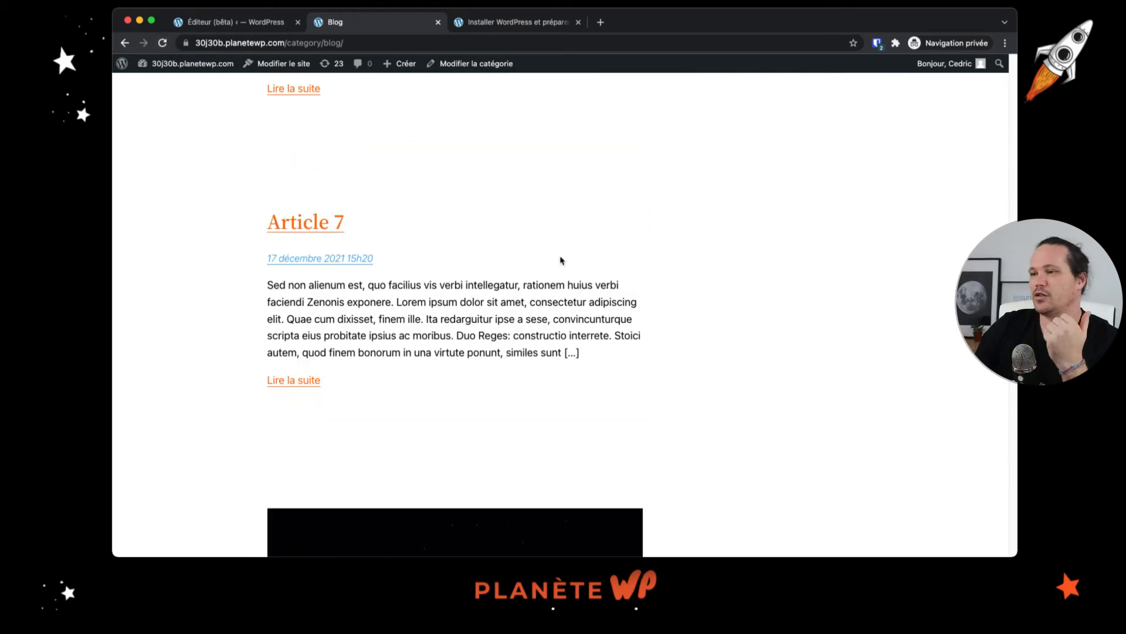
scroll(559, 260, up, 12)
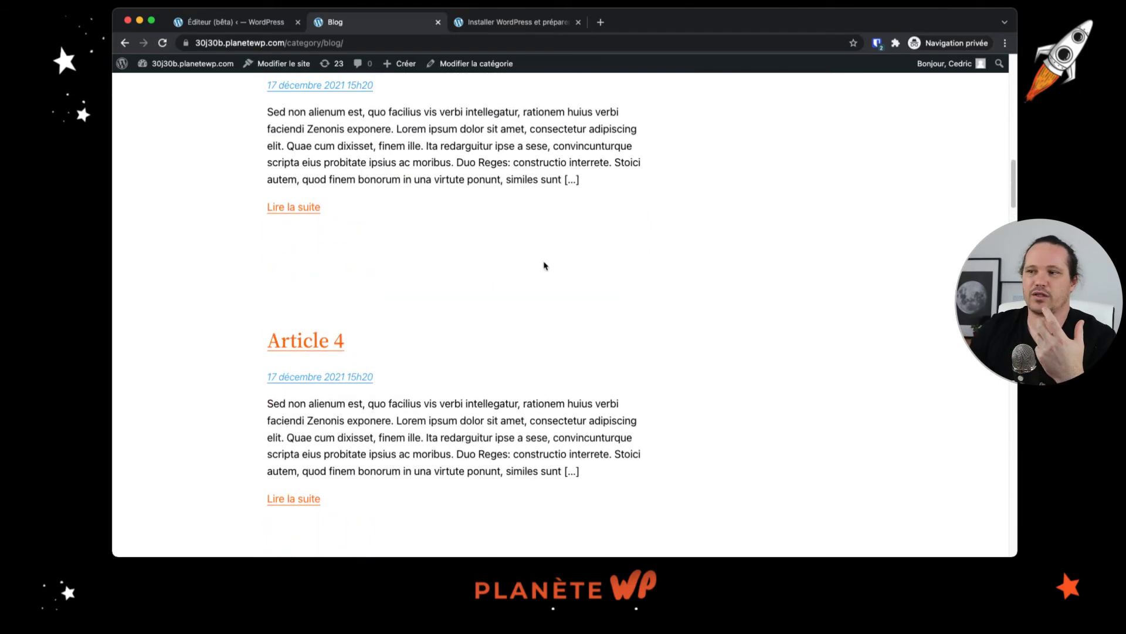
scroll(562, 269, up, 5)
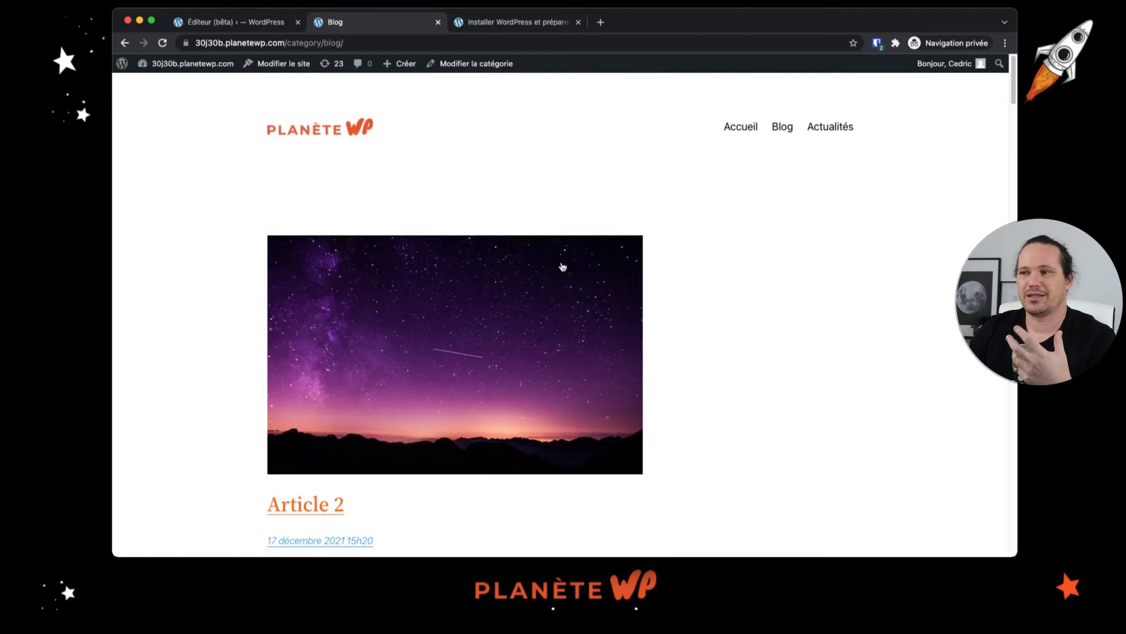
scroll(513, 244, down, 8)
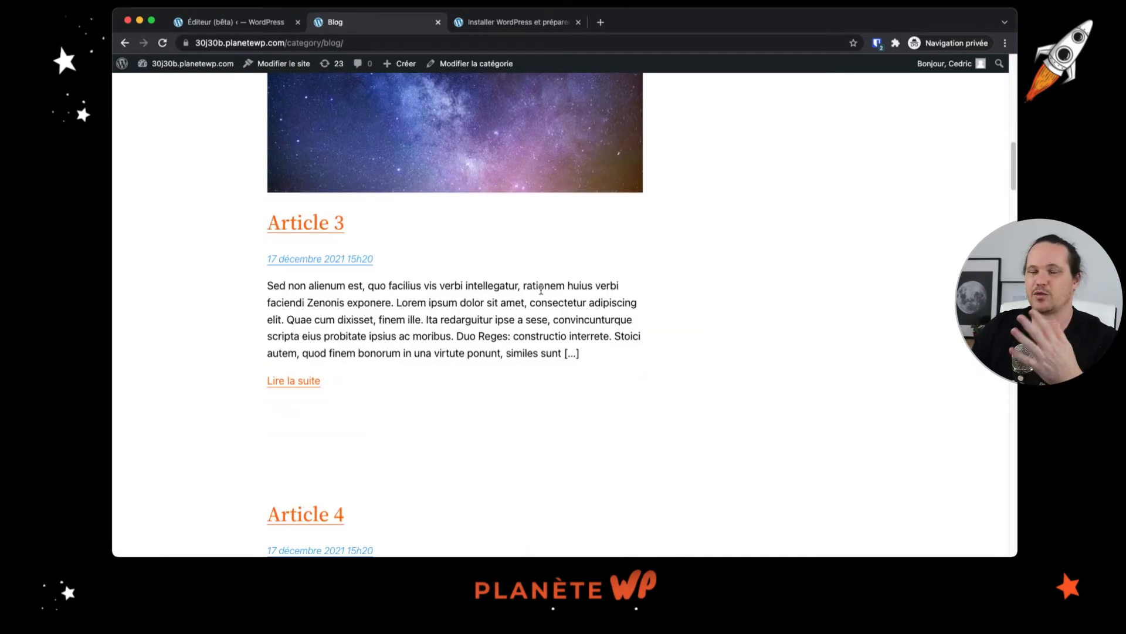
scroll(559, 319, down, 6)
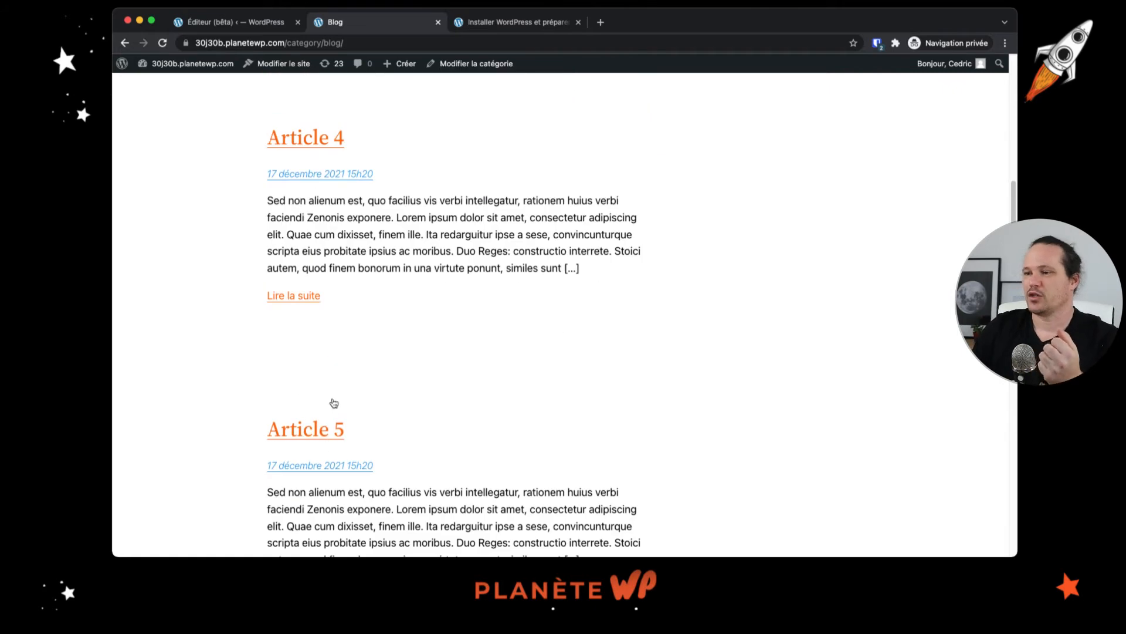
scroll(405, 436, down, 1)
scroll(410, 435, down, 3)
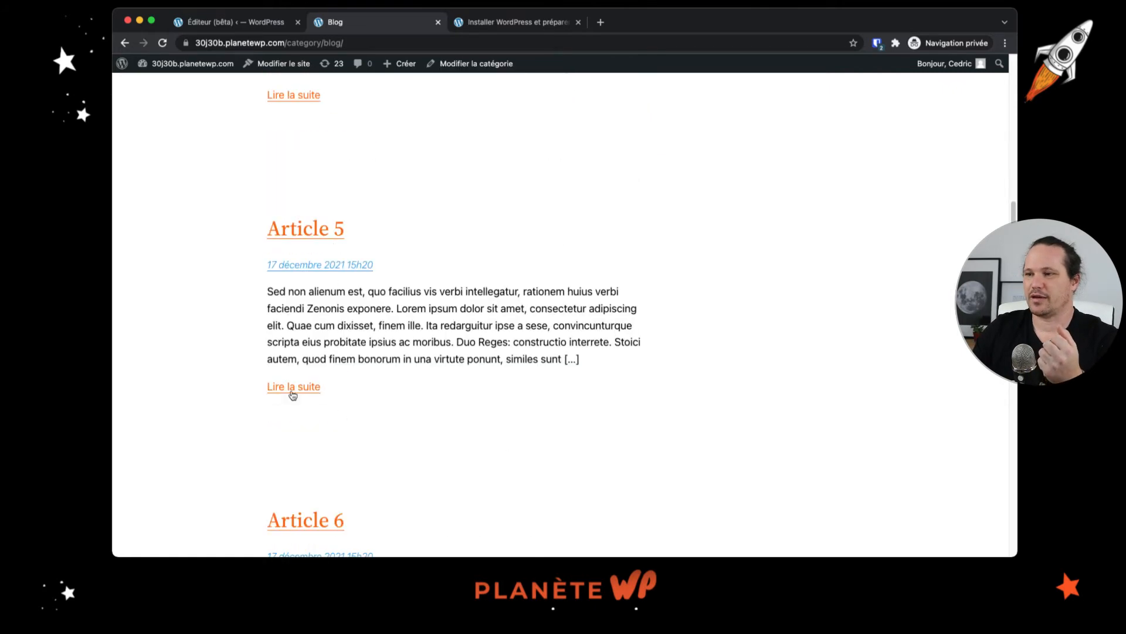
scroll(516, 217, up, 10)
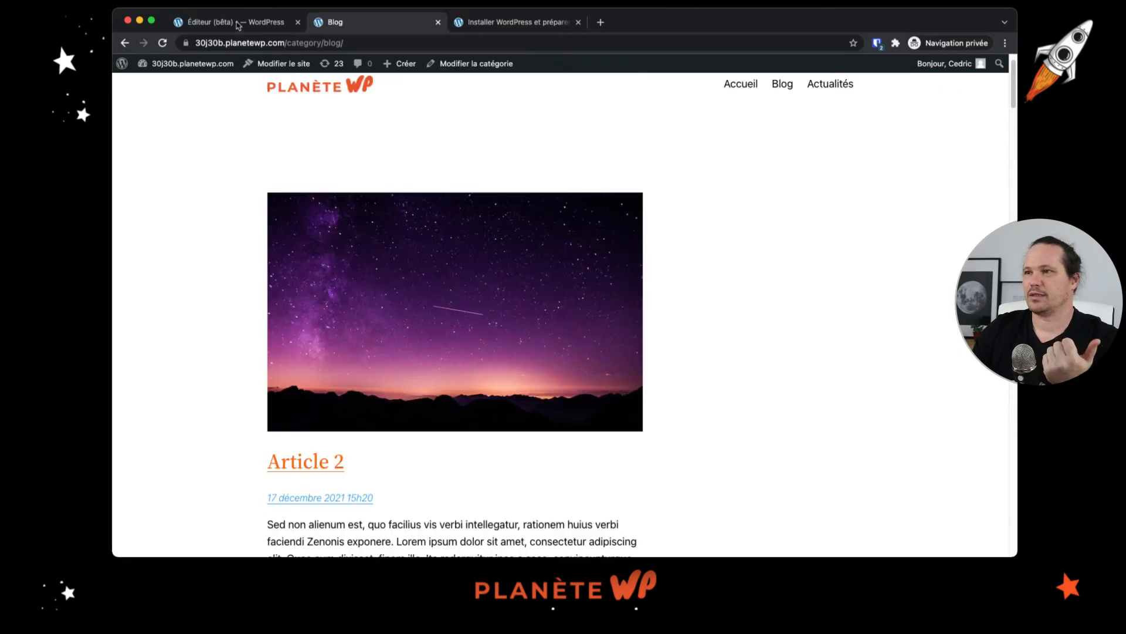
Step: Return to the Archive template in the site editor and inspect its header zone (En-tête) and template summary
click(238, 21)
scroll(352, 158, up, 1)
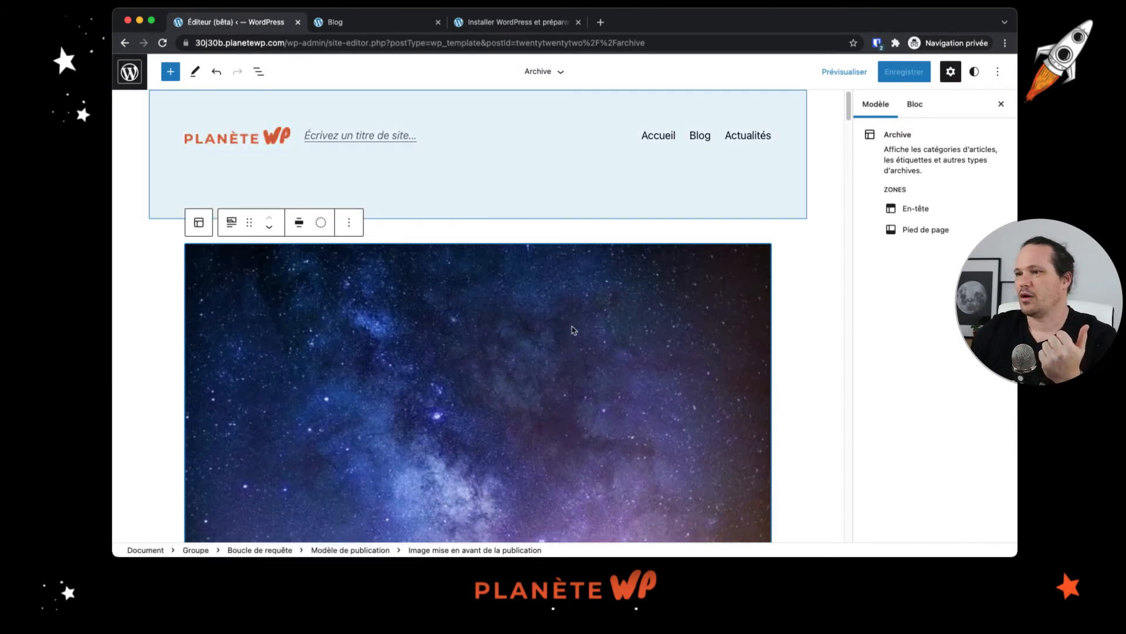
click(808, 232)
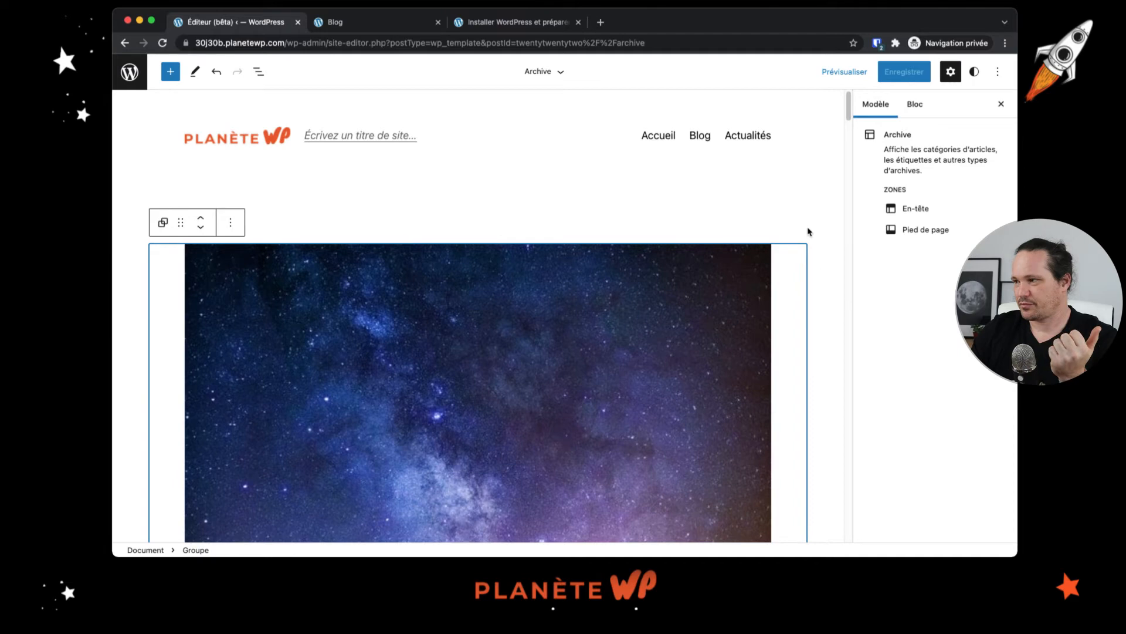
scroll(312, 392, down, 5)
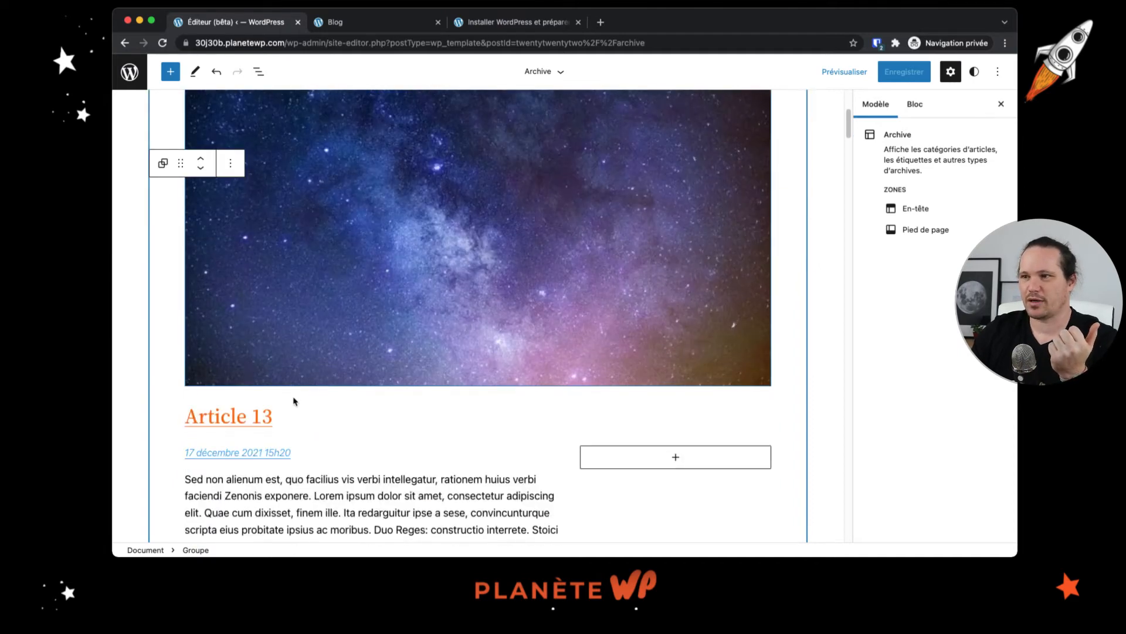
scroll(293, 401, up, 5)
click(425, 218)
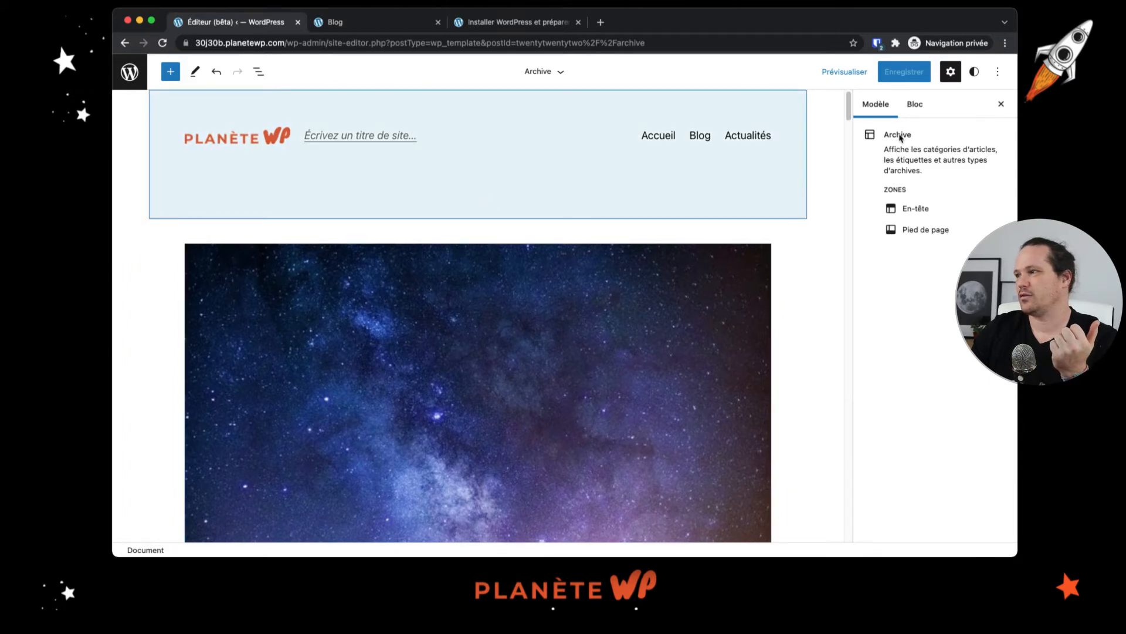
click(914, 208)
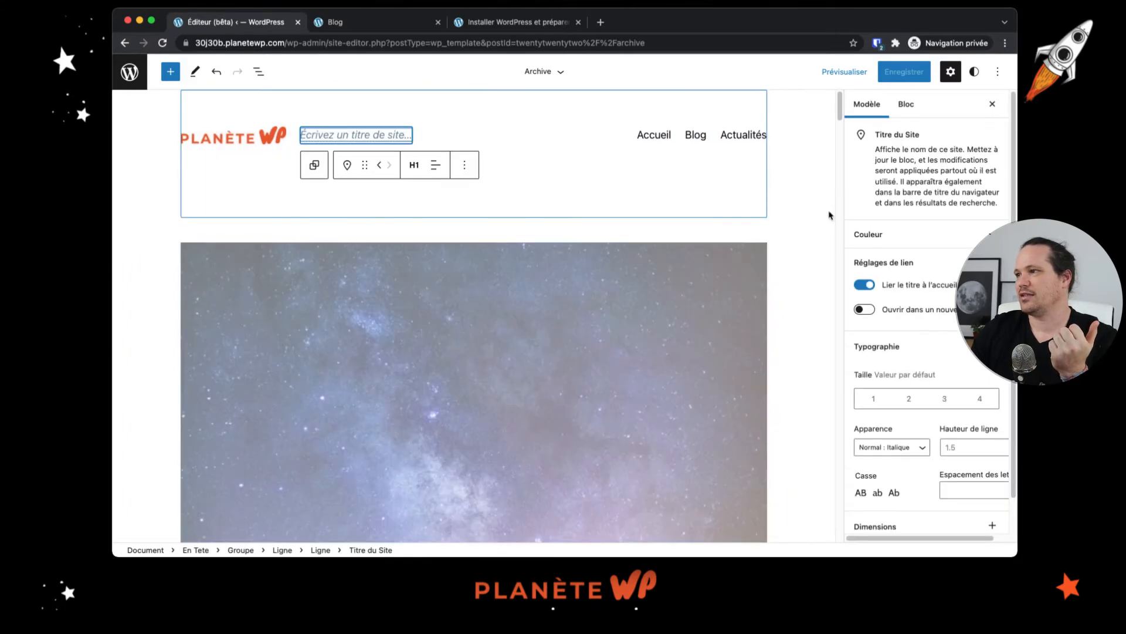
click(864, 105)
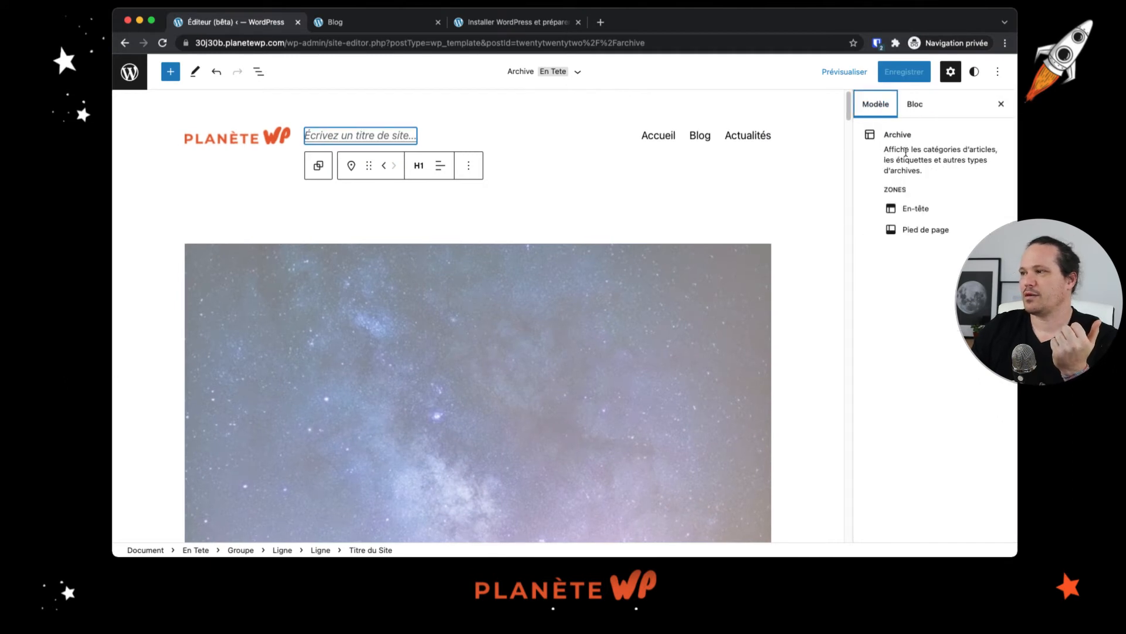
Step: Select the group block that wraps the article list and show its block settings
click(765, 264)
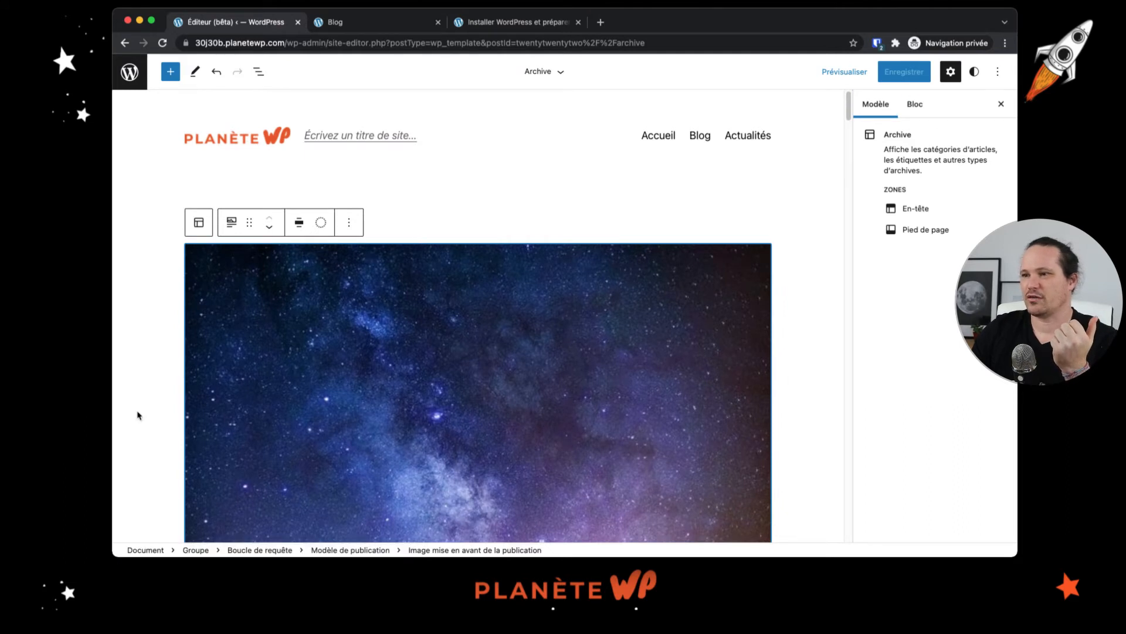
click(156, 268)
scroll(135, 252, down, 3)
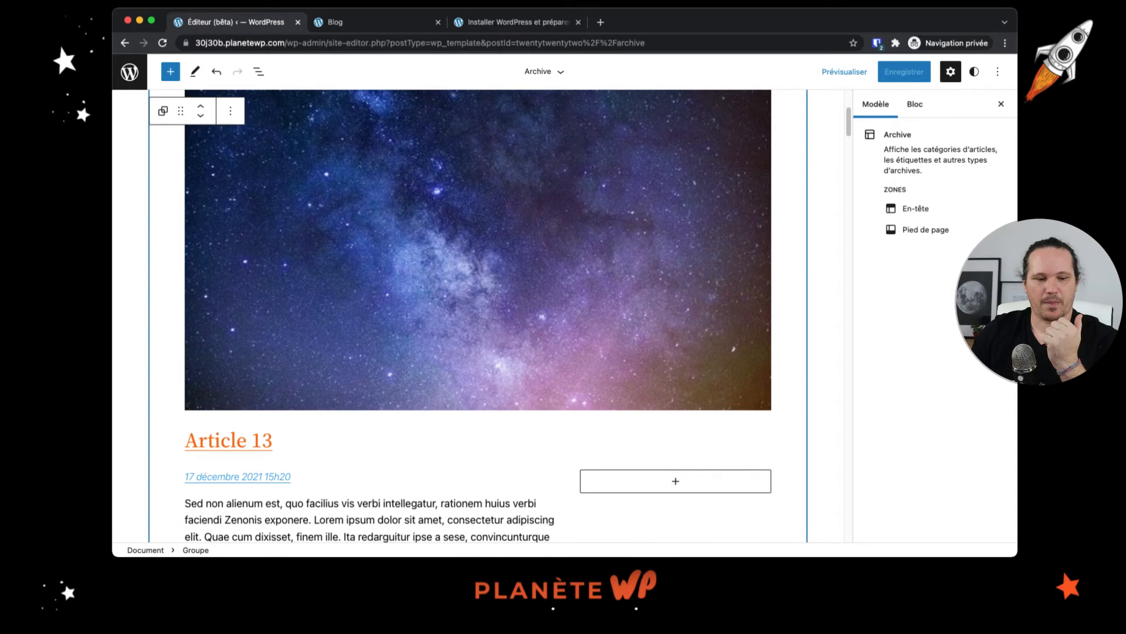
scroll(343, 208, up, 4)
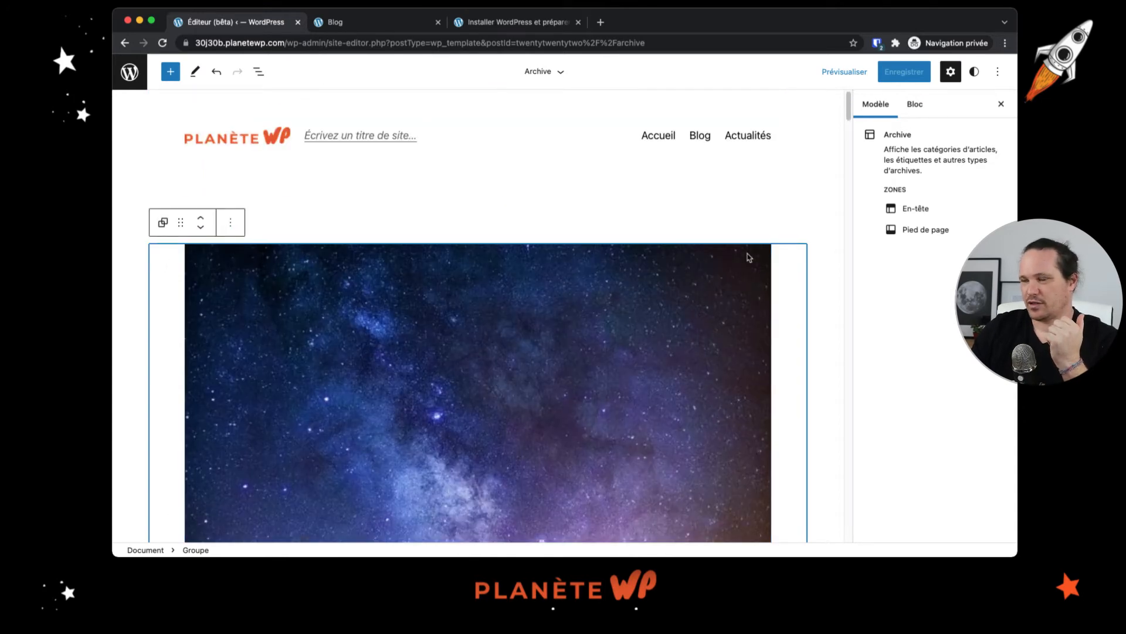
click(244, 214)
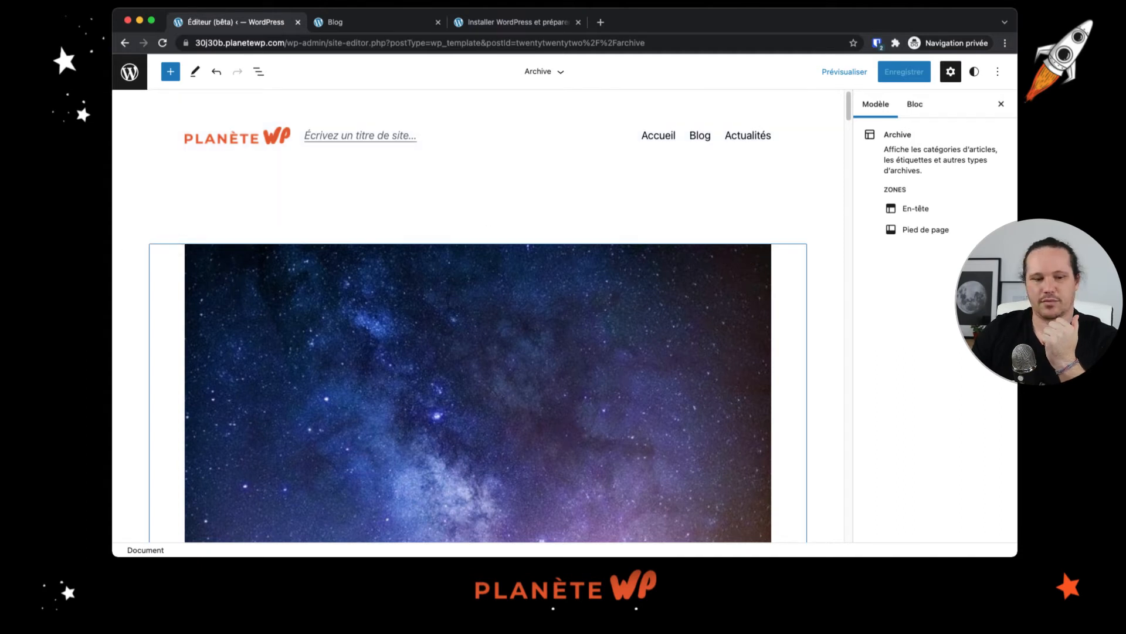
click(169, 254)
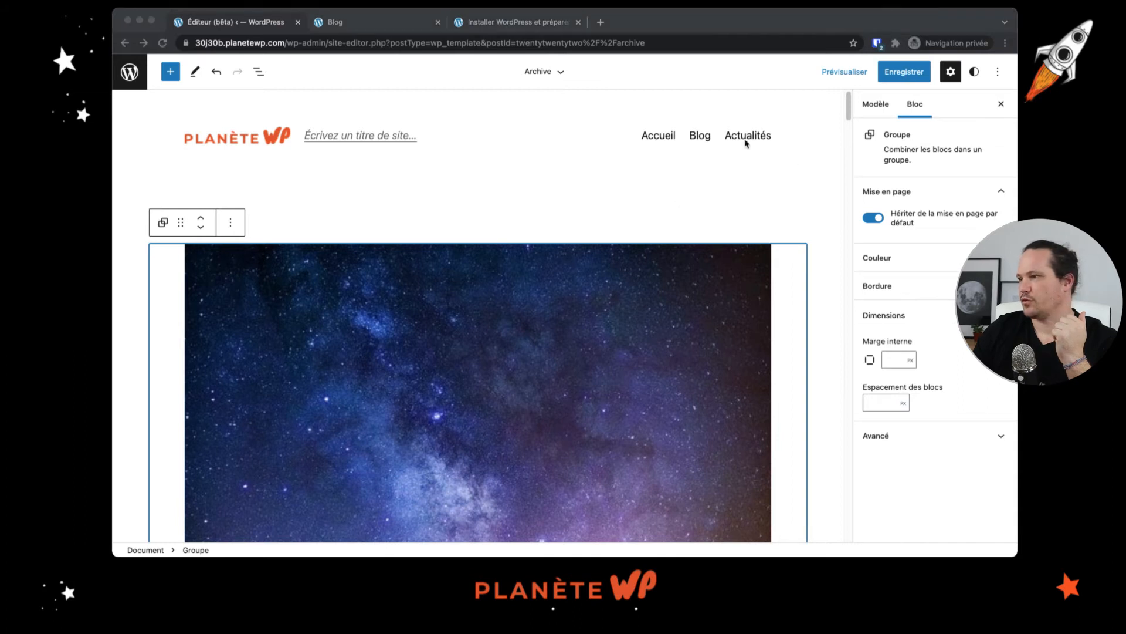
Step: Review the template's block structure in the list view and select the Boucle de requête block there
click(258, 73)
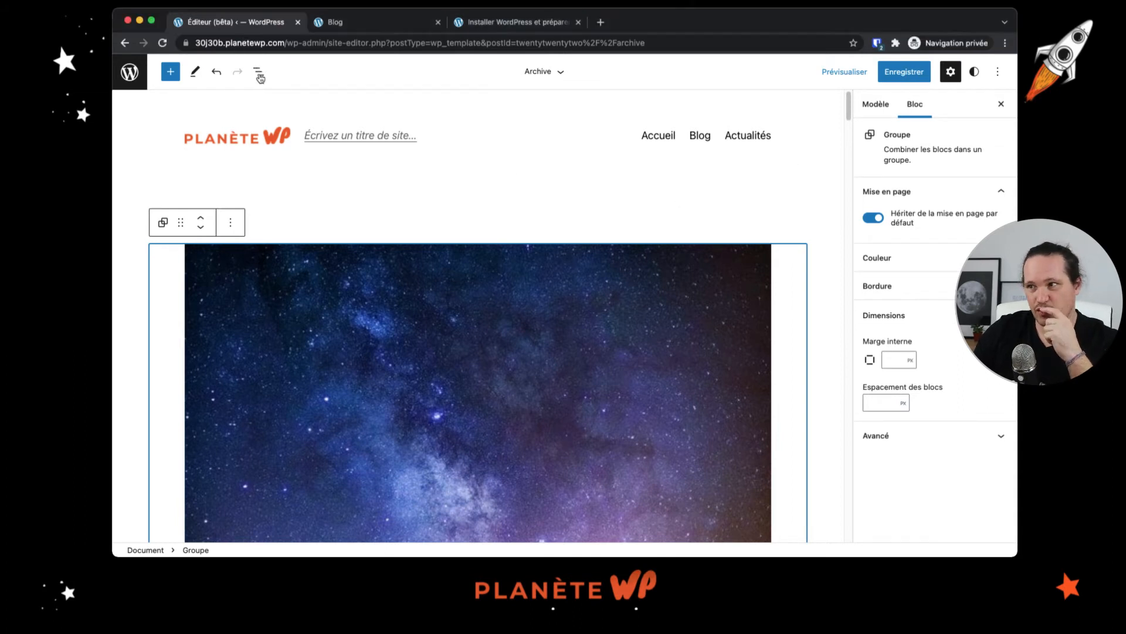
click(259, 72)
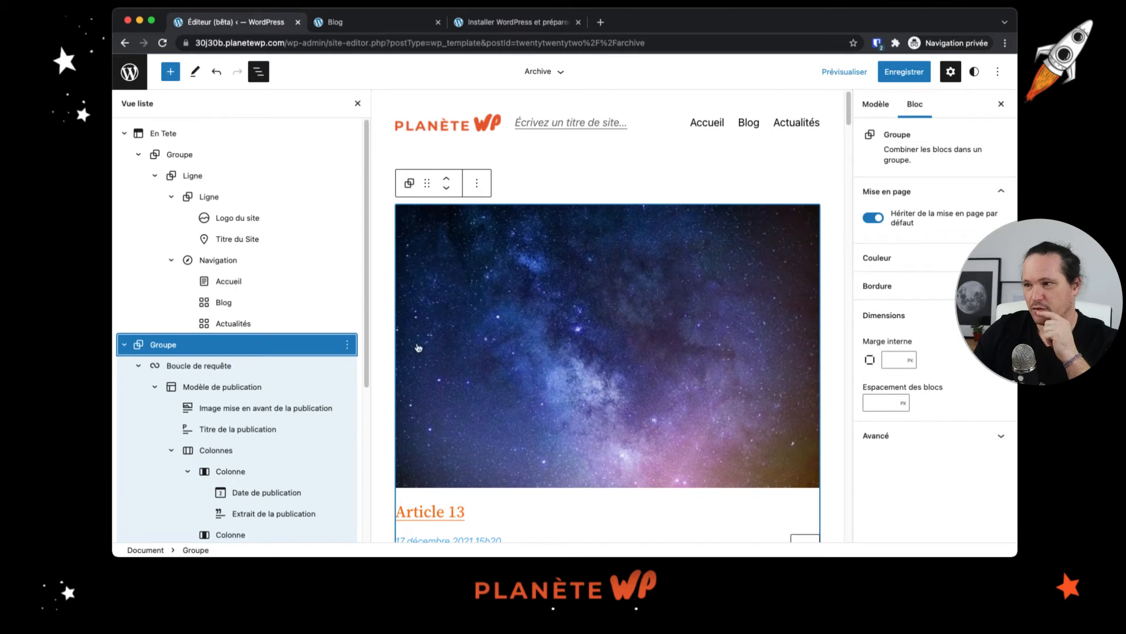
scroll(253, 388, down, 5)
scroll(260, 388, up, 5)
scroll(417, 363, down, 2)
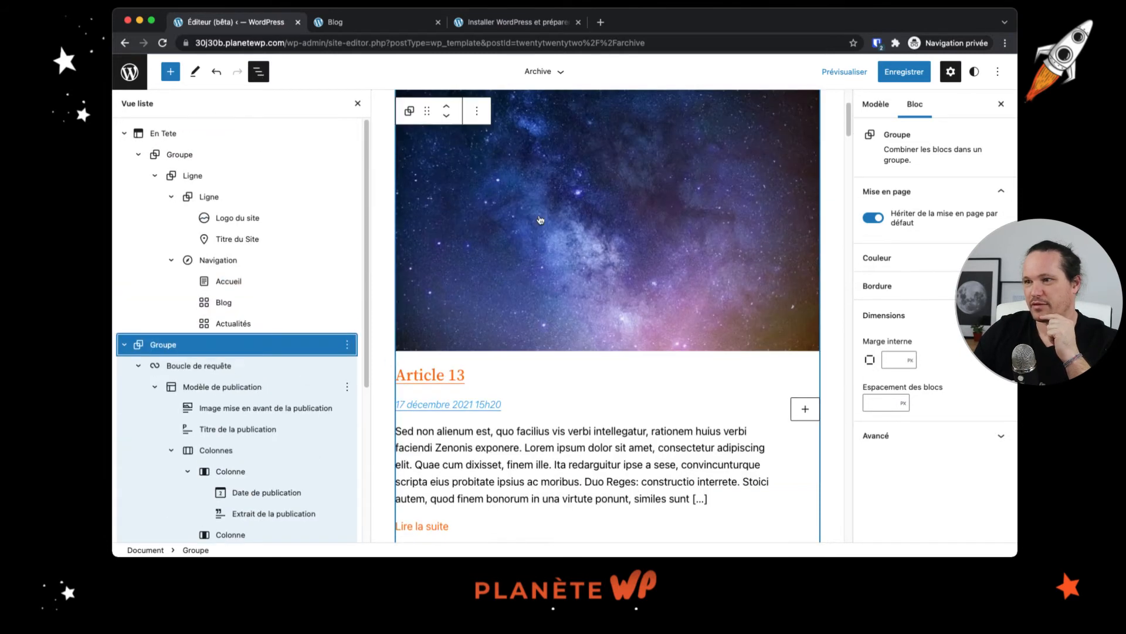
scroll(534, 207, up, 2)
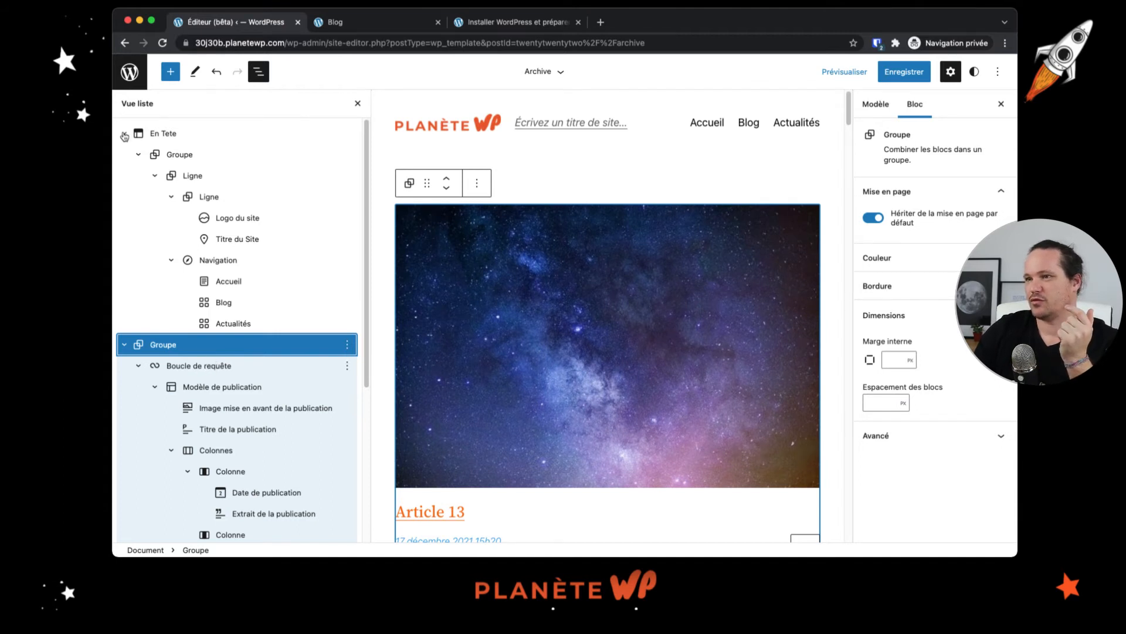
click(223, 365)
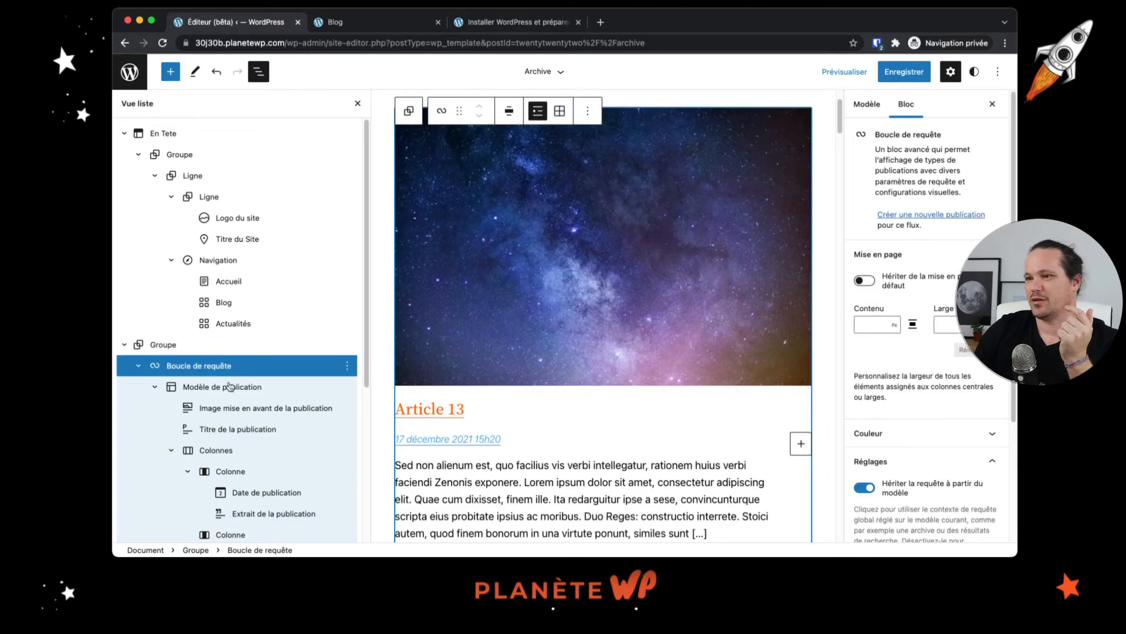
click(259, 77)
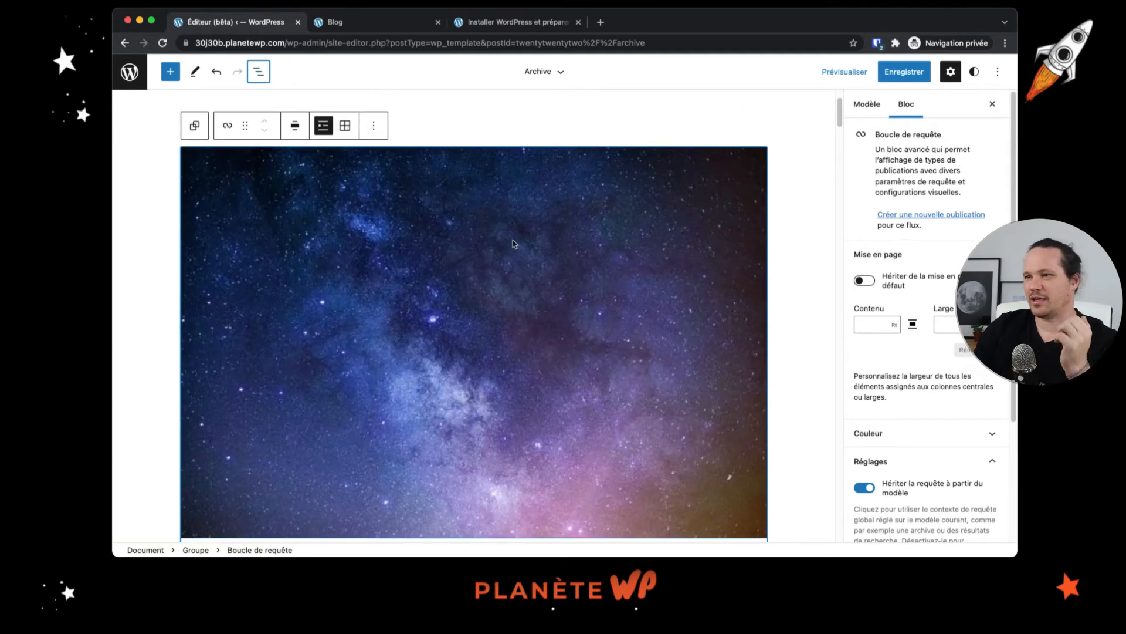
Step: Switch the Boucle de requête block to the grid layout and look over the article columns
scroll(524, 237, down, 1)
scroll(524, 238, down, 2)
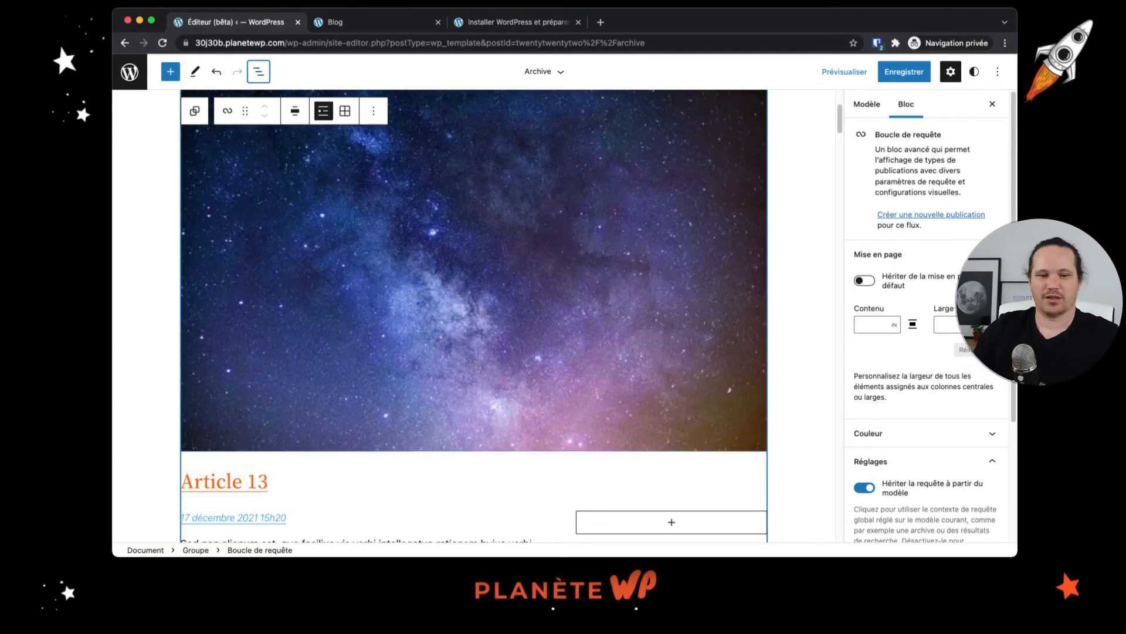
scroll(628, 253, down, 3)
scroll(628, 252, down, 5)
scroll(628, 252, up, 10)
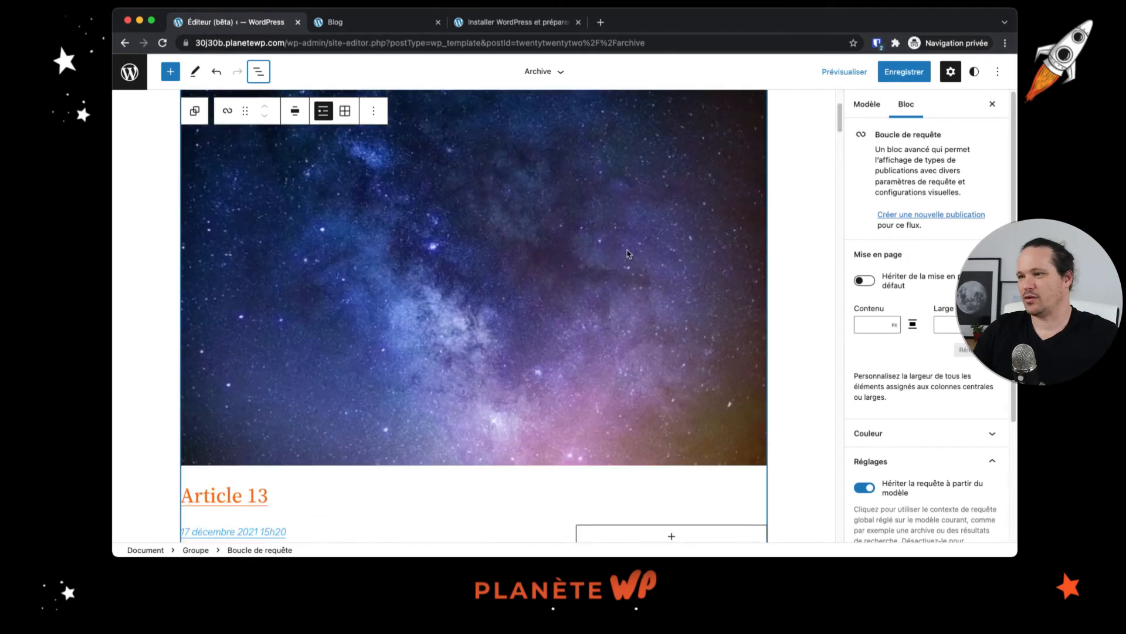
click(346, 222)
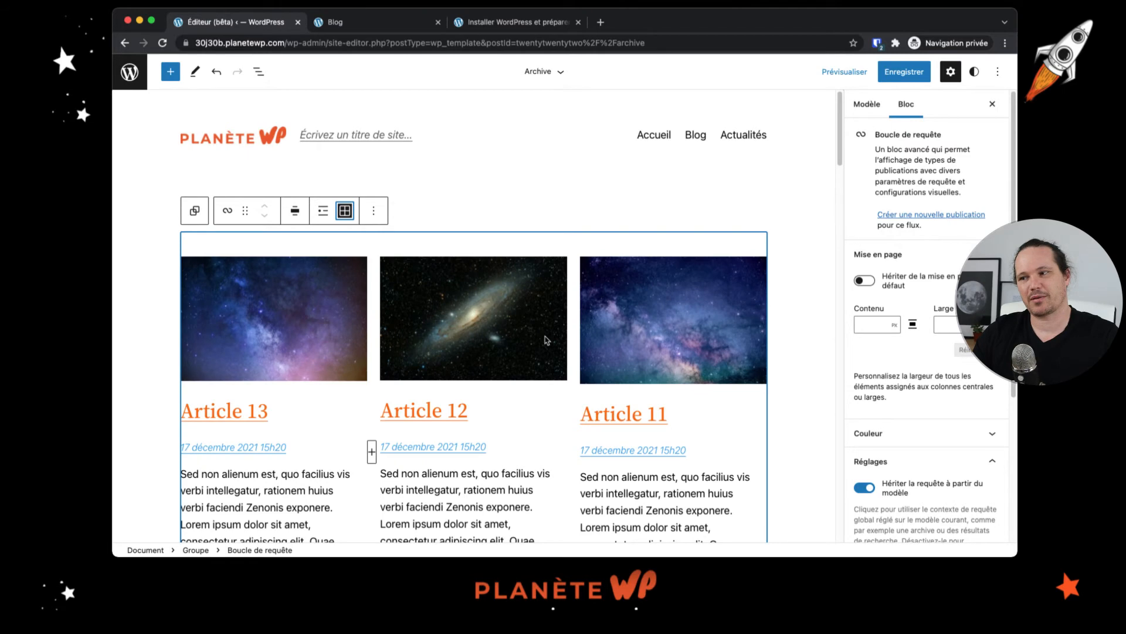
scroll(545, 339, down, 2)
scroll(546, 339, down, 5)
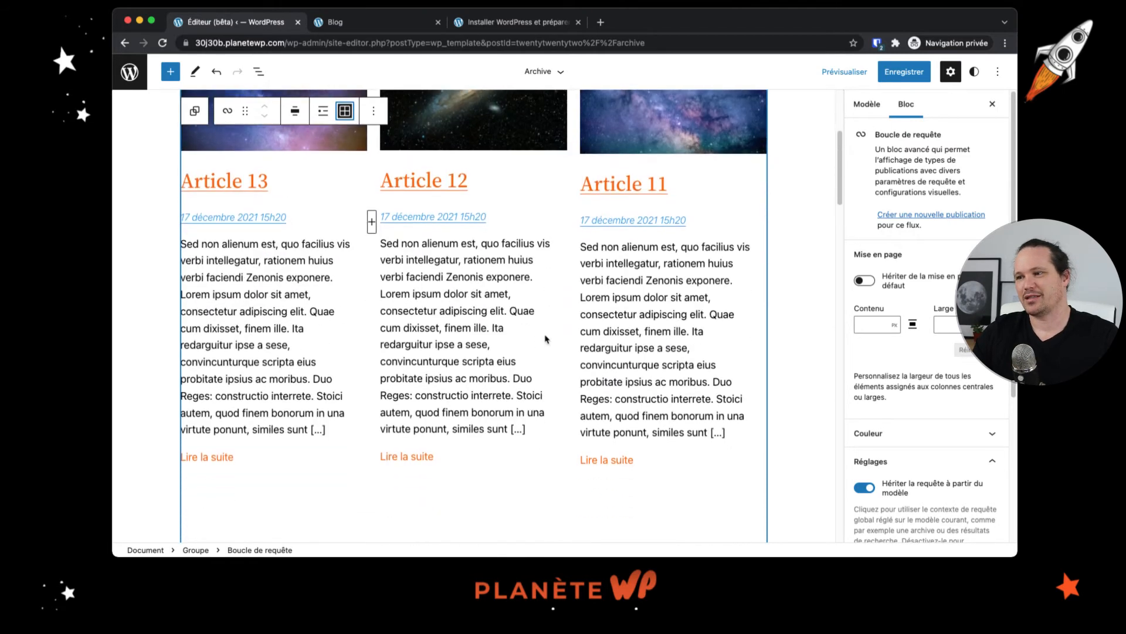
scroll(546, 339, down, 1)
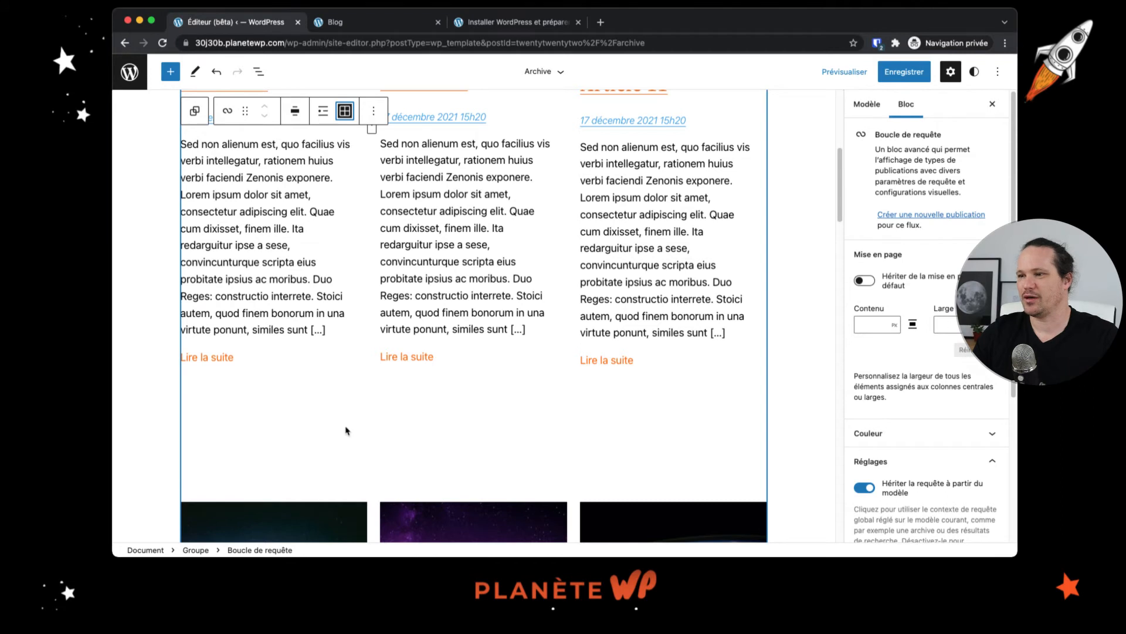
Step: Inspect the article grid by selecting the Modèle de publication block and the group block that wraps it
click(500, 350)
scroll(500, 350, down, 5)
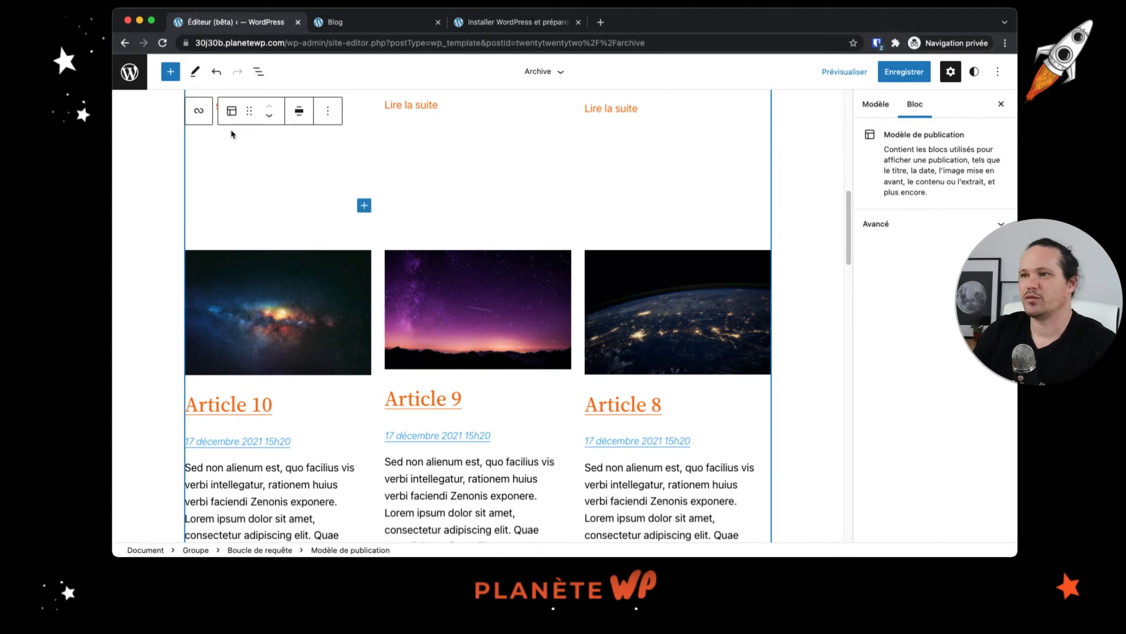
click(149, 205)
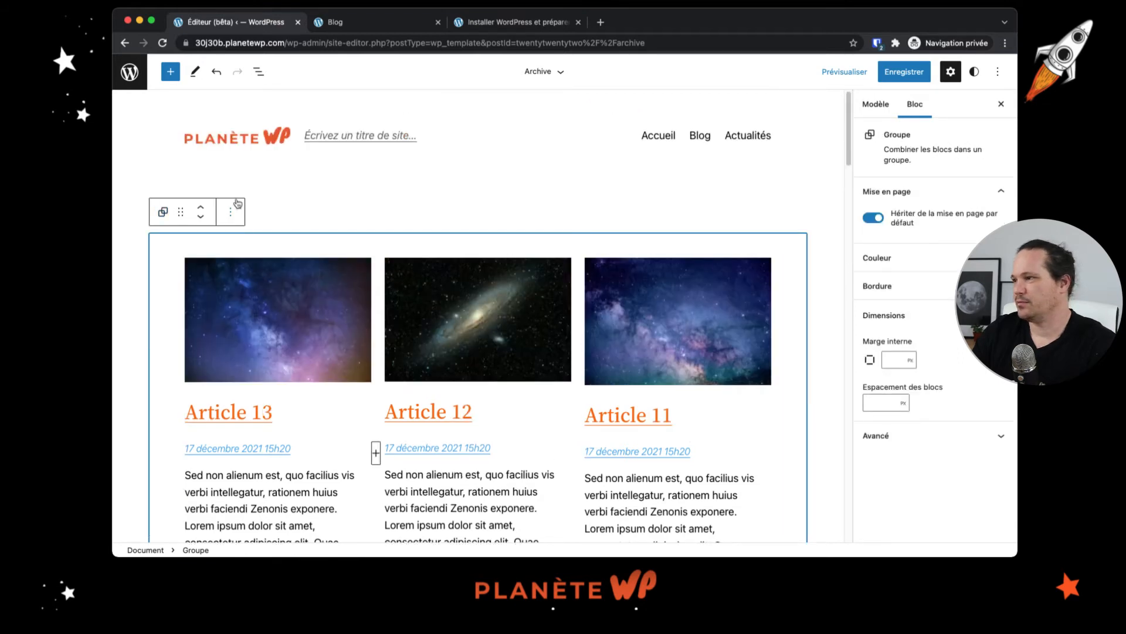
scroll(431, 245, down, 4)
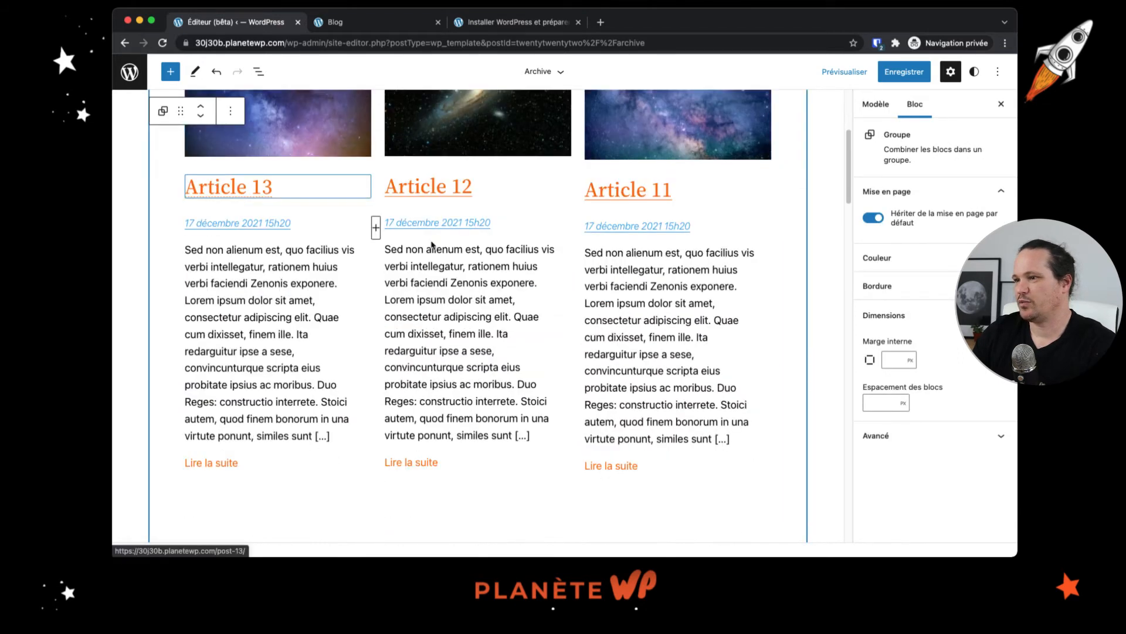
scroll(437, 283, down, 2)
scroll(443, 305, up, 6)
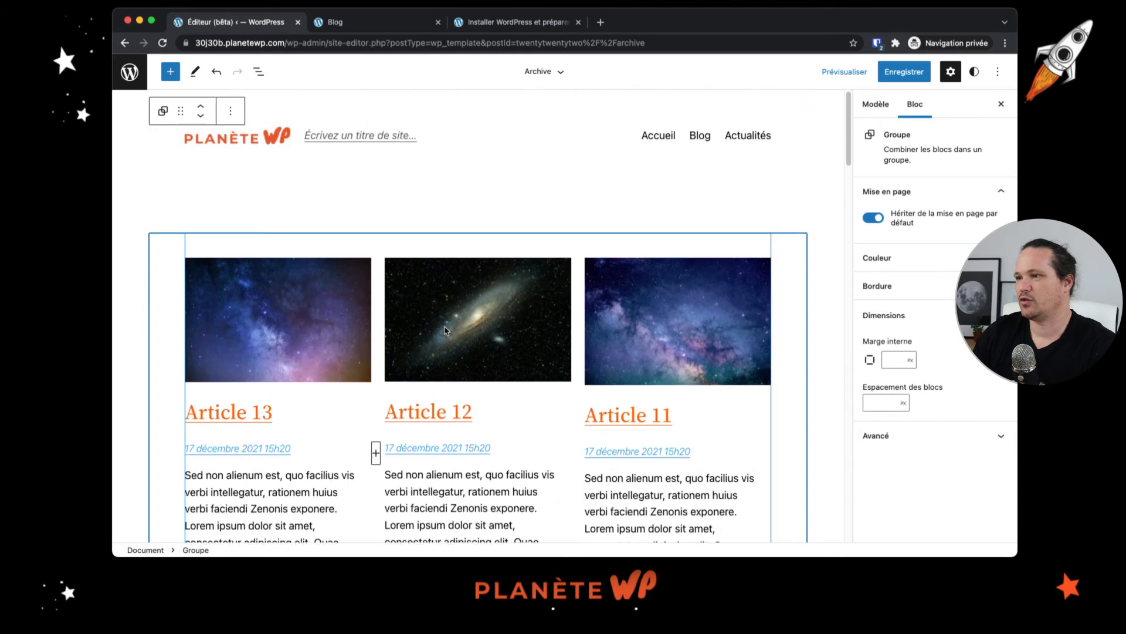
scroll(446, 322, down, 2)
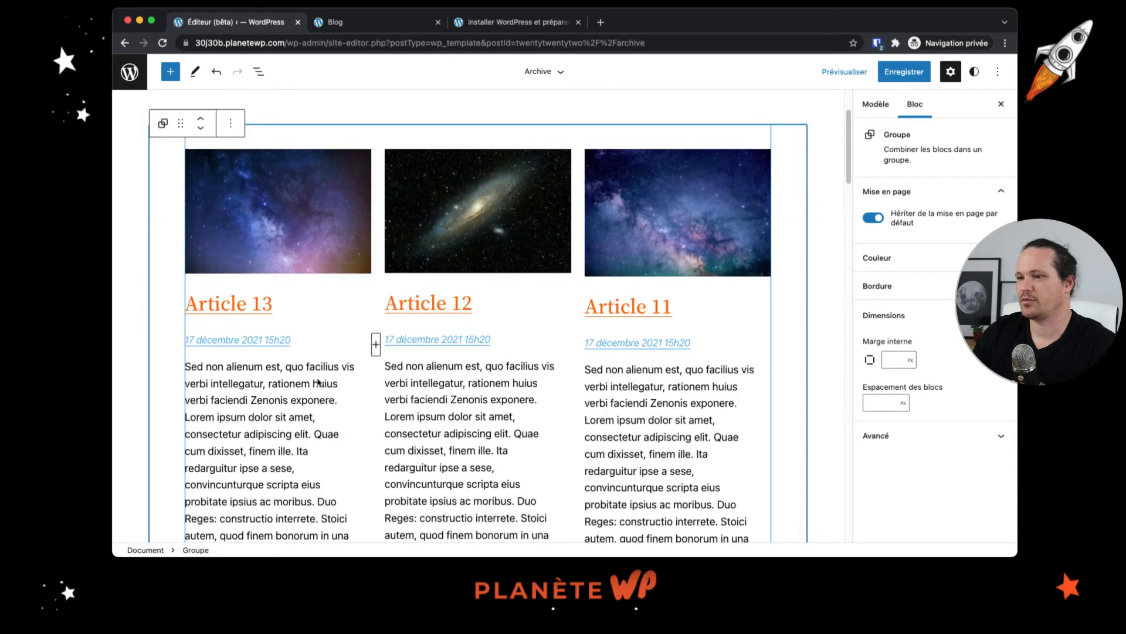
Step: Select Article 13's excerpt block and examine its advanced settings, block options and text alignment choices
click(251, 404)
scroll(294, 402, down, 2)
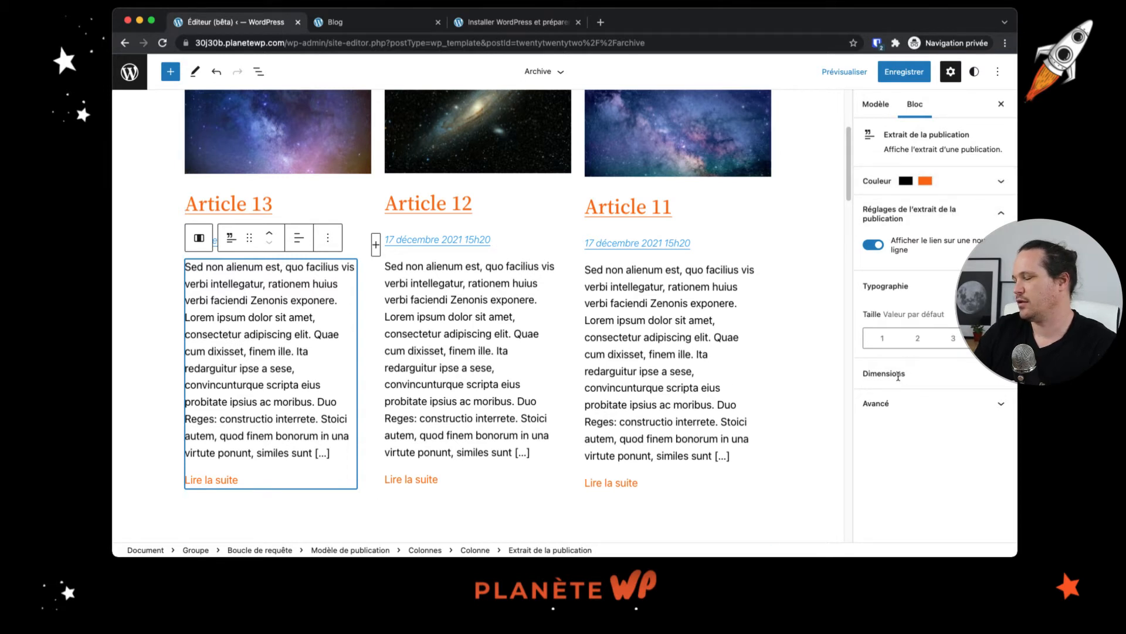
click(891, 406)
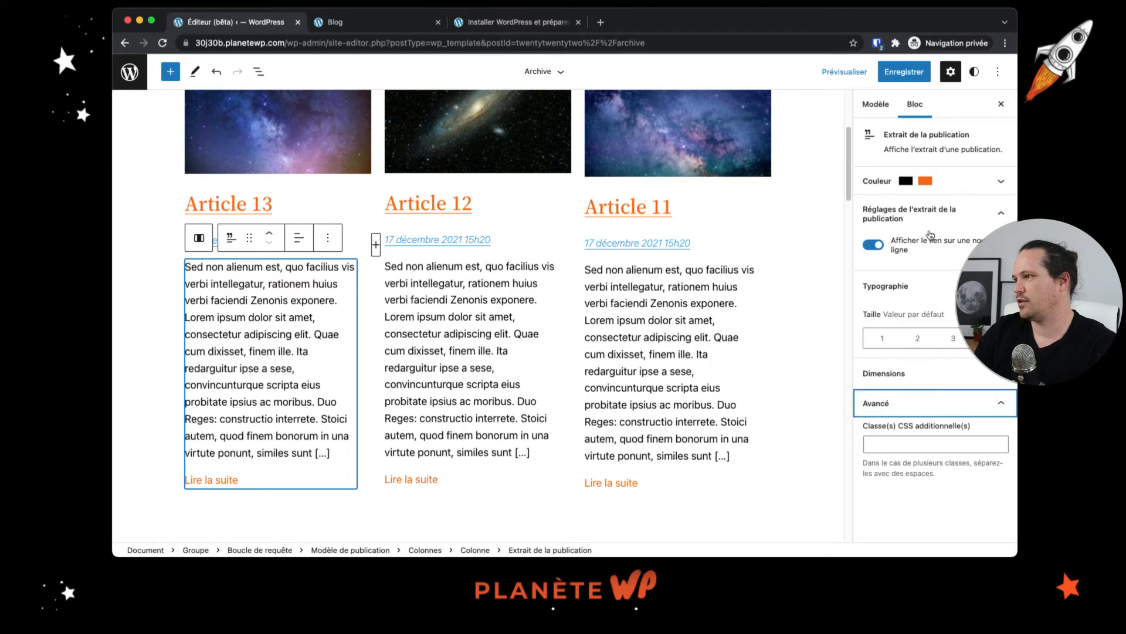
click(867, 105)
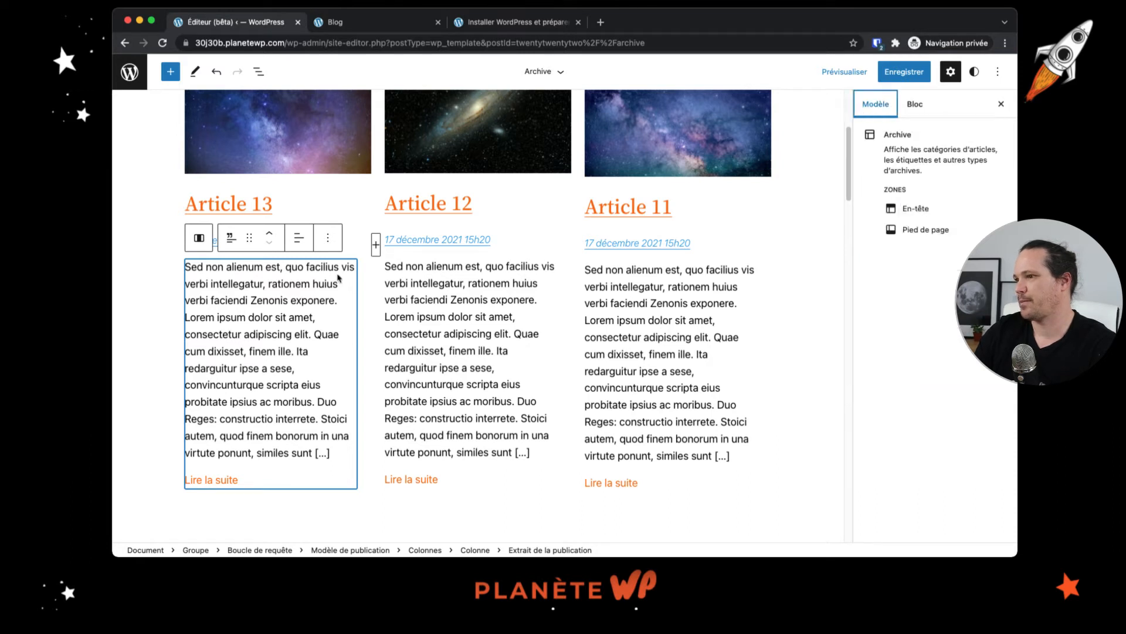
click(328, 239)
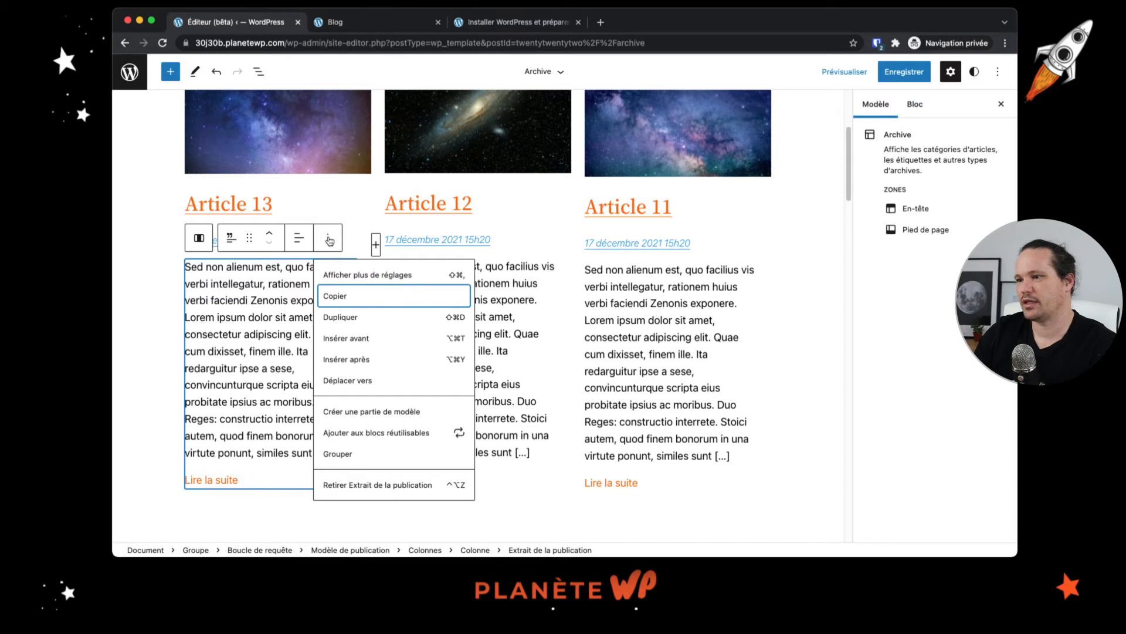
click(230, 241)
click(228, 242)
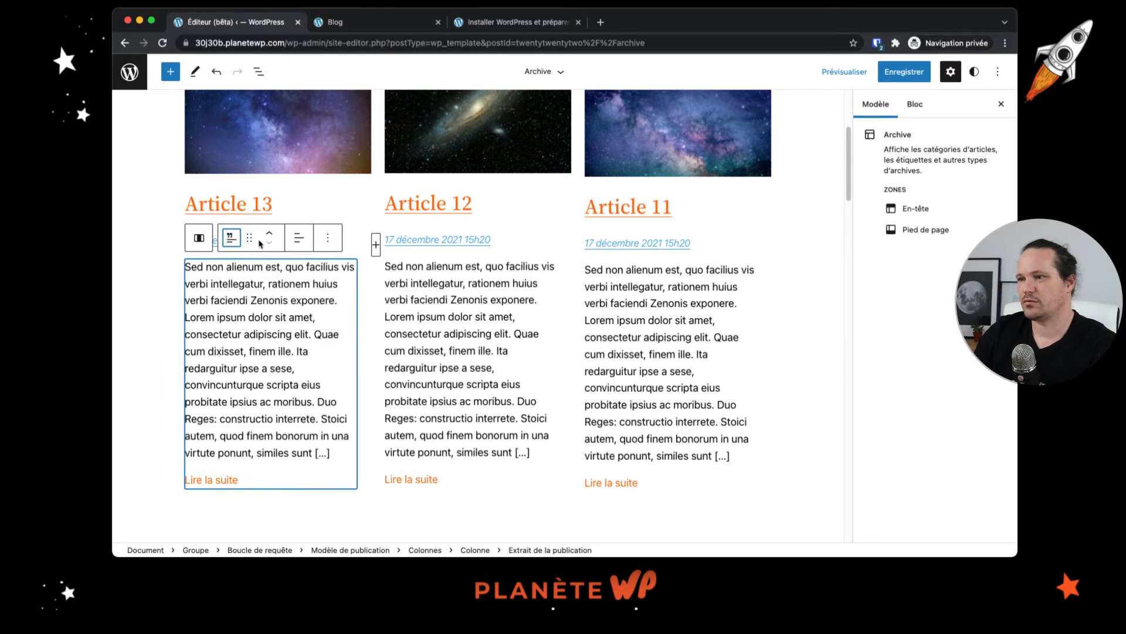
click(299, 242)
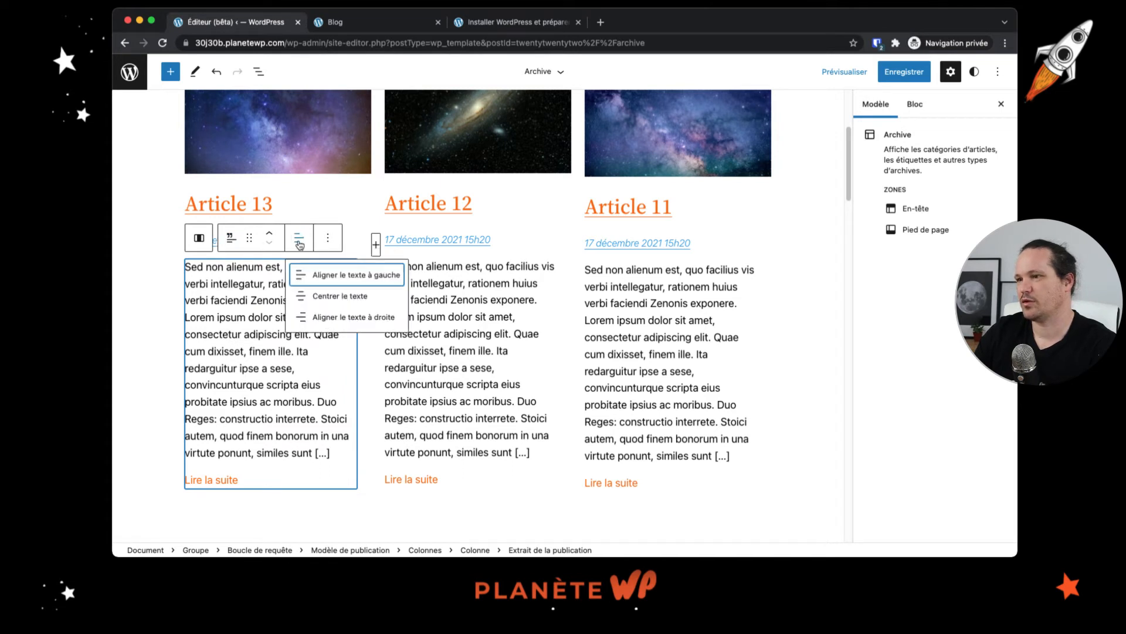
click(300, 245)
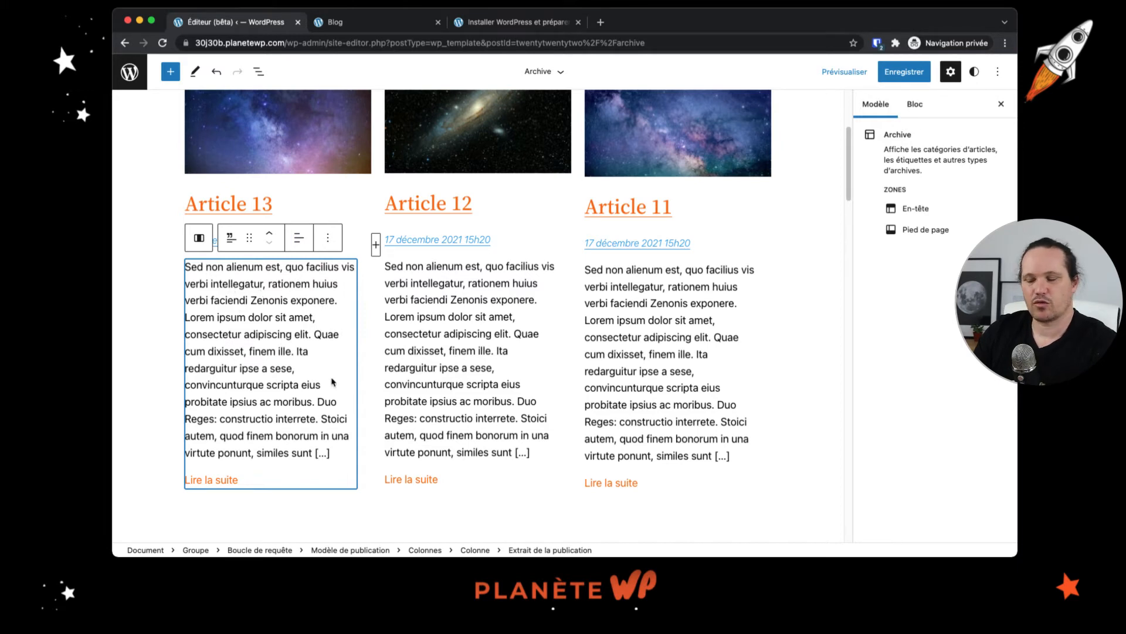
Step: Look over the rows of articles, select Article 7's empty featured image block and check its options and transform choices
scroll(332, 382, down, 15)
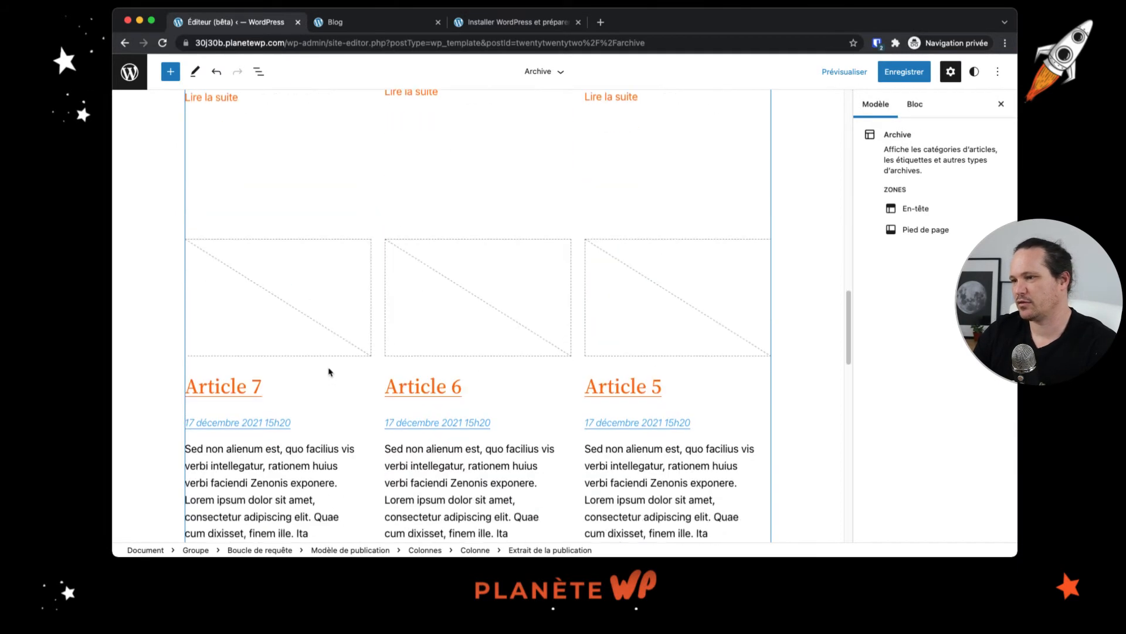
scroll(329, 371, up, 18)
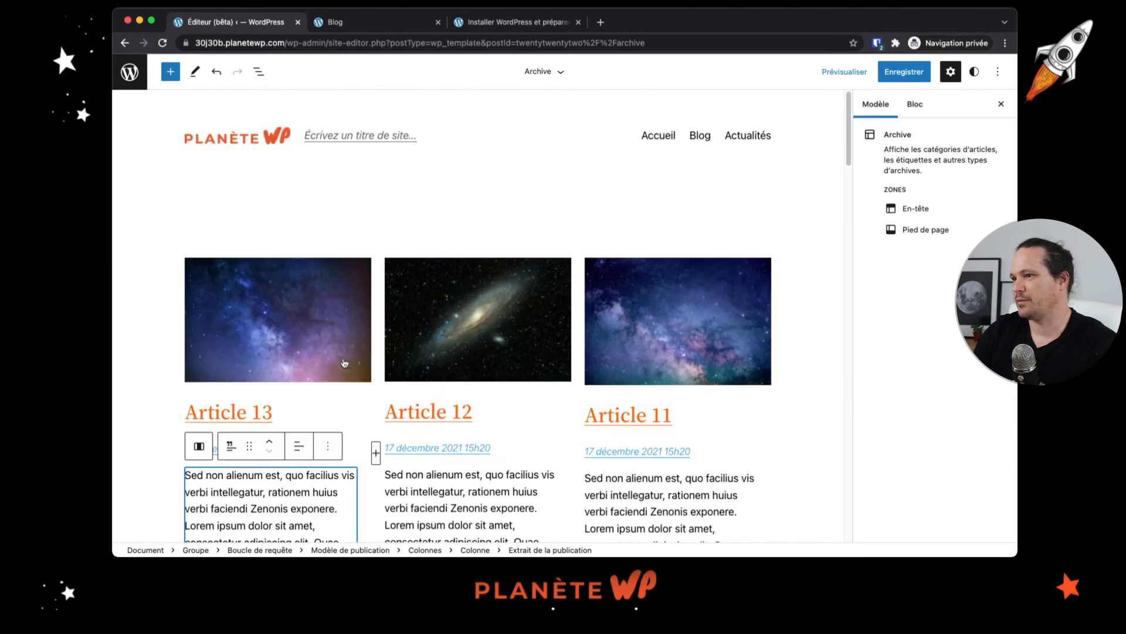
scroll(350, 356, down, 12)
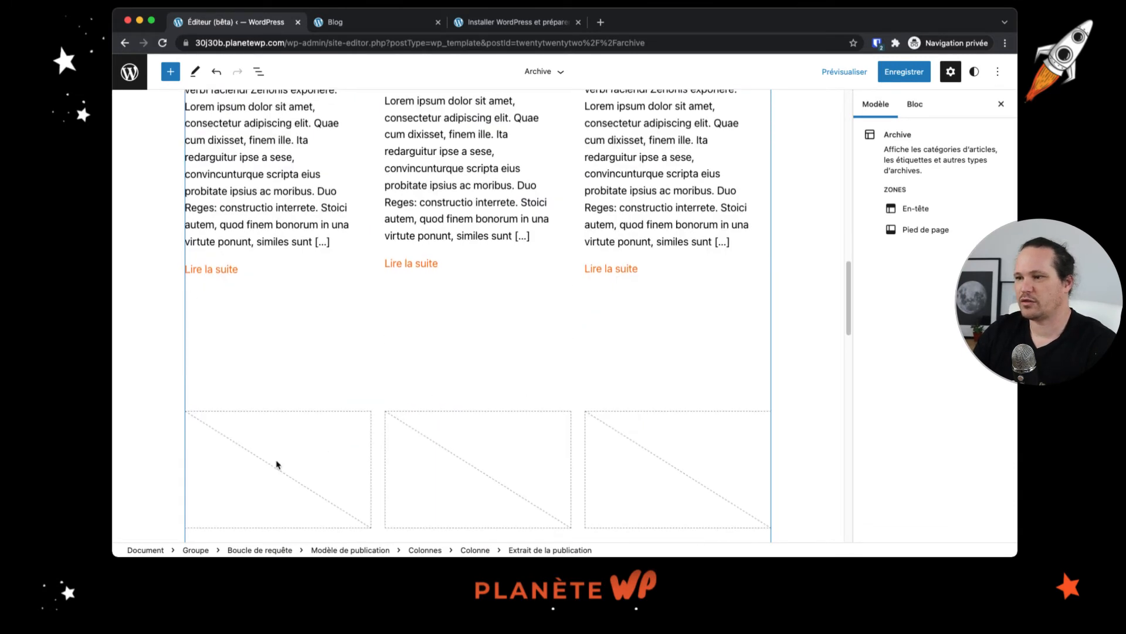
click(277, 464)
scroll(277, 465, down, 5)
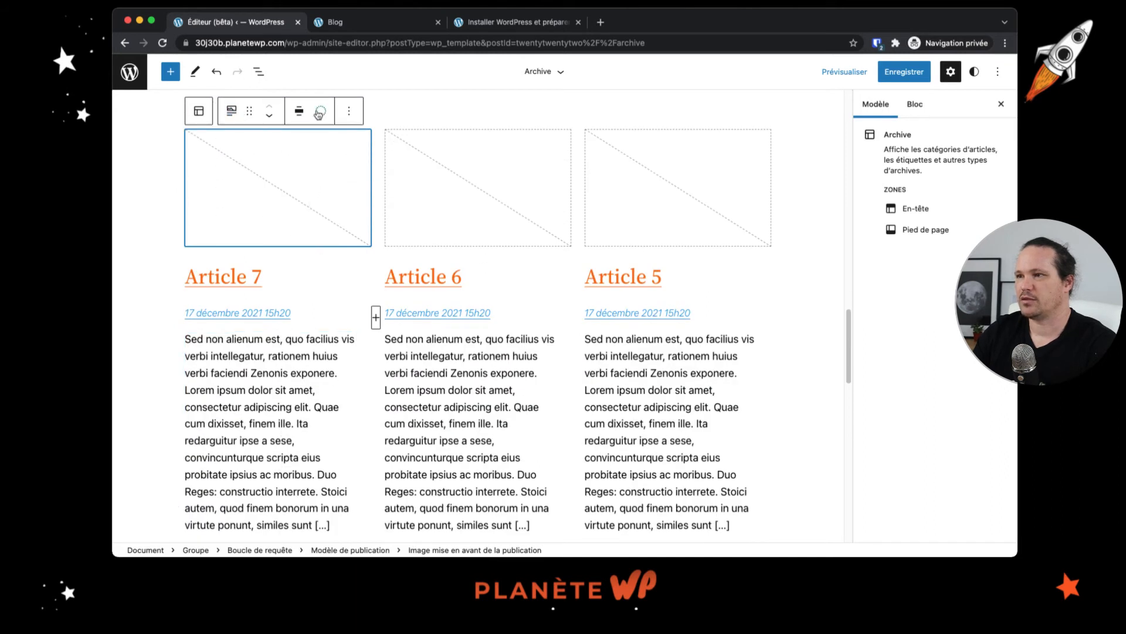
click(349, 113)
click(351, 115)
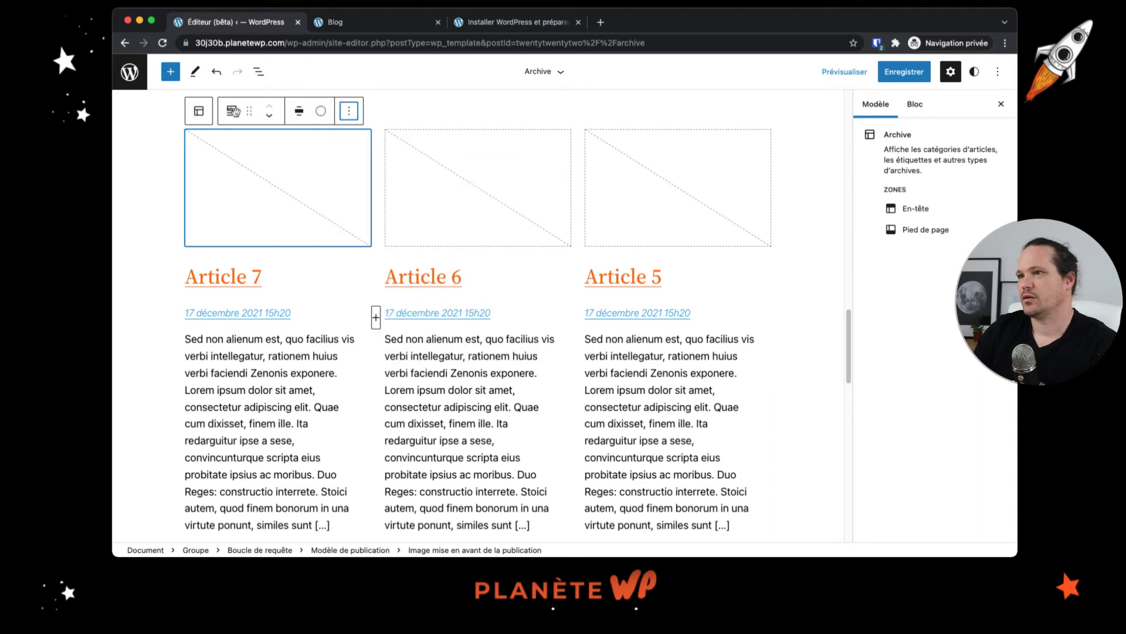
click(233, 113)
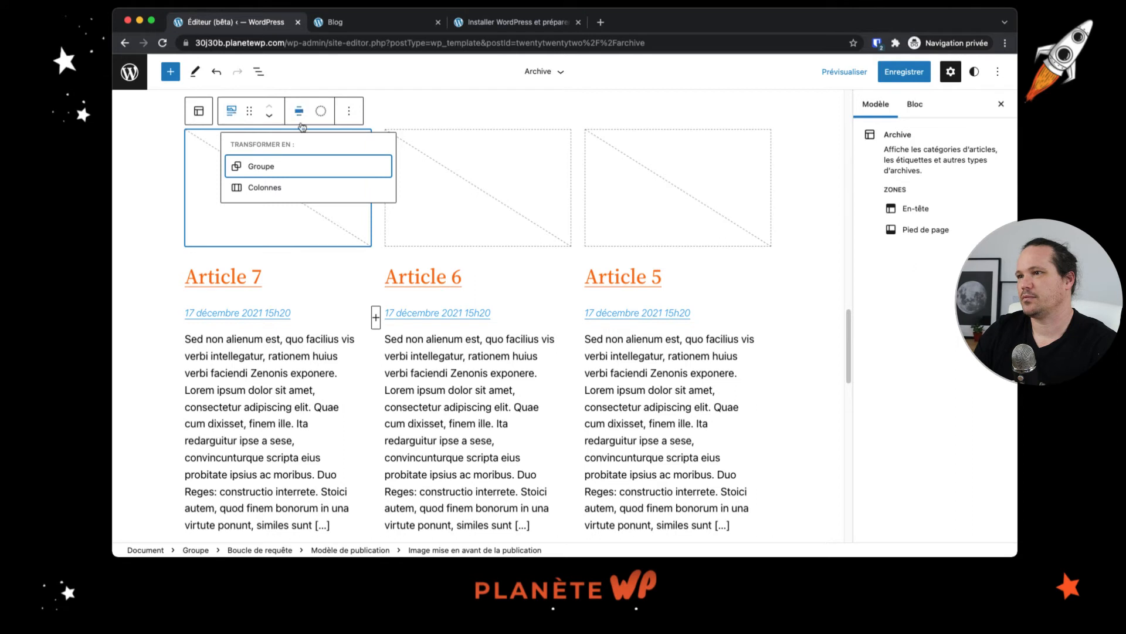
Step: Save the Archive template, reload the Blog category page in the other browser tab and check its article layout
click(908, 68)
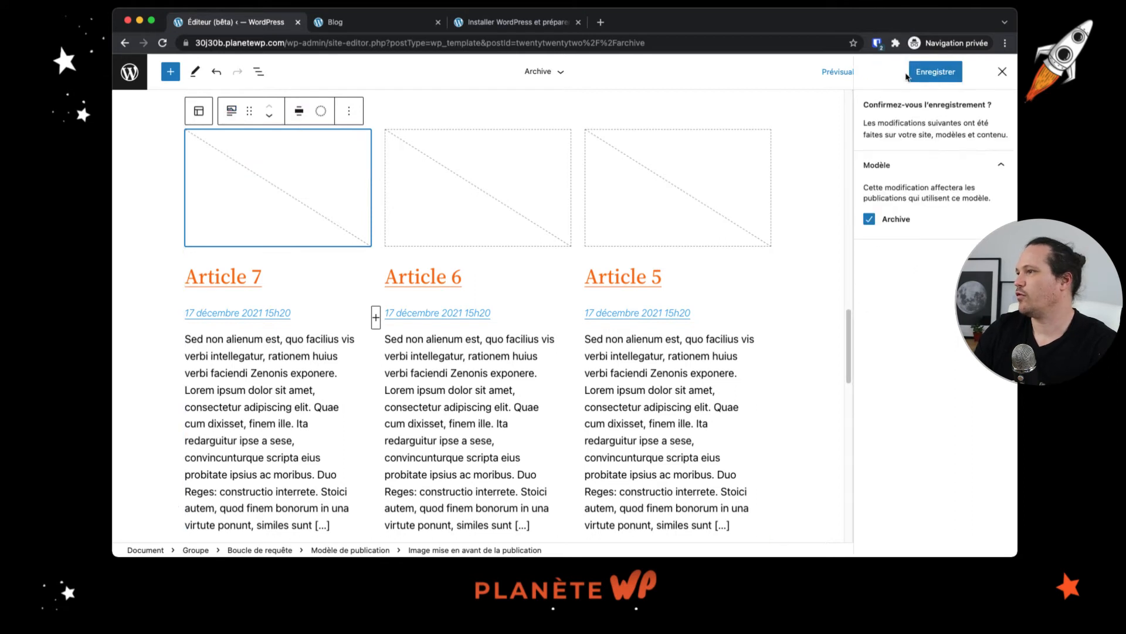
click(382, 23)
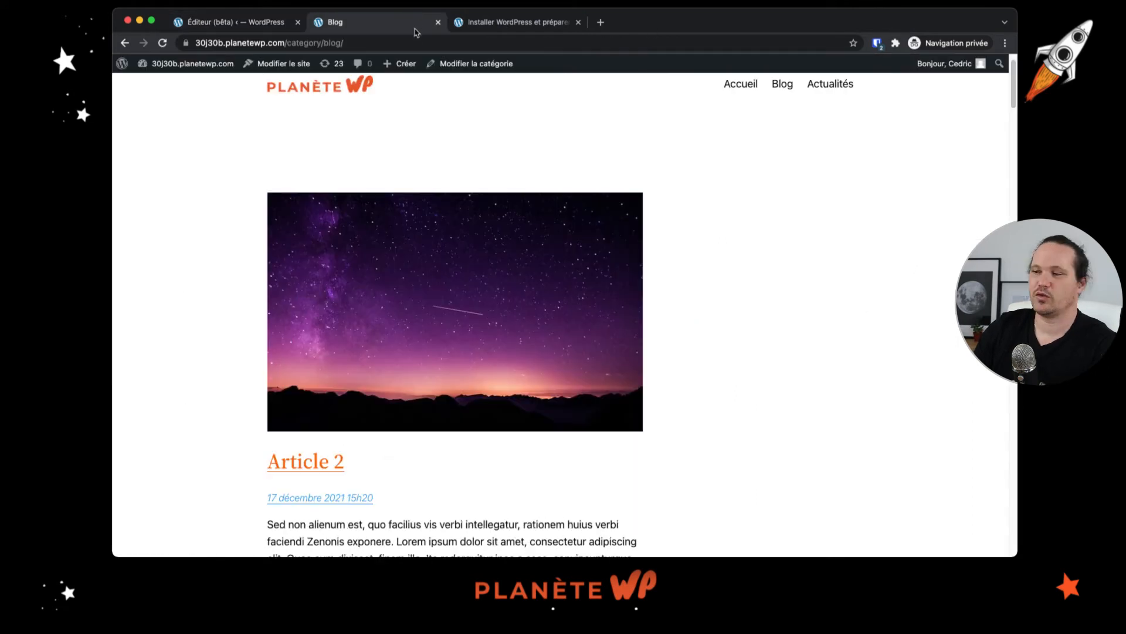
click(163, 42)
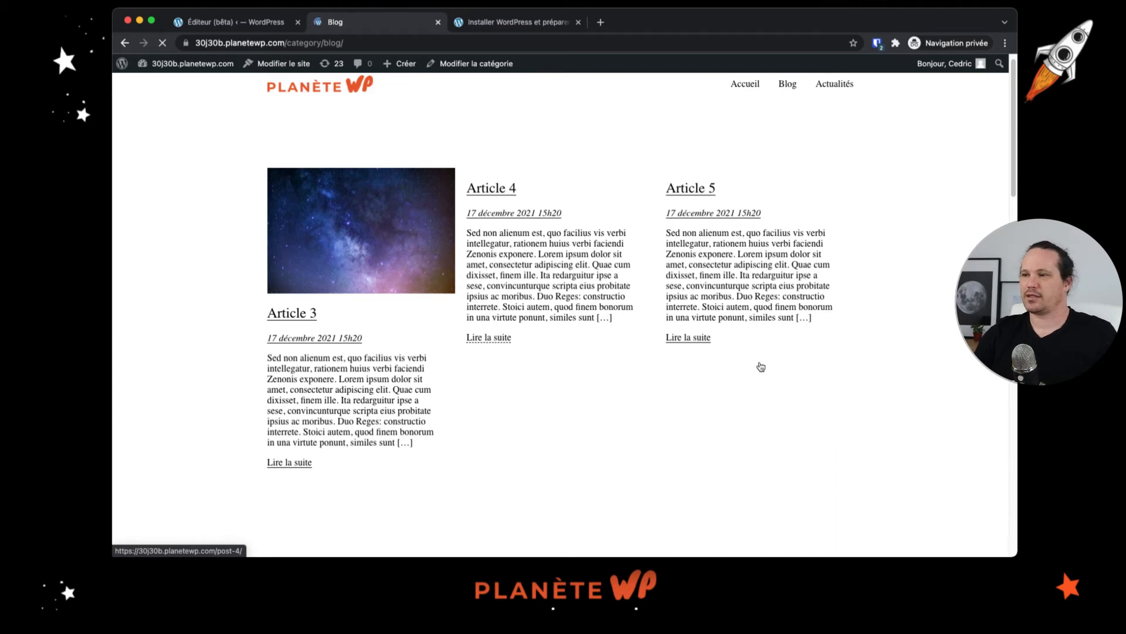
scroll(734, 370, down, 3)
scroll(733, 370, down, 3)
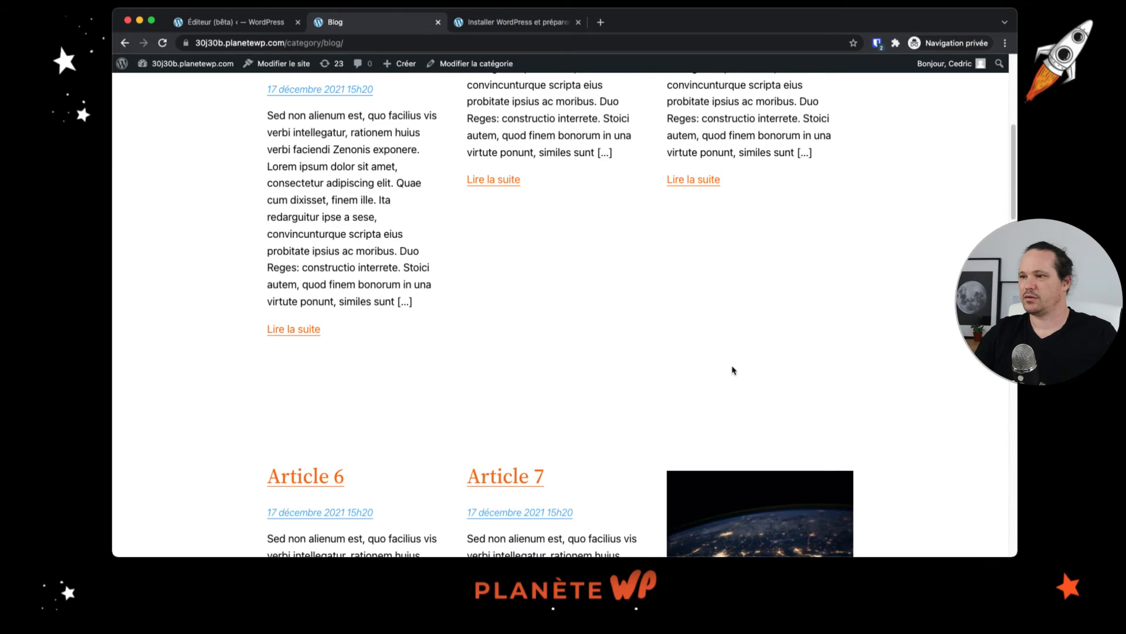
scroll(734, 370, down, 15)
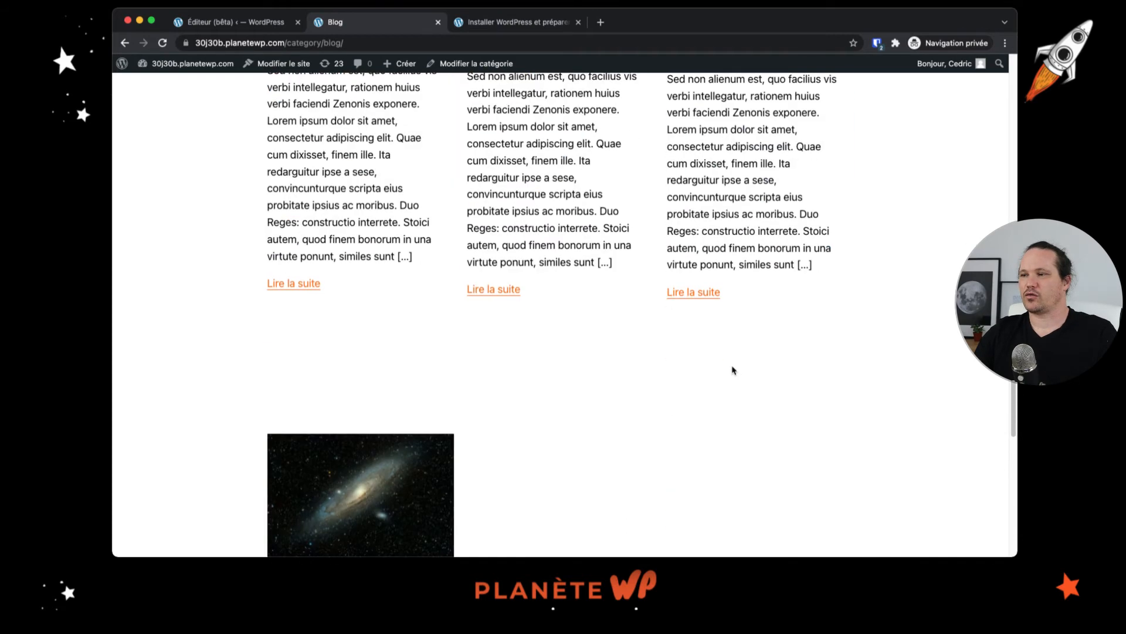
scroll(734, 370, down, 5)
scroll(733, 371, up, 20)
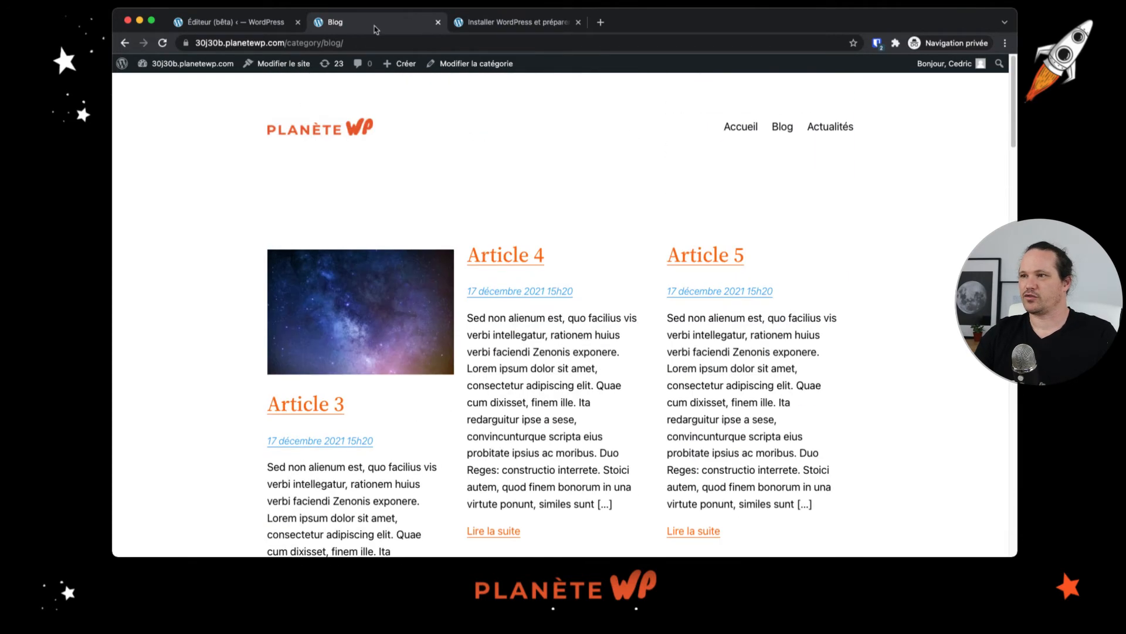
Step: Return to the Archive template in the site editor and select the Boucle de requête block from the list view, in grid layout
click(269, 22)
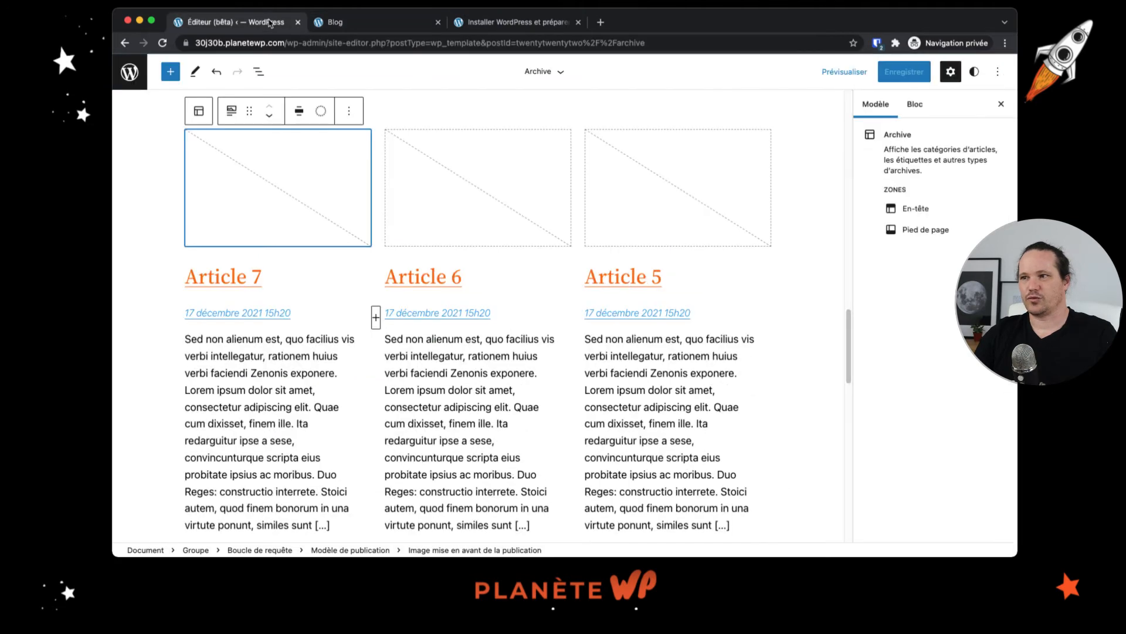
scroll(401, 240, up, 15)
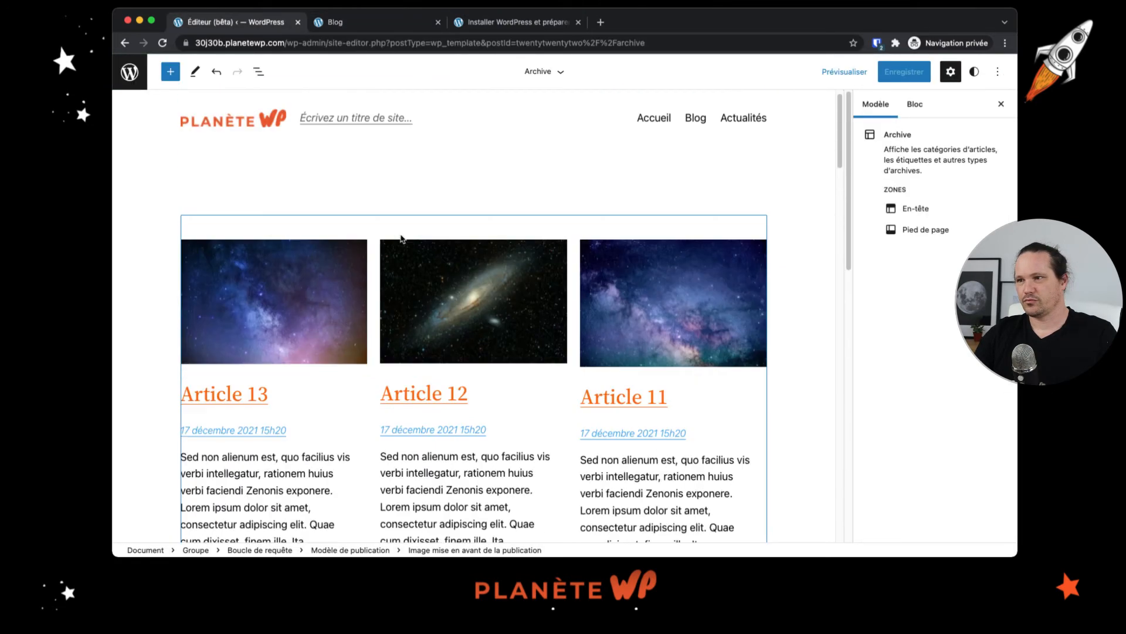
click(431, 229)
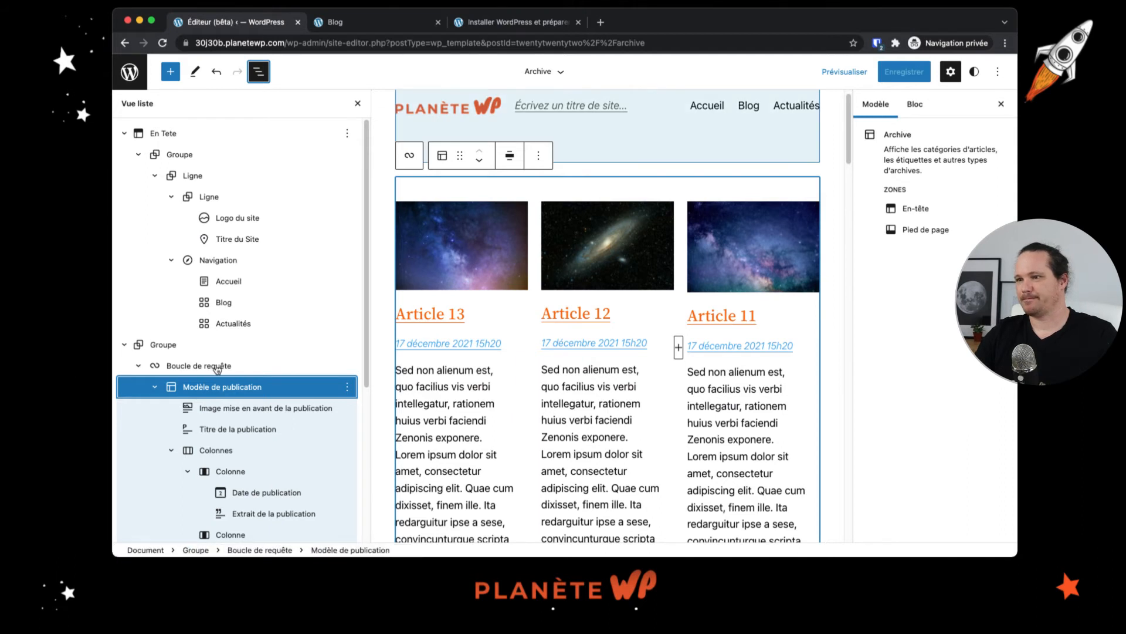
click(217, 366)
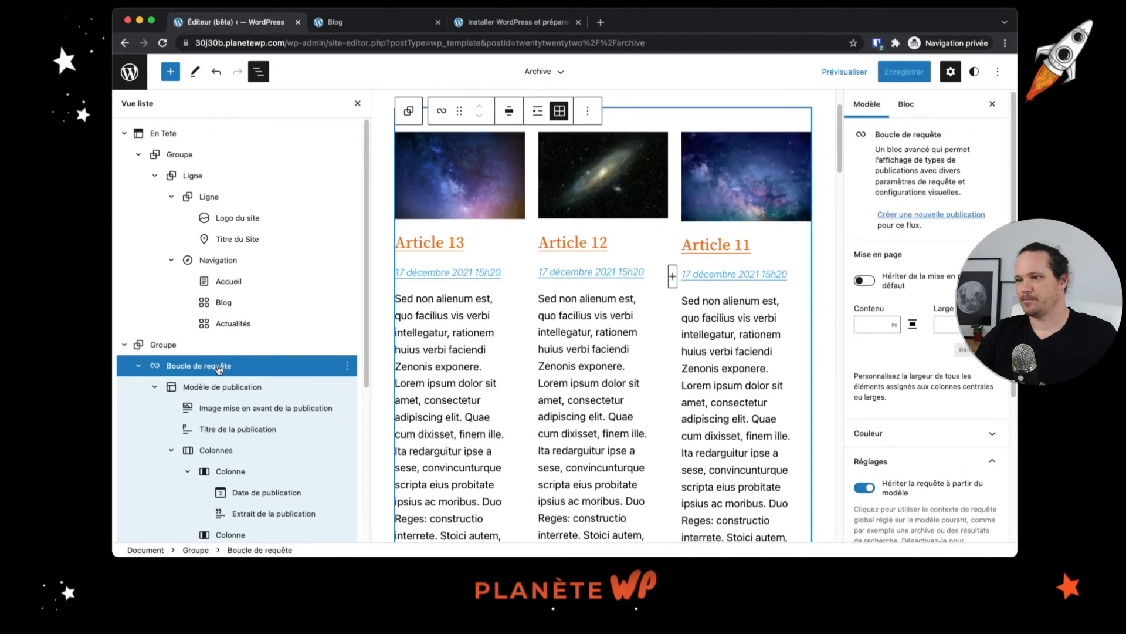
click(560, 110)
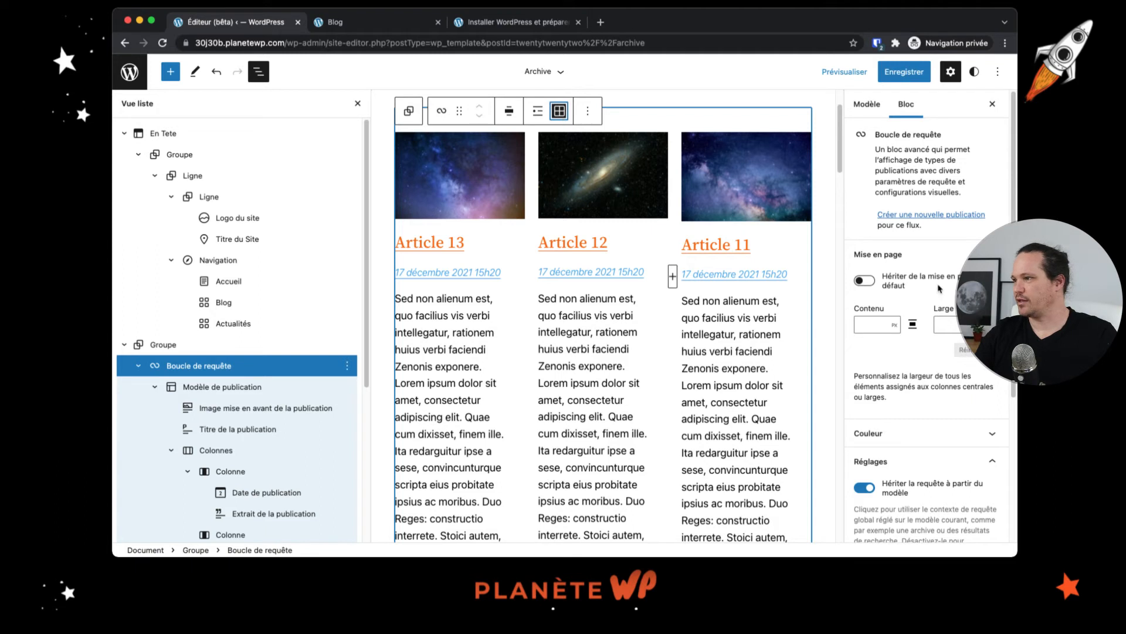
Step: Set the number of columns of the Boucle de requête block to 2
scroll(915, 364, down, 5)
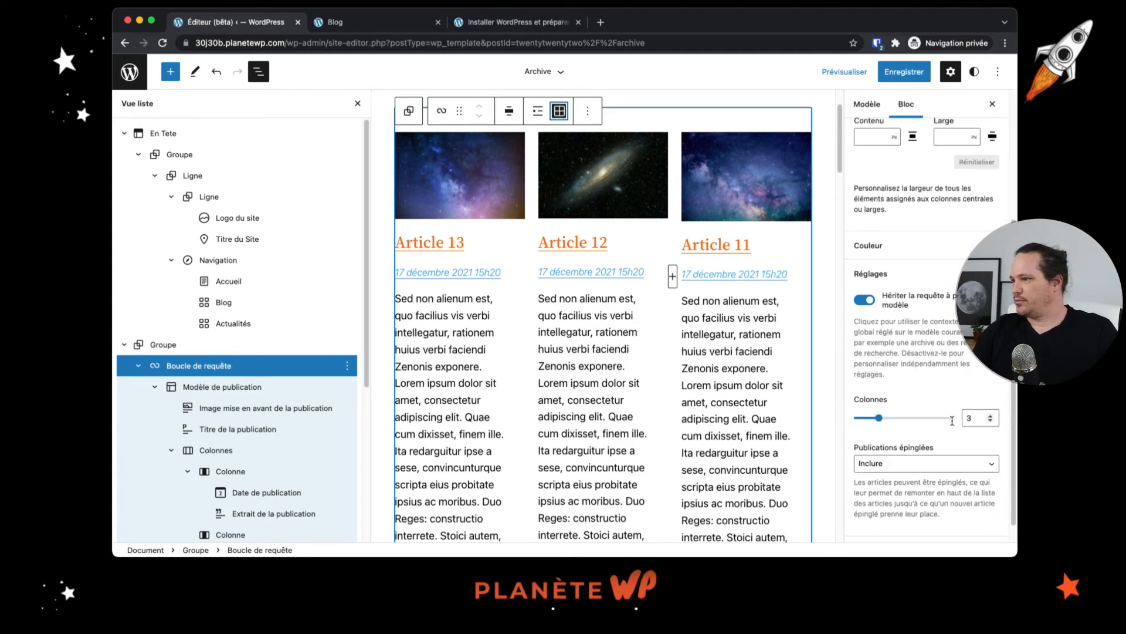
click(877, 419)
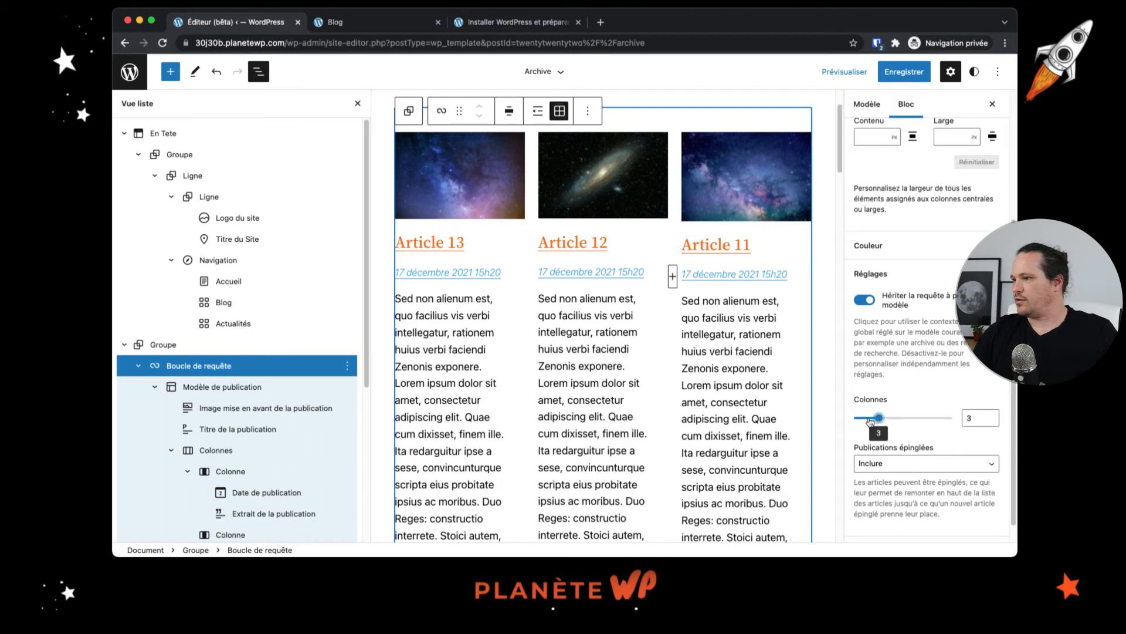
click(991, 420)
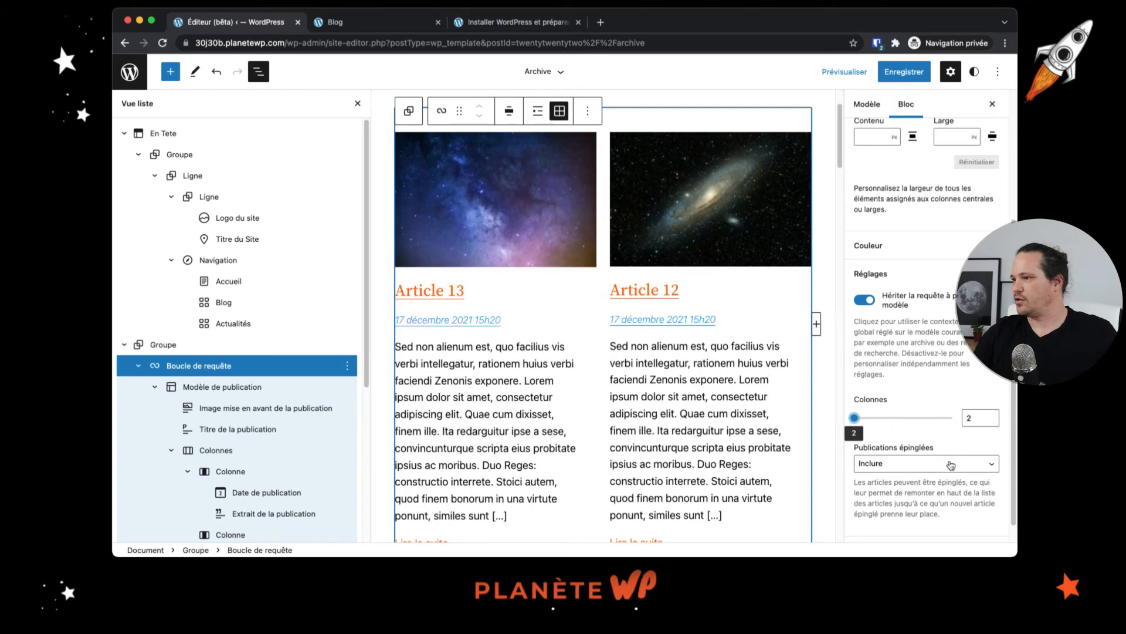
Step: Review the query loop's pinned posts choices (Publications épinglées), advanced settings and layout settings
click(951, 464)
click(951, 464)
scroll(927, 464, down, 1)
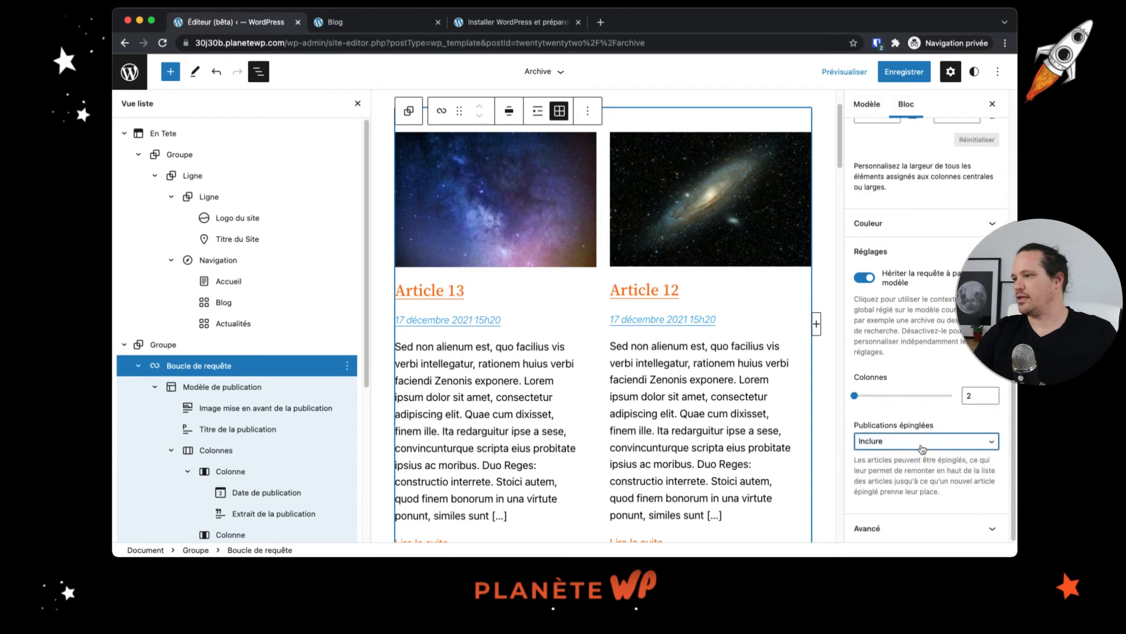
click(946, 514)
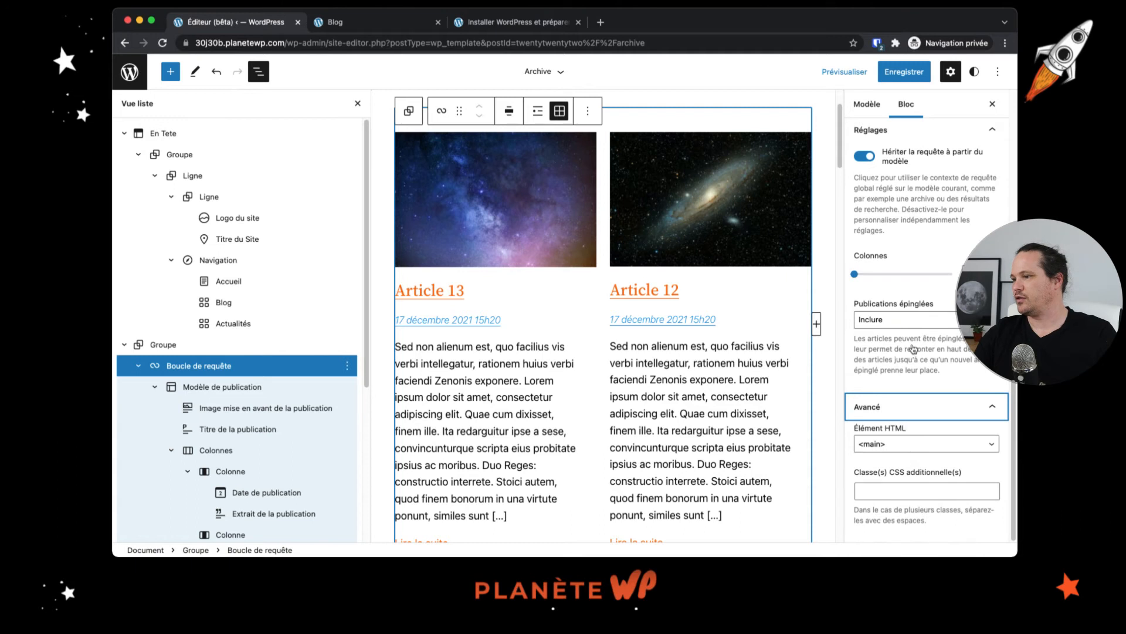
scroll(910, 410, up, 5)
scroll(915, 333, up, 1)
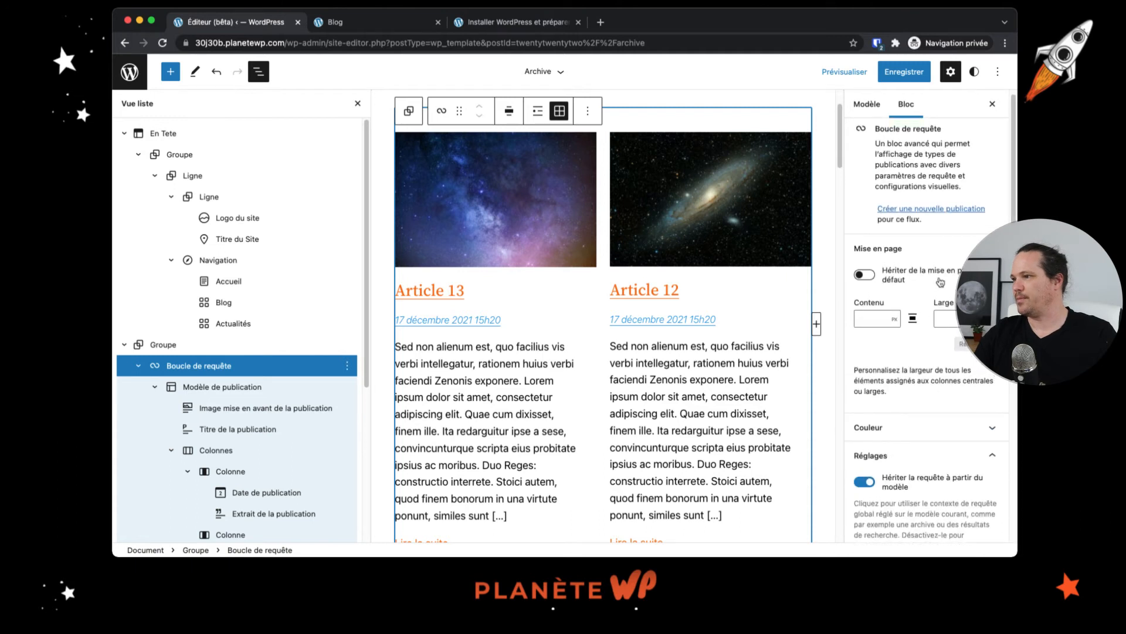
Step: Review the additional options available for the Boucle de requête block
scroll(936, 287, up, 1)
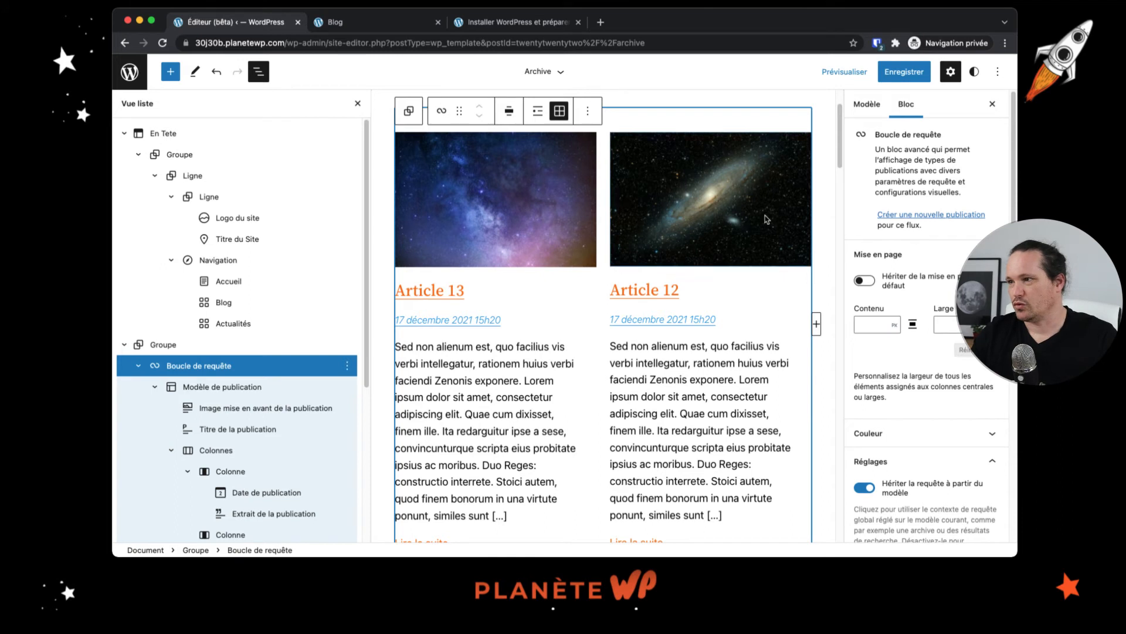
click(555, 111)
click(590, 110)
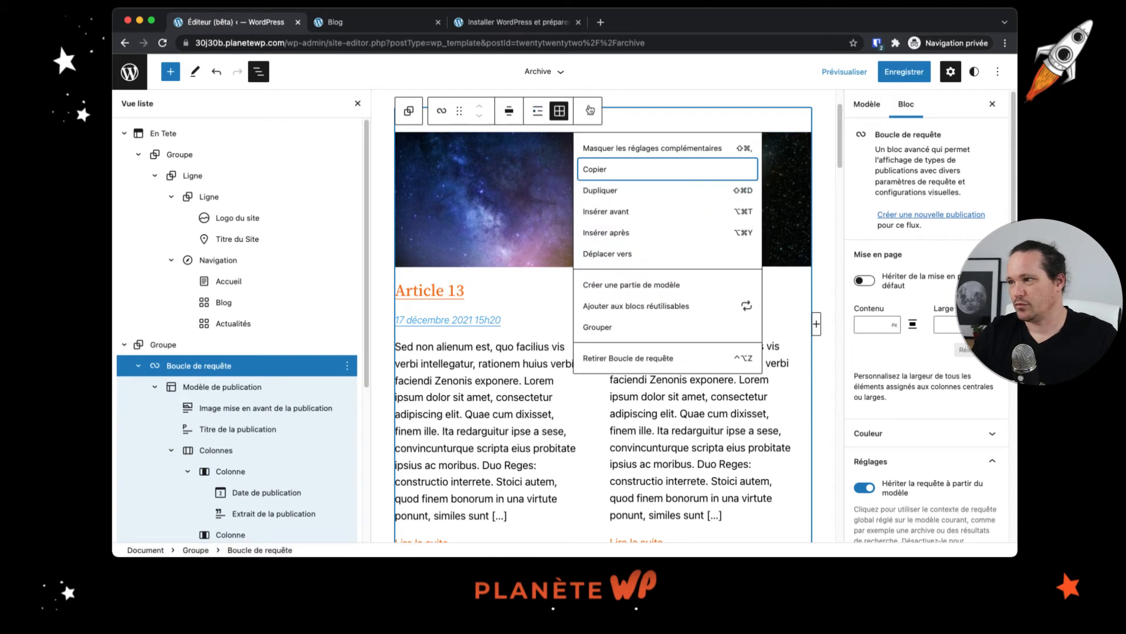
click(591, 110)
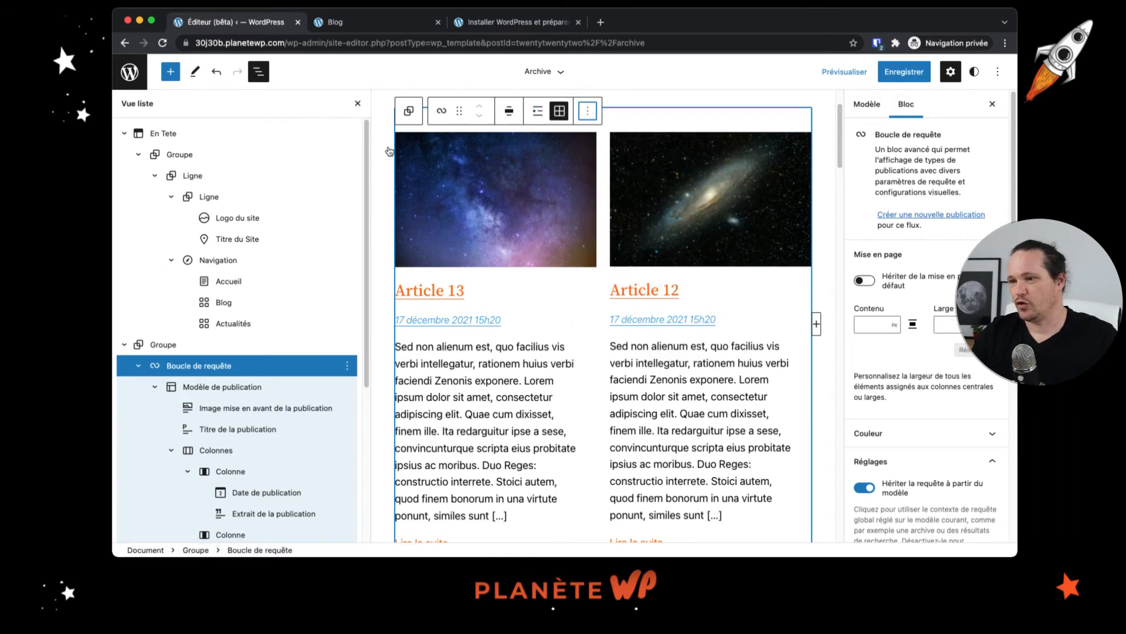
Step: Hide the list view and save the Archive template with its two-column article grid
click(367, 106)
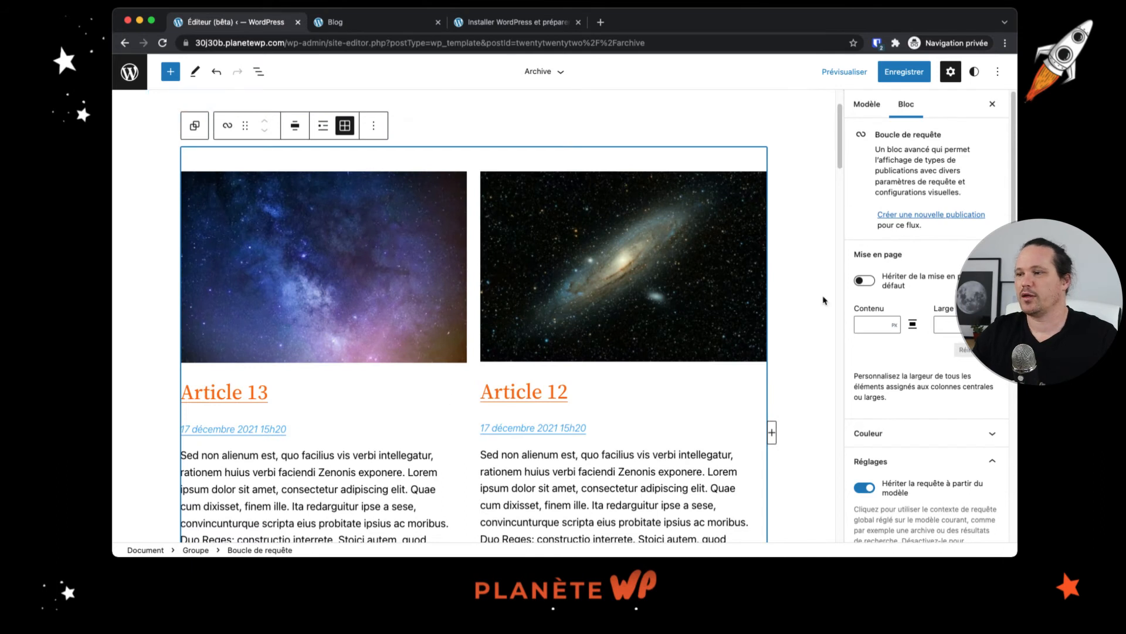
scroll(485, 181, up, 3)
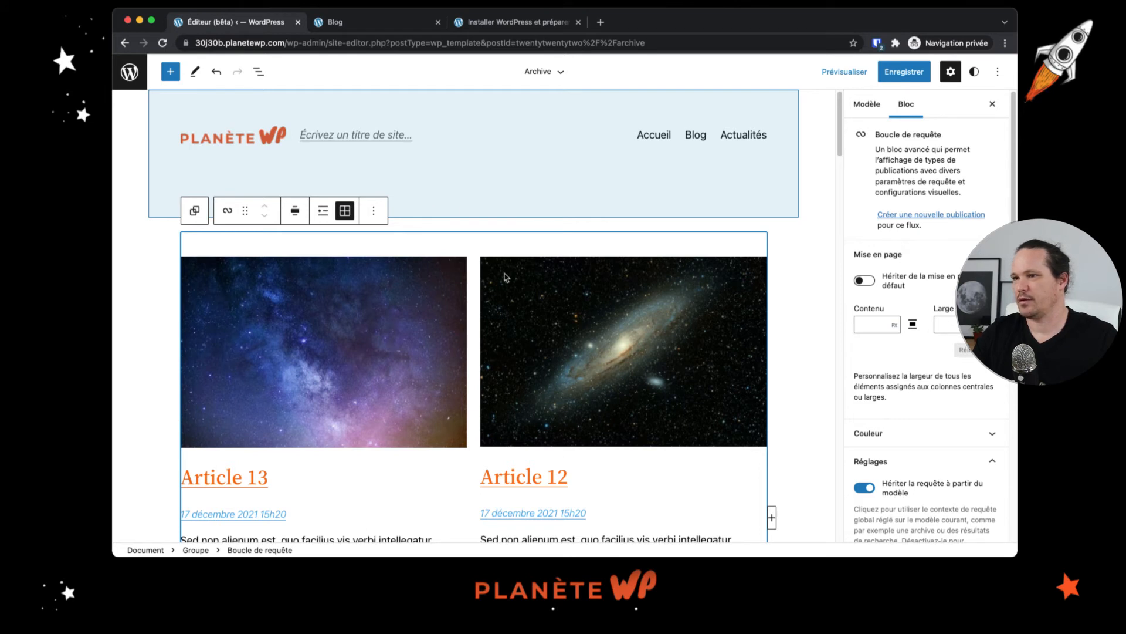
click(893, 81)
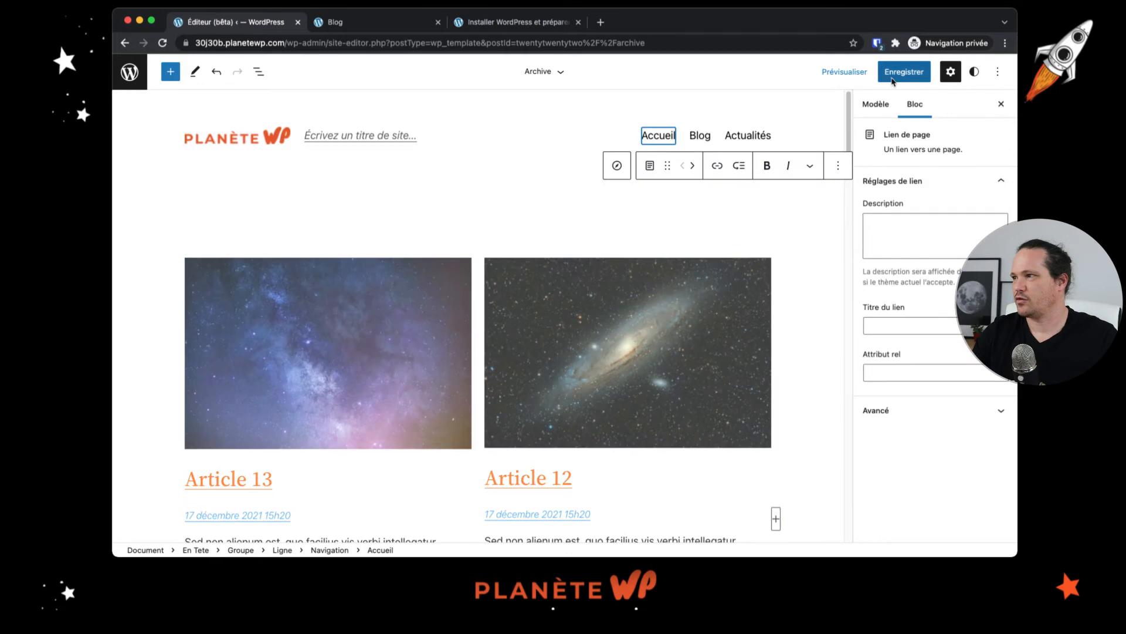
click(926, 72)
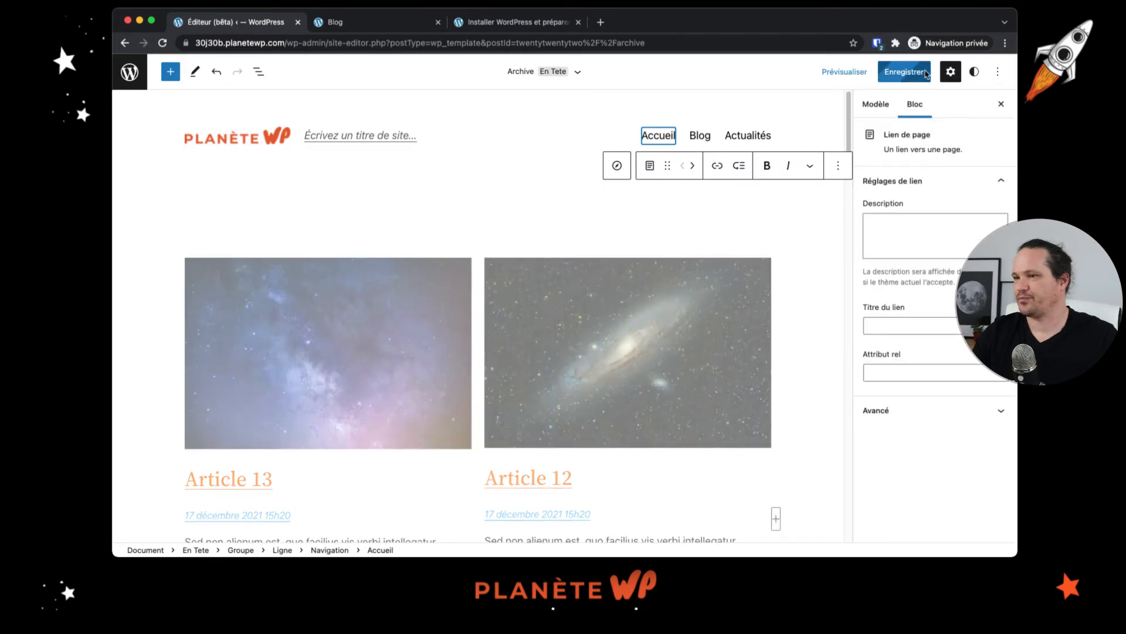
Step: Set the bottom padding (Marge interne) of the header's outer Ligne block to 0 px and save the change
click(360, 167)
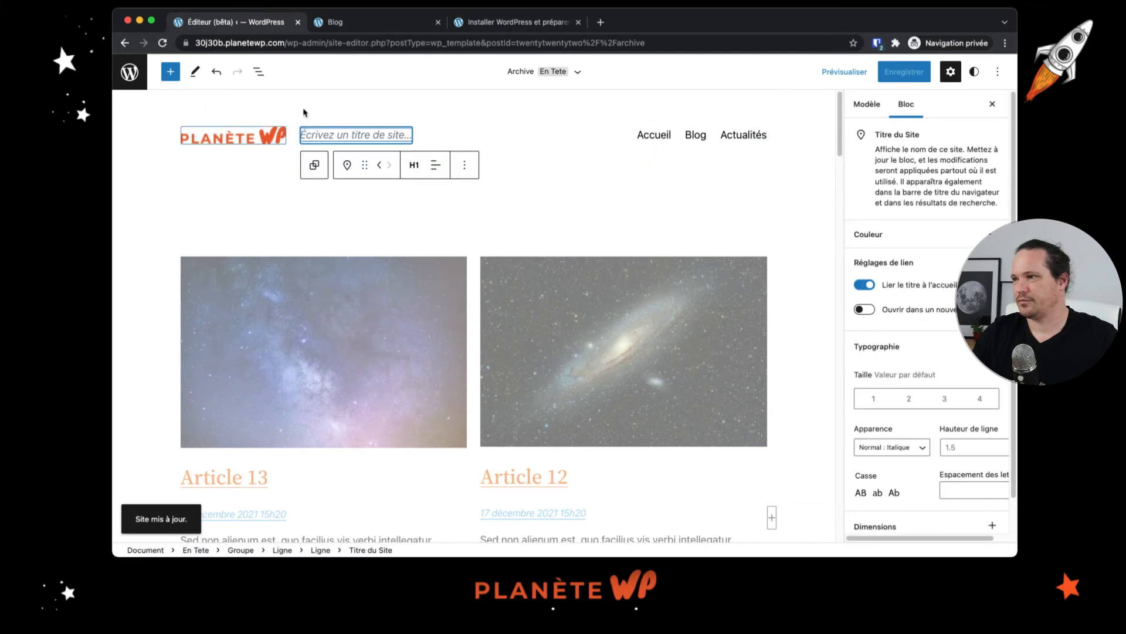
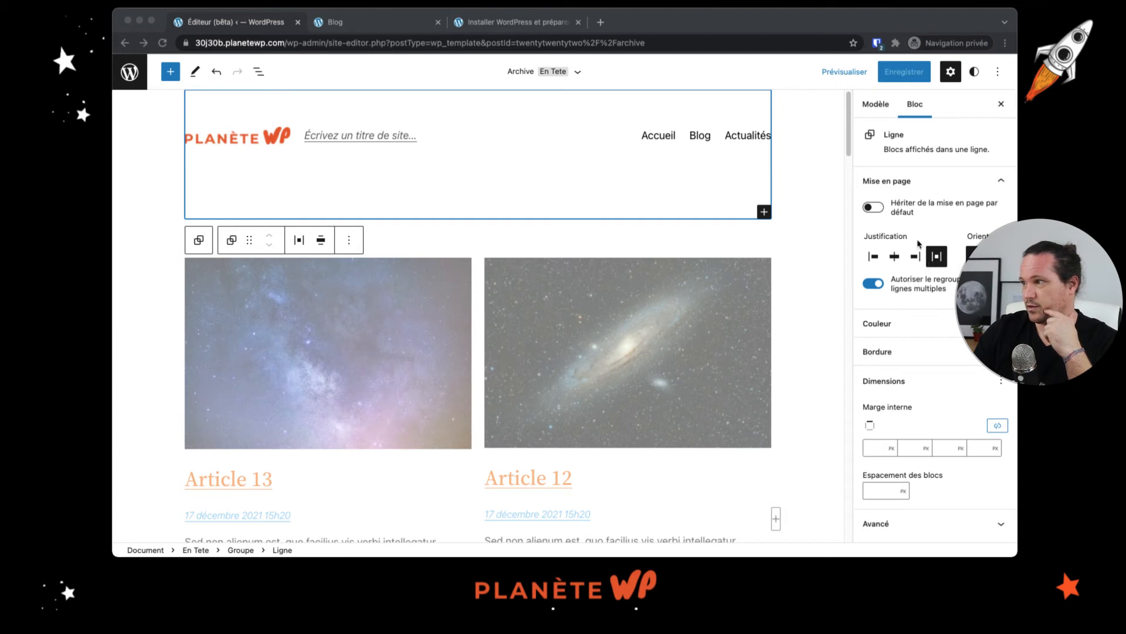
click(939, 380)
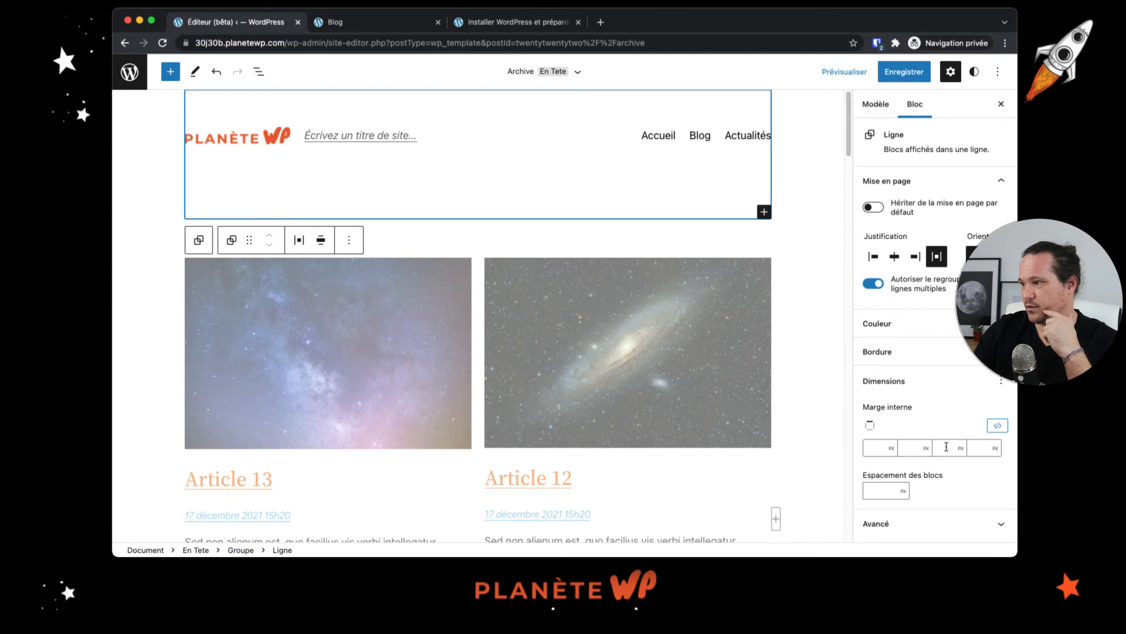
click(964, 447)
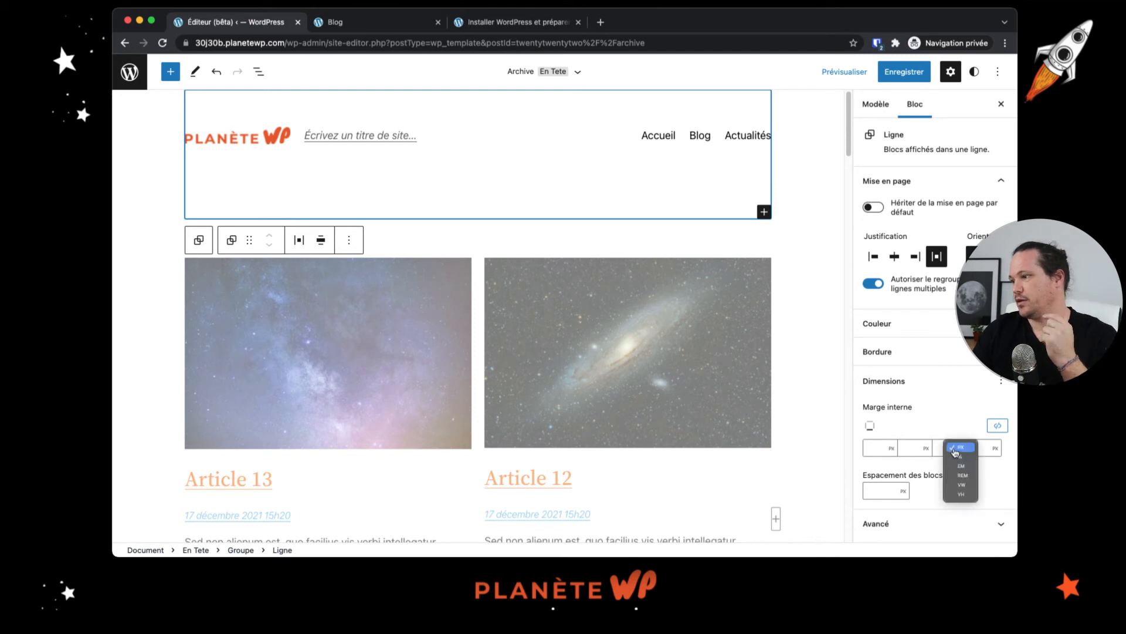
click(941, 448)
click(942, 446)
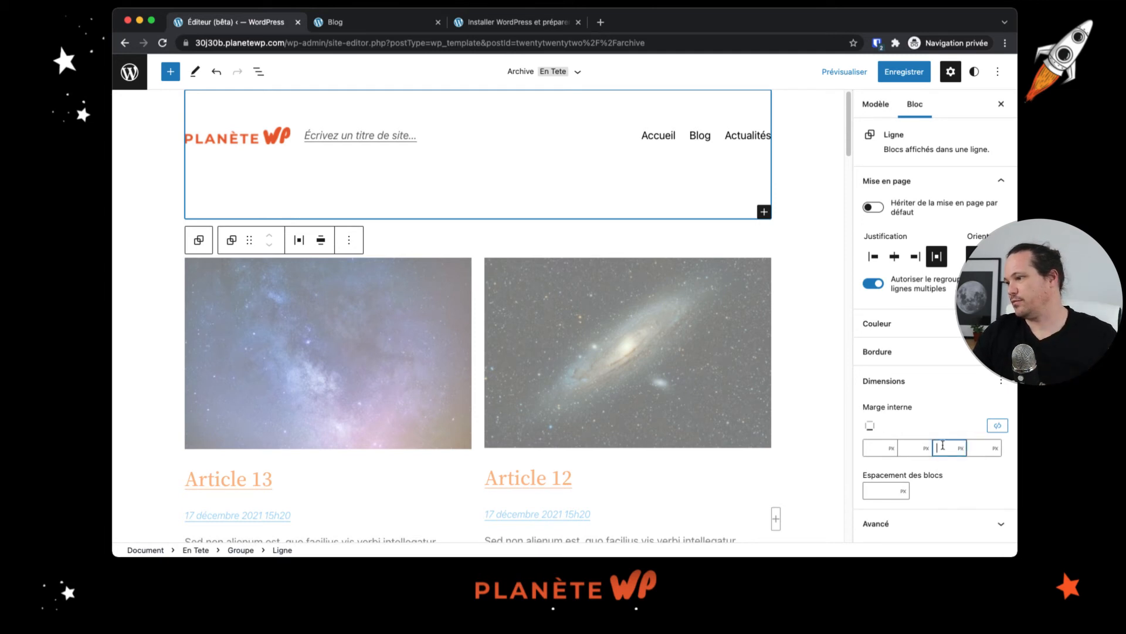
text(0)
click(949, 413)
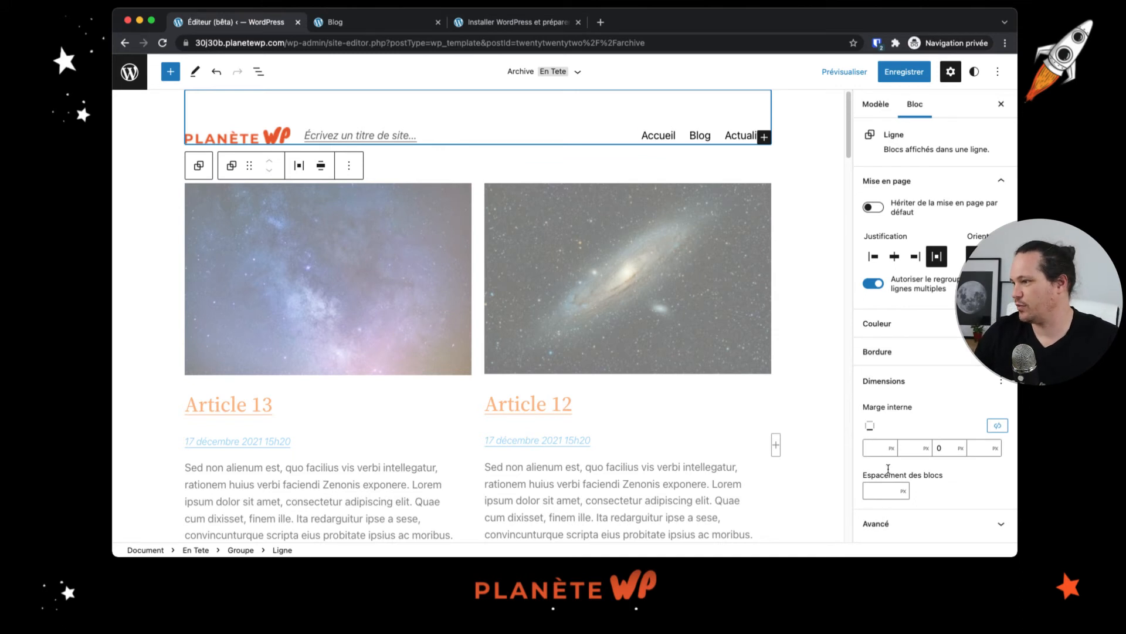
click(918, 83)
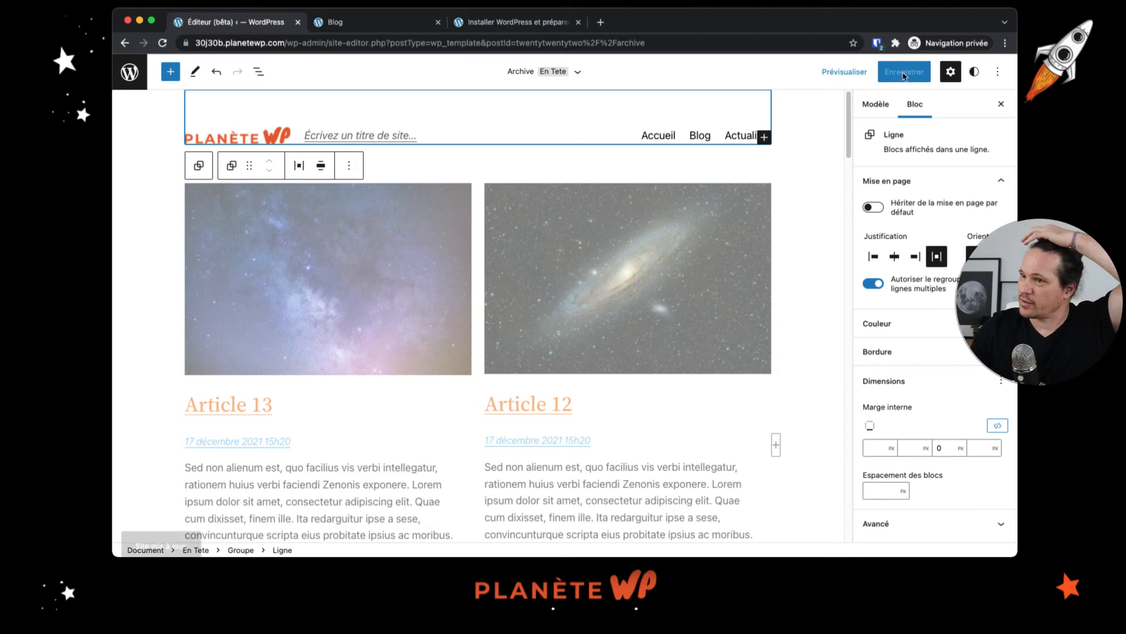
Step: Go to the site editor's list of templates (Modèles) and open the Publication unique template
click(131, 82)
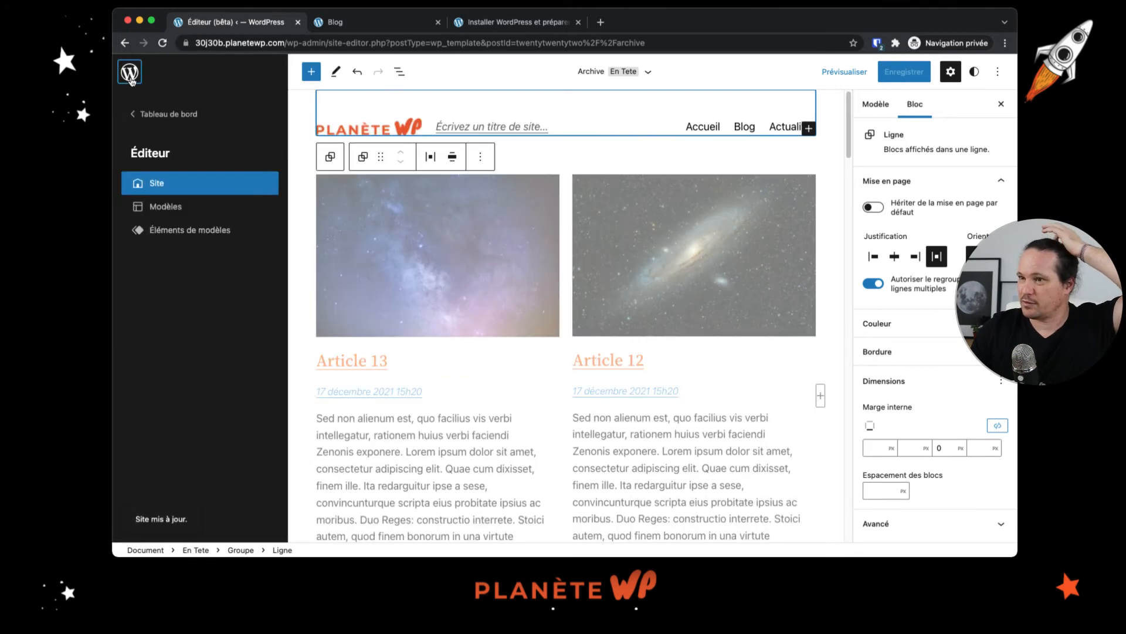
click(181, 212)
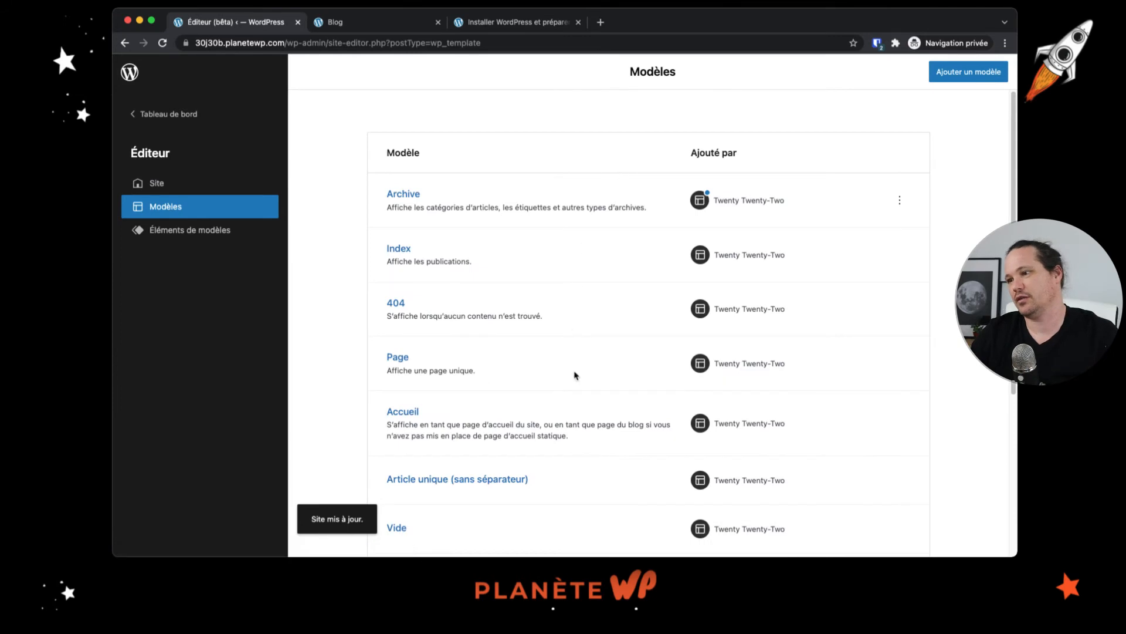
scroll(575, 375, down, 4)
click(455, 435)
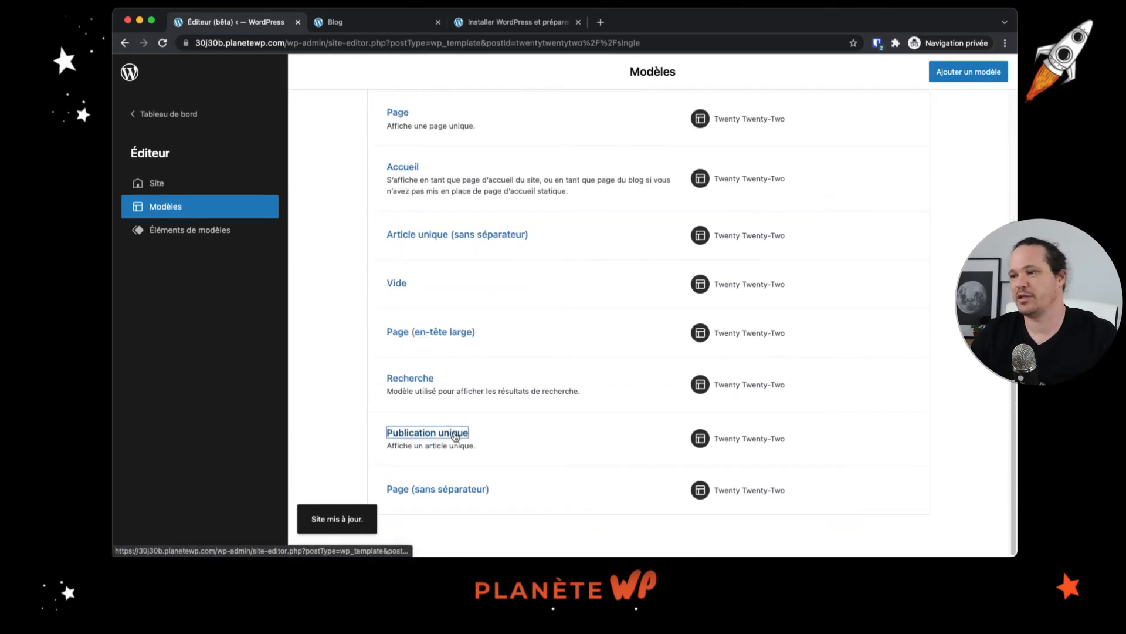
scroll(568, 367, up, 4)
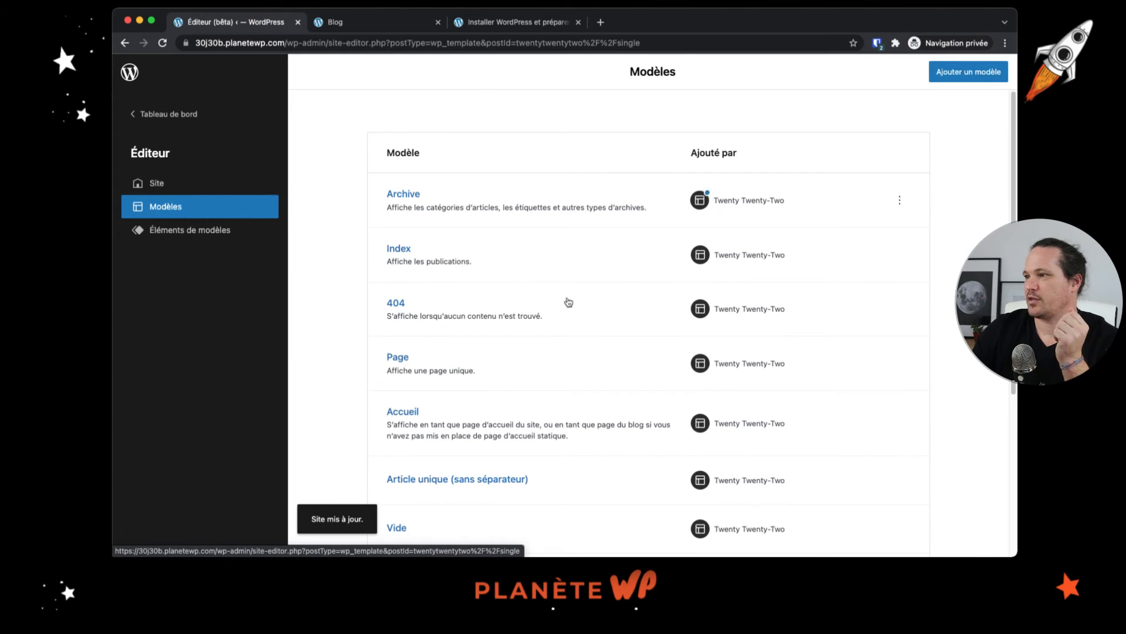
scroll(529, 346, down, 4)
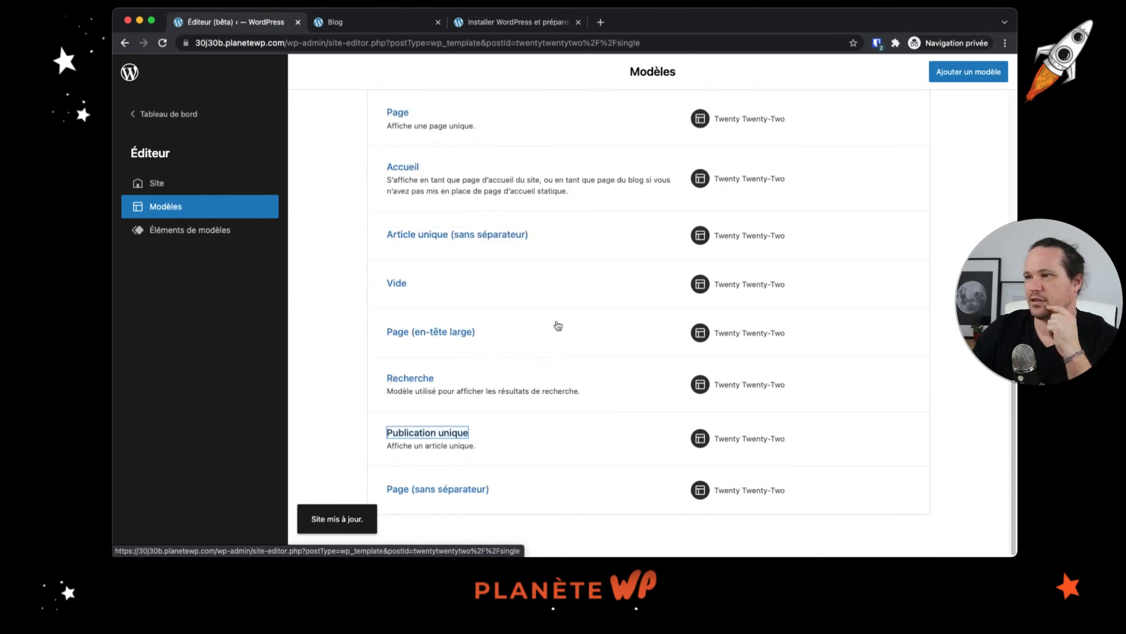
Step: Reload the Blog category page in the other browser tab and check the header spacing and article grid
click(381, 23)
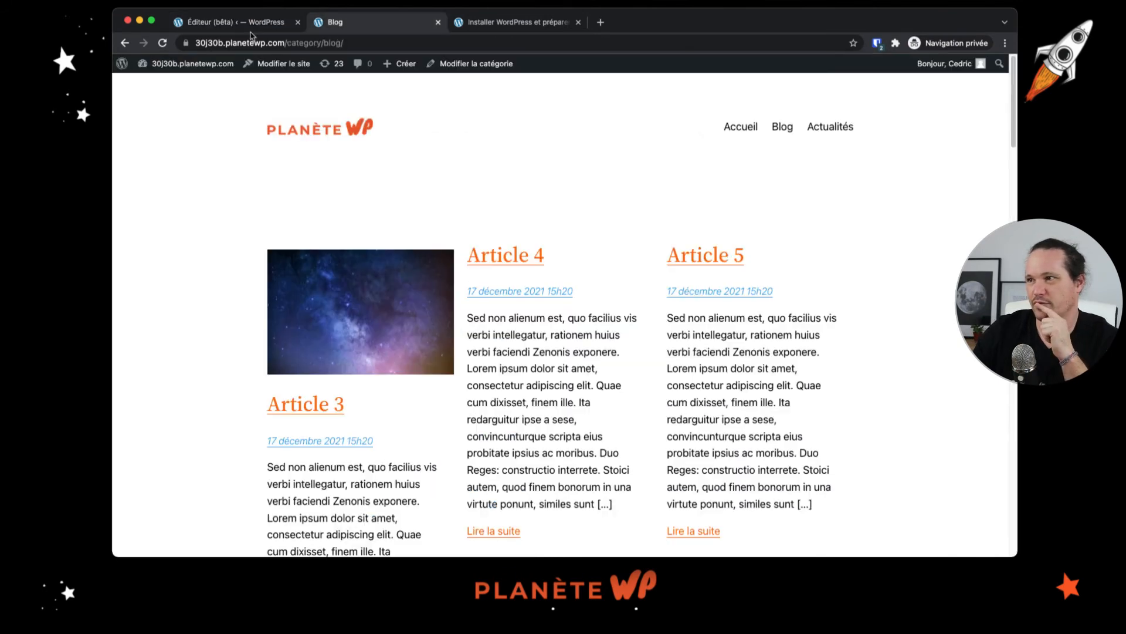
click(161, 47)
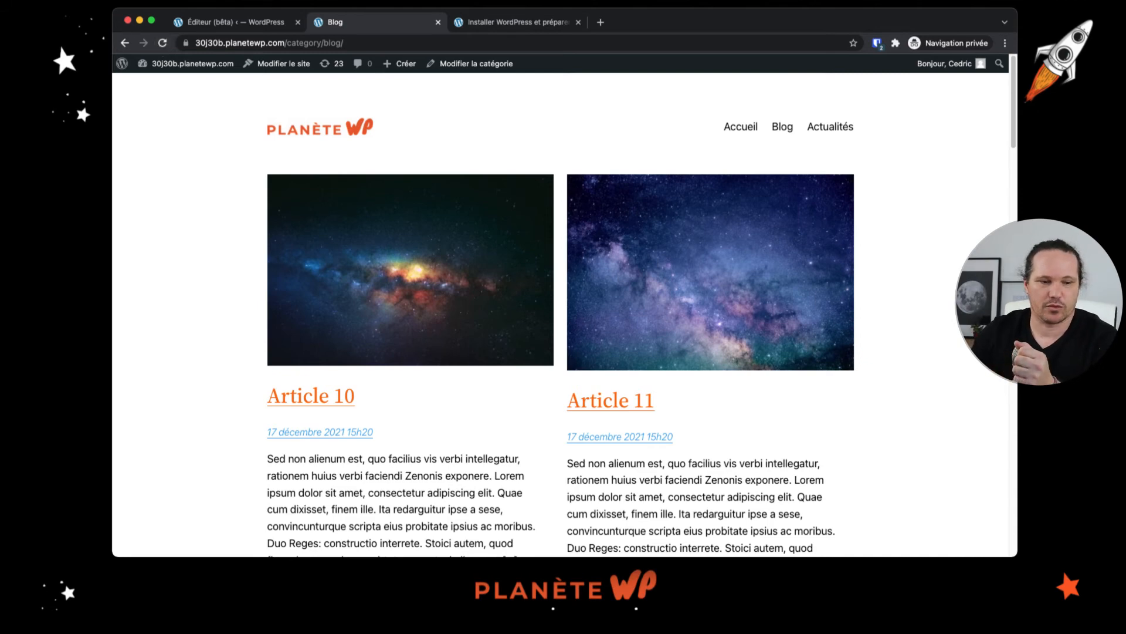
scroll(673, 281, down, 8)
scroll(672, 281, up, 5)
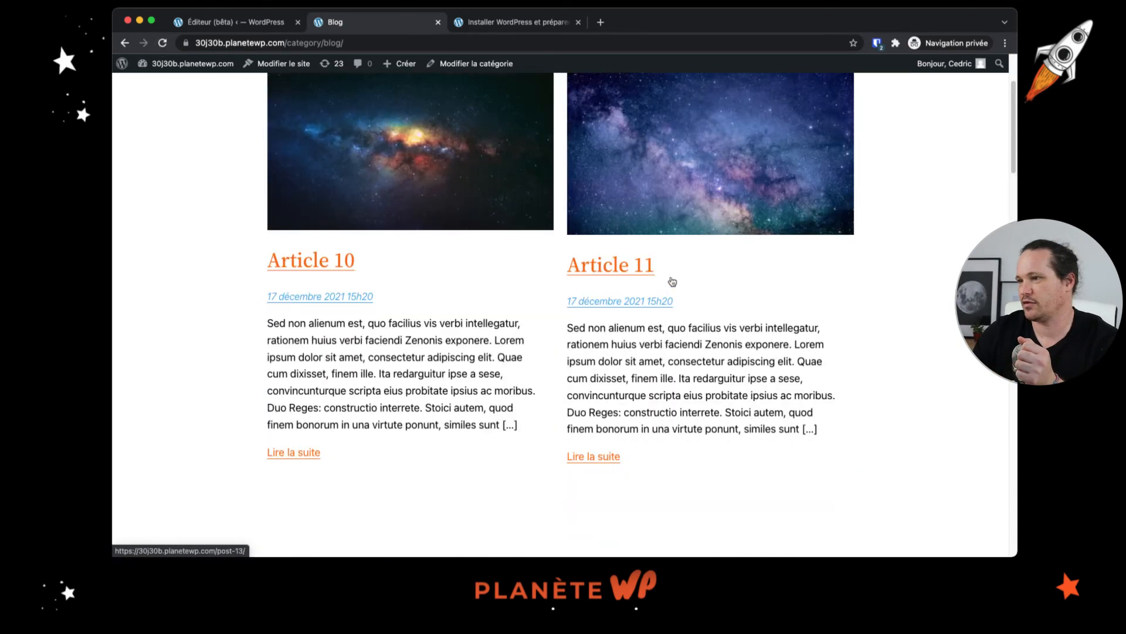
scroll(673, 281, down, 1)
scroll(672, 282, down, 4)
scroll(638, 294, up, 5)
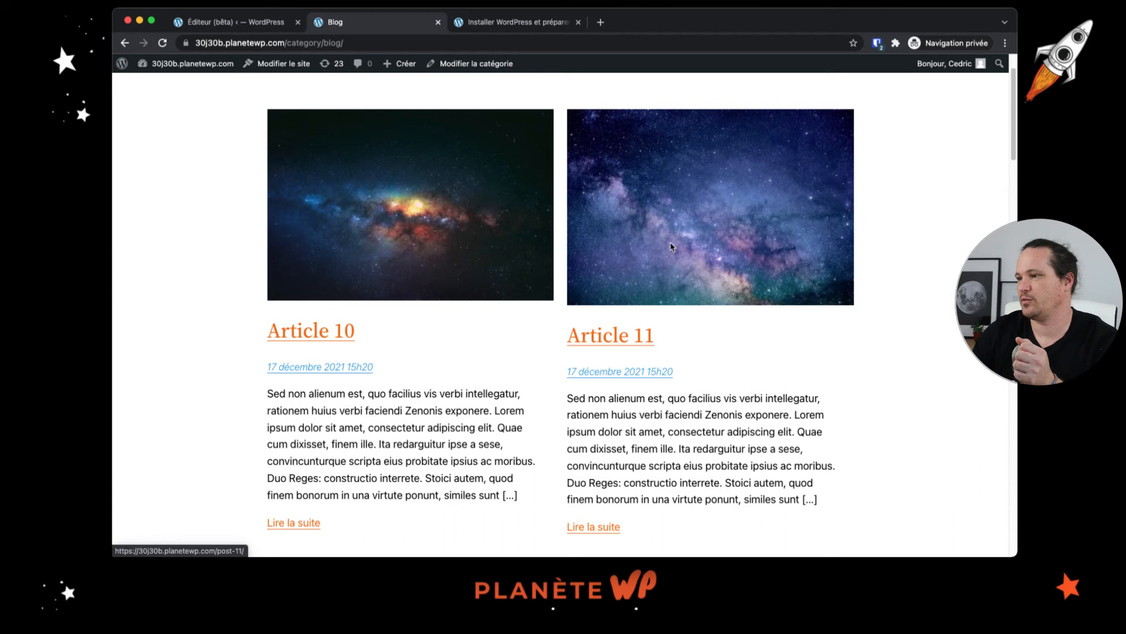
Step: Open Article 10 from the Blog page and examine its title, featured image, content, metadata and comment form
click(337, 334)
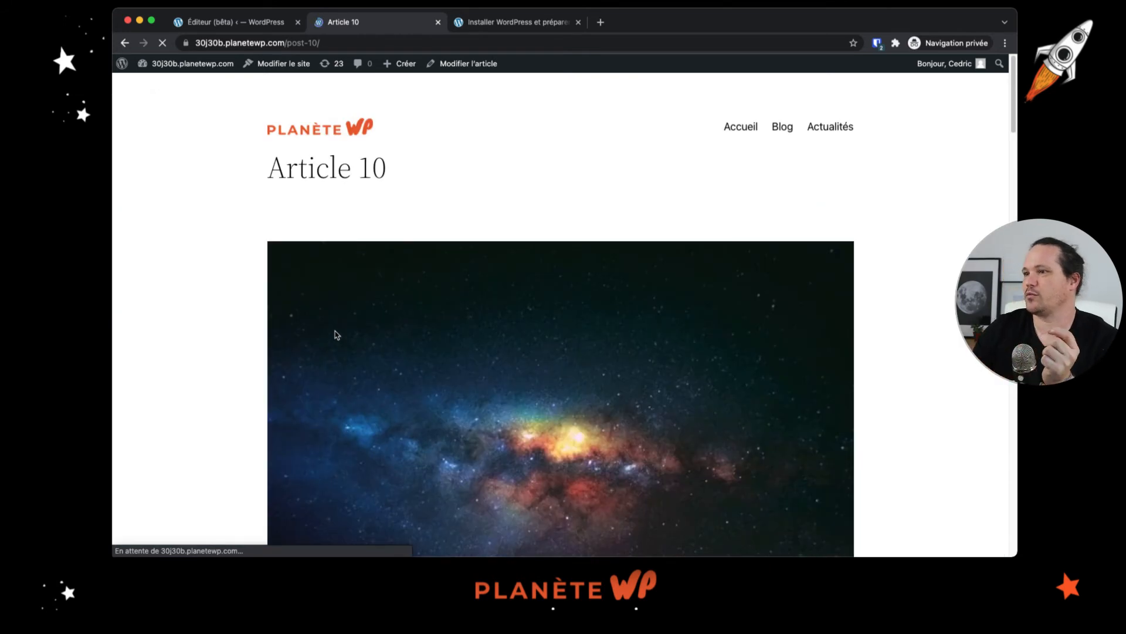
scroll(649, 249, down, 4)
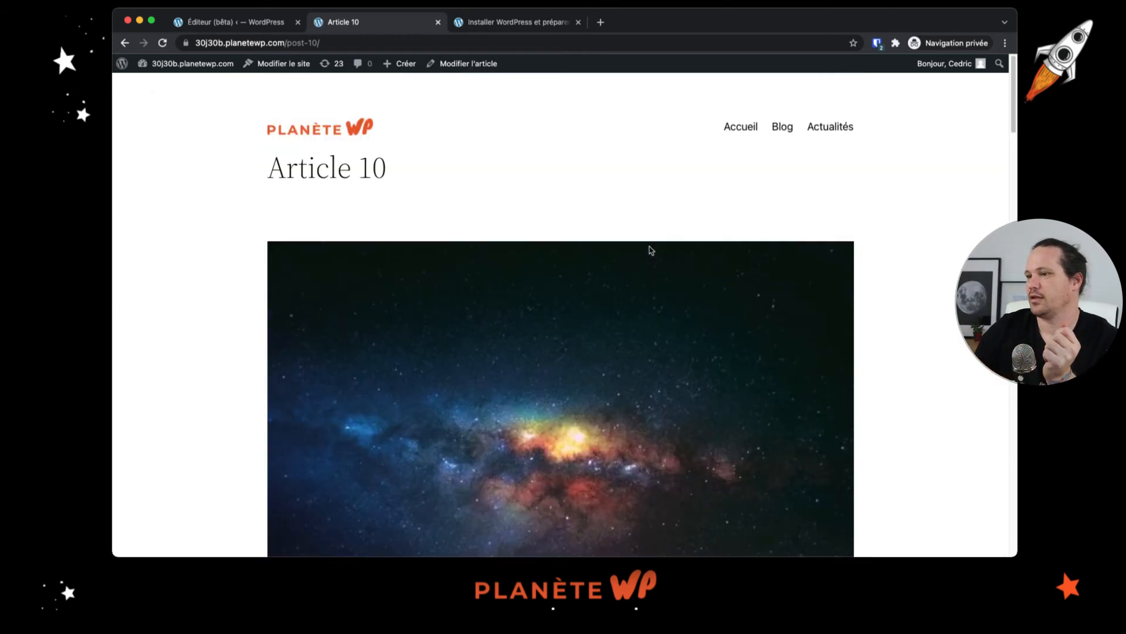
scroll(503, 282, down, 4)
scroll(503, 282, down, 15)
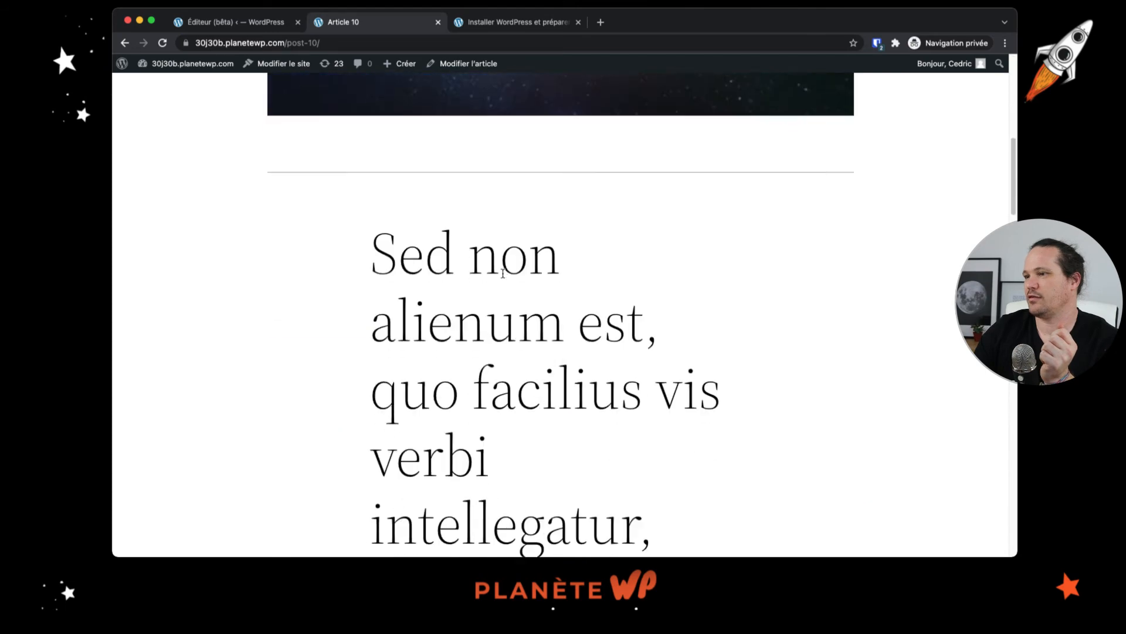
scroll(504, 271, down, 20)
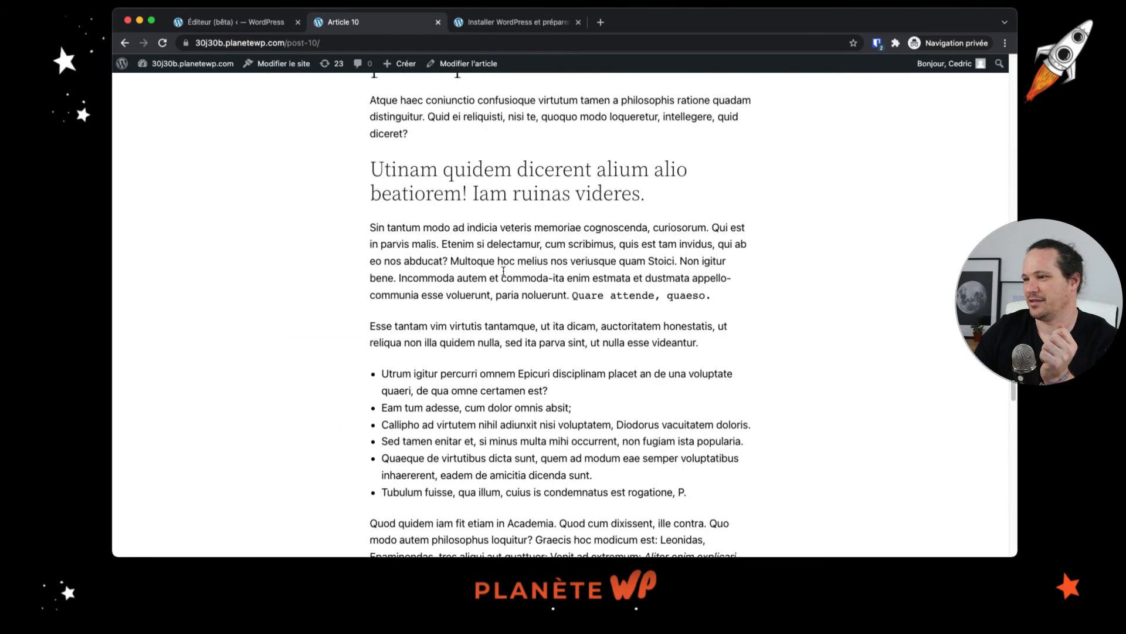
scroll(501, 267, up, 3)
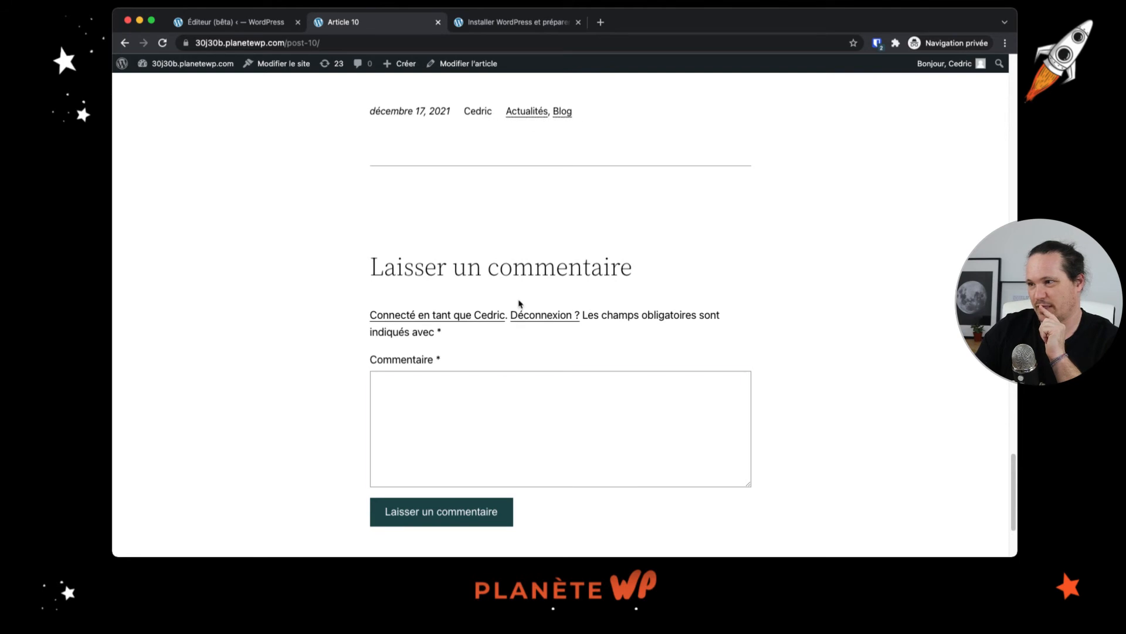
click(500, 406)
scroll(499, 406, down, 2)
scroll(500, 406, down, 2)
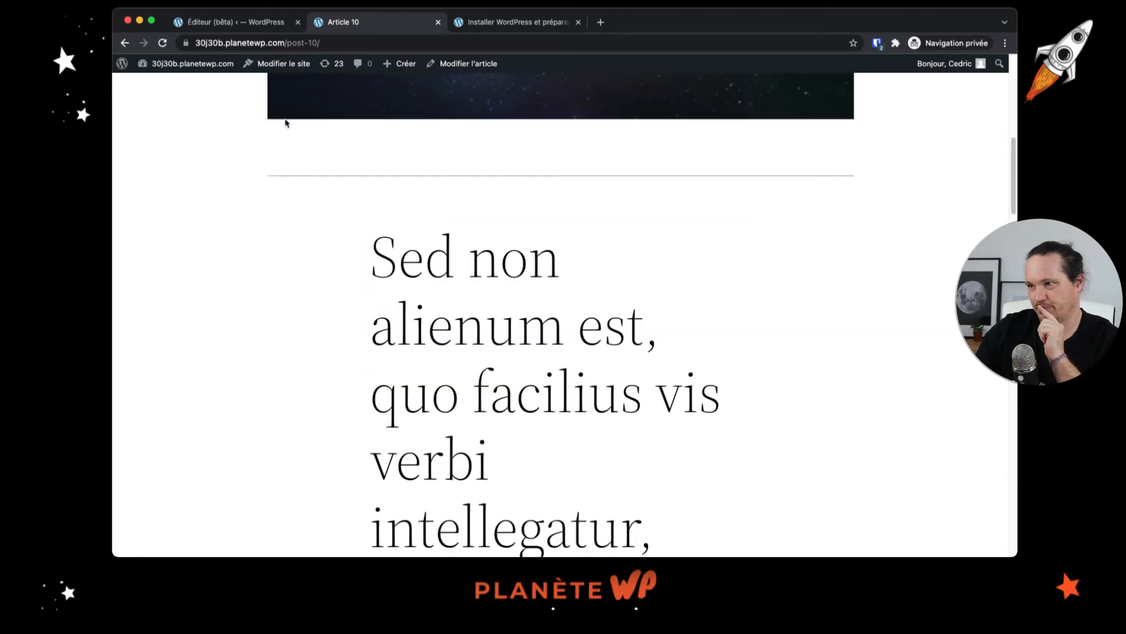
Step: Return to the Publication unique template and inspect the settings of its post title, content and featured image blocks
click(259, 22)
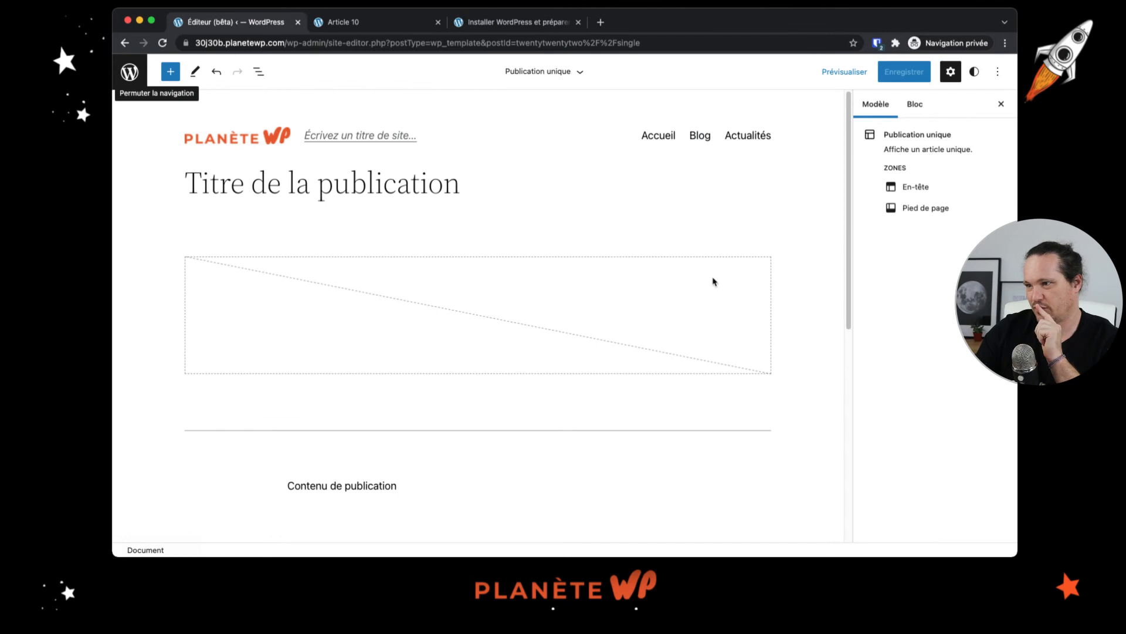
click(305, 192)
scroll(330, 480, down, 3)
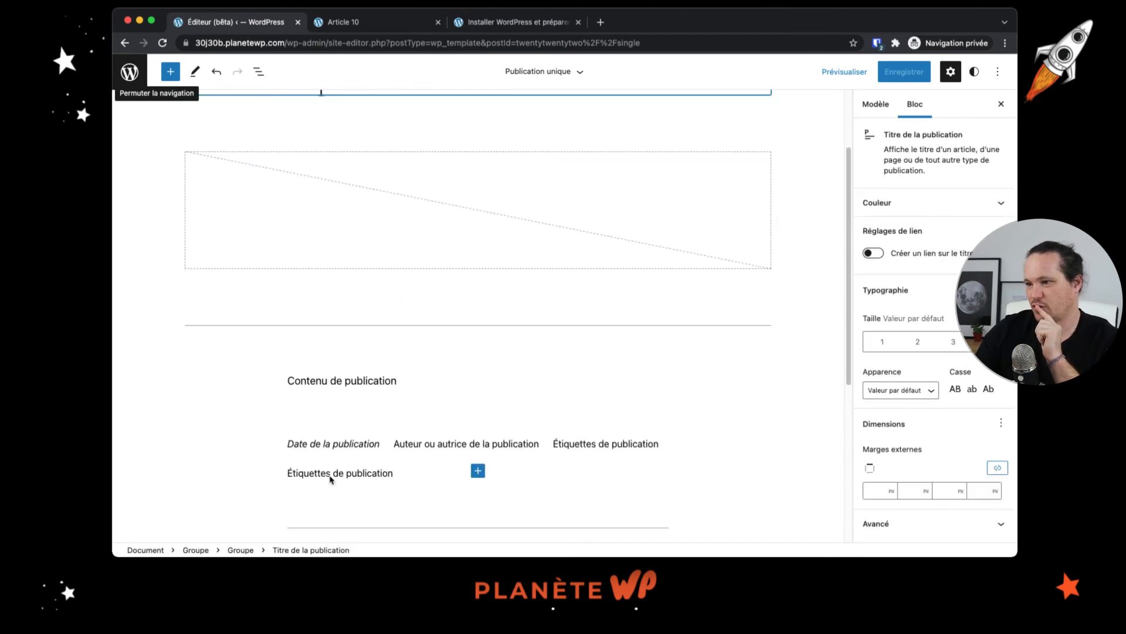
click(352, 379)
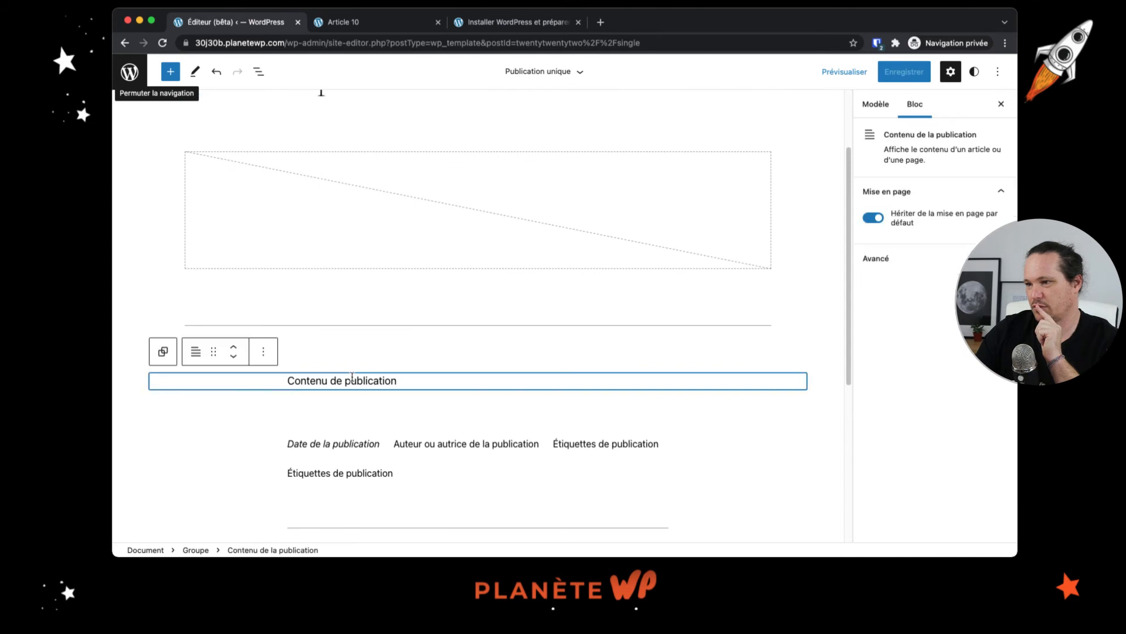
scroll(370, 352, up, 3)
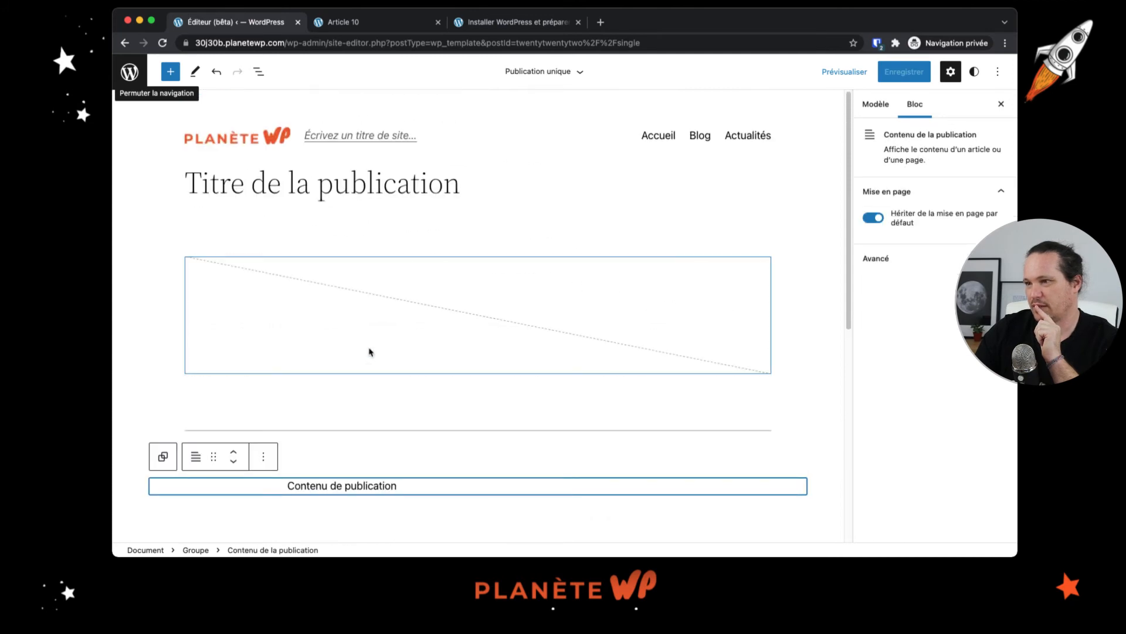
click(371, 352)
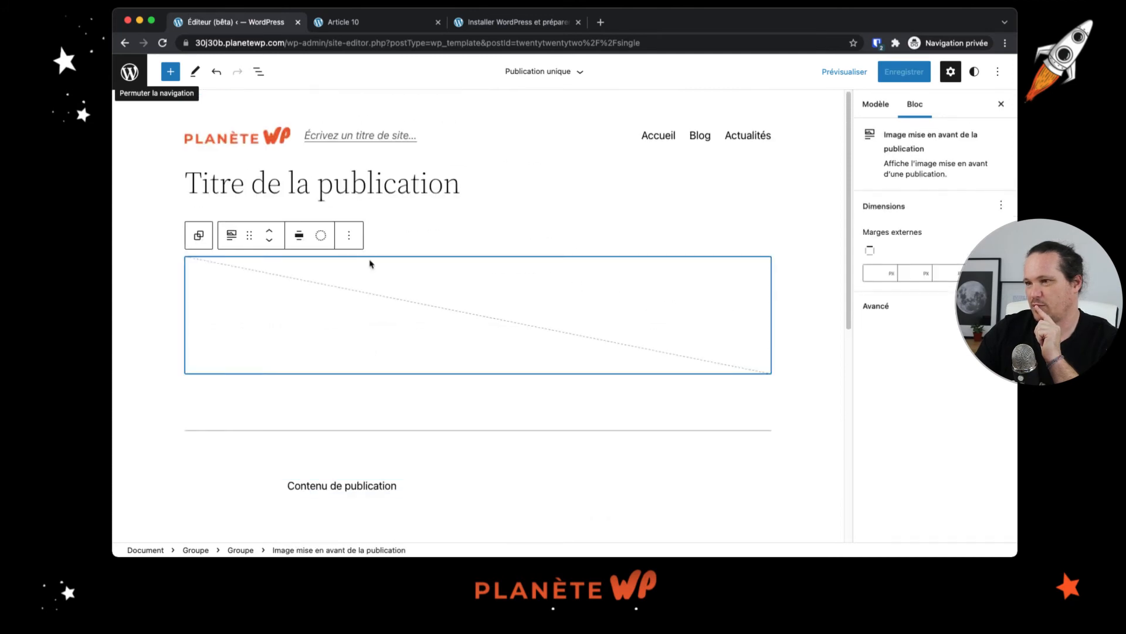
click(392, 230)
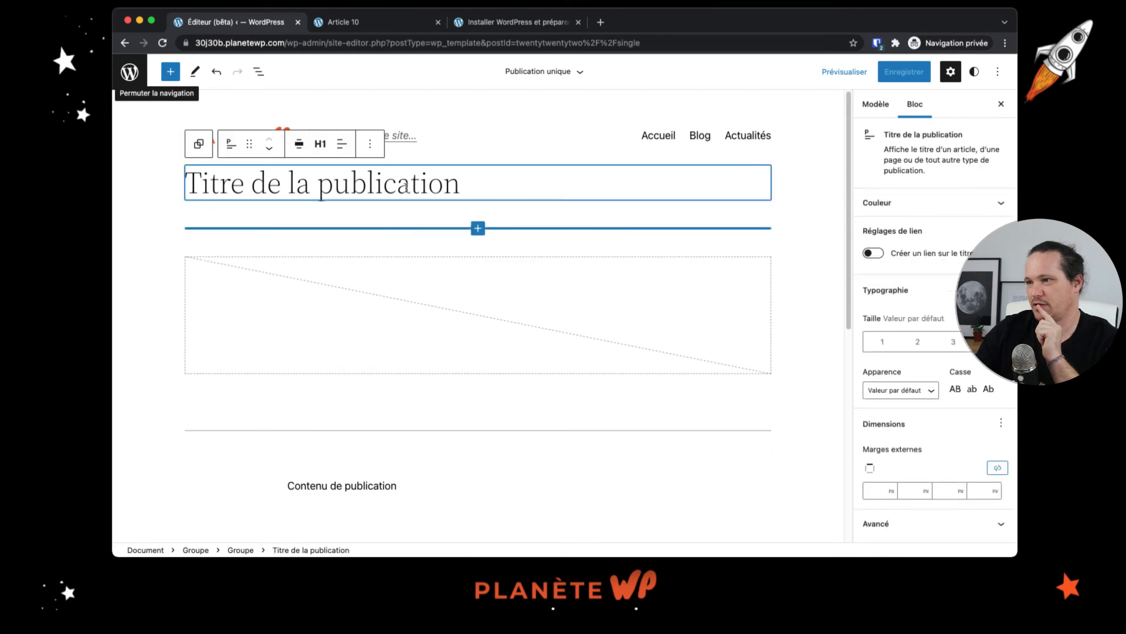
Step: Show the template's block list and remove the Séparateur block below the featured image
click(402, 289)
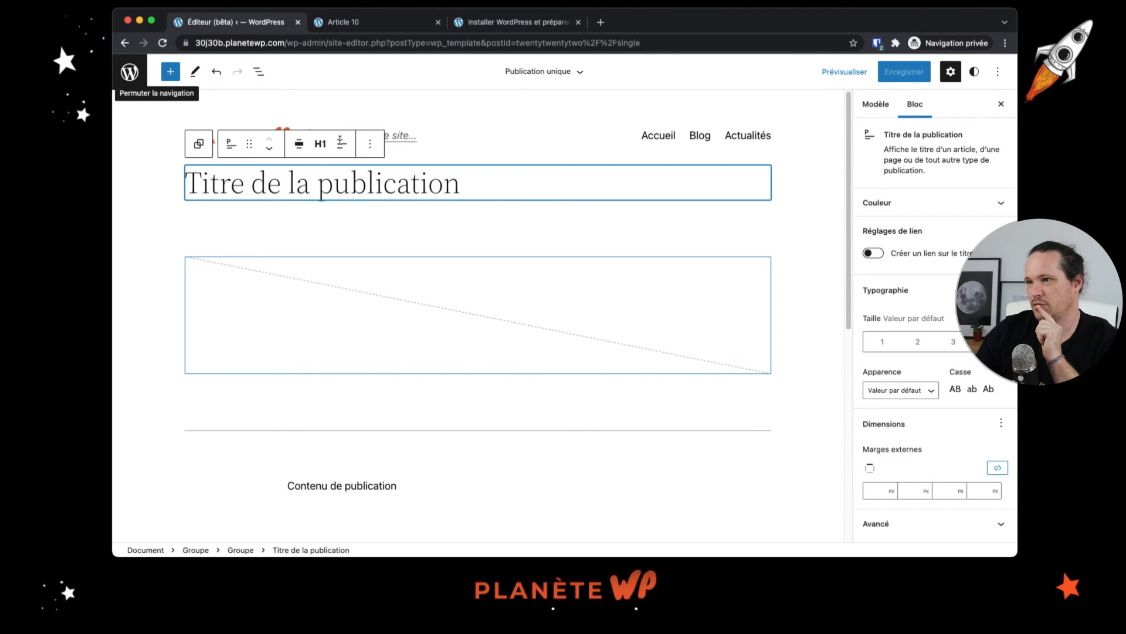
click(259, 72)
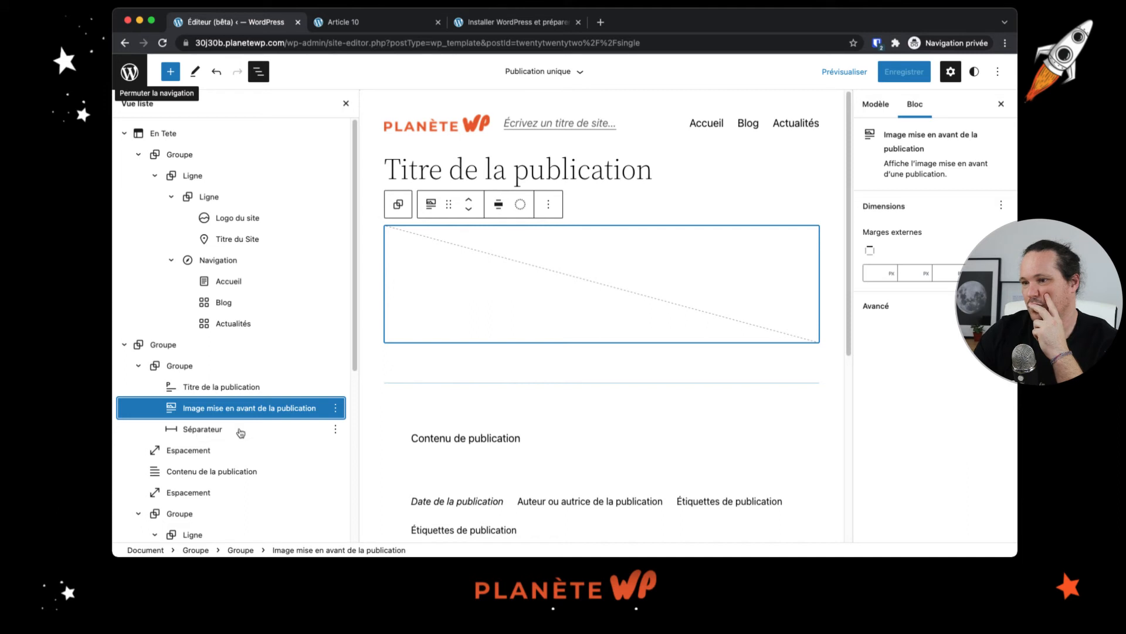
click(745, 374)
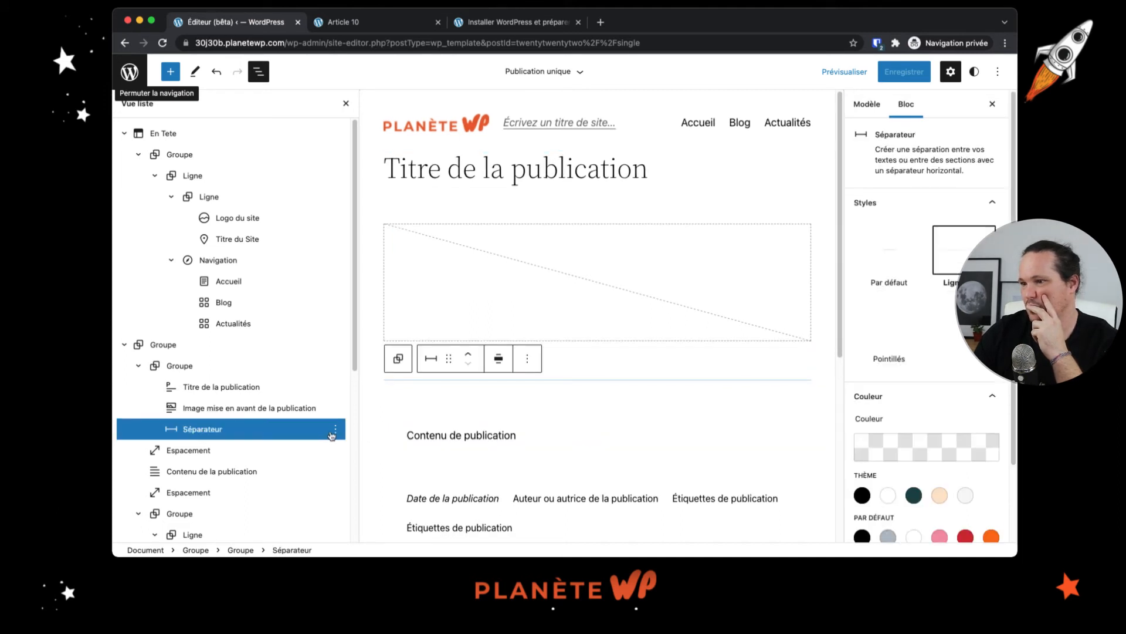
click(336, 429)
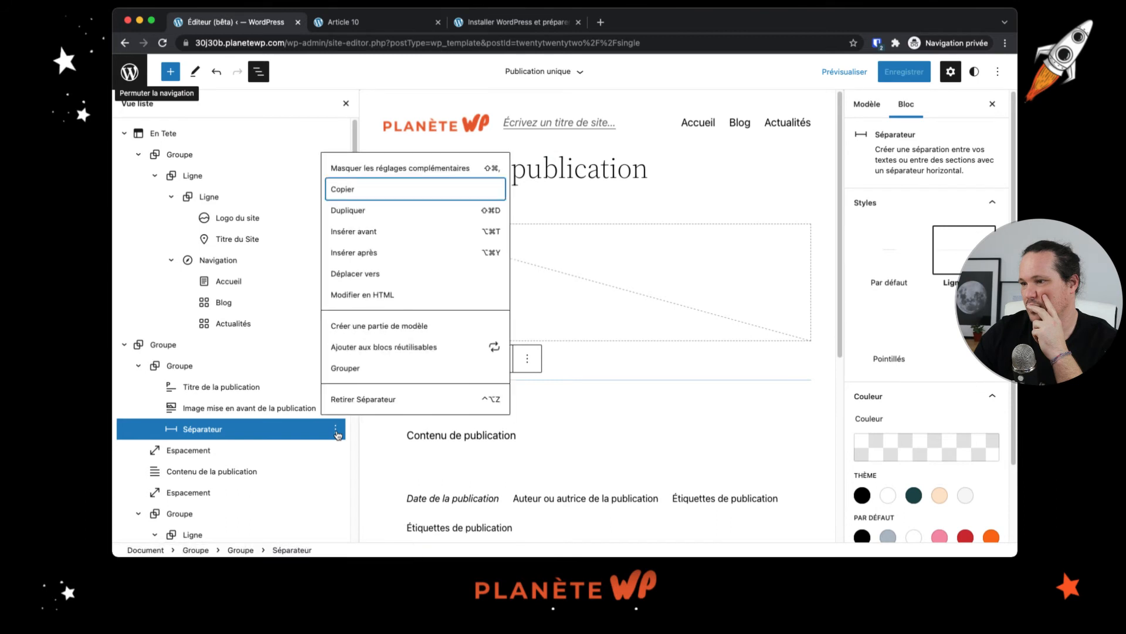
click(364, 400)
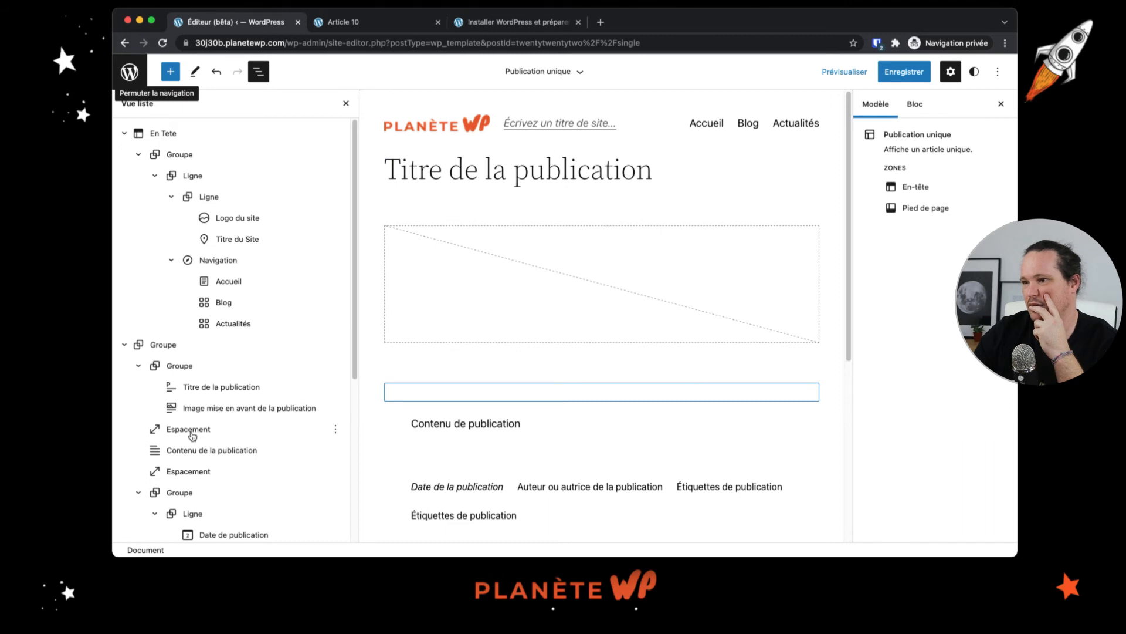
Step: Remove the Espacement block between the post content and the metadata group
click(189, 430)
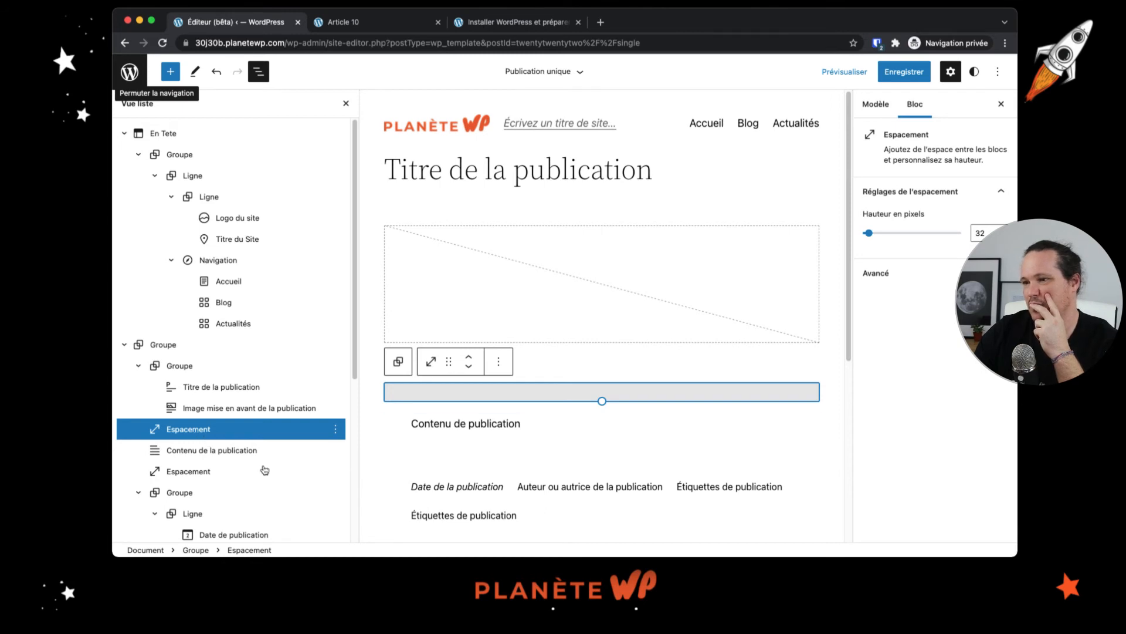
click(335, 471)
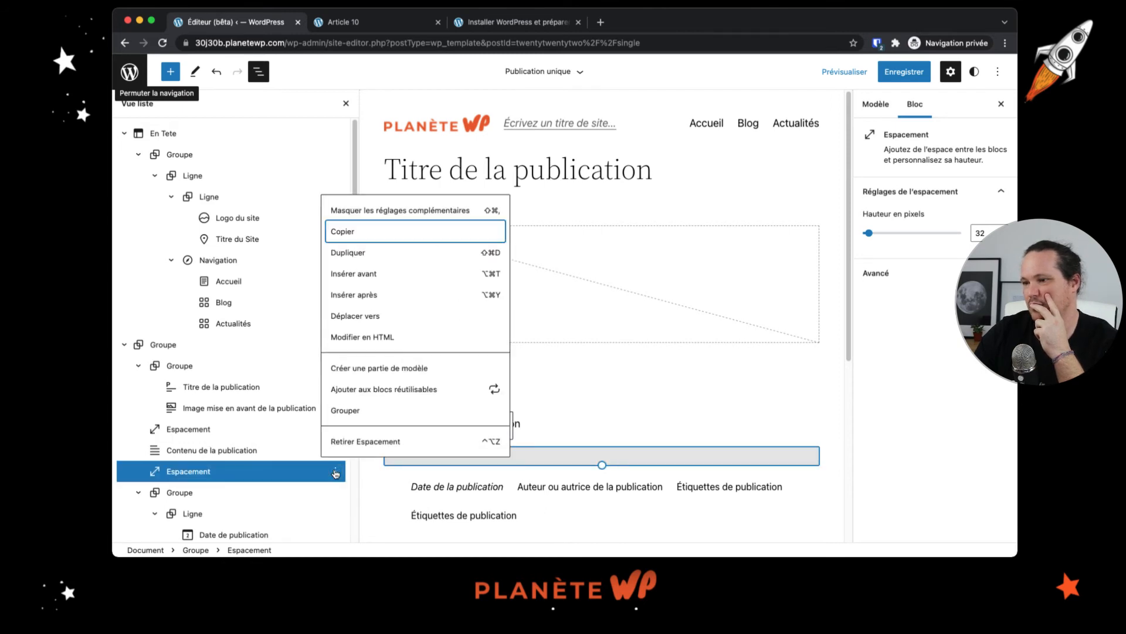
click(352, 444)
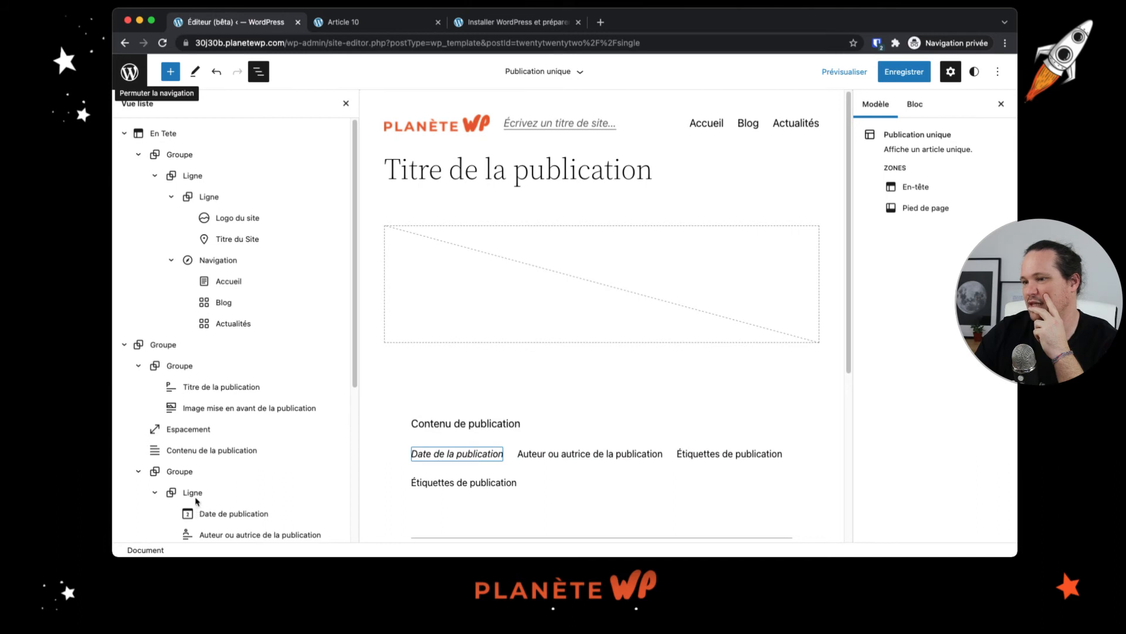
Step: Move the Ligne block with the post metadata up between the post title and the featured image
scroll(196, 502, down, 4)
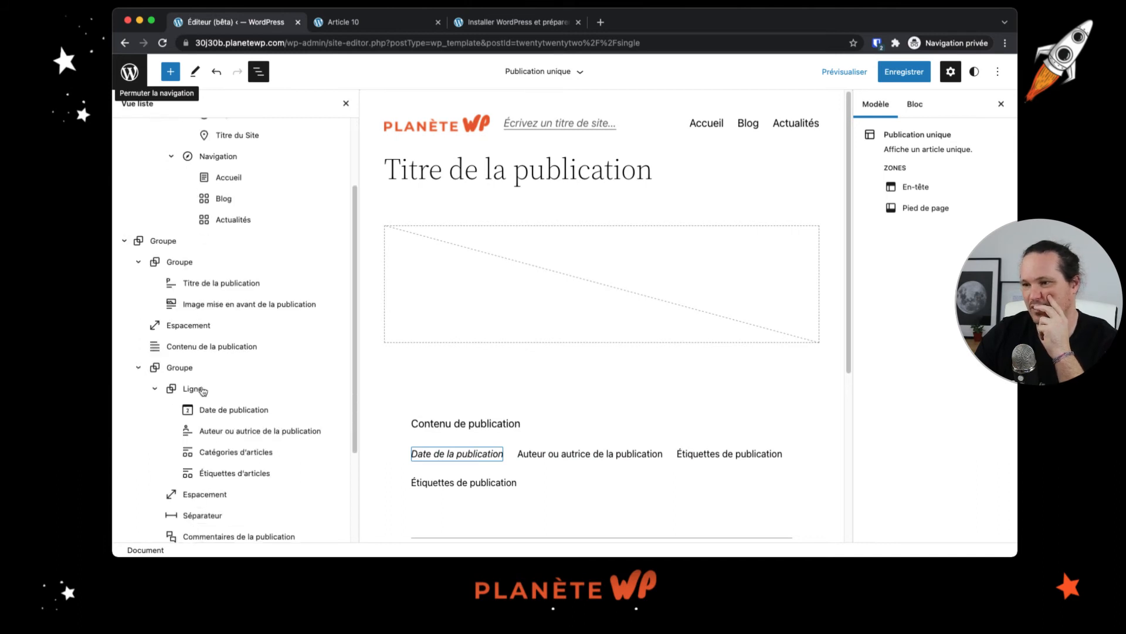
click(193, 389)
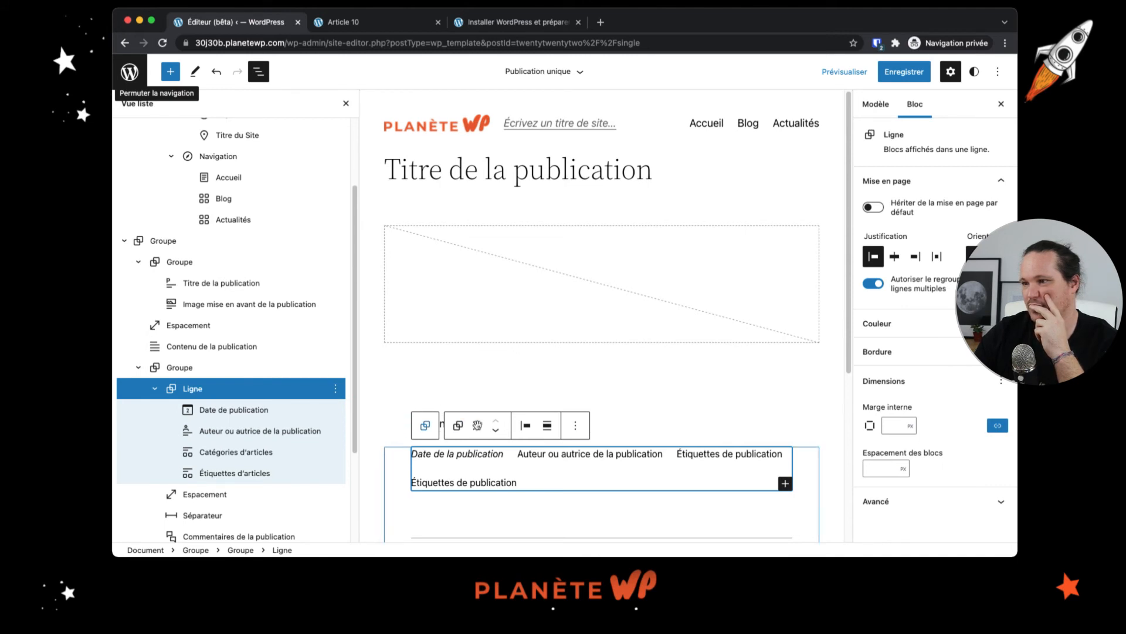
drag(468, 200, 470, 202)
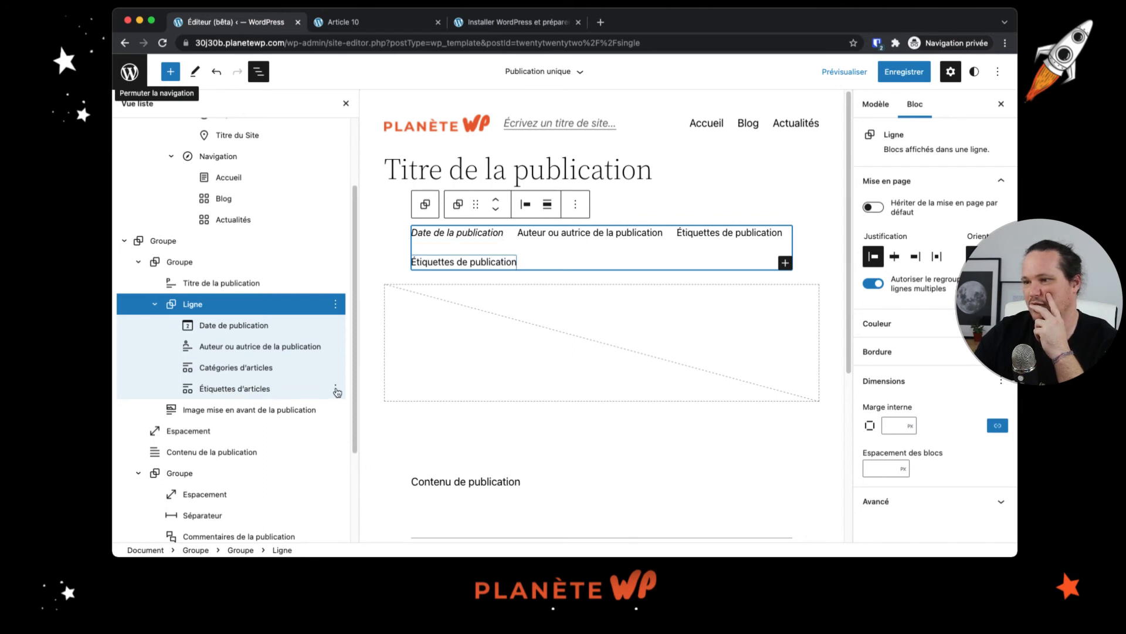
Step: Remove the Étiquettes d'articles block from the metadata row and check the row's justification settings
click(336, 390)
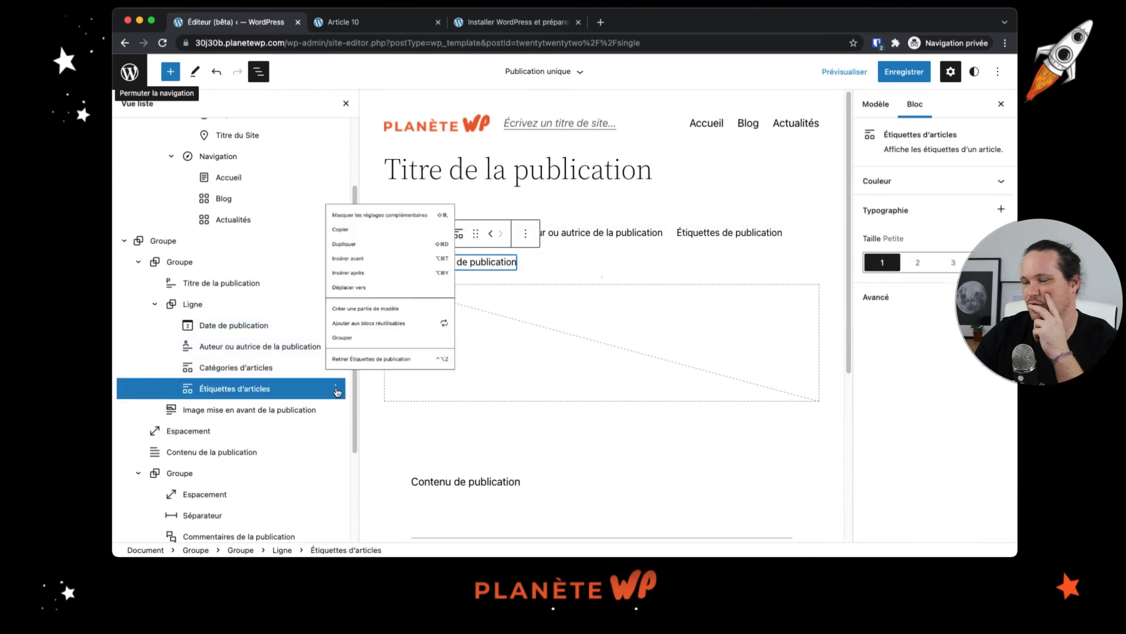
click(384, 359)
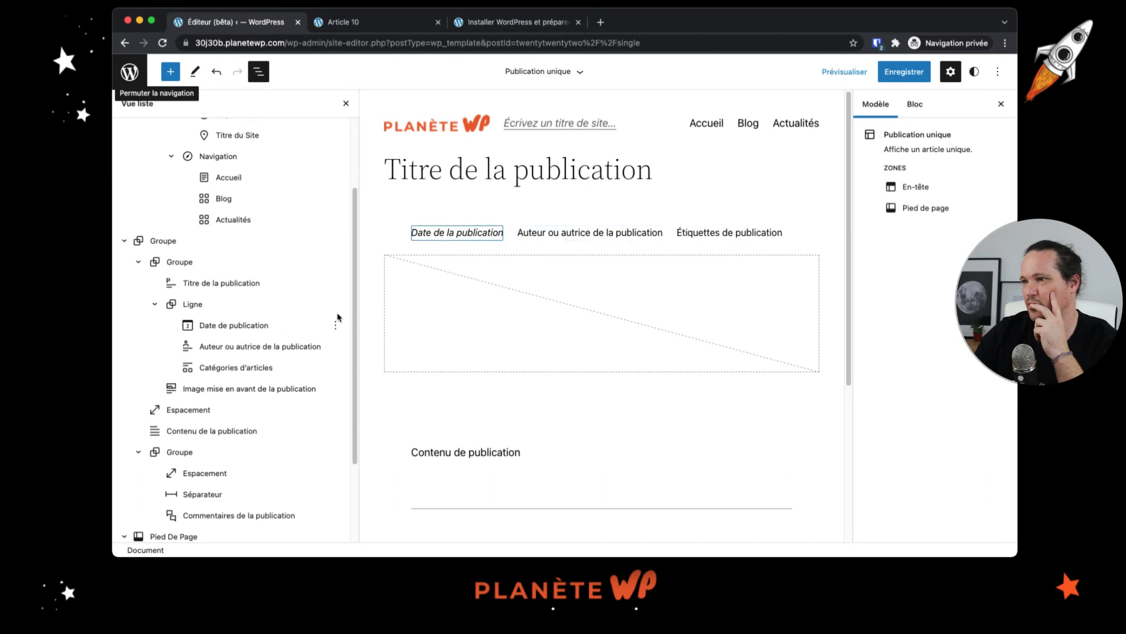
click(197, 304)
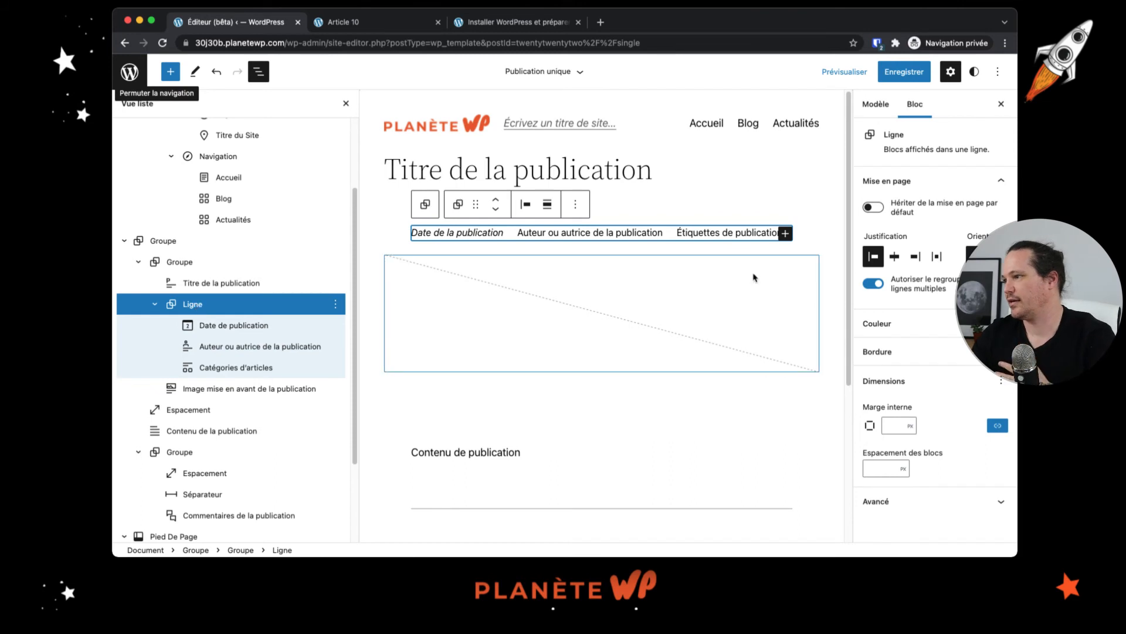
click(868, 258)
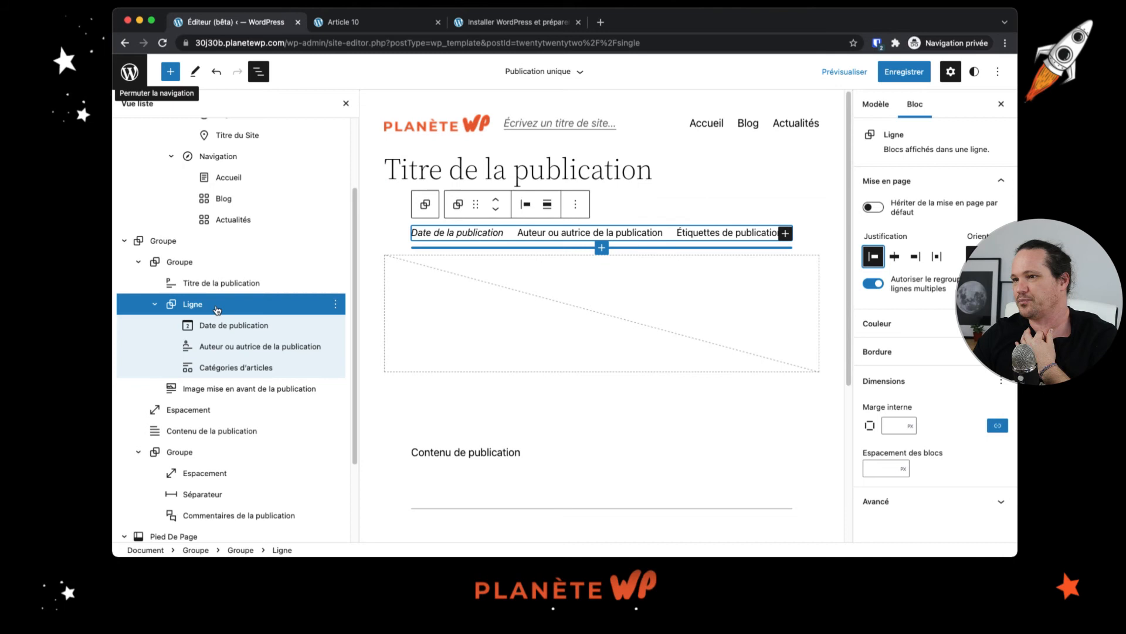
Step: Set the bottom outer margin of the Titre de la publication block to 0 px
click(224, 284)
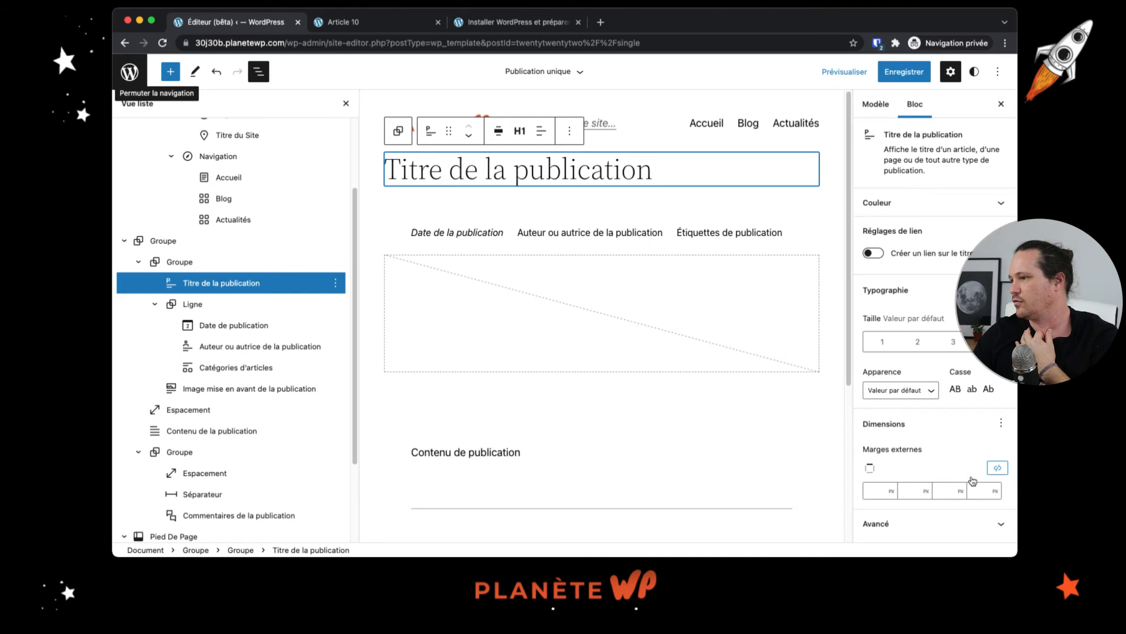
click(951, 491)
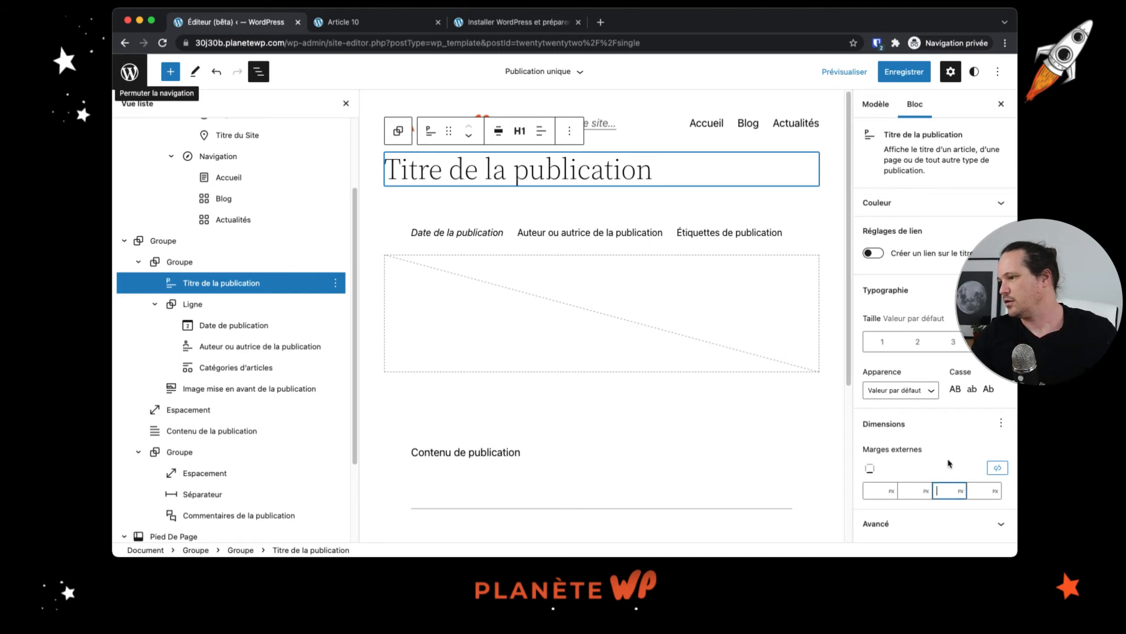
text(0)
key(Return)
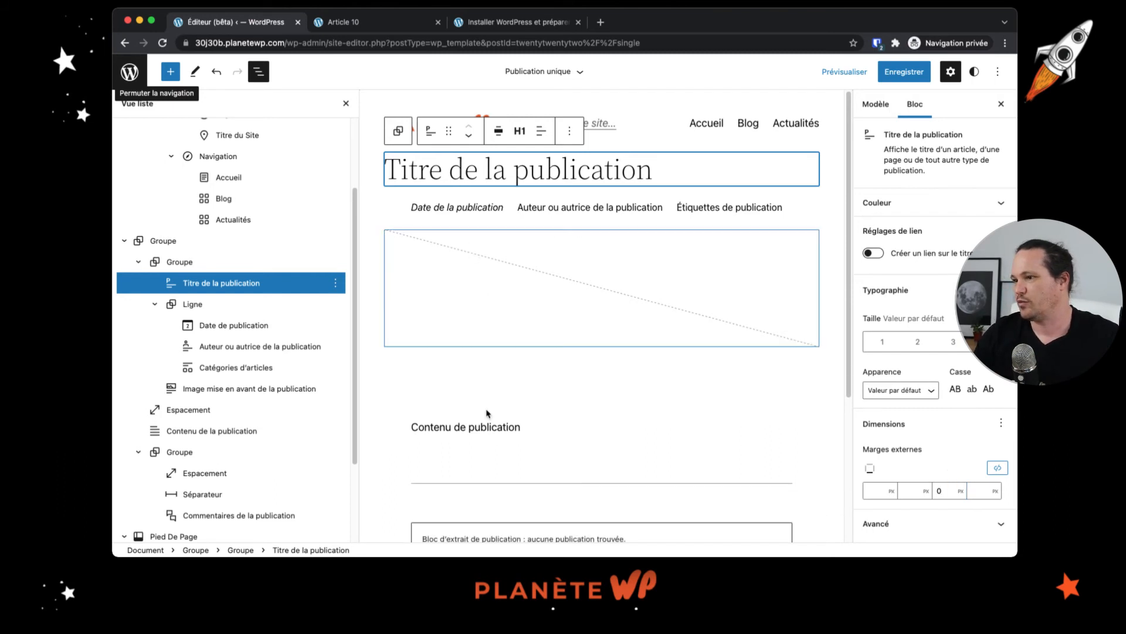
Step: Remove the Espacement block between the featured image and the post content
click(471, 429)
click(474, 373)
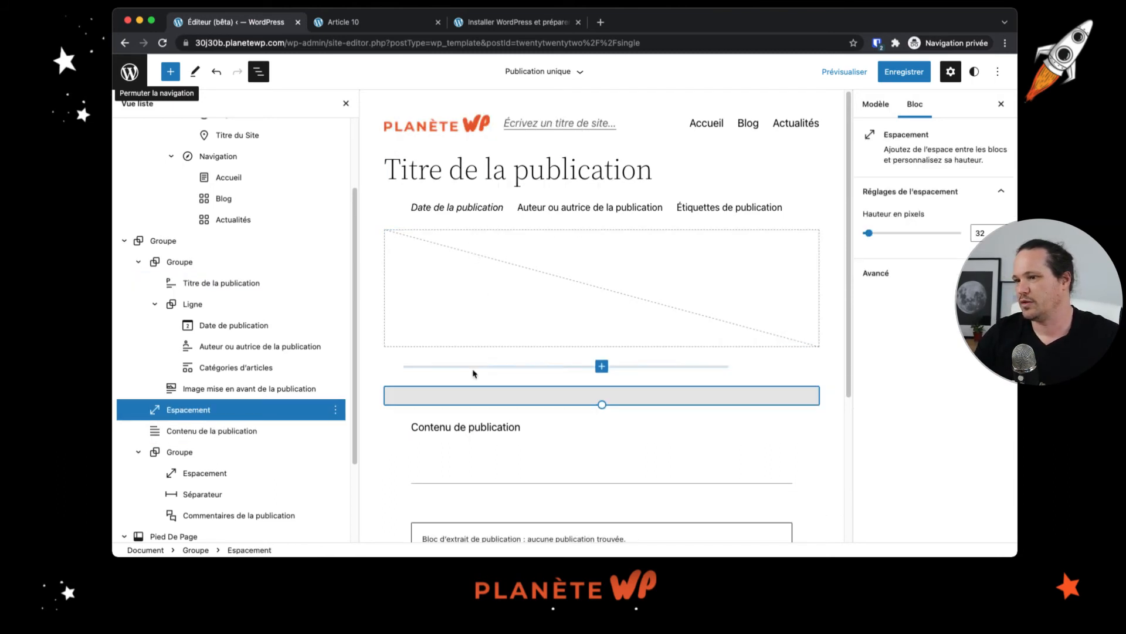
click(335, 409)
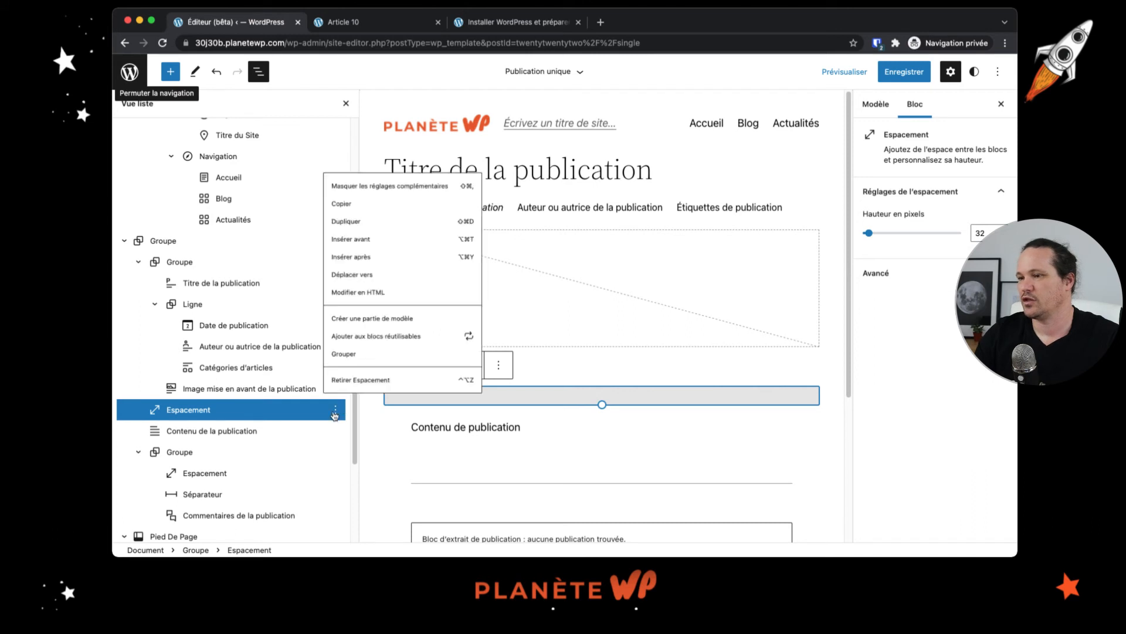
click(350, 382)
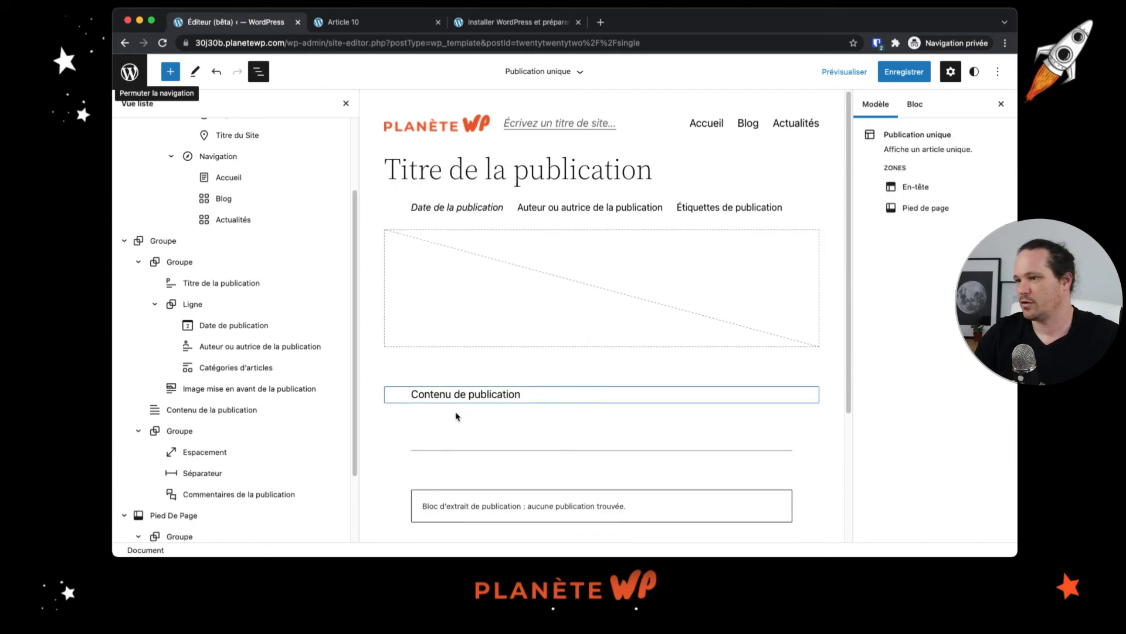
Step: Review the rest of the Publication unique template and save the changes to the site
scroll(490, 454, down, 3)
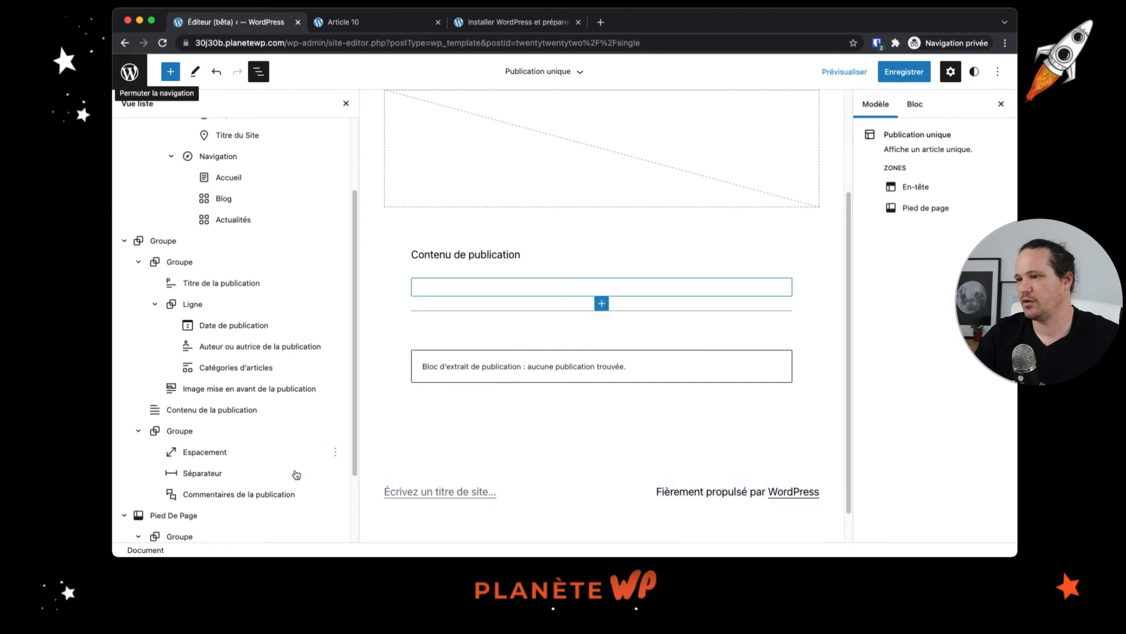
click(915, 86)
click(911, 76)
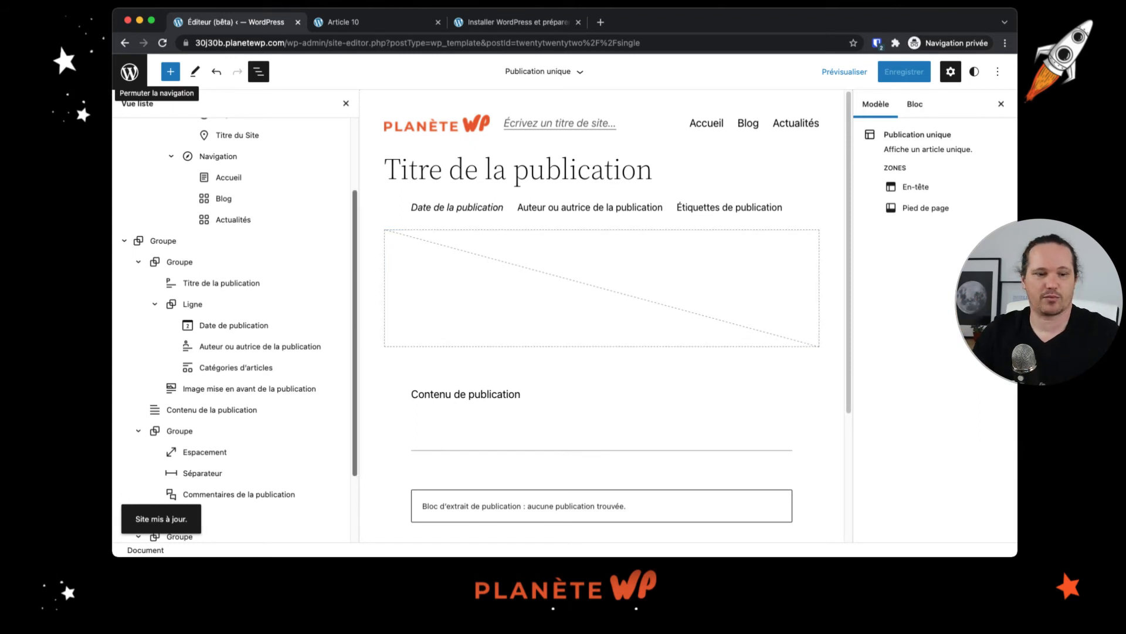
Step: Reload Article 10 in the other browser tab and check its title, metadata row, featured image, content and comment form
click(354, 21)
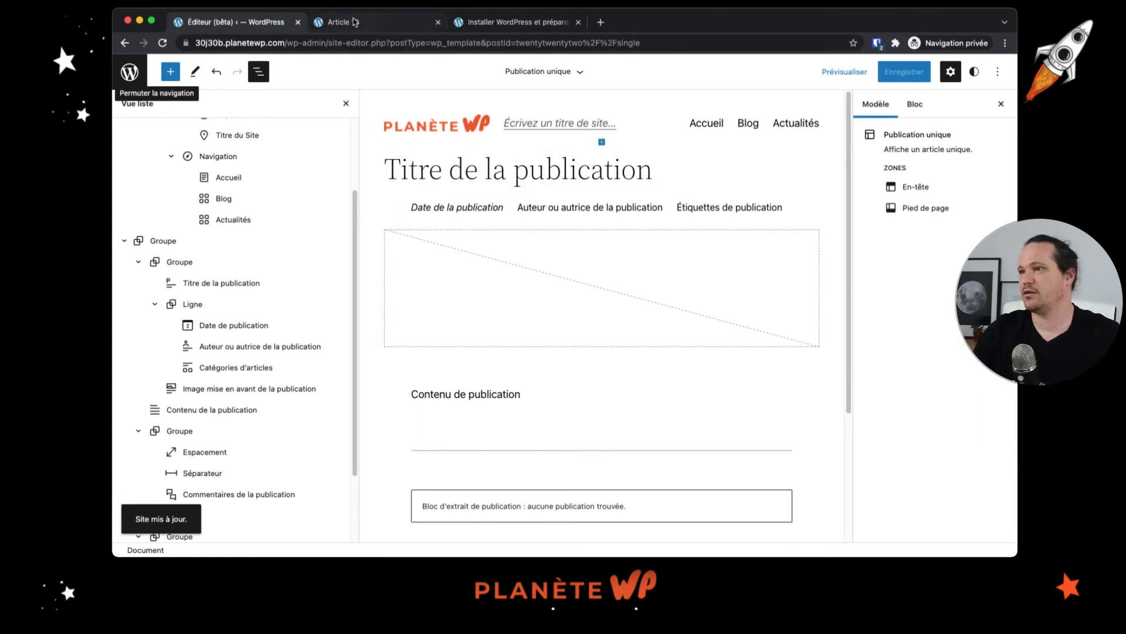
key(super+r)
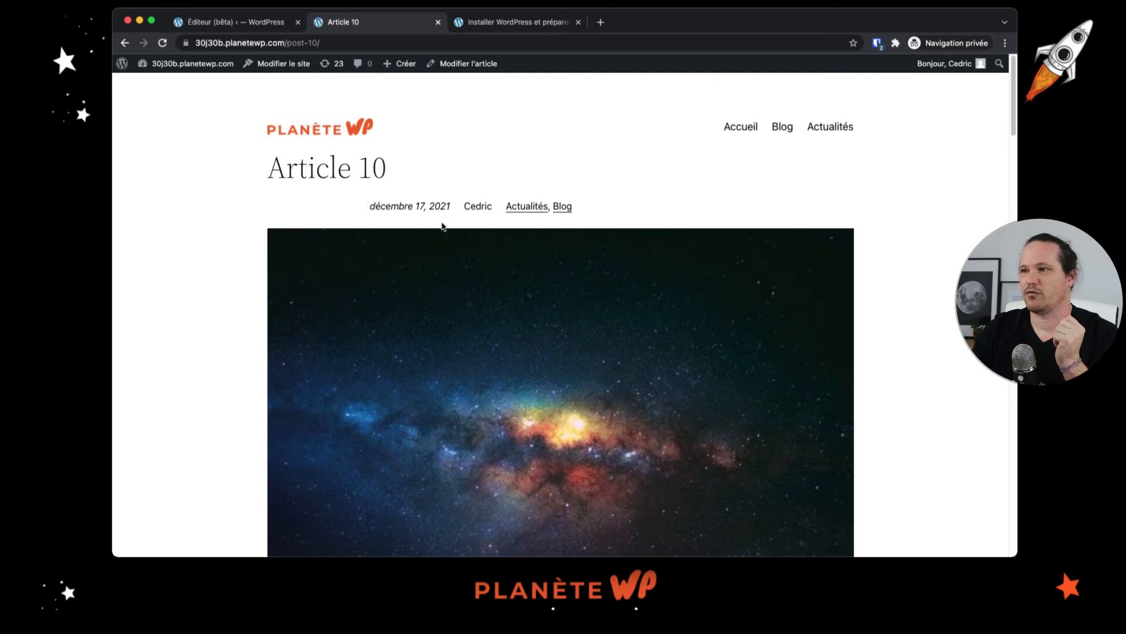
triple_click(420, 176)
click(420, 176)
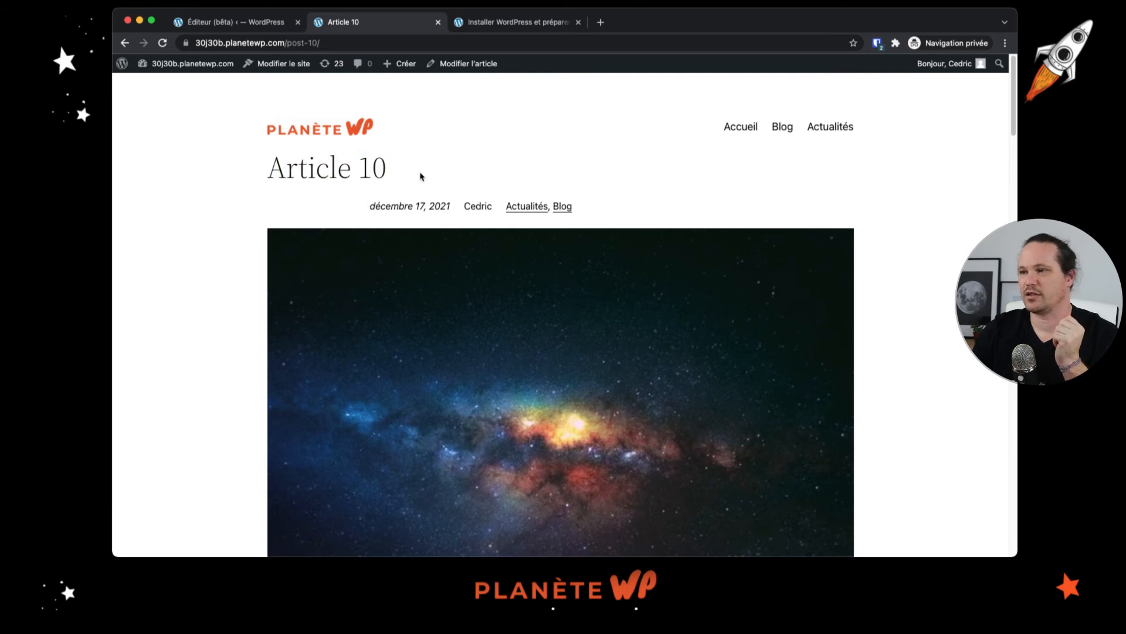
drag(420, 176, 616, 218)
click(617, 218)
scroll(596, 231, down, 2)
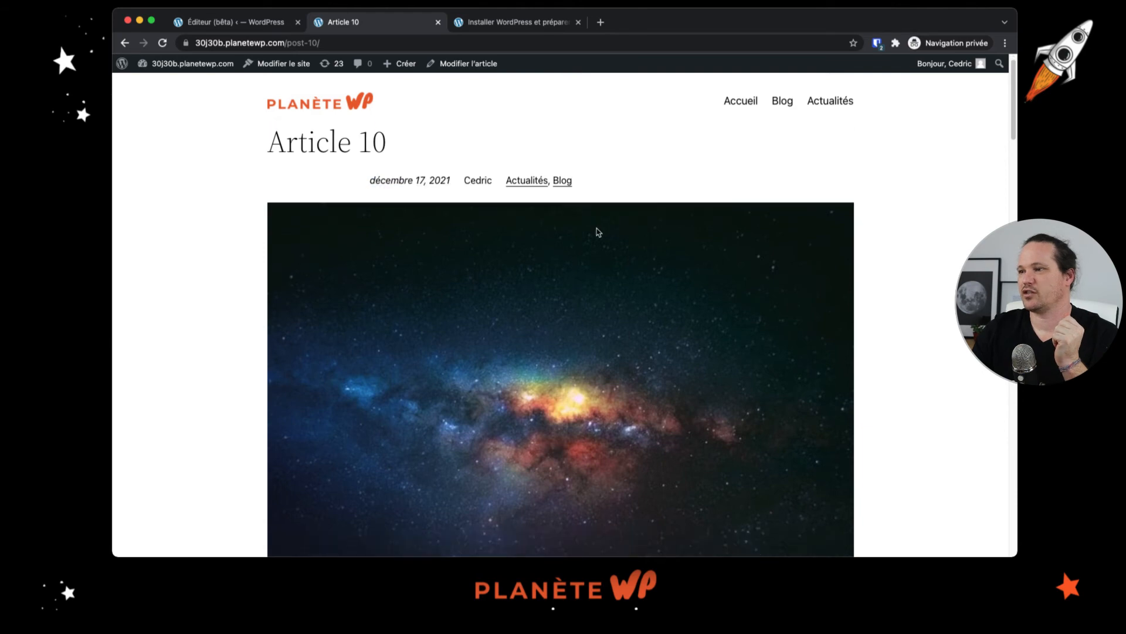
scroll(577, 248, down, 20)
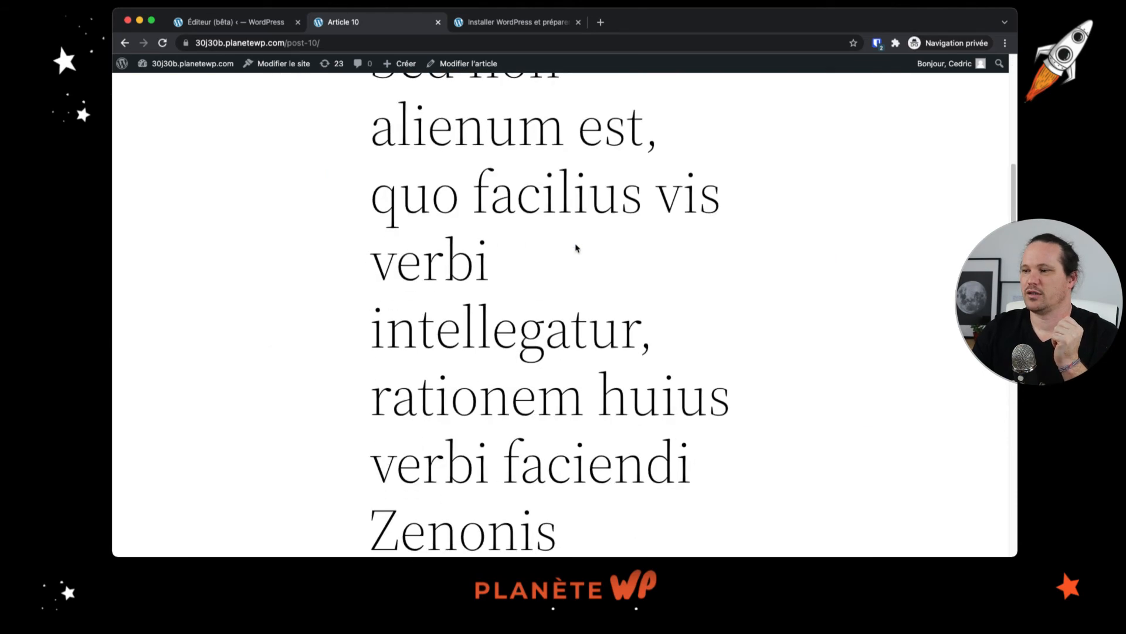
scroll(576, 247, down, 12)
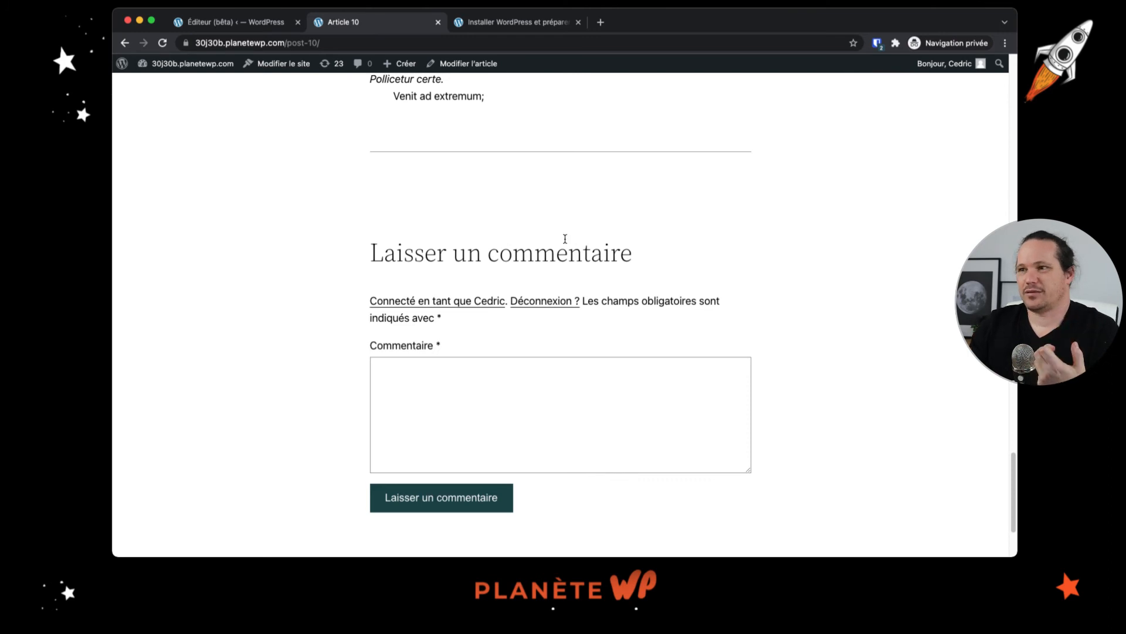
Step: Return to the Publication unique template and inspect the date block's settings and the metadata row's layout and dimension settings
key(ctrl+shift+Tab)
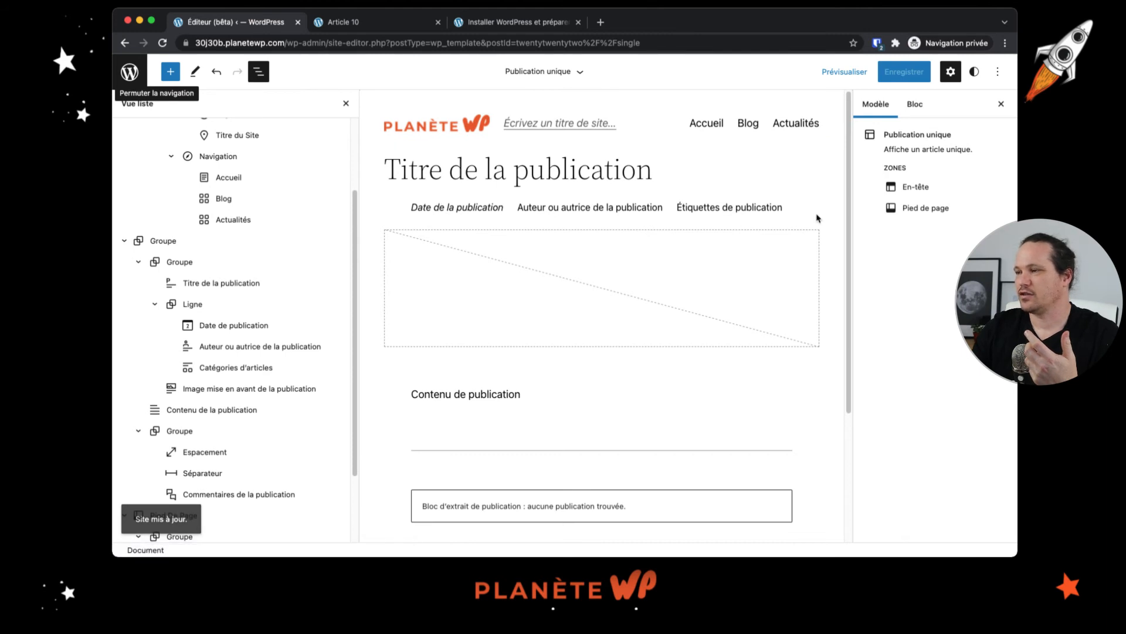
click(431, 203)
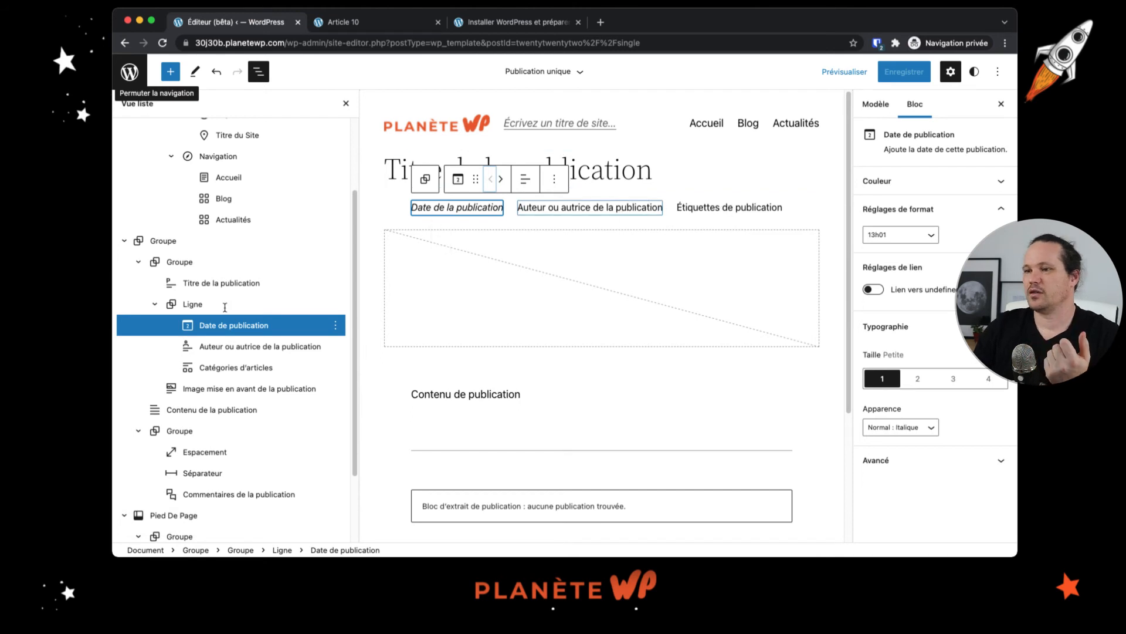
click(202, 308)
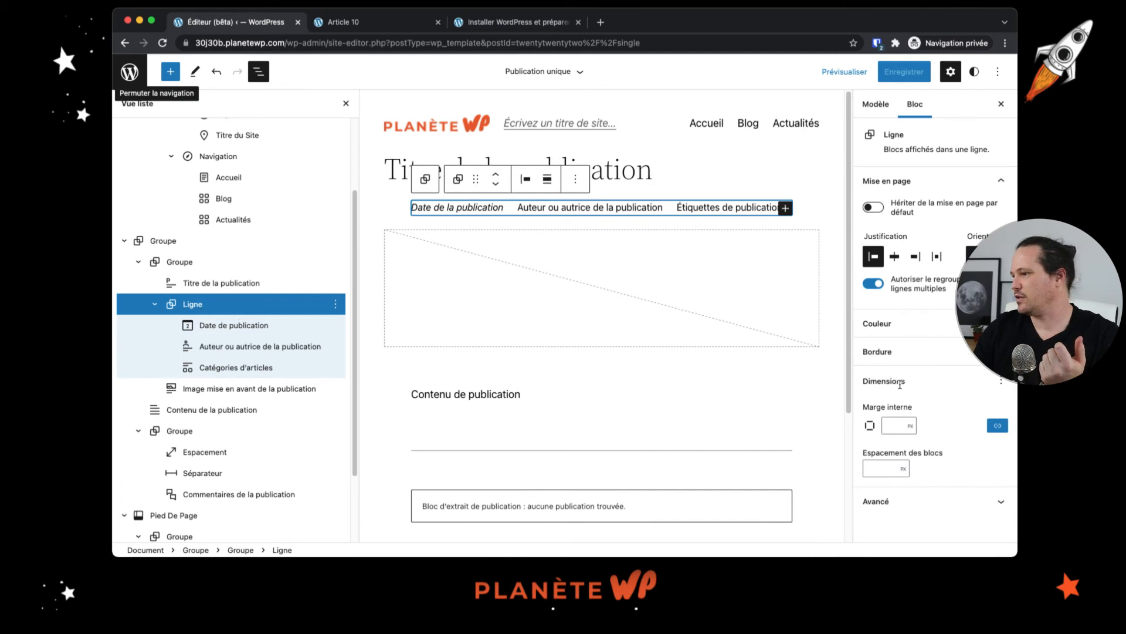
click(1002, 381)
click(1002, 381)
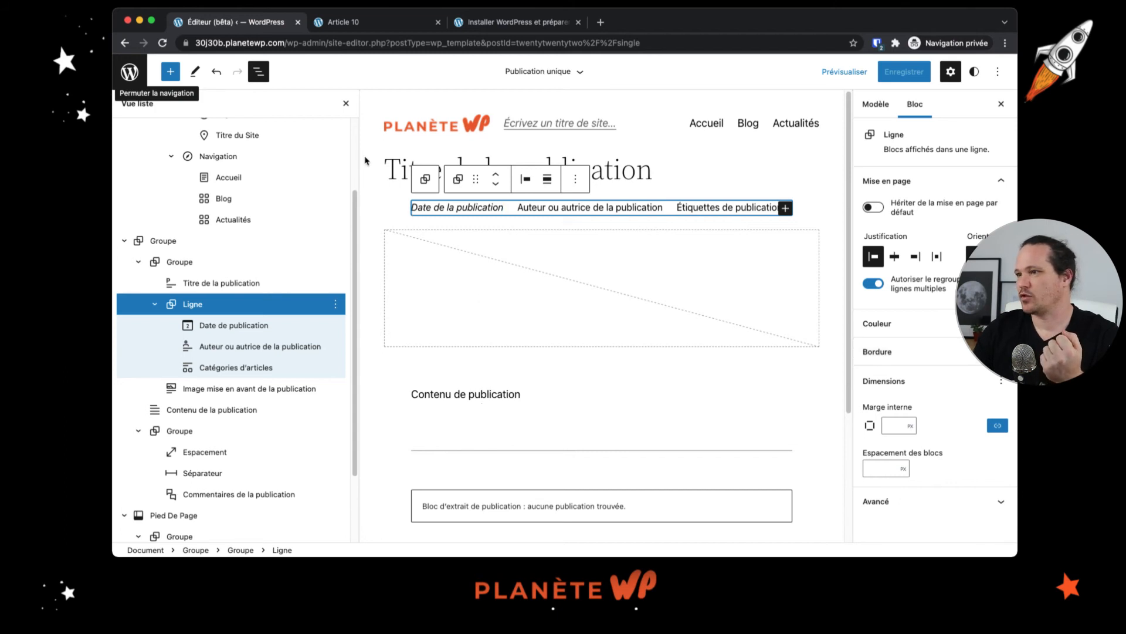
Step: Set the Titre de la publication block's appearance to Moyen and its text colour to orange #ff6900
click(634, 172)
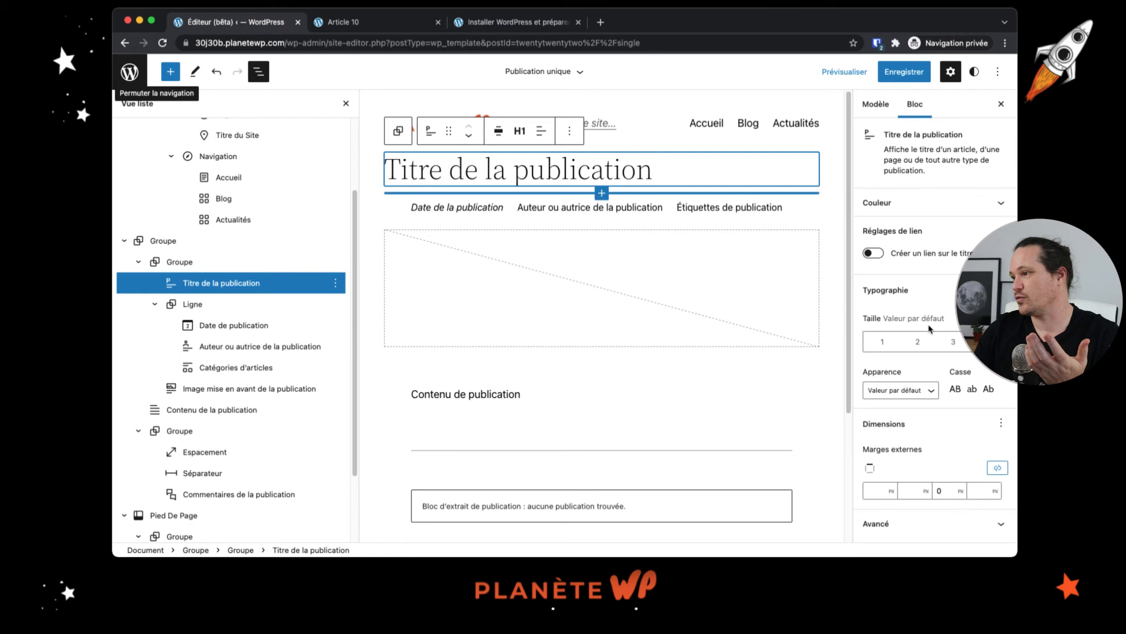
click(920, 390)
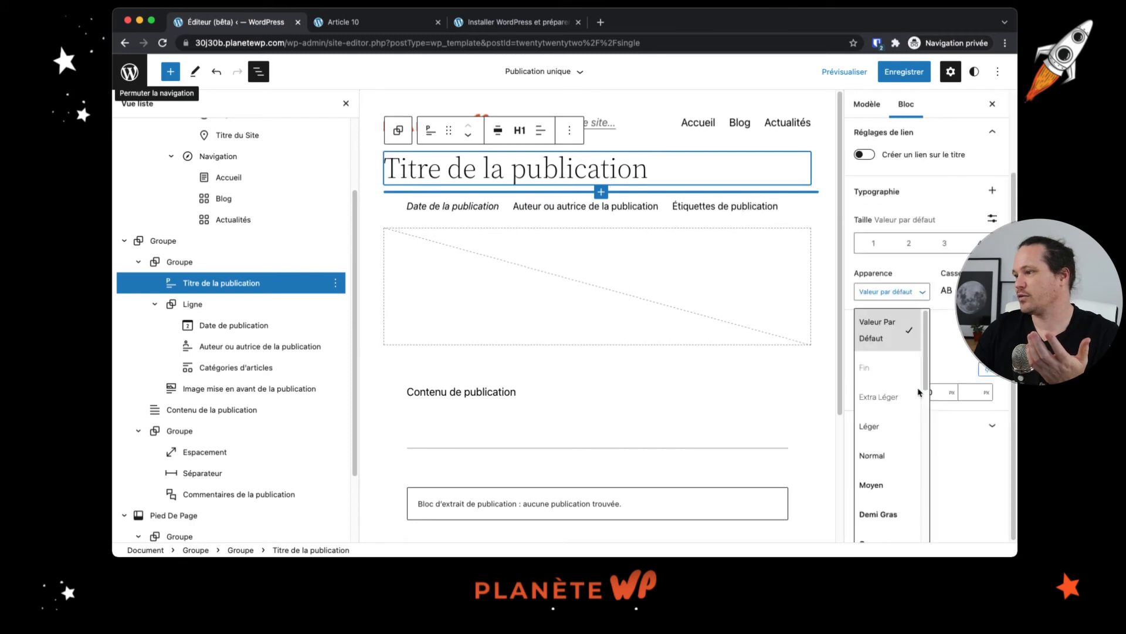
click(875, 485)
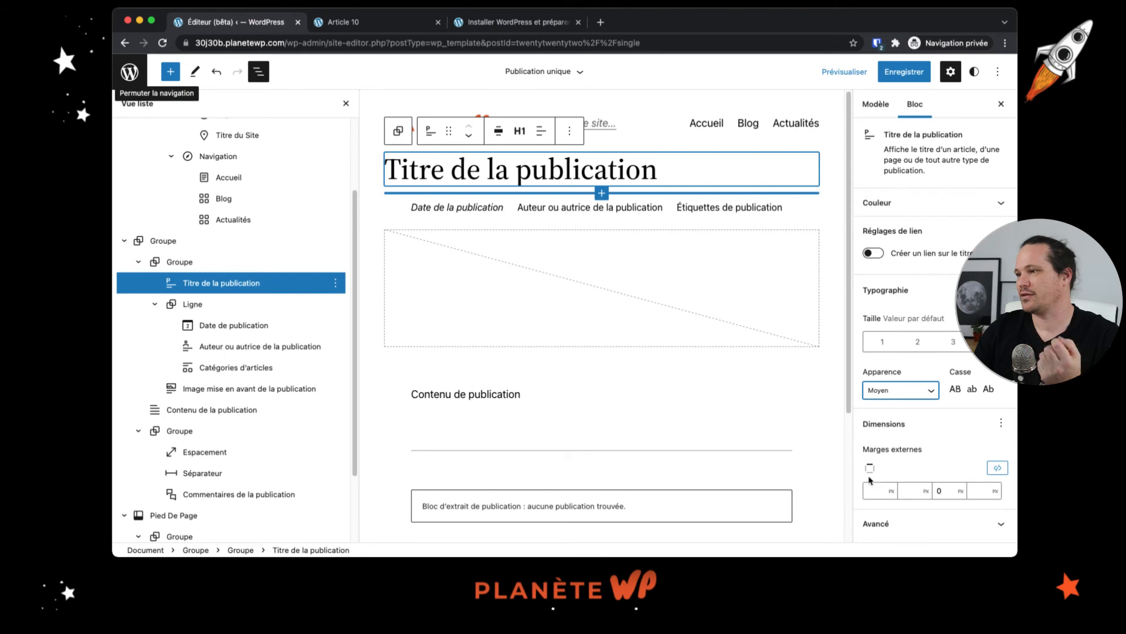
click(965, 206)
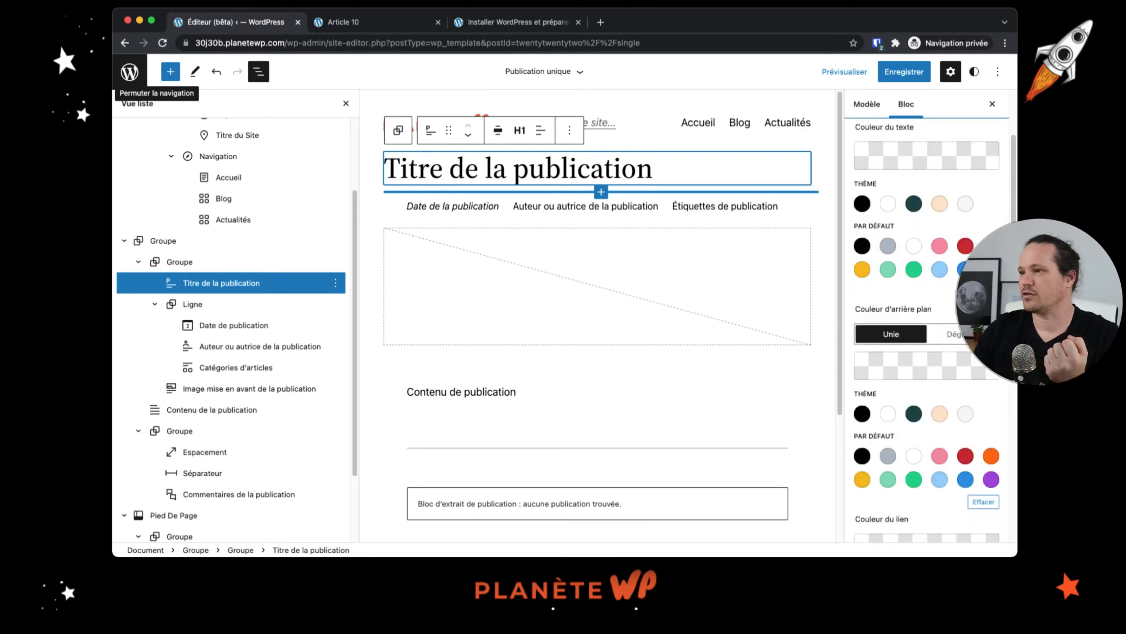
click(991, 246)
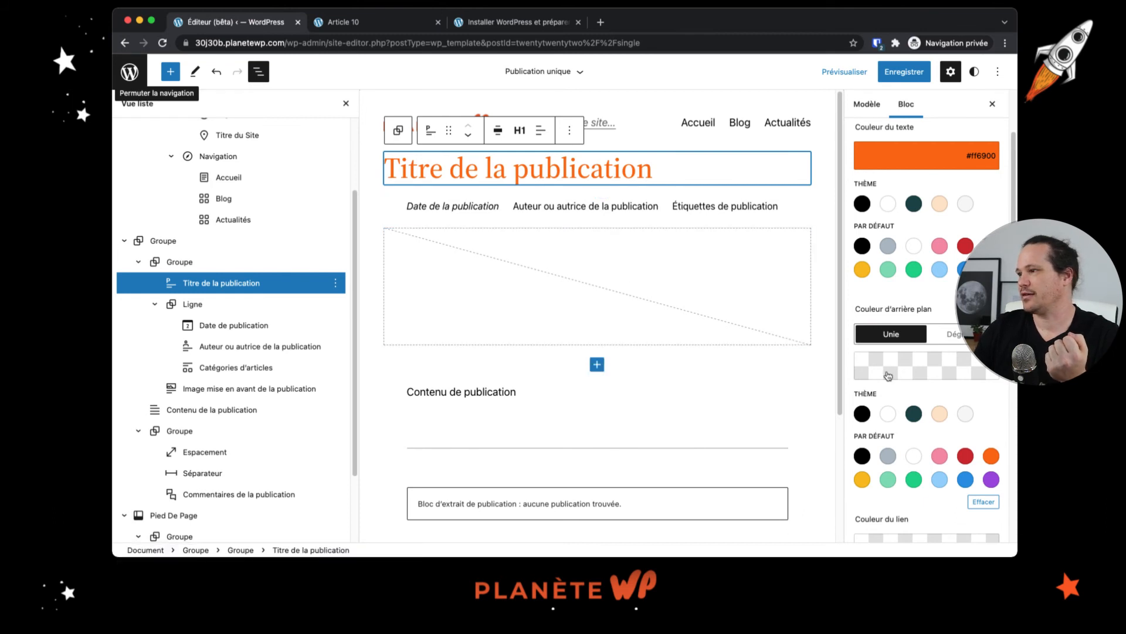
Step: Save the title styling changes to the Publication unique template
click(904, 75)
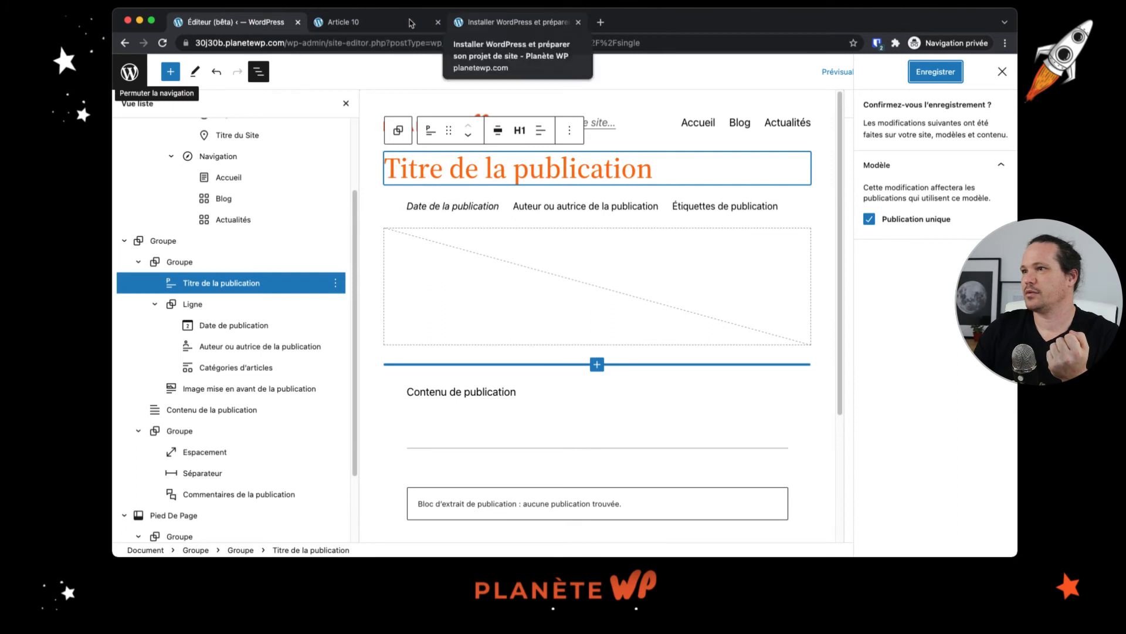
click(414, 23)
click(159, 43)
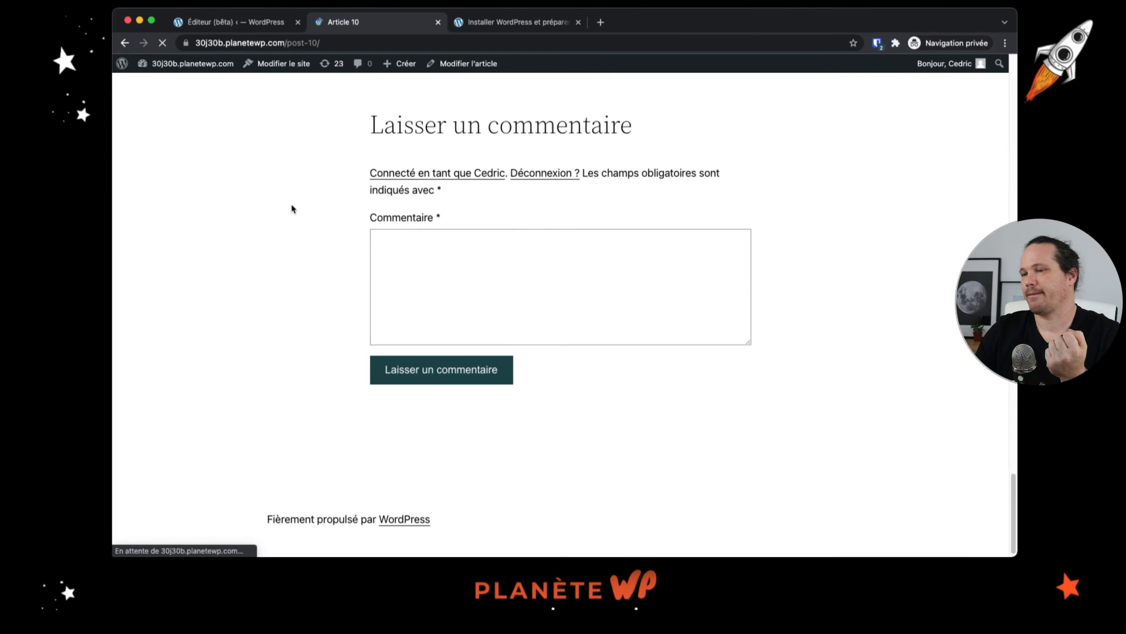
scroll(292, 209, up, 20)
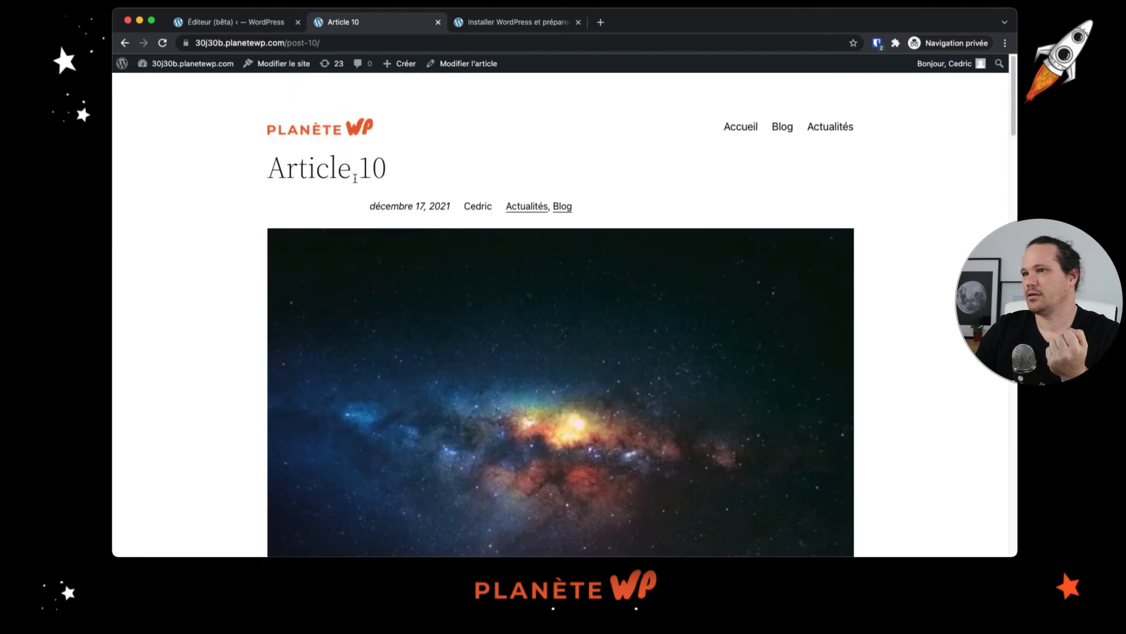
click(229, 23)
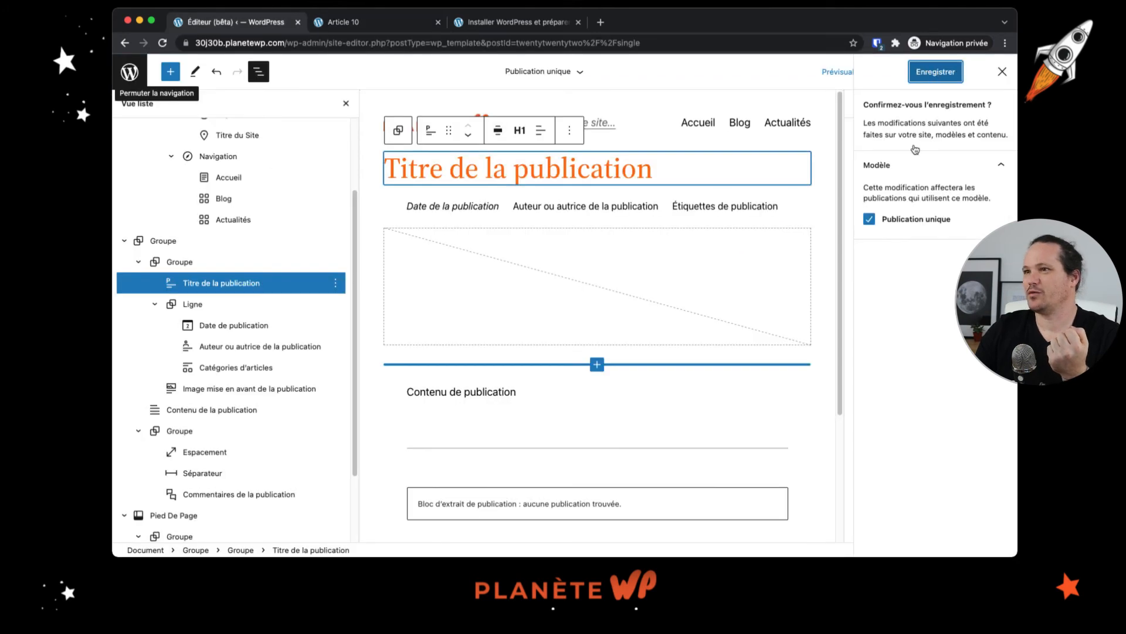
click(939, 80)
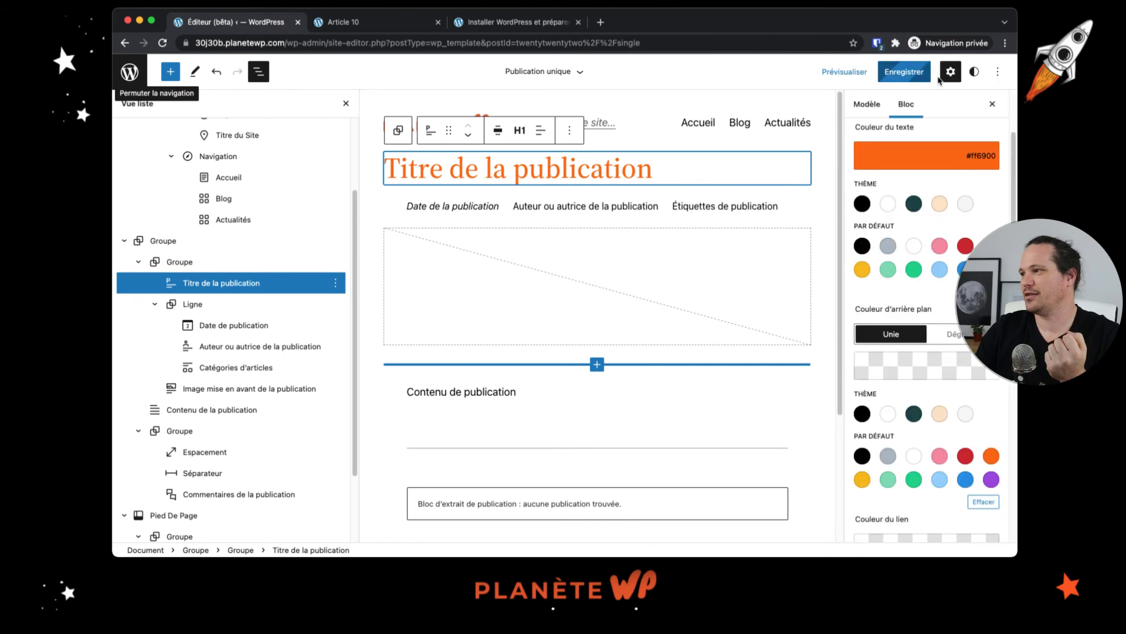
Step: Reload Article 10 in the other browser tab and check the title styling, featured image and content
click(352, 22)
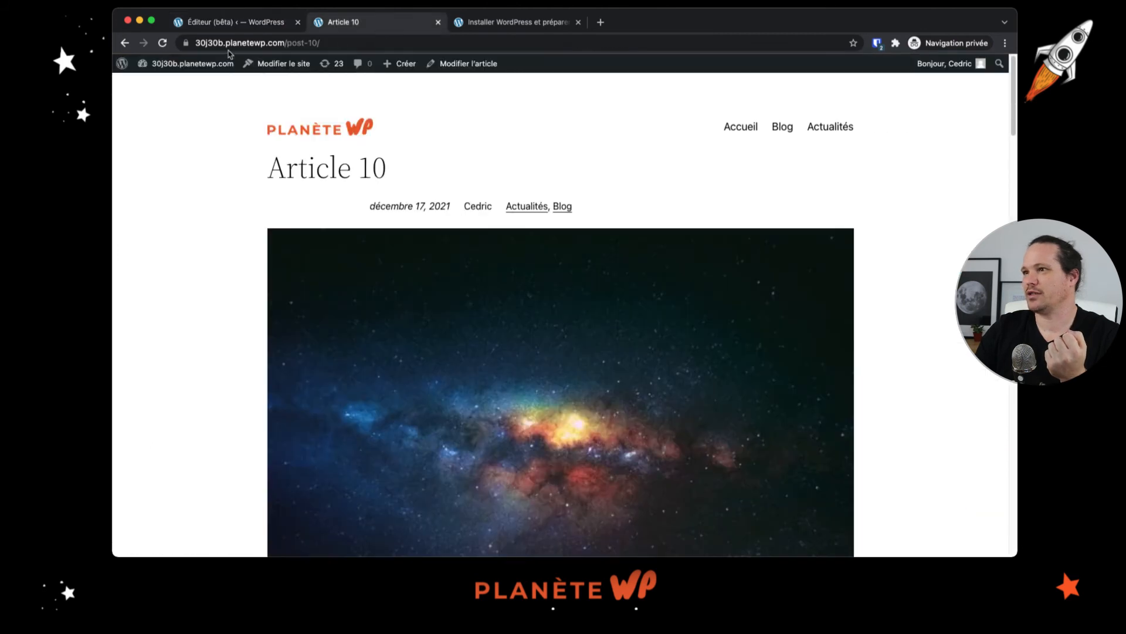
click(161, 43)
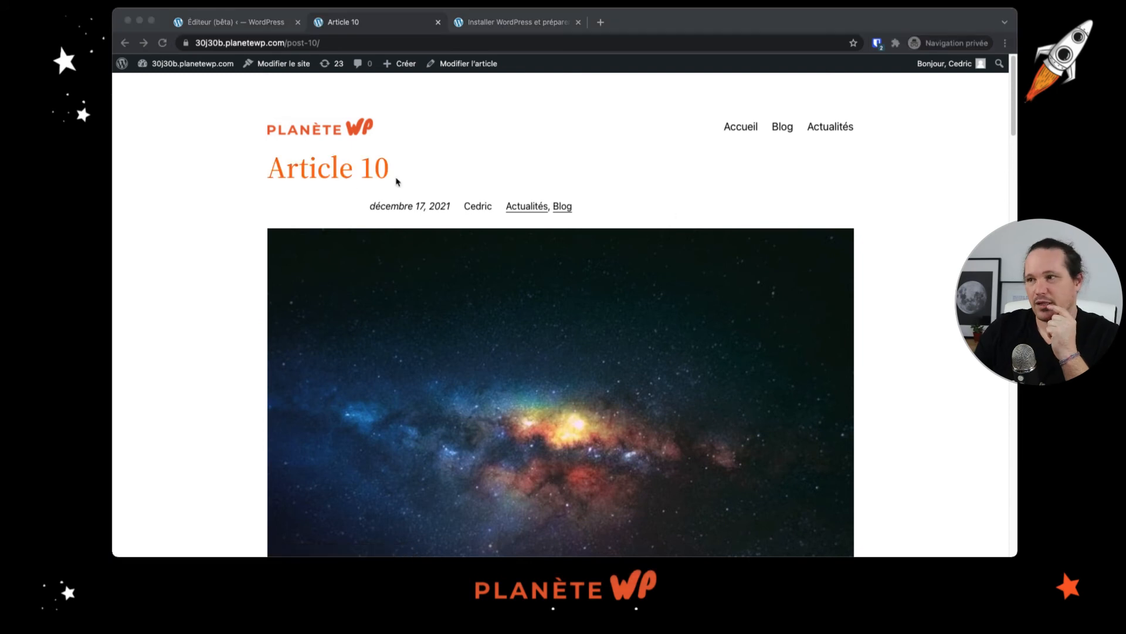
click(423, 166)
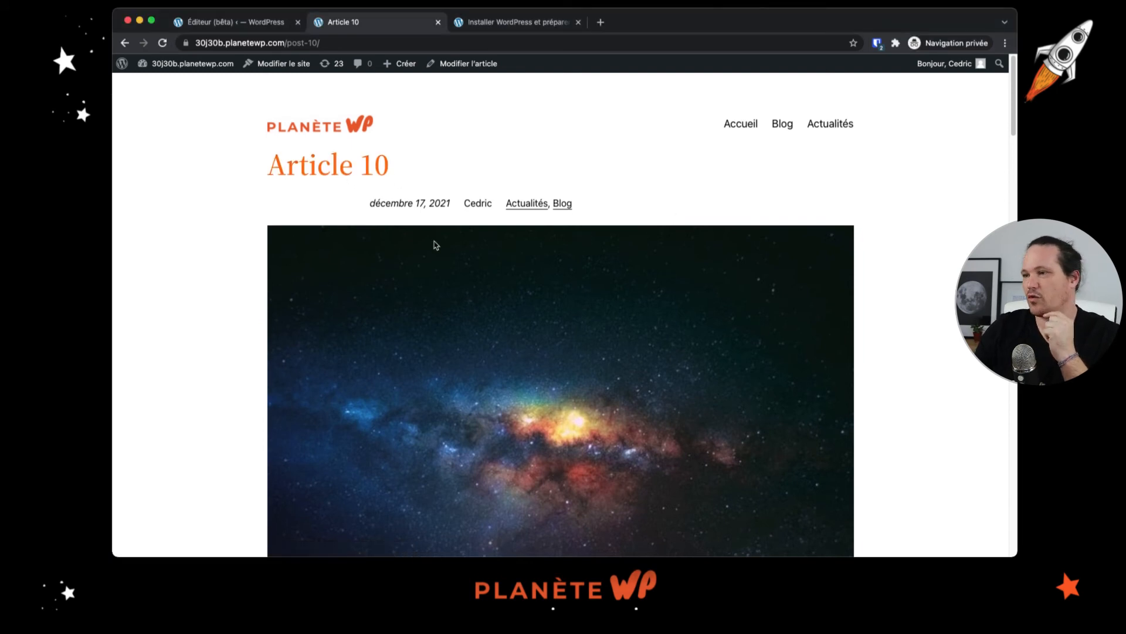
scroll(437, 238, down, 10)
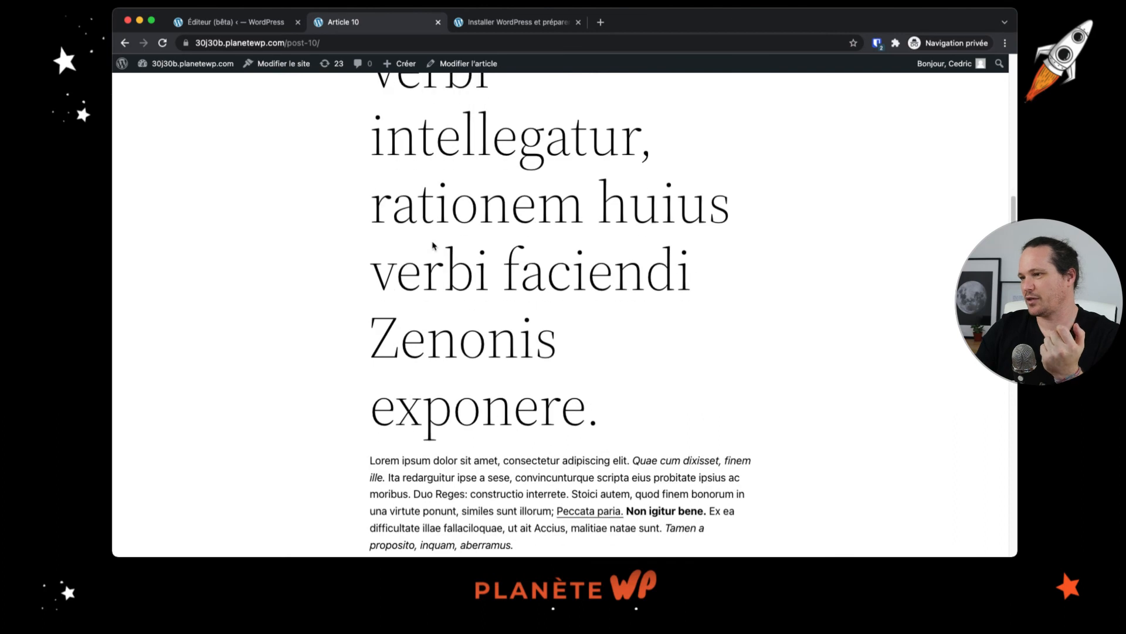
scroll(433, 245, up, 15)
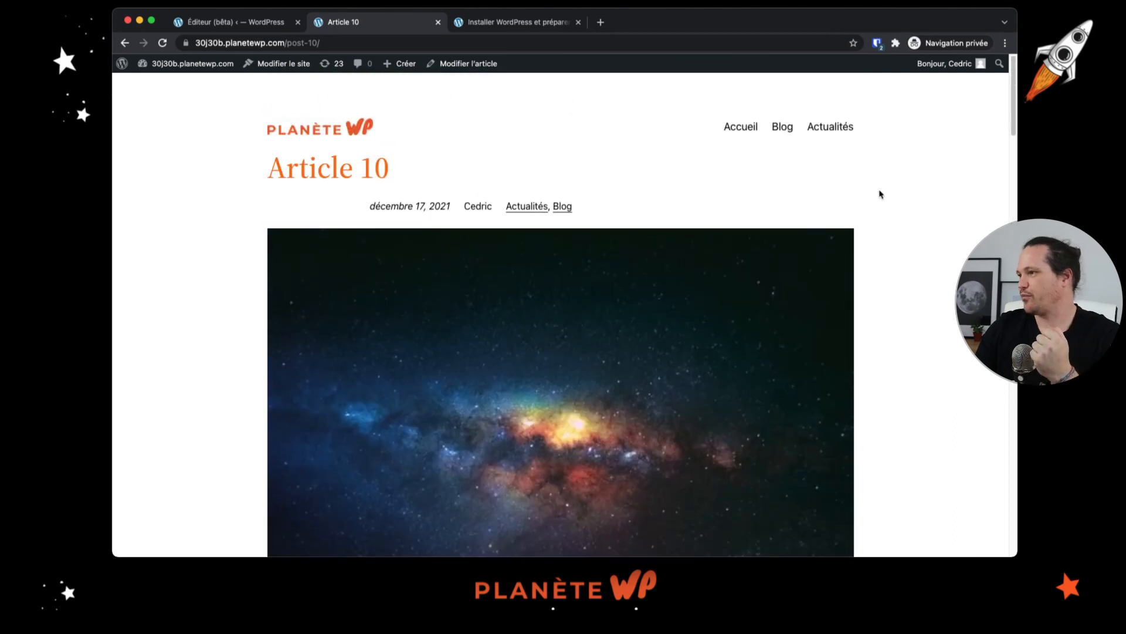
Step: Narrow the browser window to mobile width and check Article 10's layout and its collapsed navigation menu
drag(1018, 164, 405, 229)
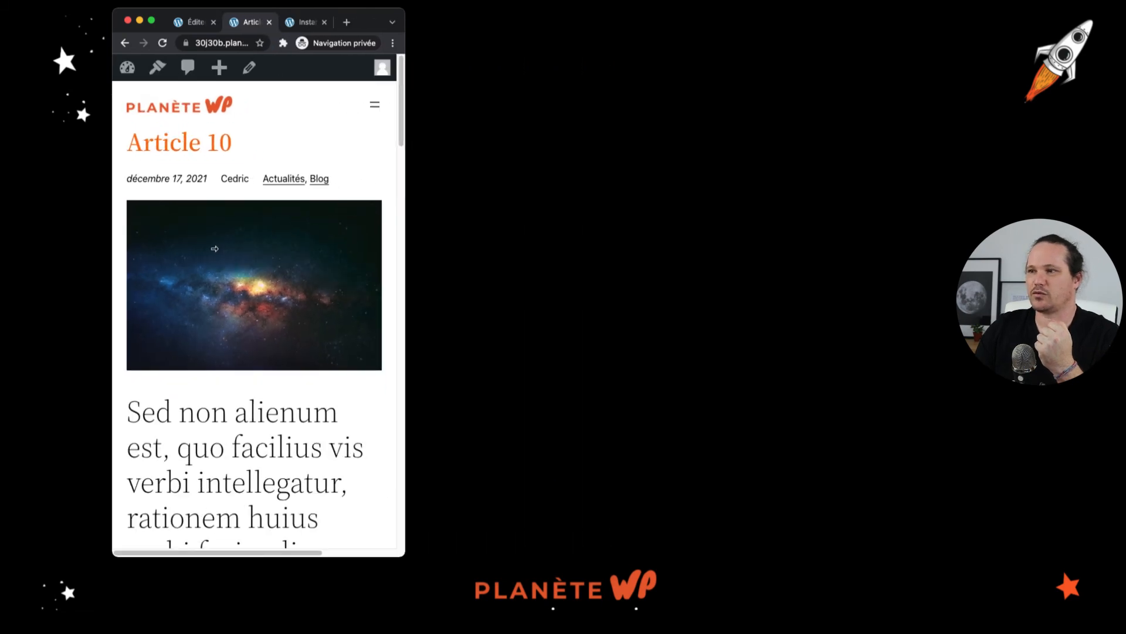
scroll(226, 258, down, 15)
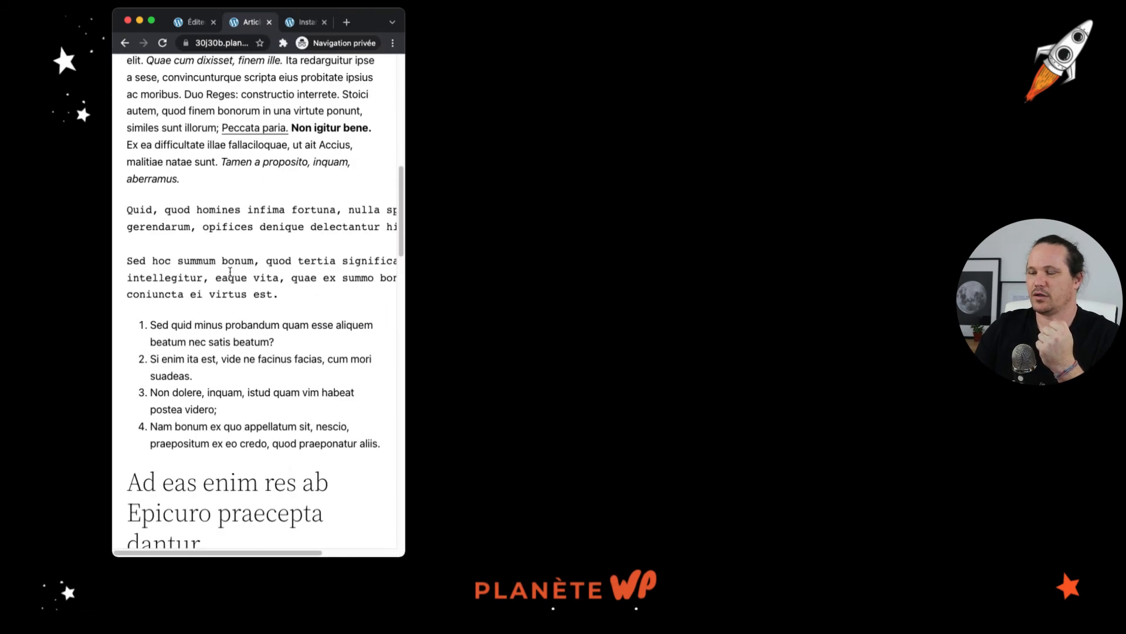
scroll(229, 272, down, 15)
scroll(212, 276, up, 20)
click(375, 105)
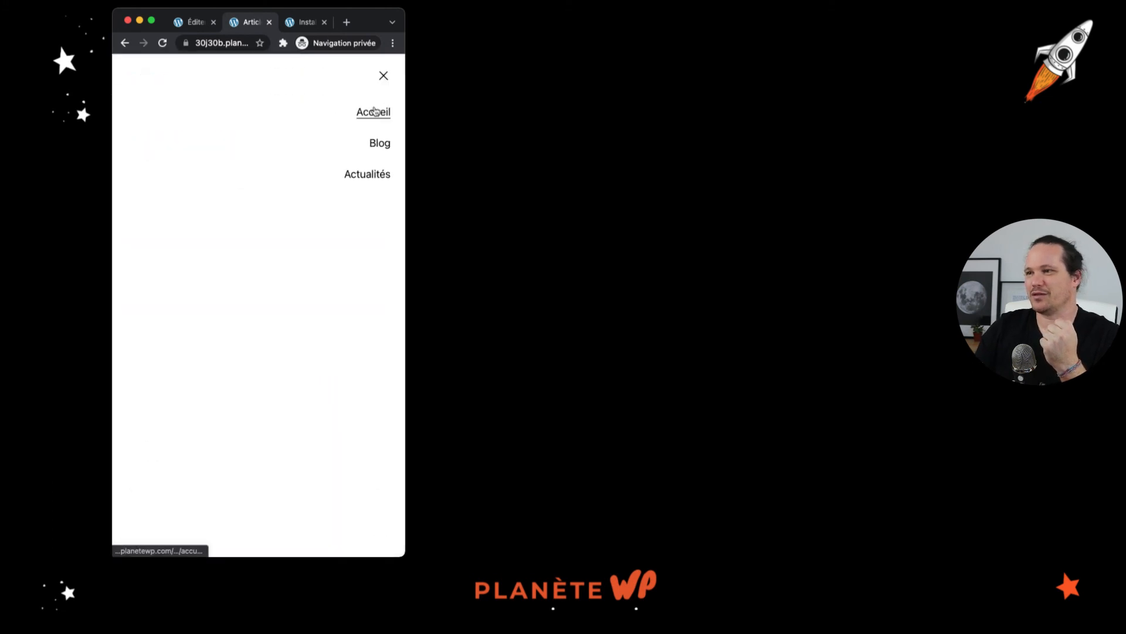
click(384, 76)
click(375, 105)
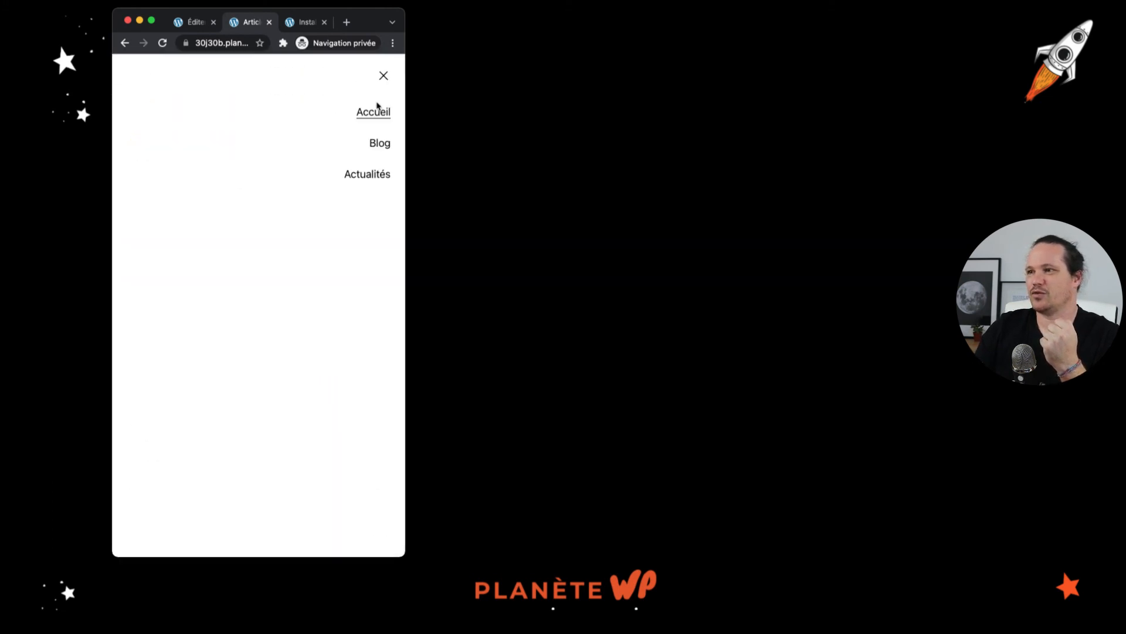
Step: Open the Blog page from the mobile menu and examine how its articles and spacing display at narrow width
click(378, 144)
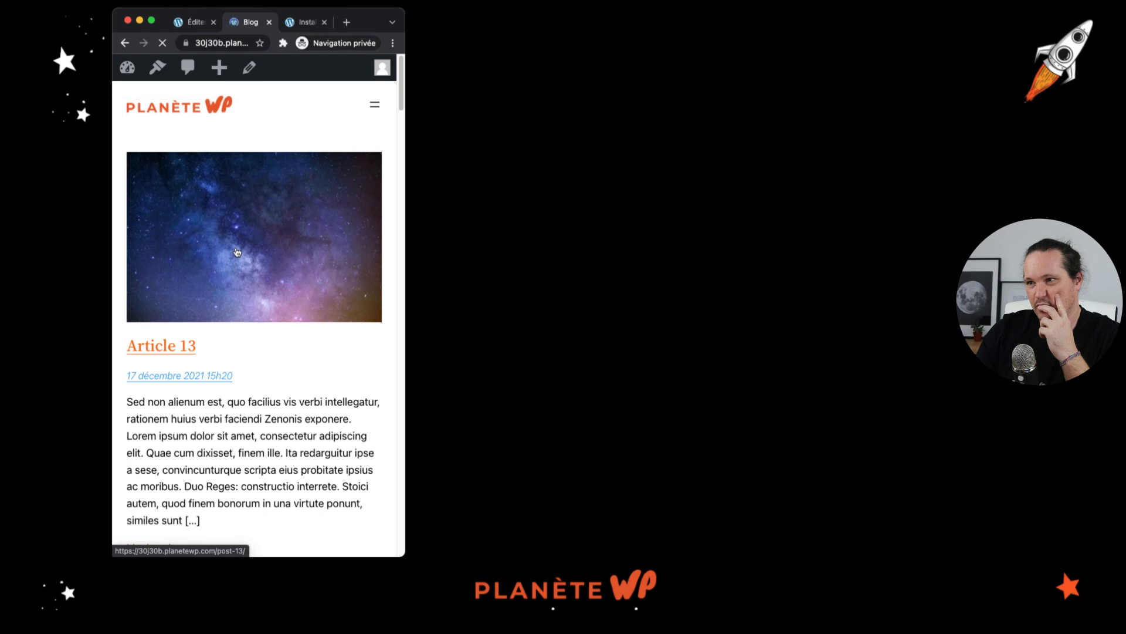
scroll(237, 252, down, 4)
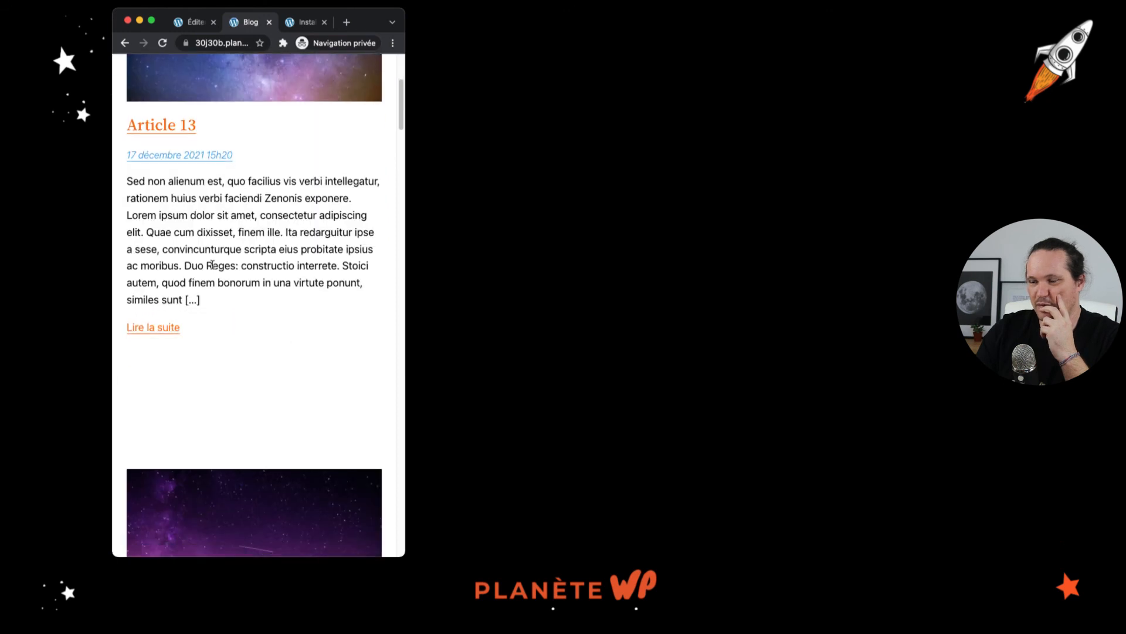
scroll(212, 265, down, 3)
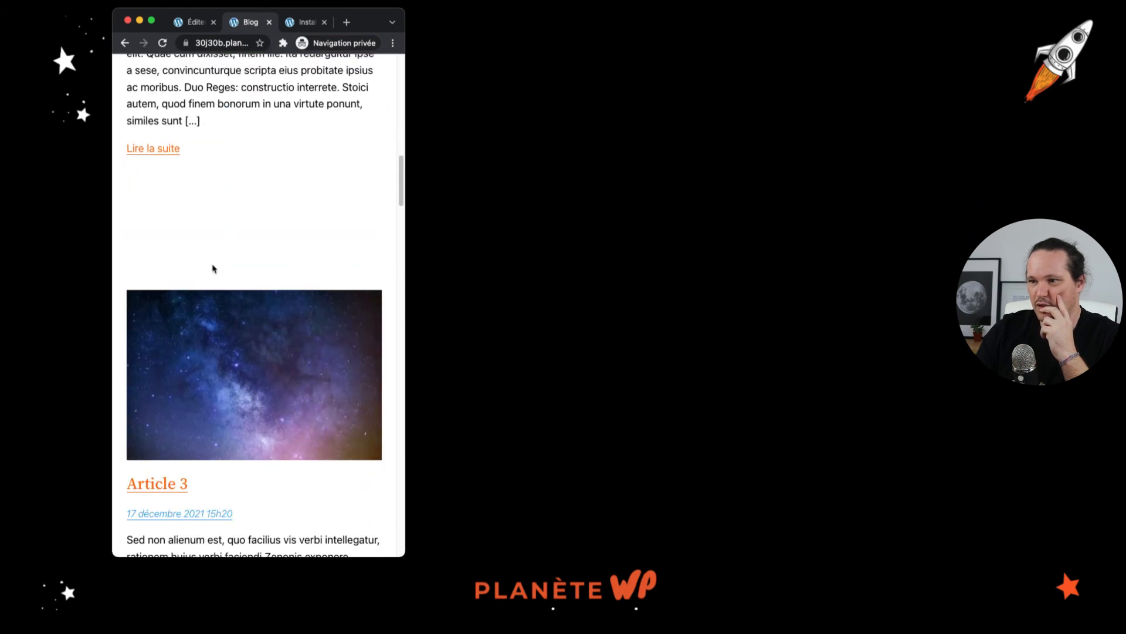
scroll(213, 268, down, 15)
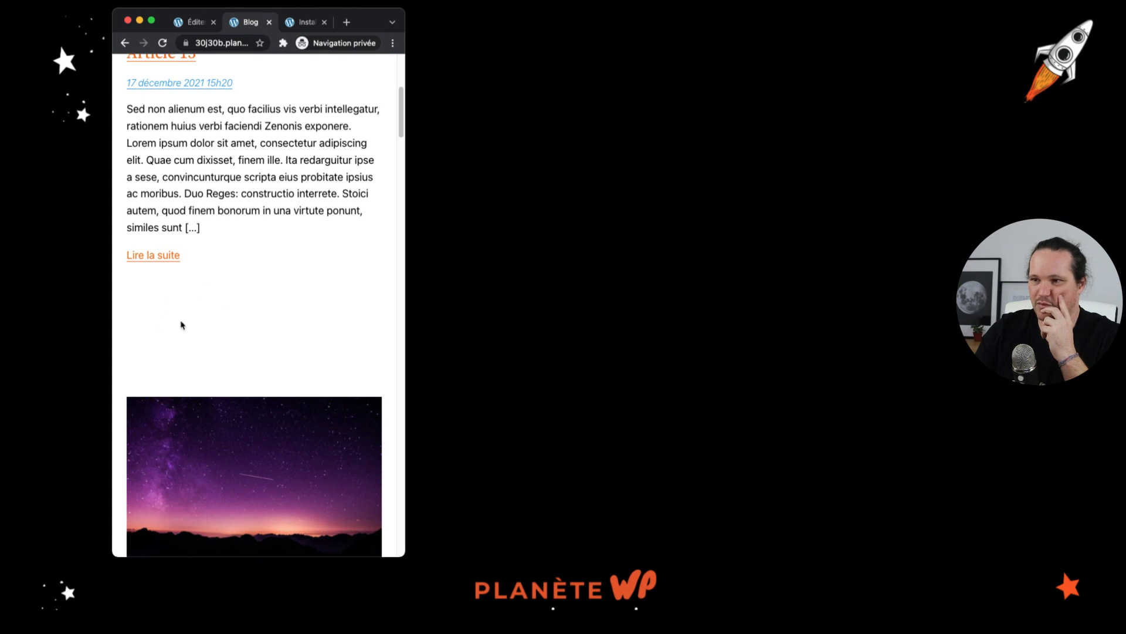
scroll(206, 345, up, 5)
scroll(214, 324, down, 4)
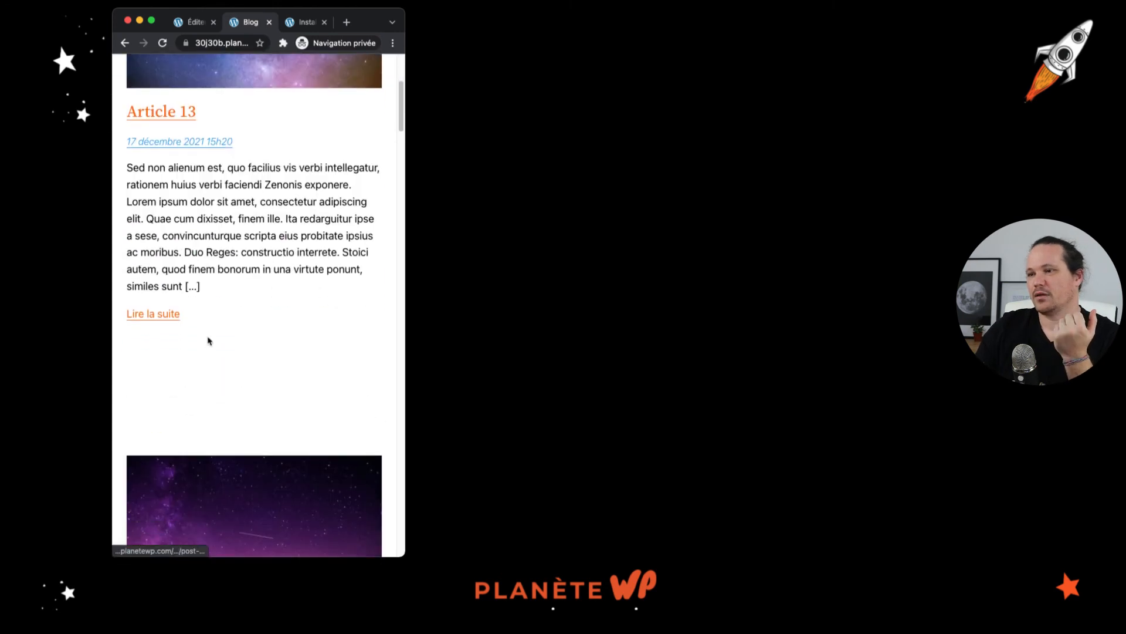
scroll(209, 340, down, 2)
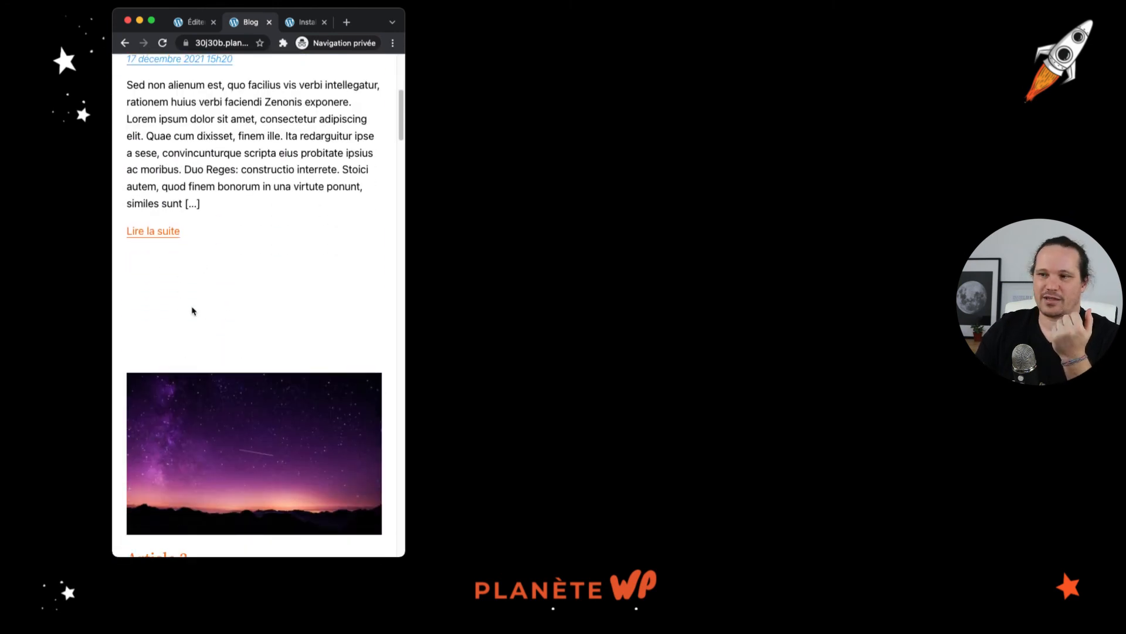
scroll(199, 303, up, 5)
scroll(328, 358, down, 5)
scroll(320, 389, down, 12)
scroll(321, 385, up, 5)
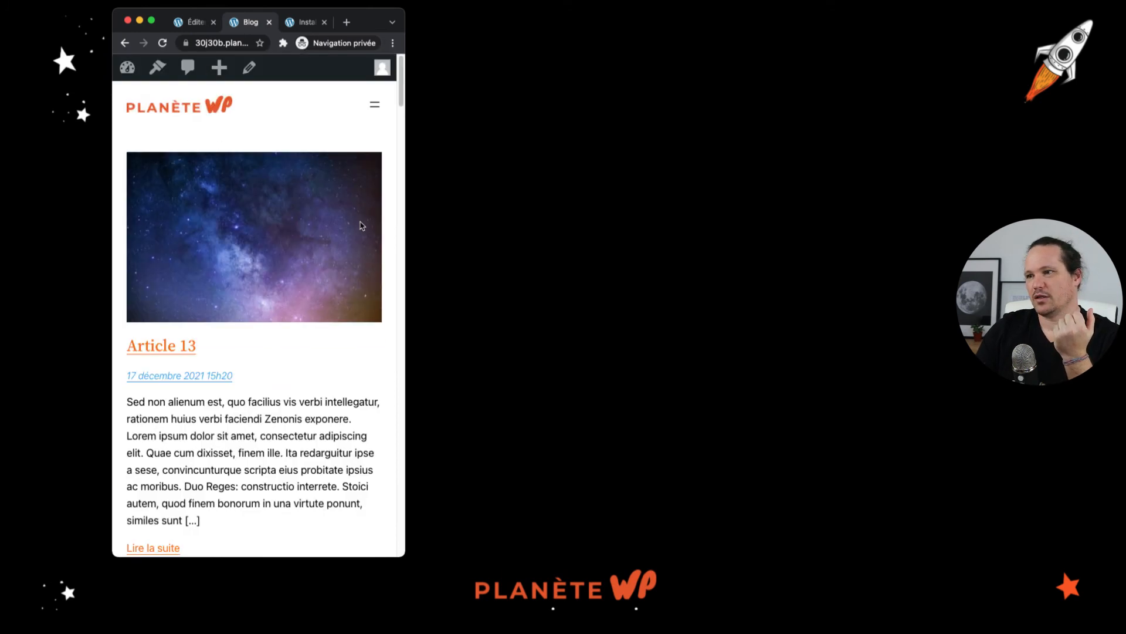
Step: Widen the browser window back to desktop size and check the Blog page's article layout
drag(409, 92, 1006, 156)
scroll(645, 381, down, 10)
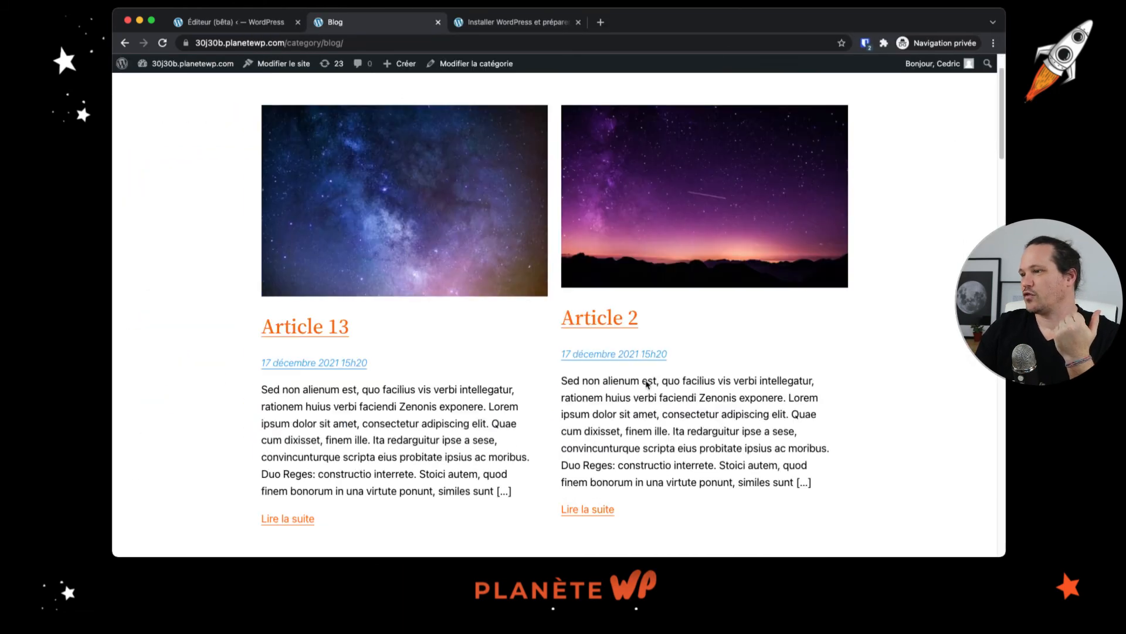
scroll(645, 381, up, 10)
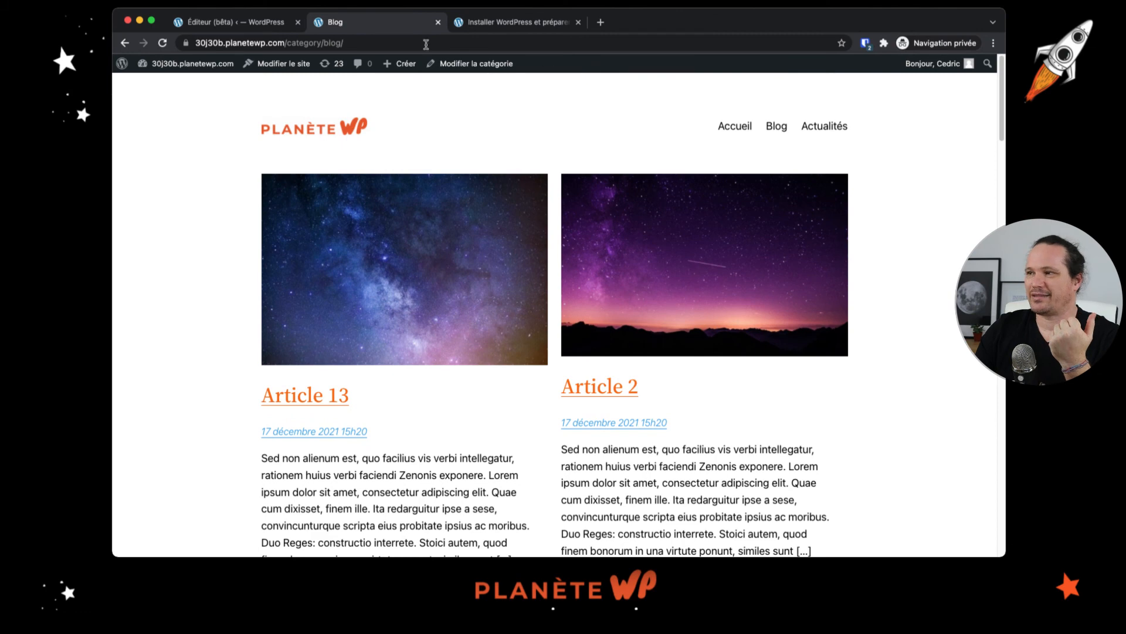
Step: Return to the Publication unique template in the editor and inspect the date block's settings and the rest of the layout
click(245, 24)
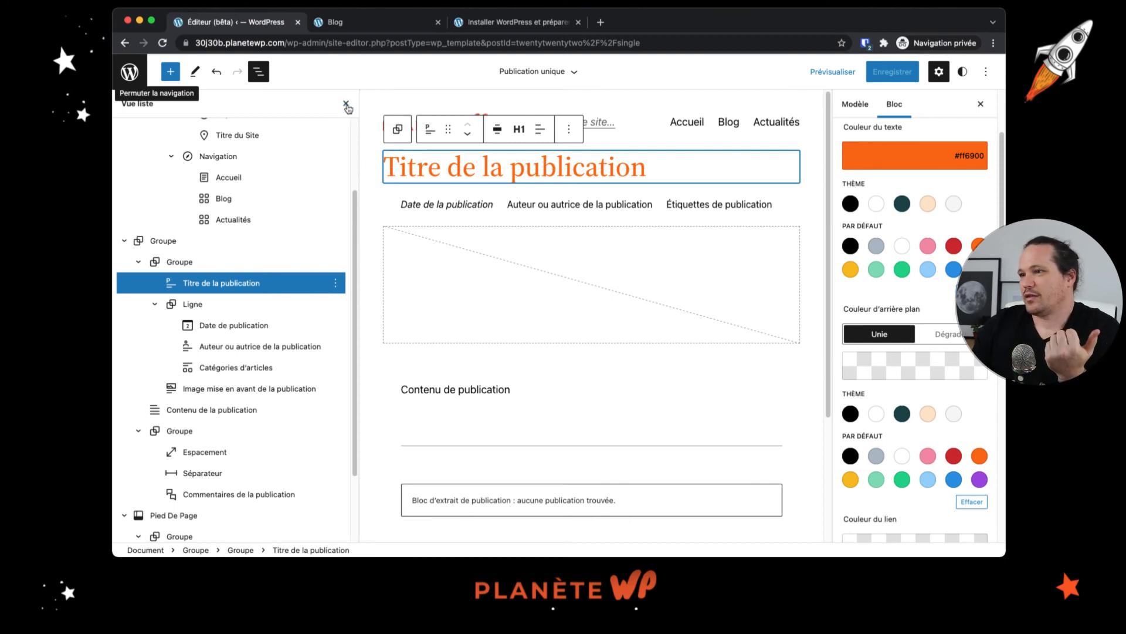
click(344, 105)
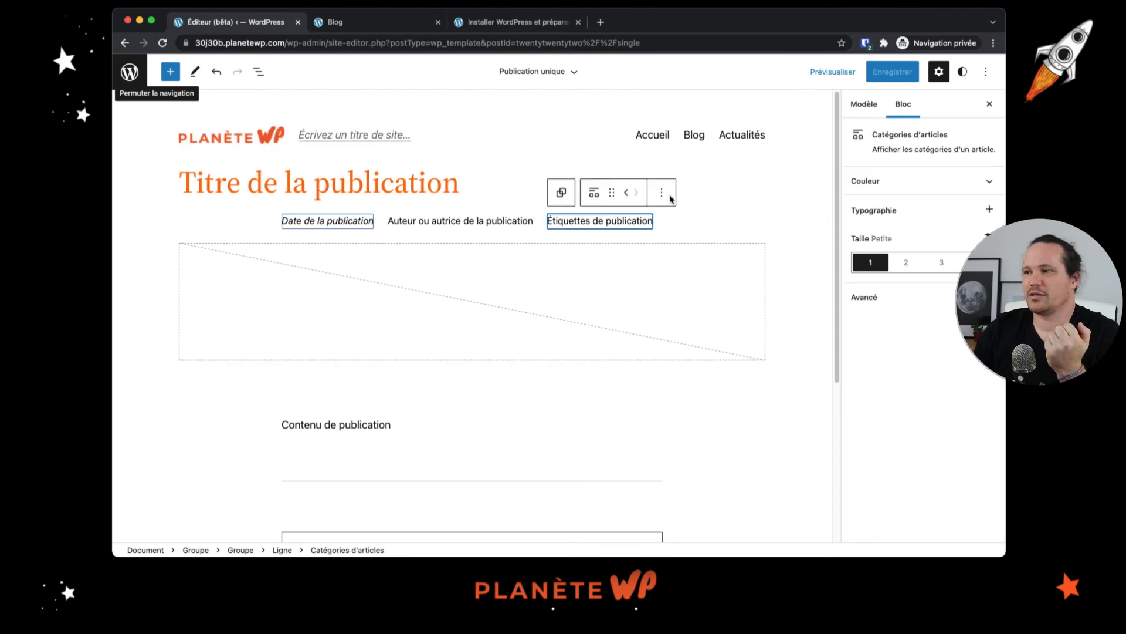
click(328, 222)
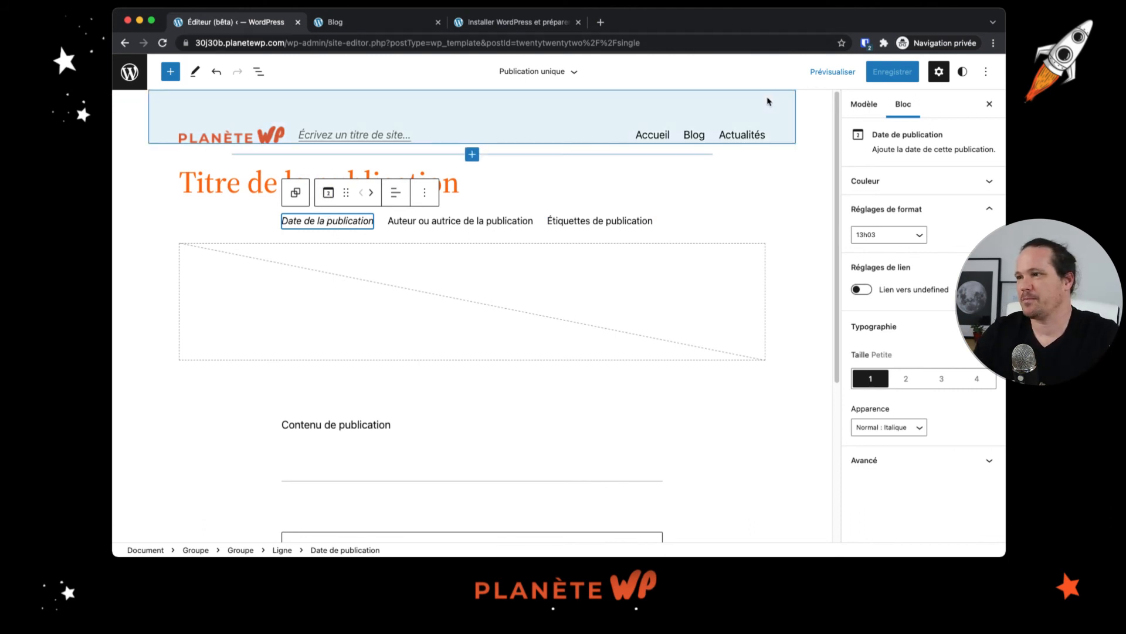
scroll(684, 179, down, 5)
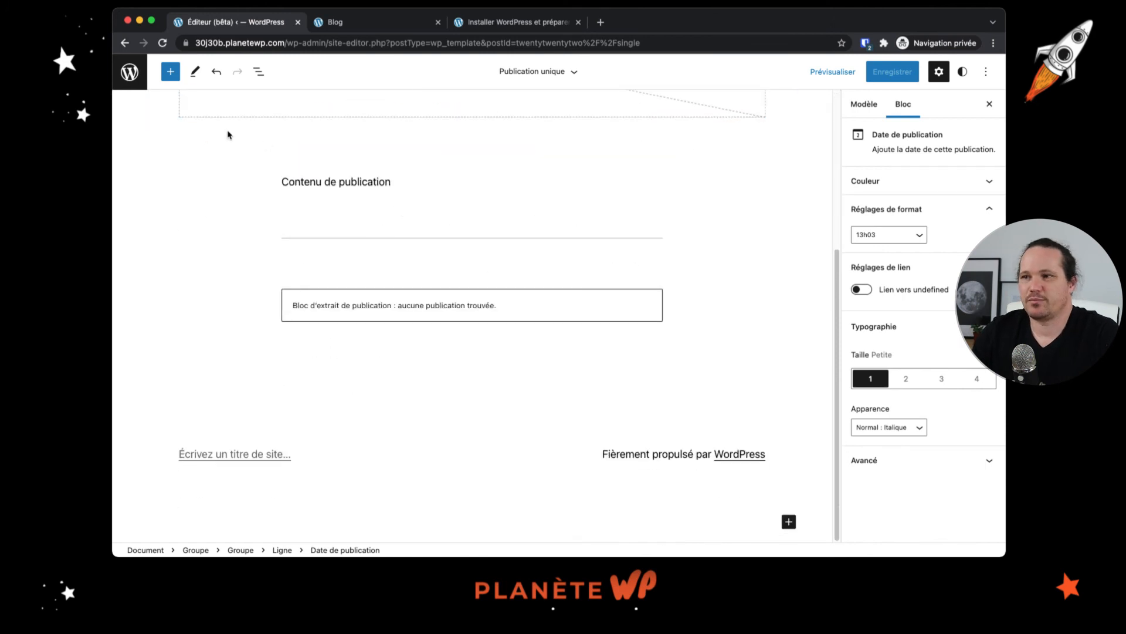
scroll(228, 135, up, 5)
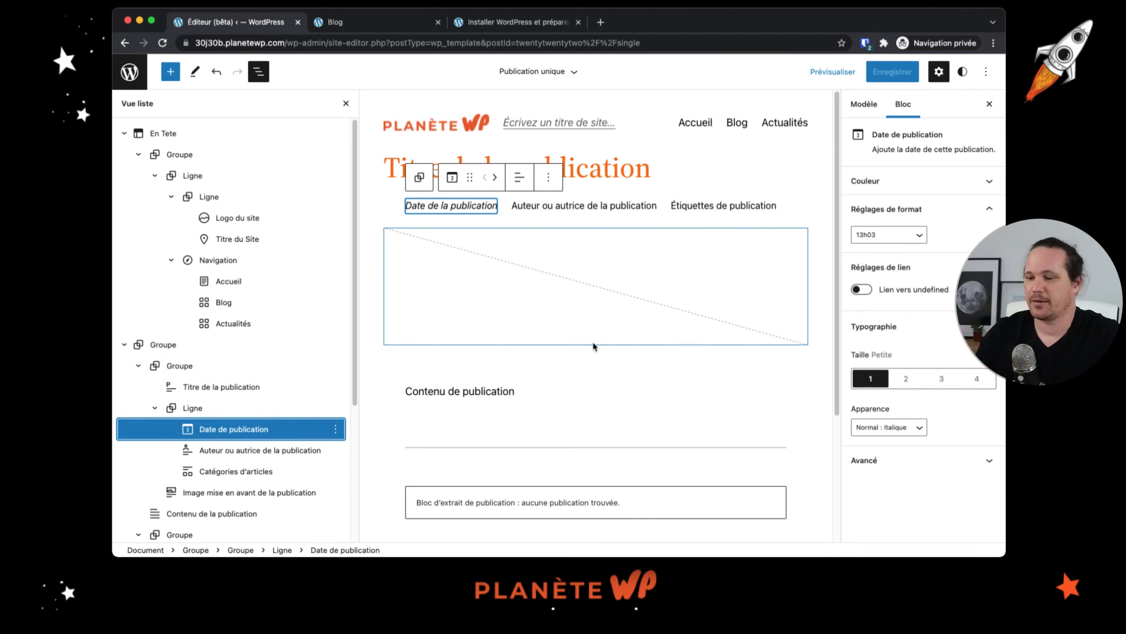
Step: Try centre justification on the metadata Ligne block below the title and restore its left justification
click(196, 414)
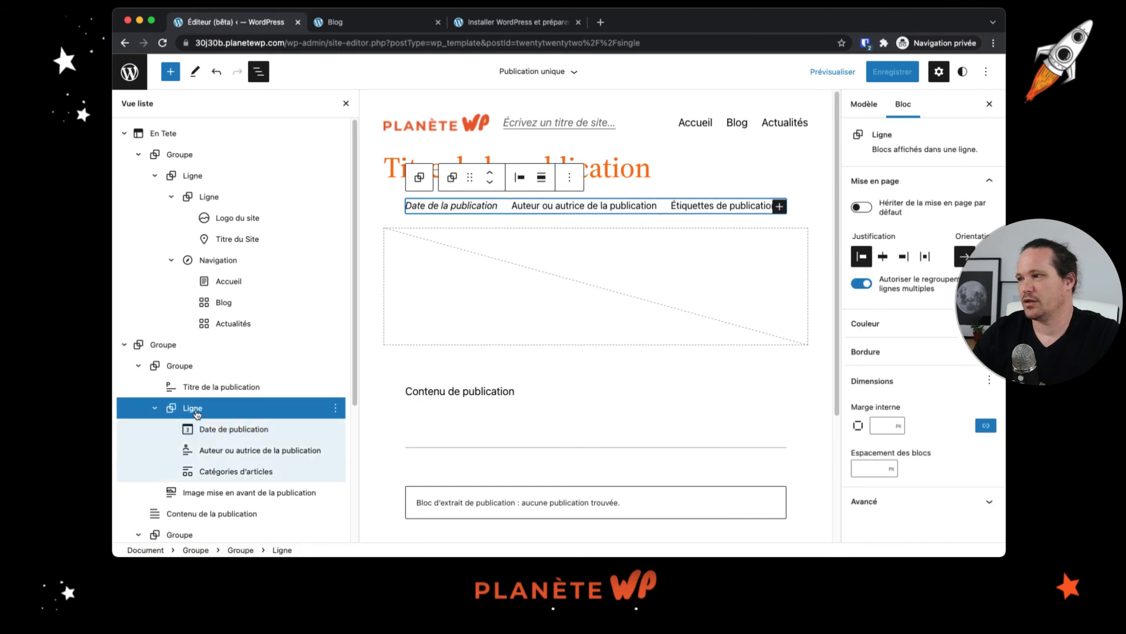
click(883, 262)
click(856, 264)
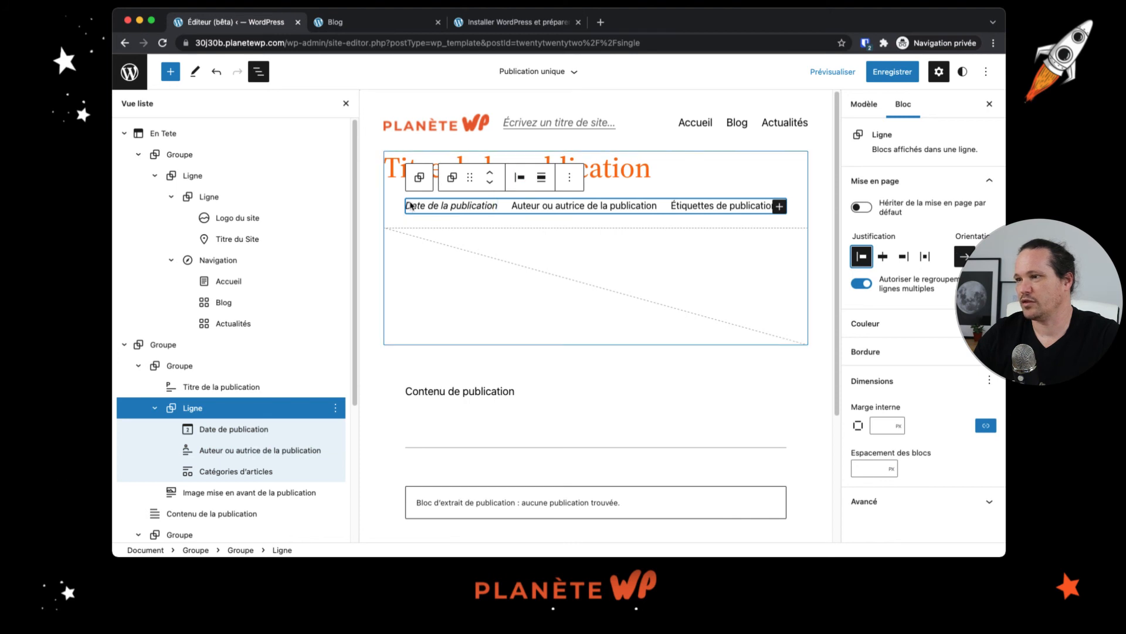
Step: Start saving the Publication unique template and switch to the Blog page in the other browser tab
click(124, 133)
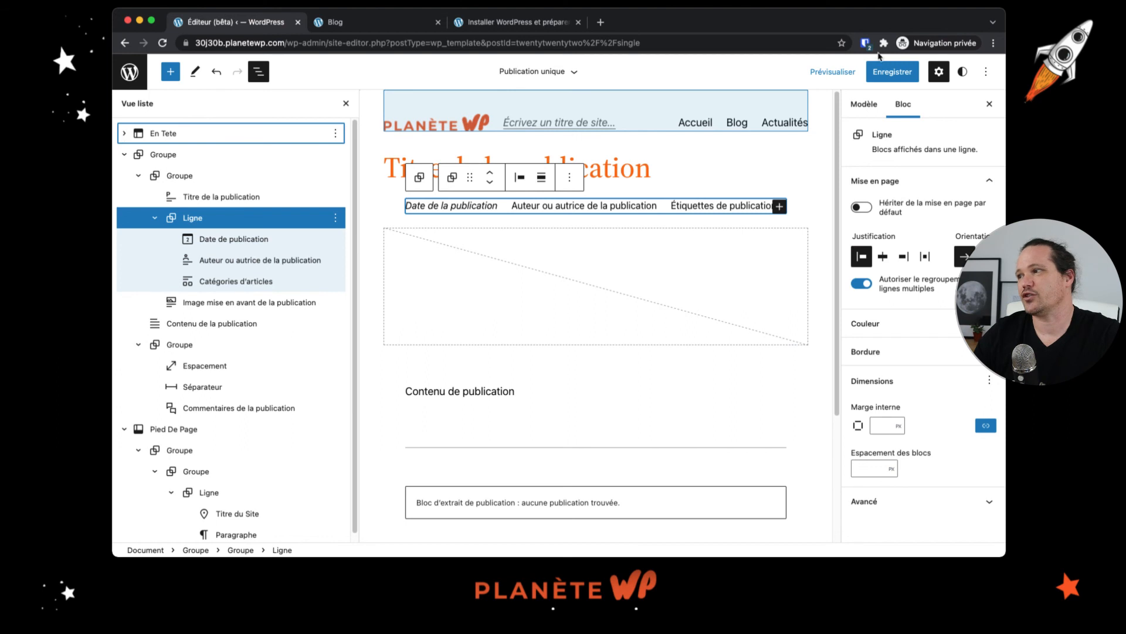
click(880, 74)
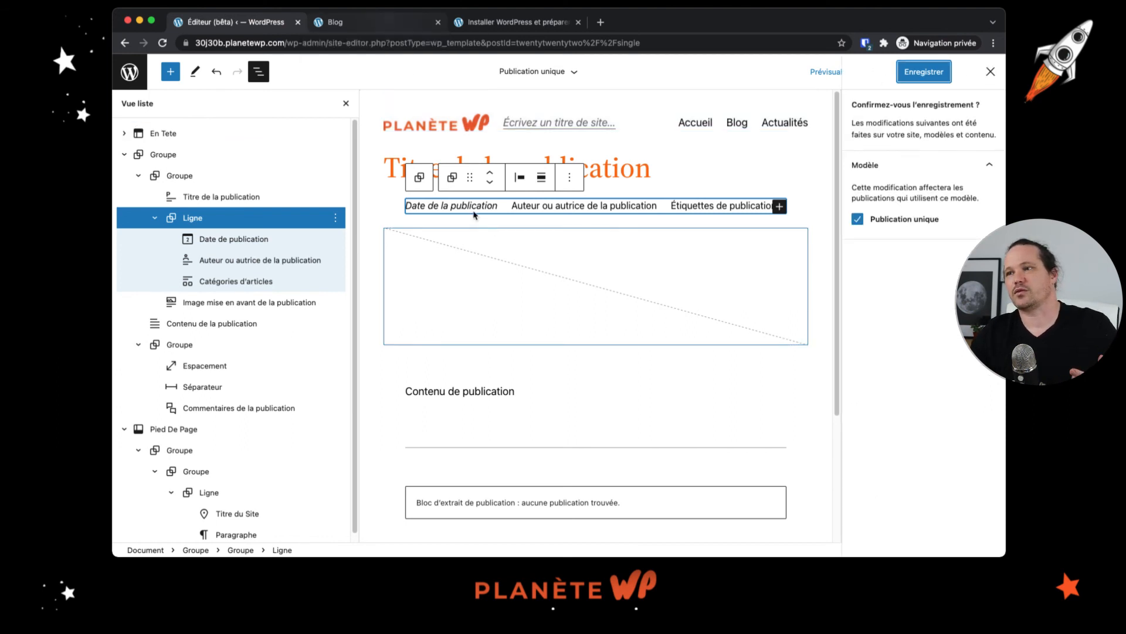
click(382, 27)
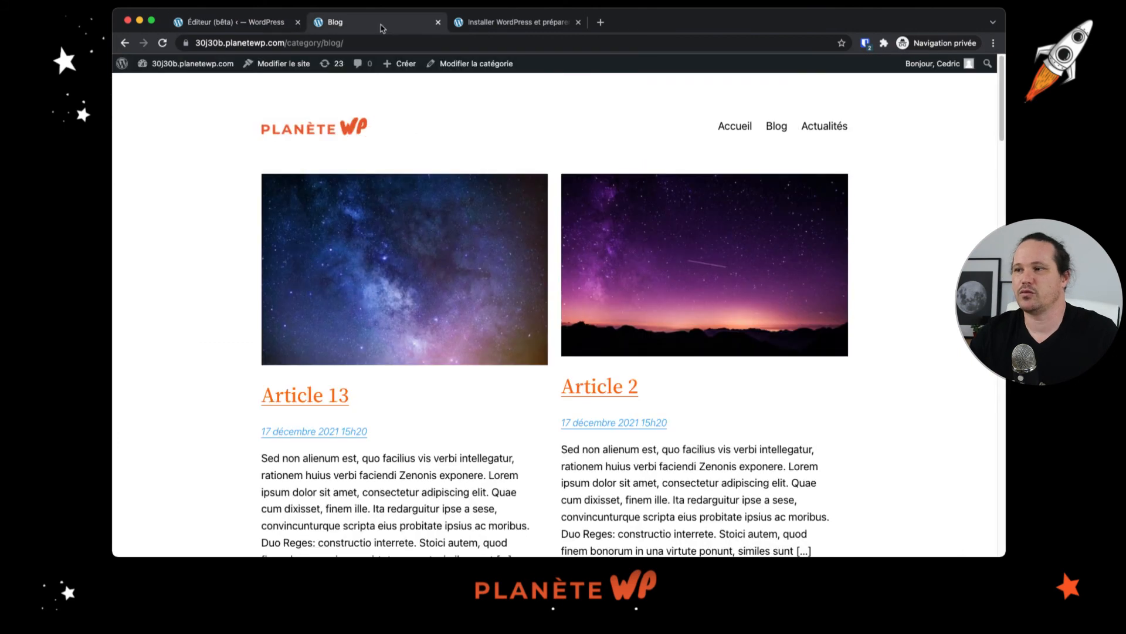